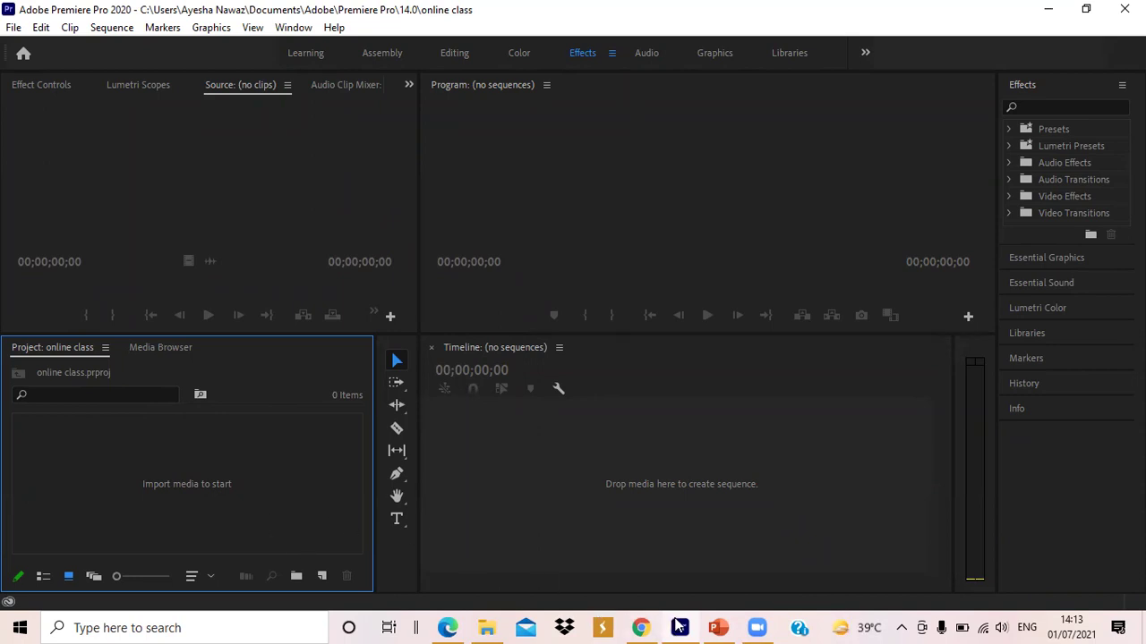
View the Source Window slide in PowerPoint, and locate the Source and Timeline panels in Premiere Pro.
left_click(716, 628)
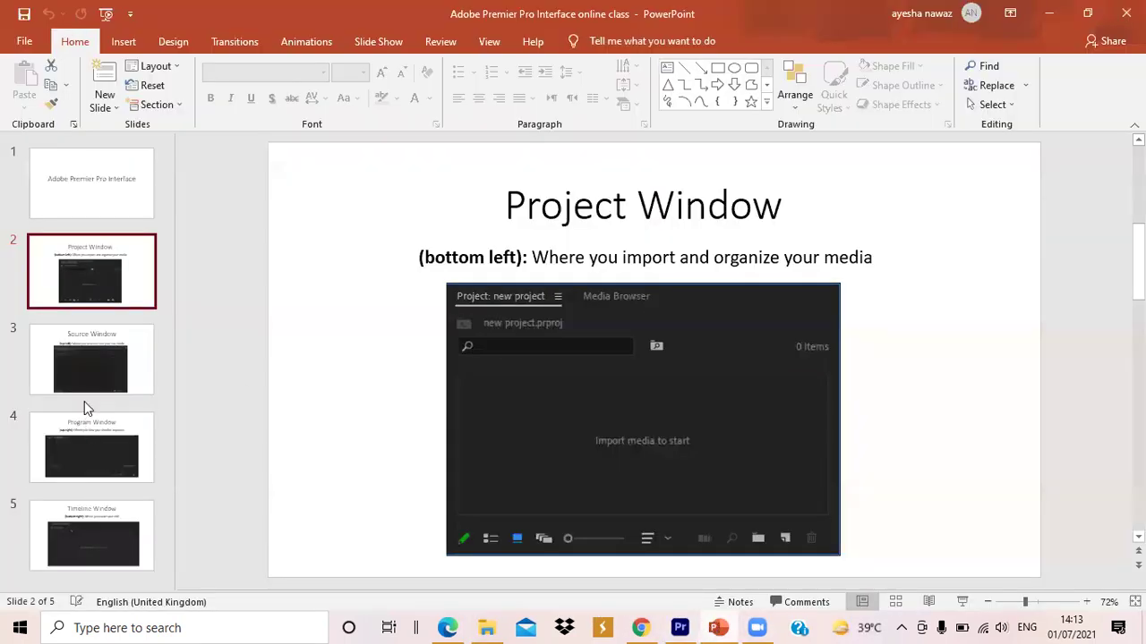
left_click(76, 367)
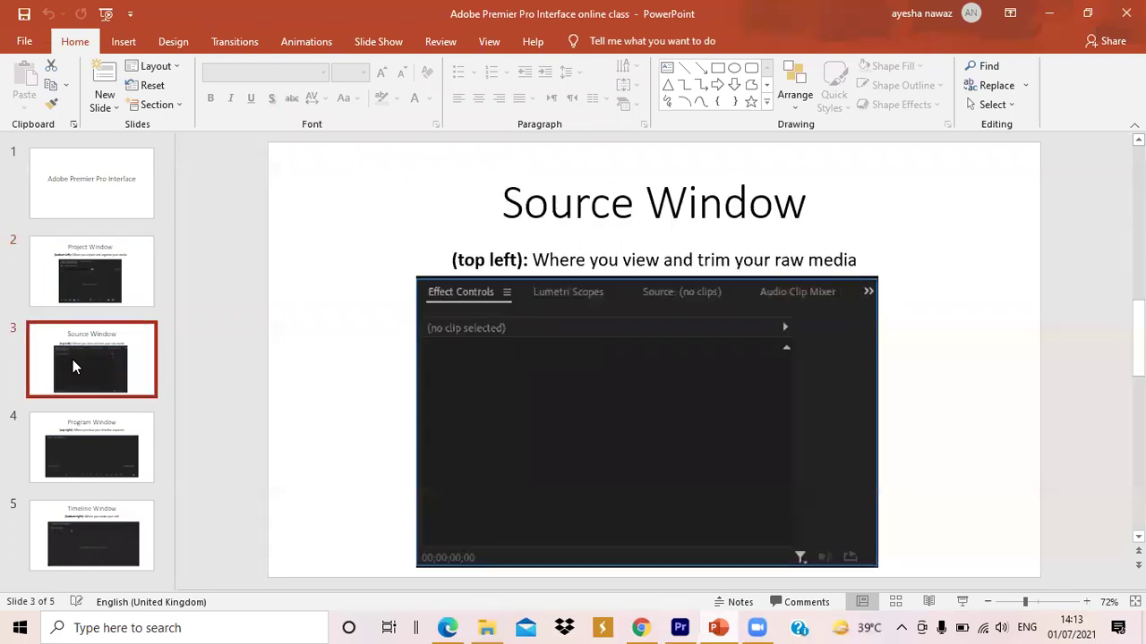
left_click(679, 628)
left_click(129, 219)
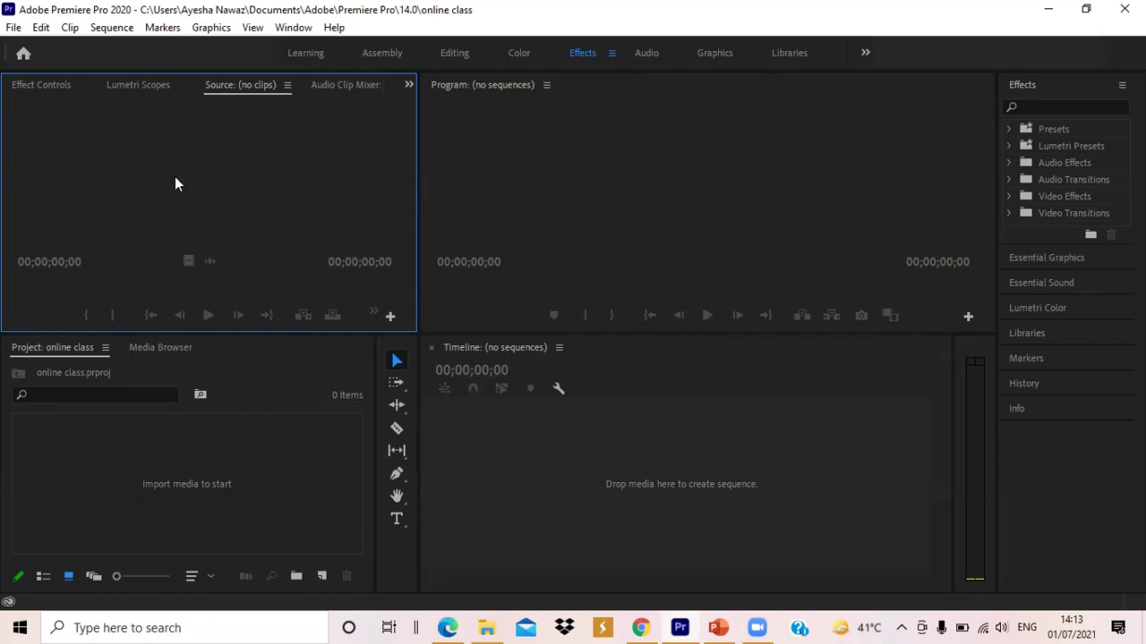
left_click(507, 463)
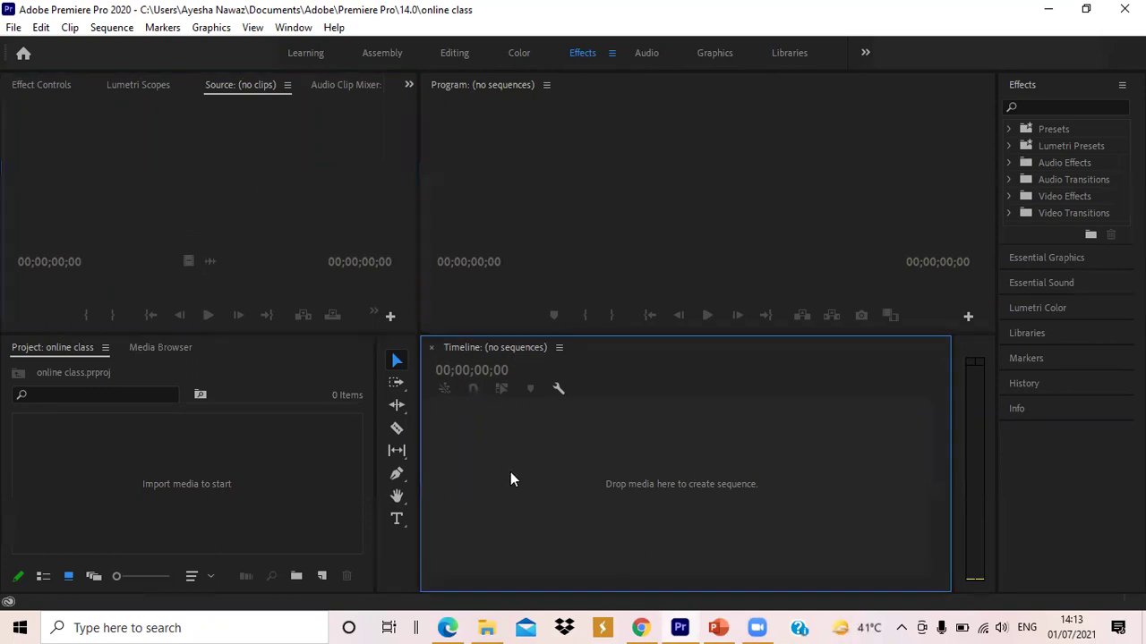
View the Program Window and Timeline Window slides in PowerPoint, and return to Premiere Pro.
left_click(718, 628)
left_click(89, 448)
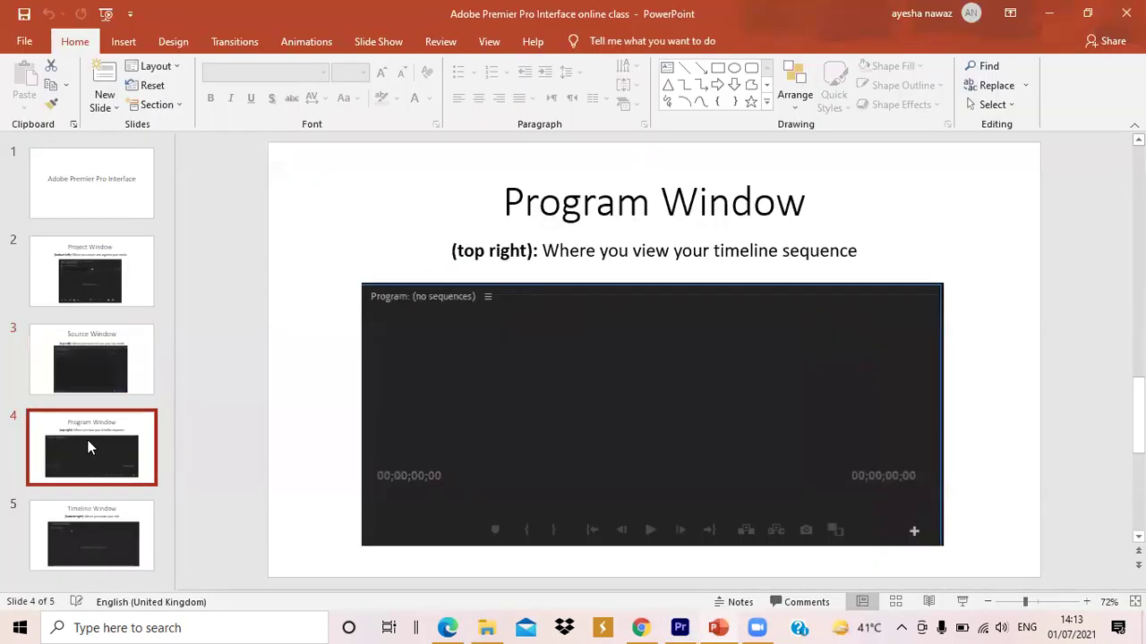
left_click(108, 517)
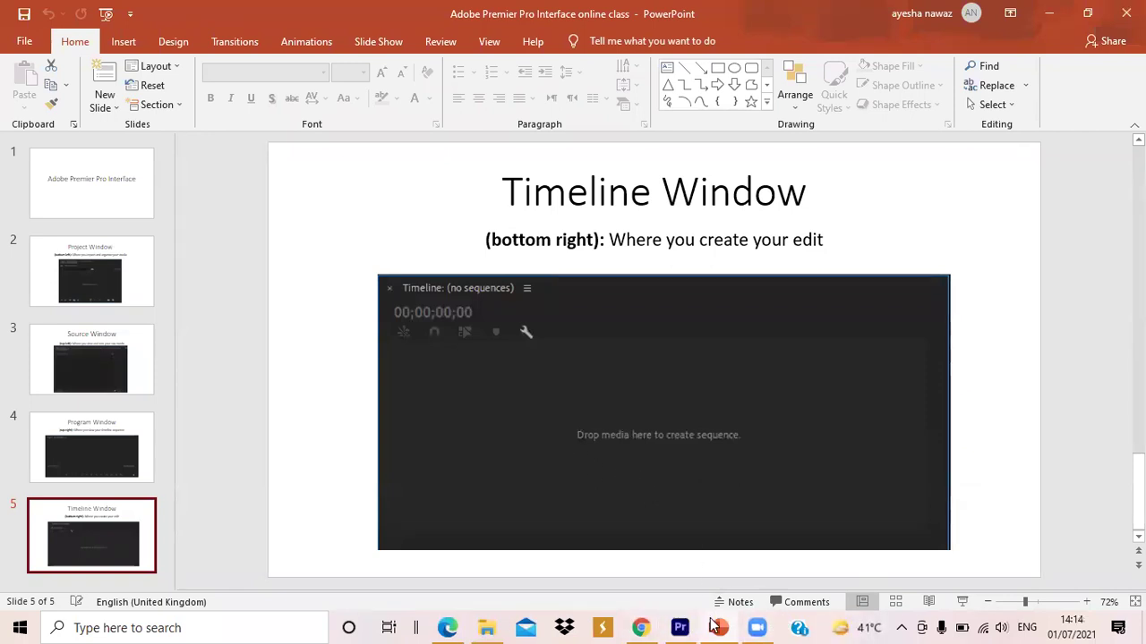
left_click(678, 628)
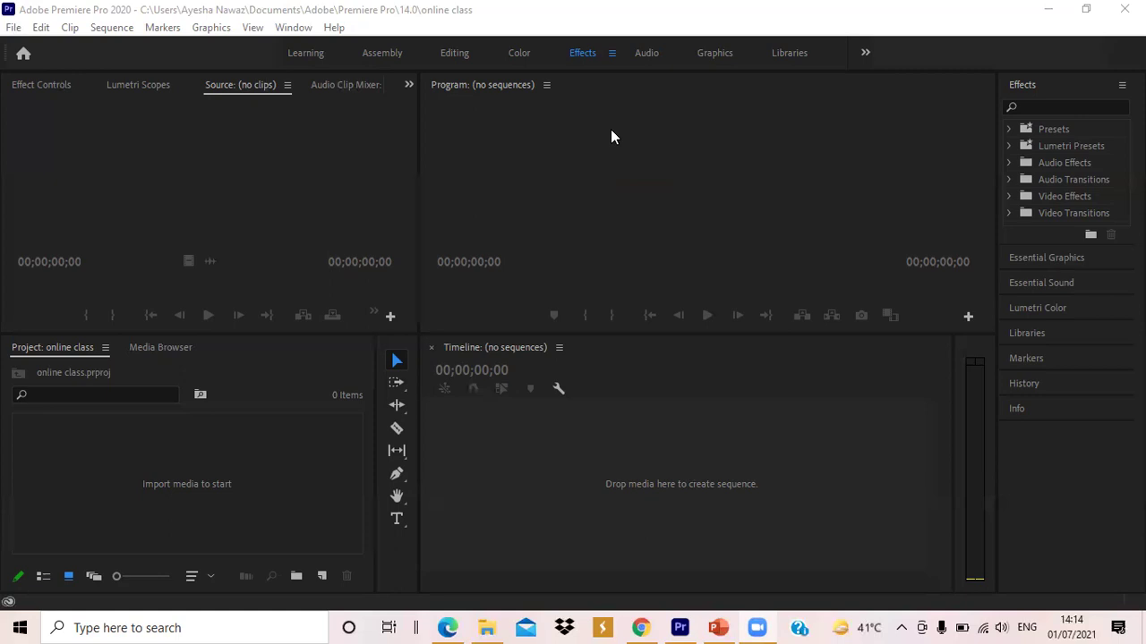
Revisit the Program Window slide in PowerPoint, and locate the Program and Project panels in Premiere Pro.
mouse_move(641, 625)
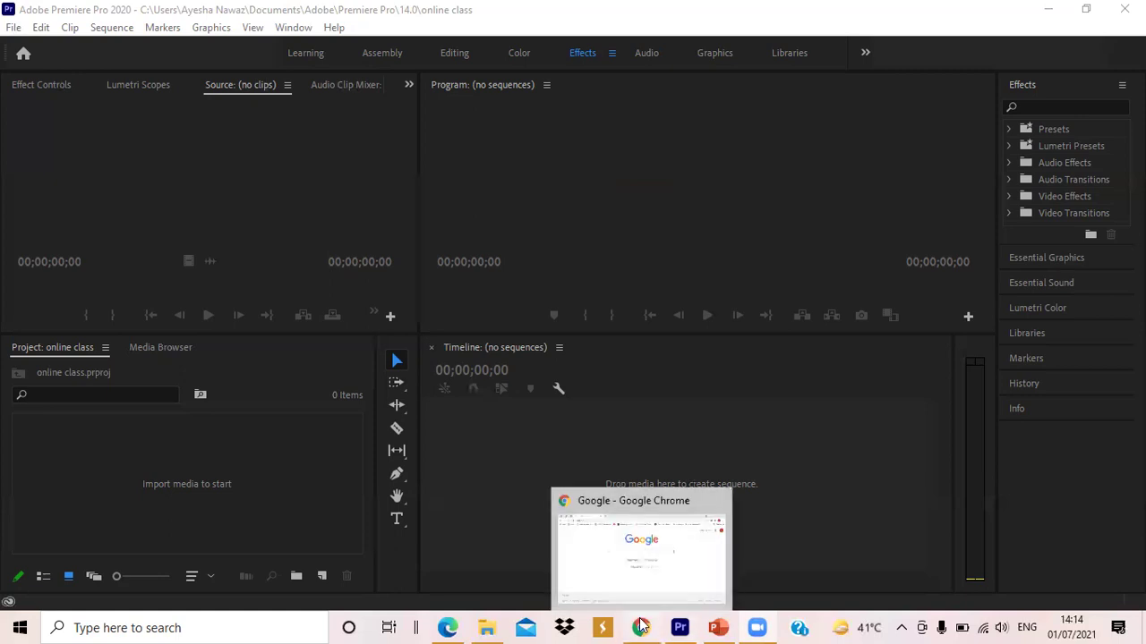
left_click(718, 628)
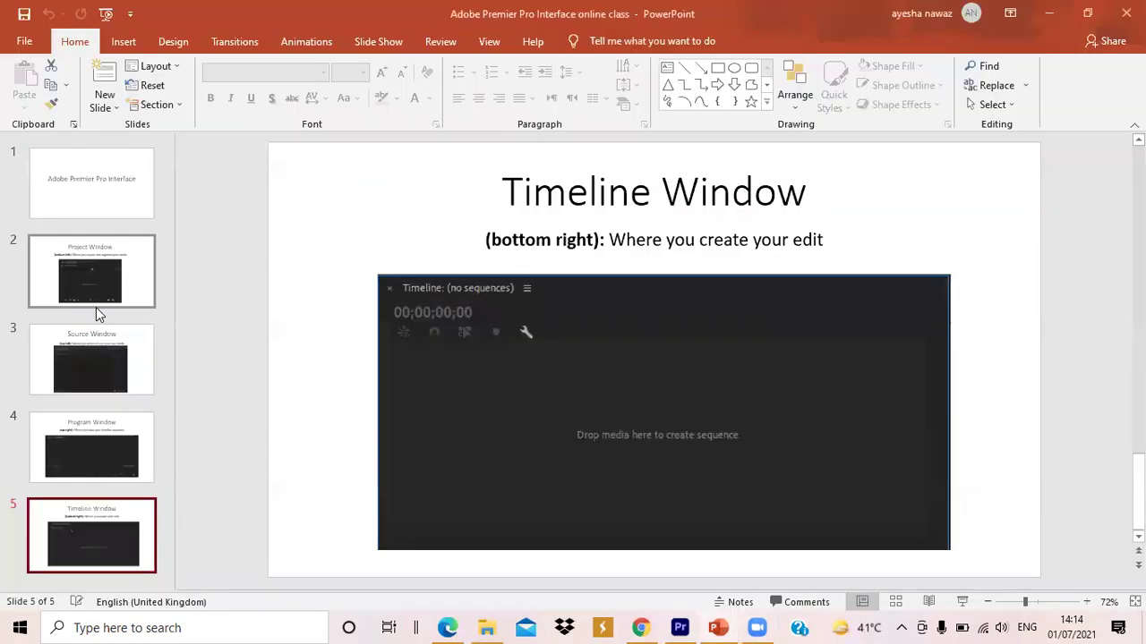
left_click(102, 447)
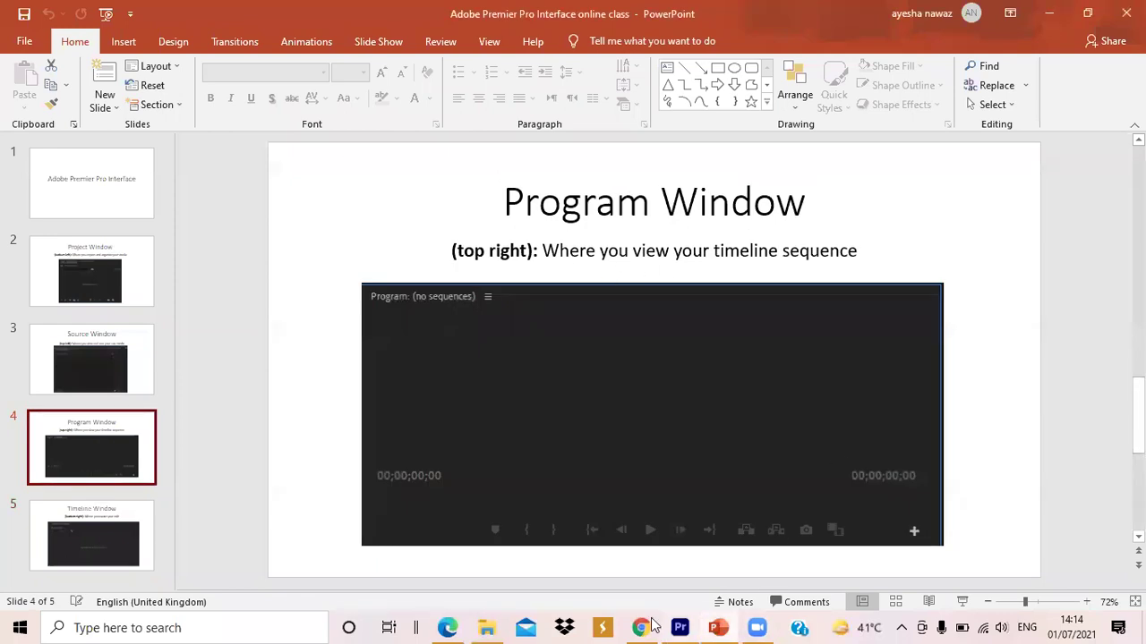
left_click(679, 627)
left_click(622, 222)
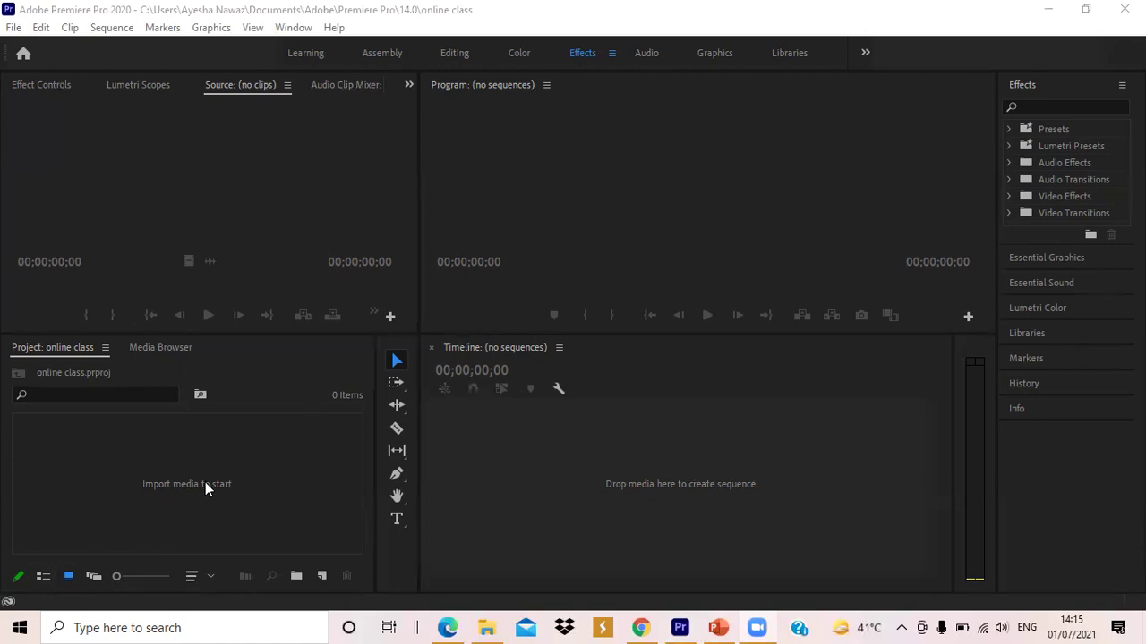
left_click(161, 443)
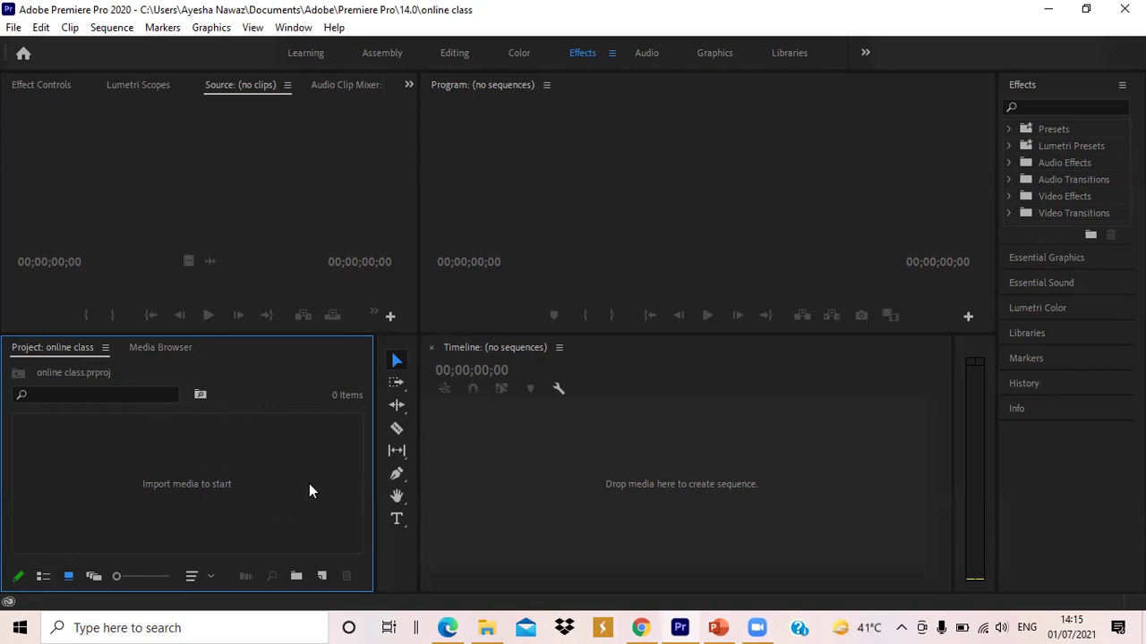
Browse the free stock videos on Pexels in Chrome, and check the downloaded clips in the Downloads folder.
left_click(640, 627)
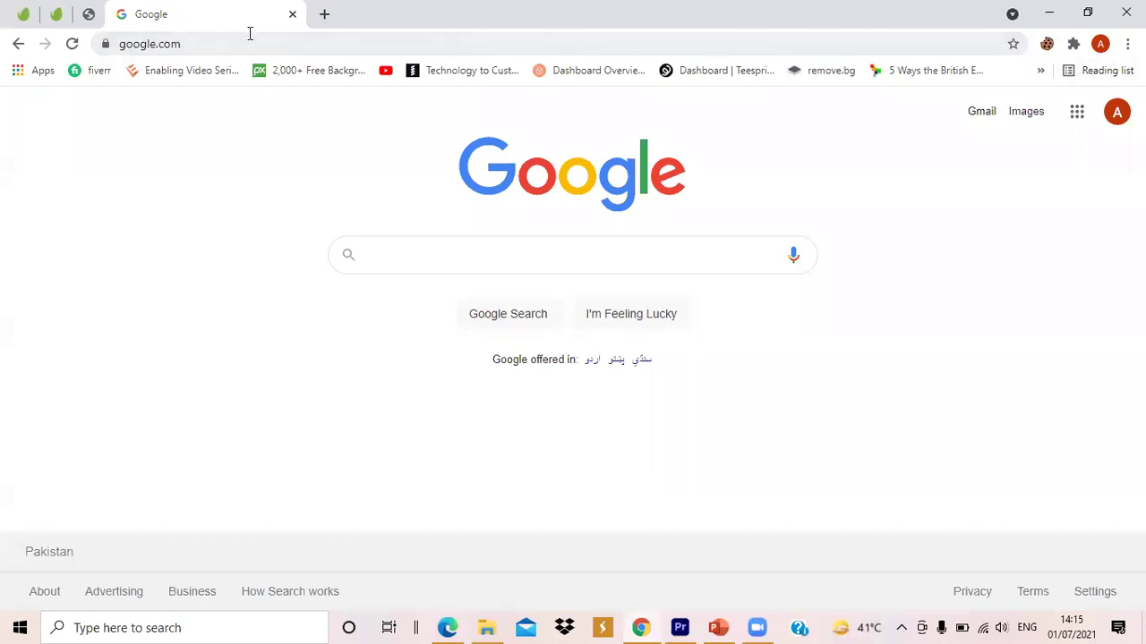
left_click(250, 33)
left_click(1040, 70)
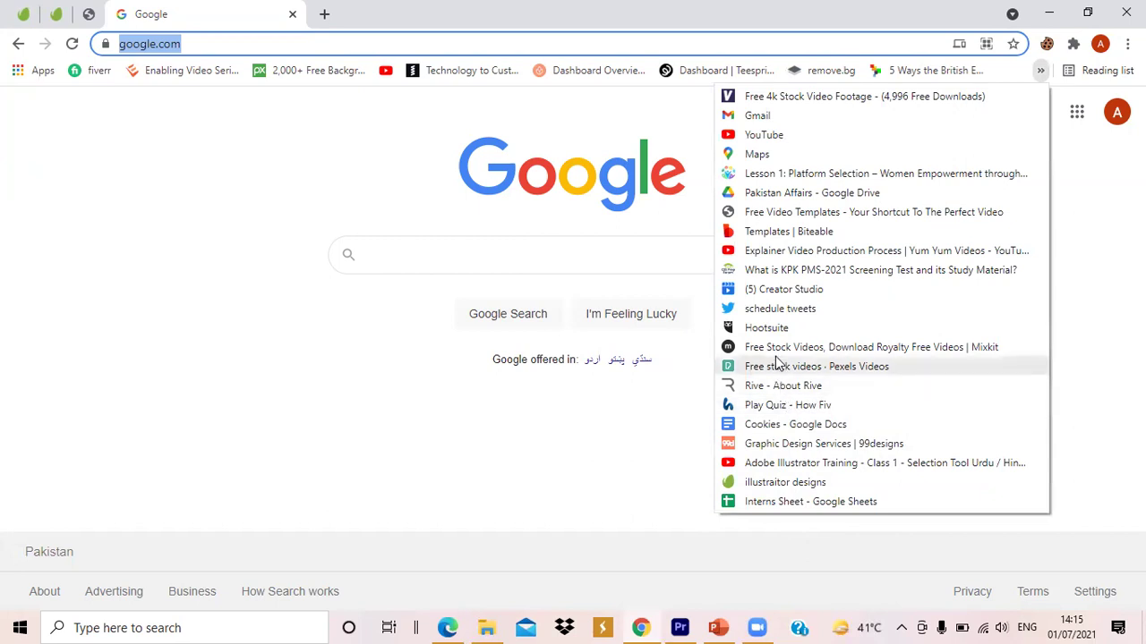
key("Escape")
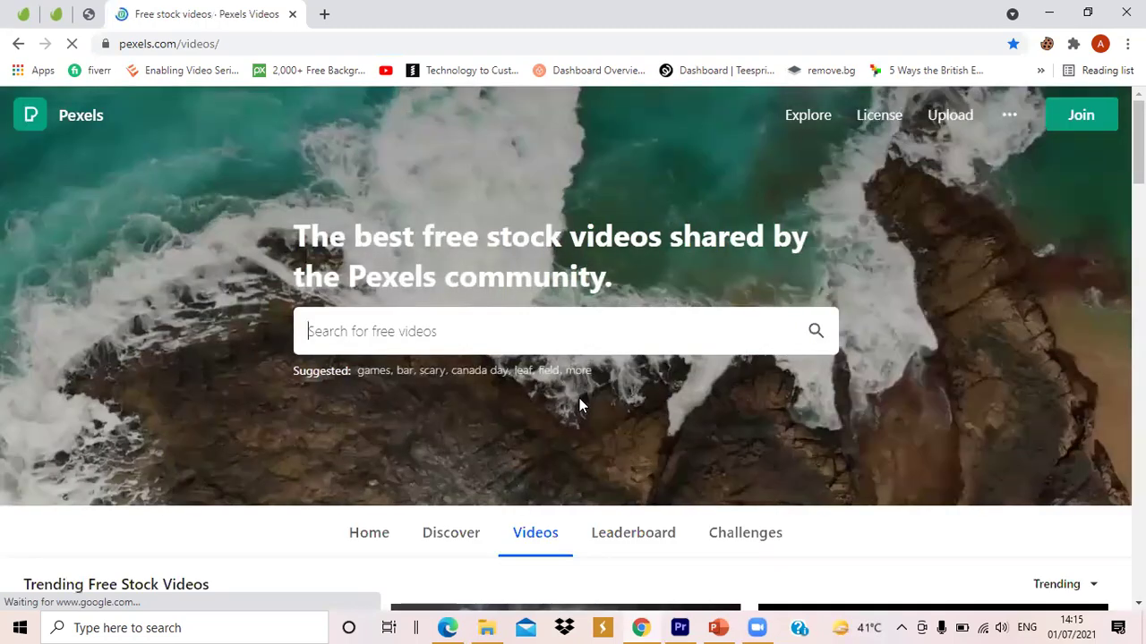
scroll(586, 399, "down", 3)
scroll(598, 397, "down", 2)
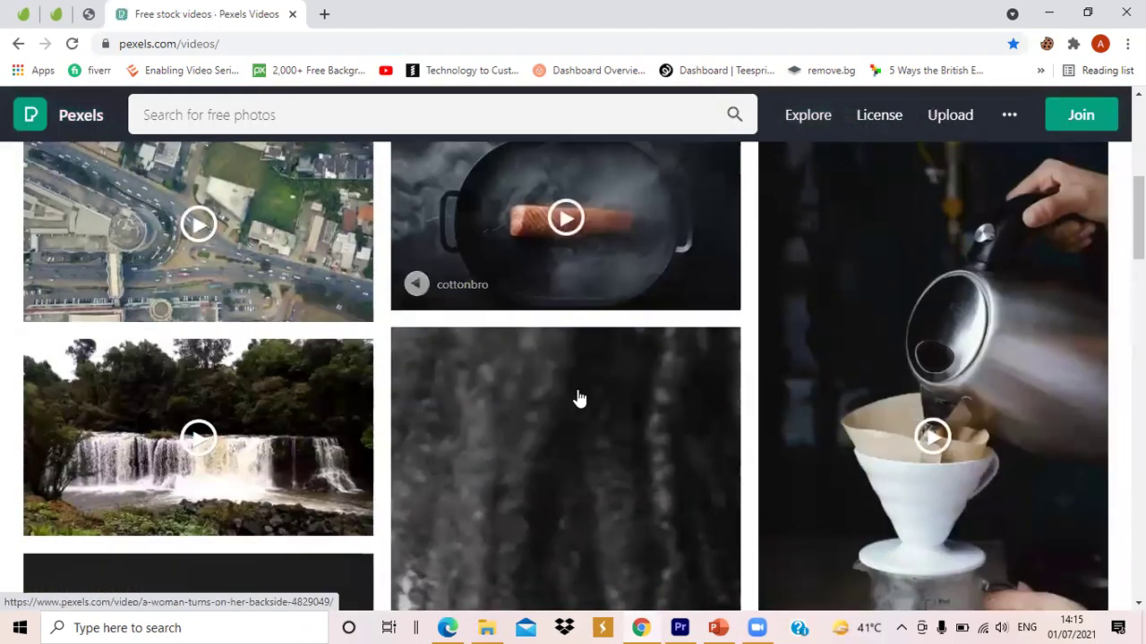
scroll(573, 399, "down", 4)
scroll(579, 398, "up", 6)
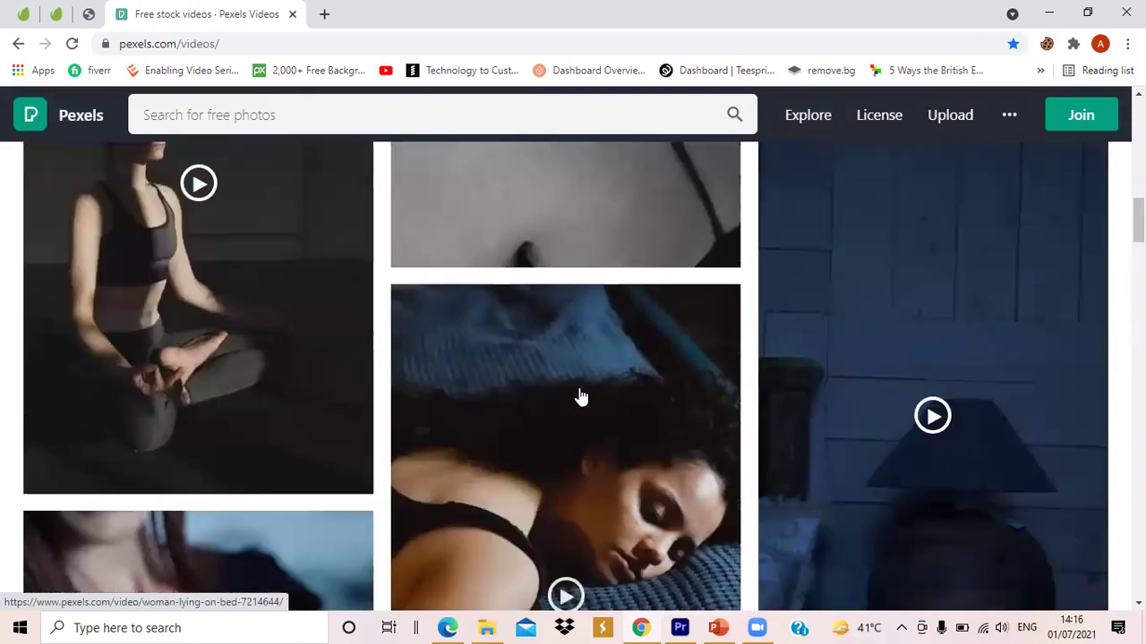
scroll(608, 380, "up", 4)
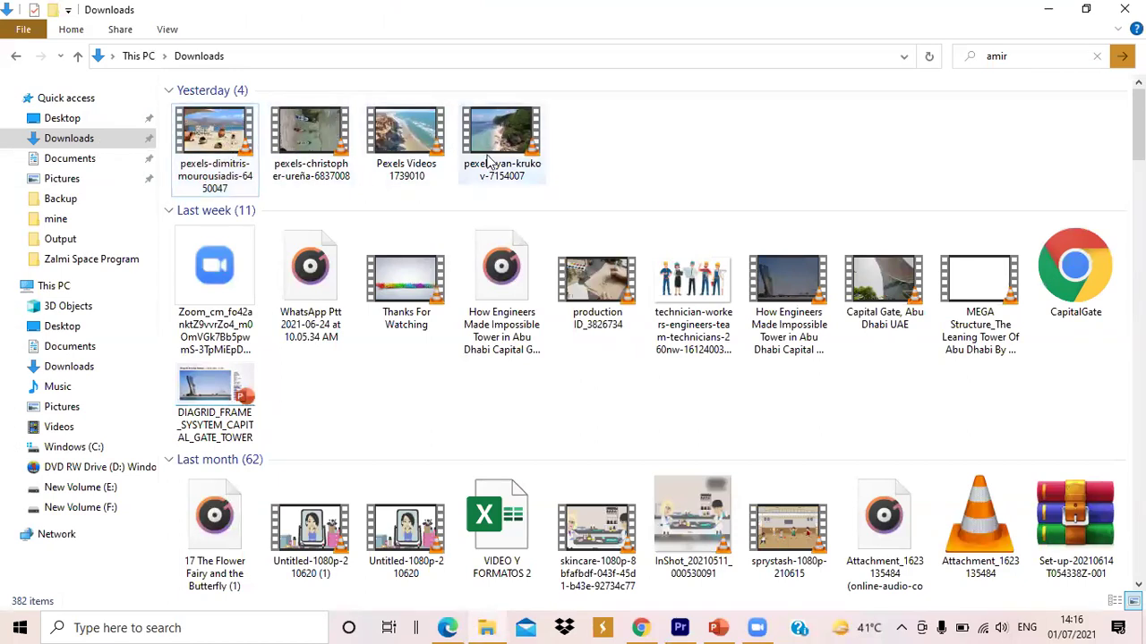
left_click(1048, 9)
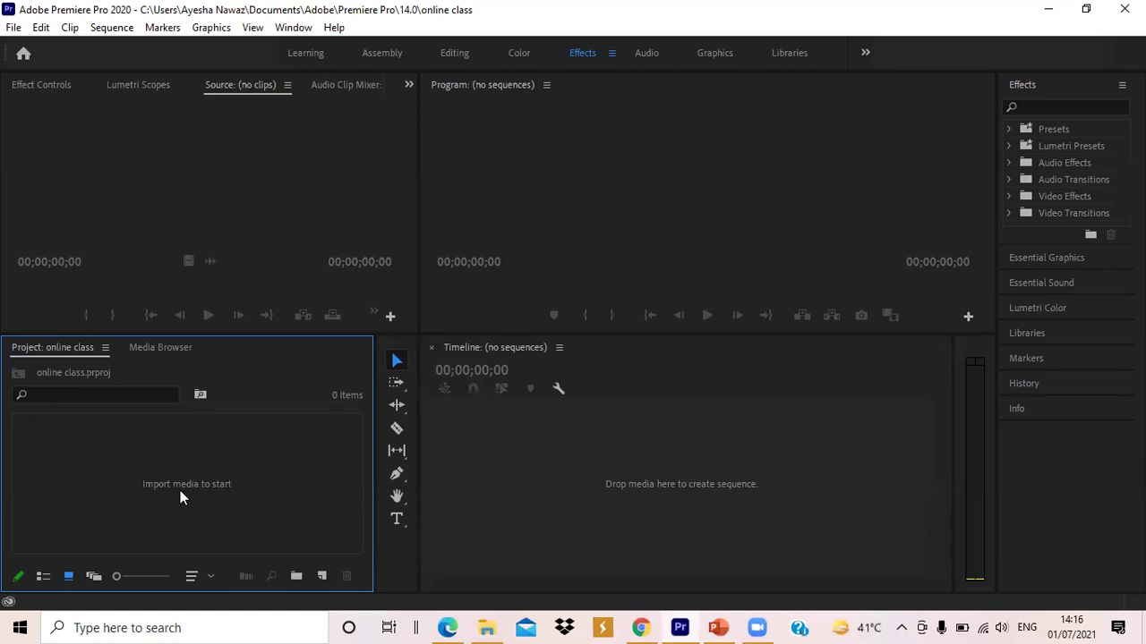
Import two clips from Downloads into the project: the Pexels beach video numbered 6450047 and Pexels Videos 1739010.
double_click(180, 491)
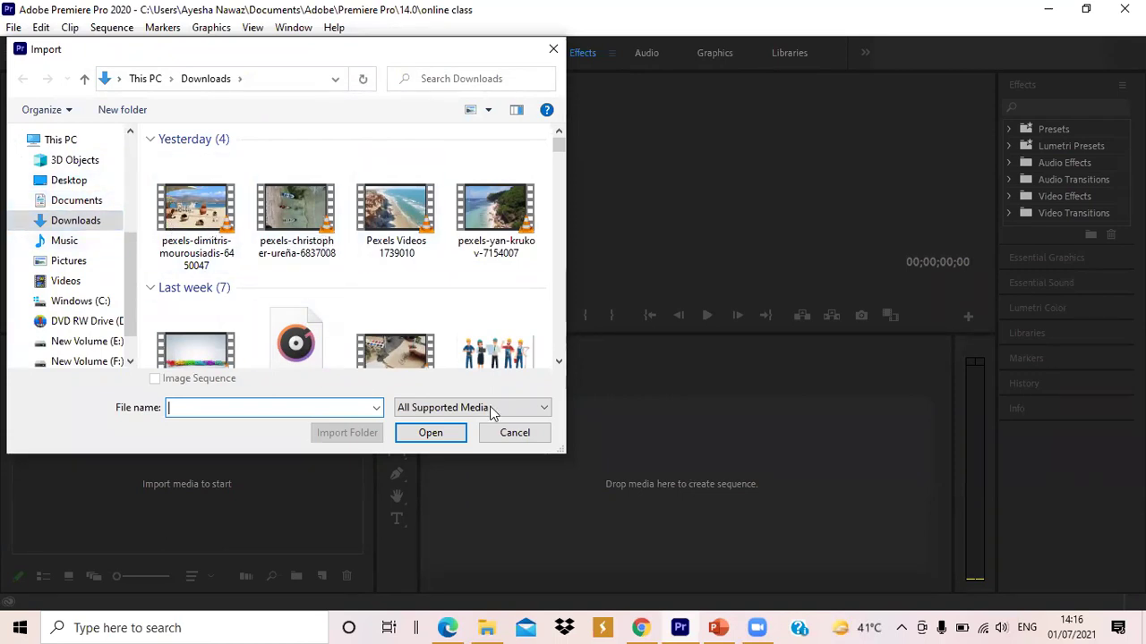
double_click(200, 222)
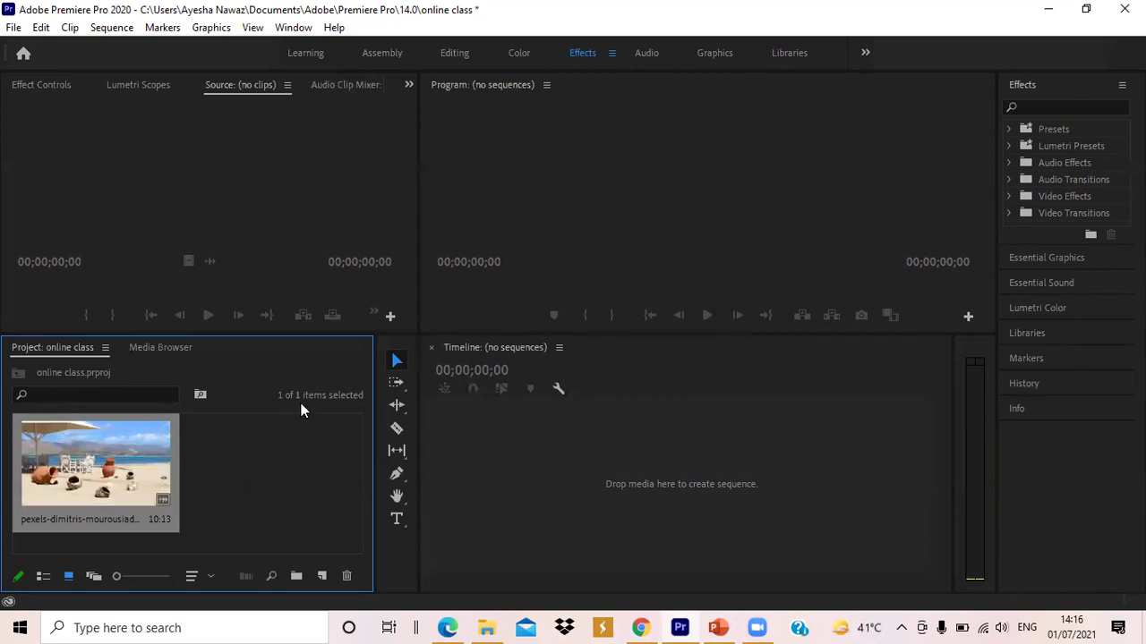
double_click(226, 477)
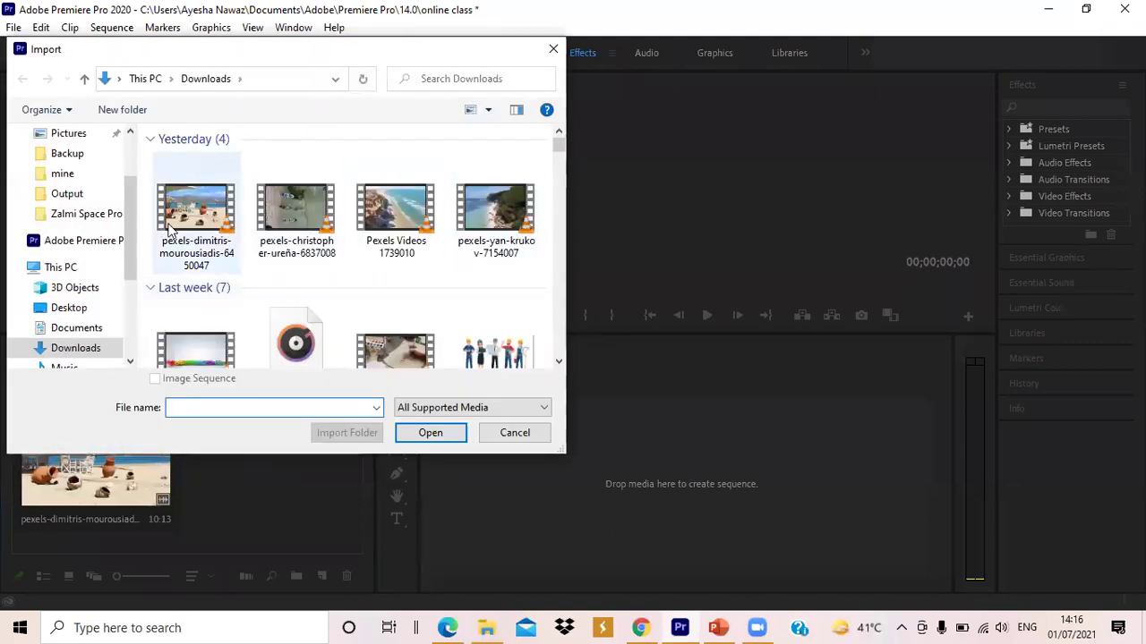
double_click(397, 219)
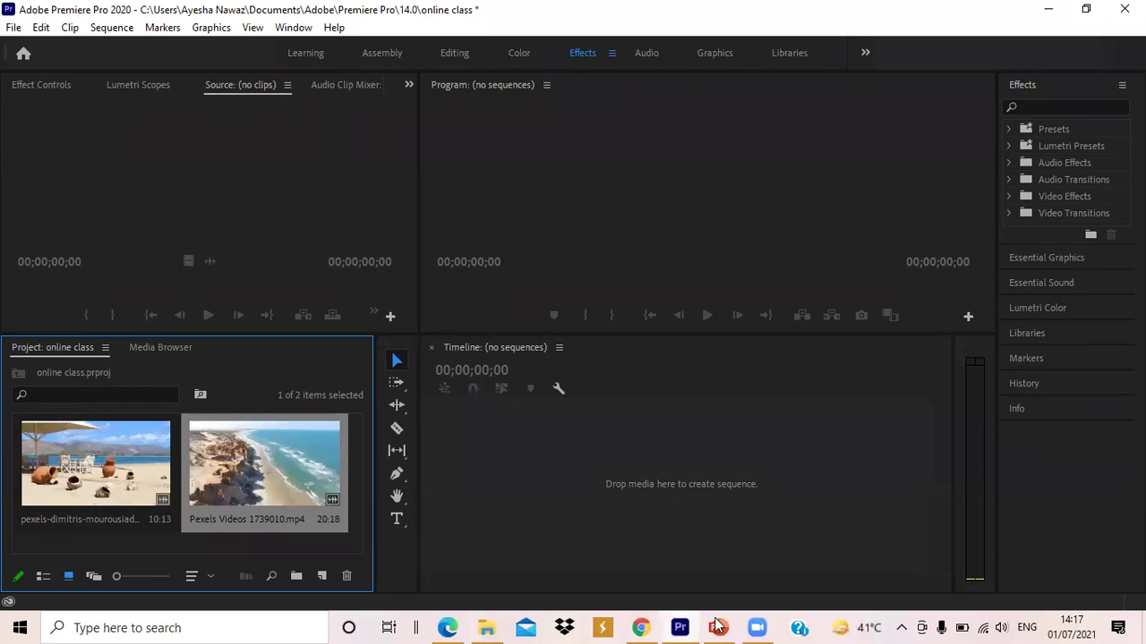
mouse_move(776, 620)
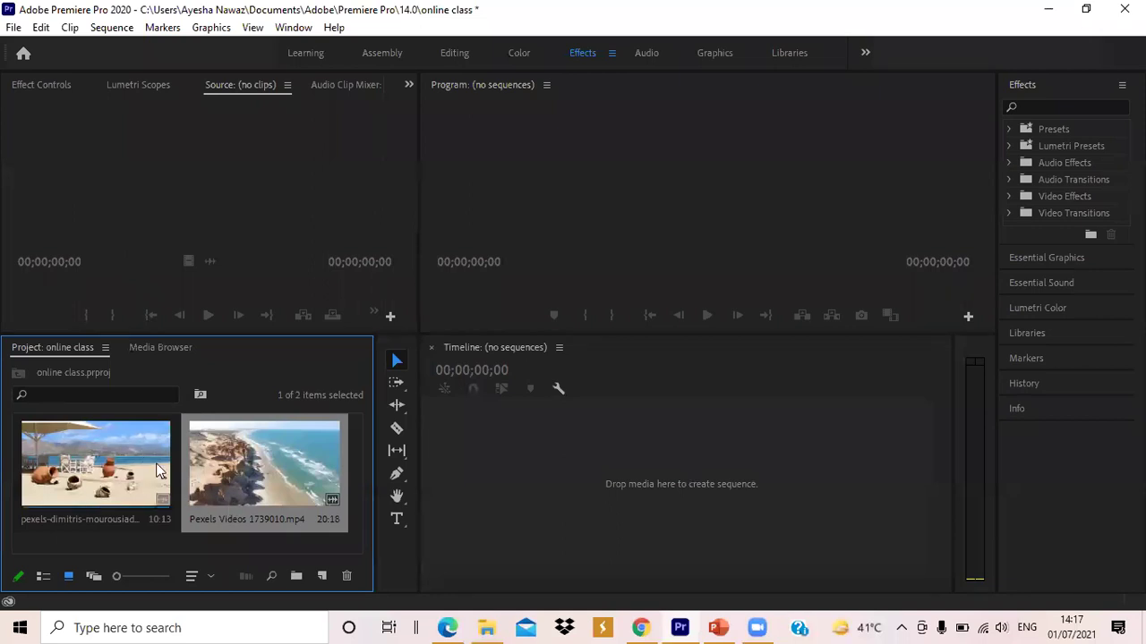
left_click(286, 193)
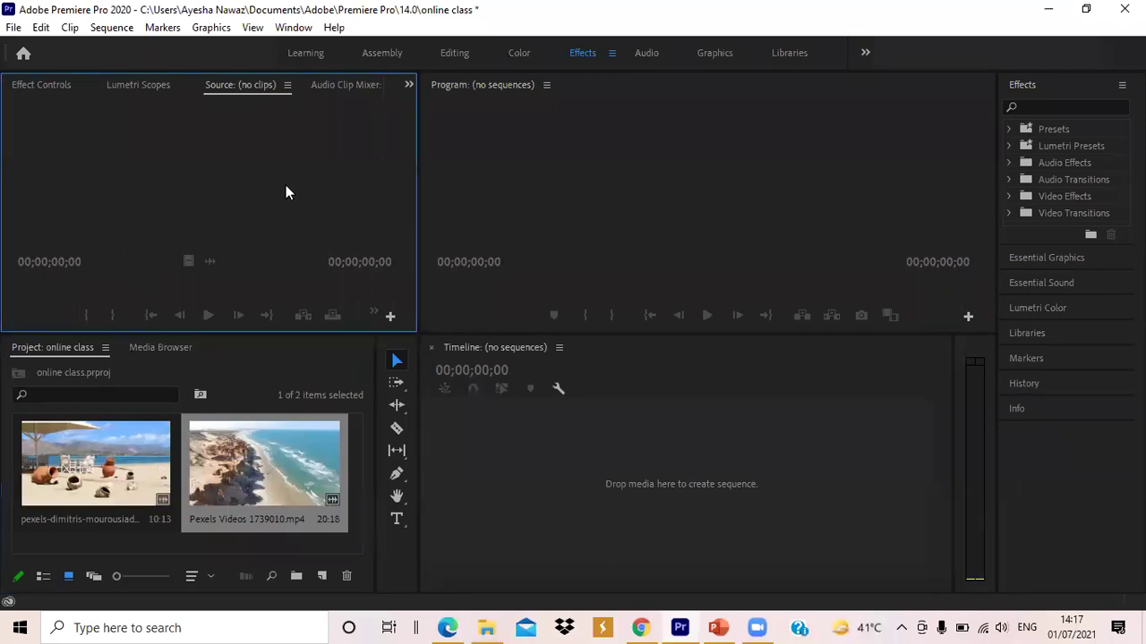
left_click(121, 467)
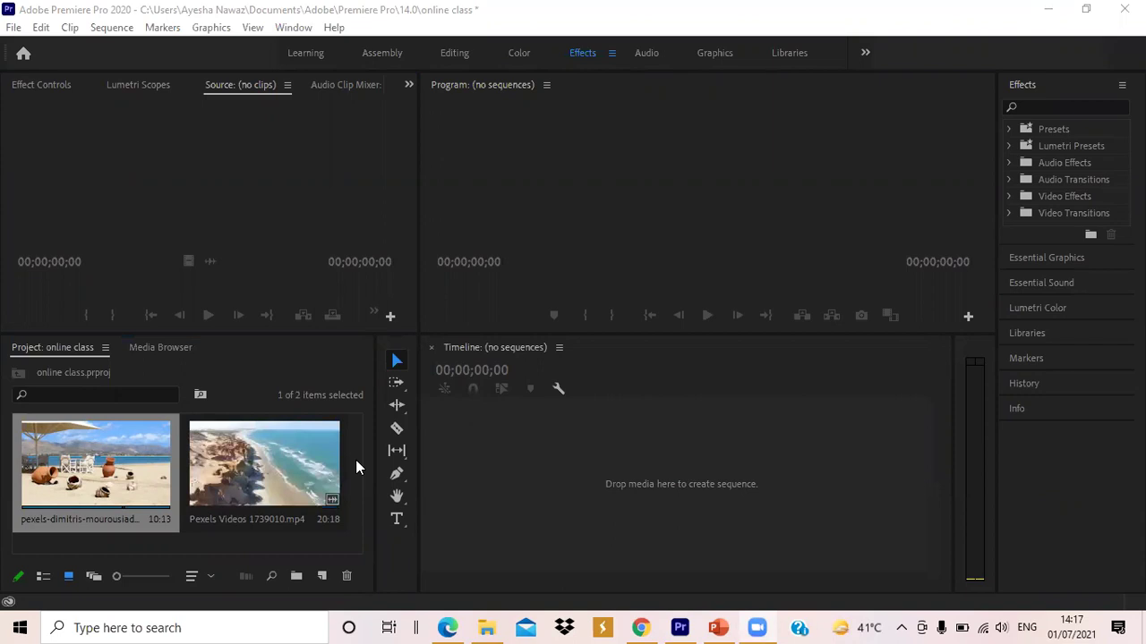
Import the technician-workers image from the Downloads folder into the project.
double_click(198, 542)
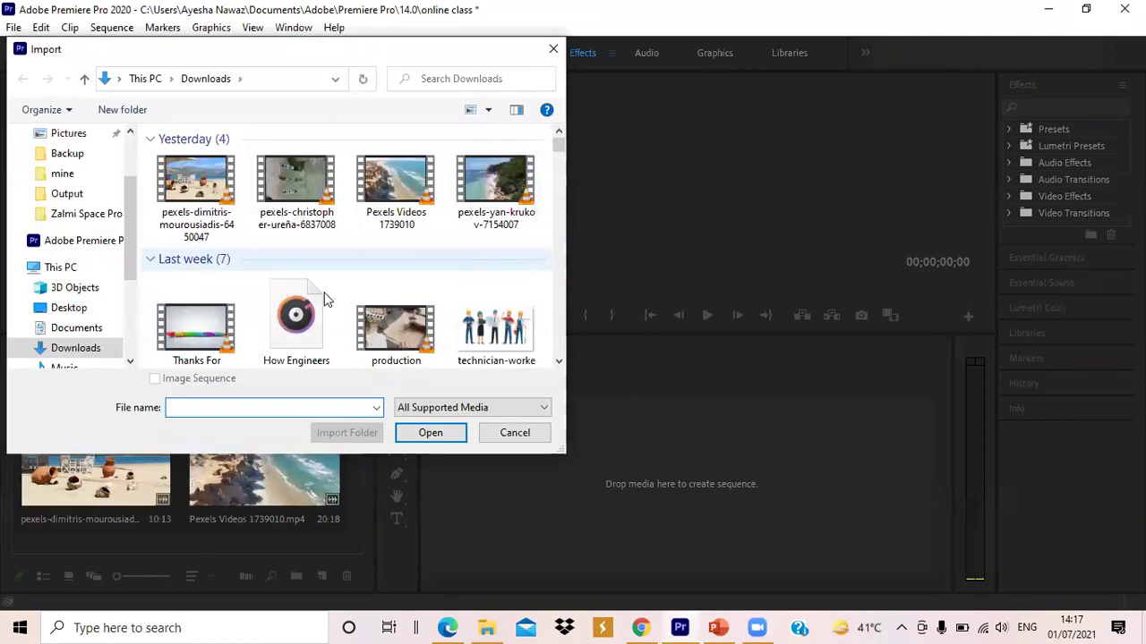
left_click(495, 333)
left_click(411, 434)
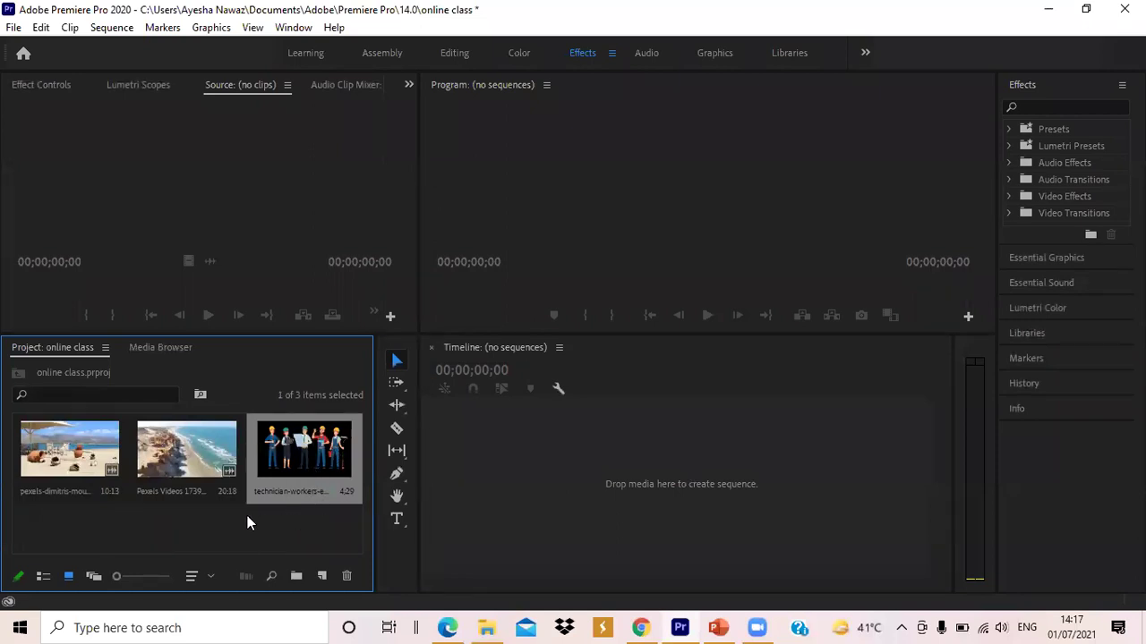
Open the beach clip with the clay pots in the Source monitor and preview it from near its start.
left_click(88, 447)
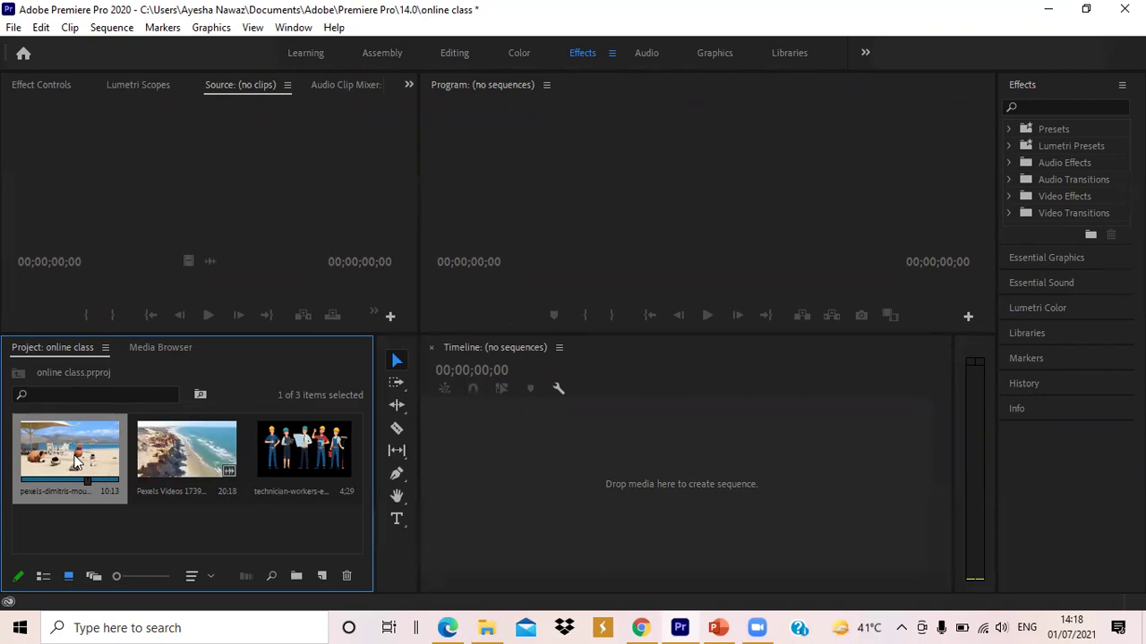
double_click(76, 461)
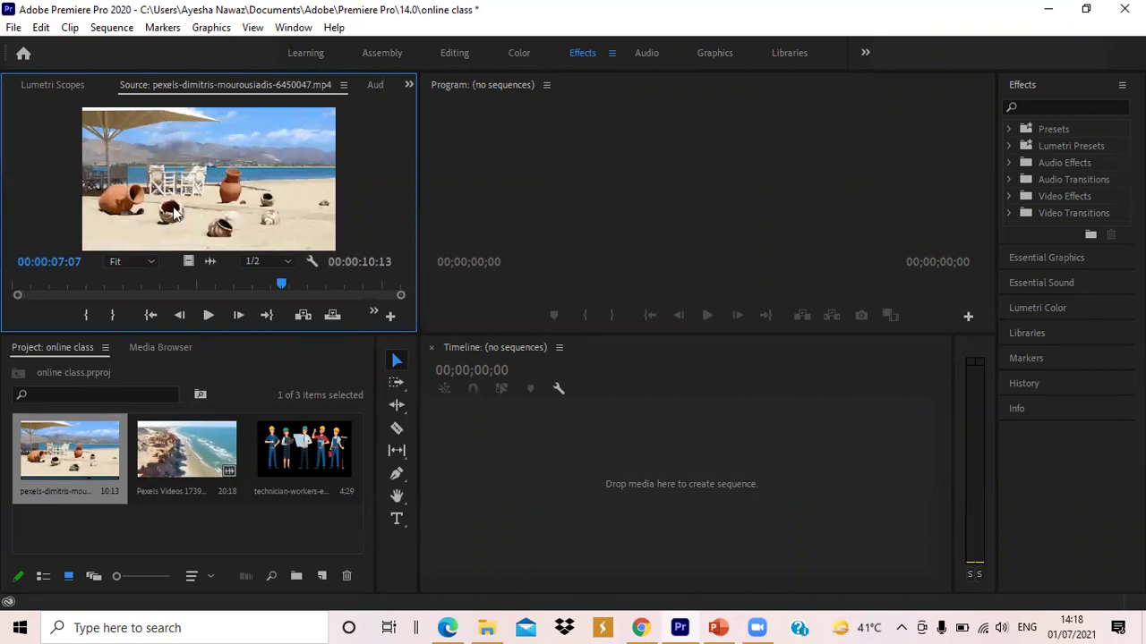
left_click(207, 316)
left_click(207, 316)
left_click_drag(311, 284, 60, 284)
left_click(209, 316)
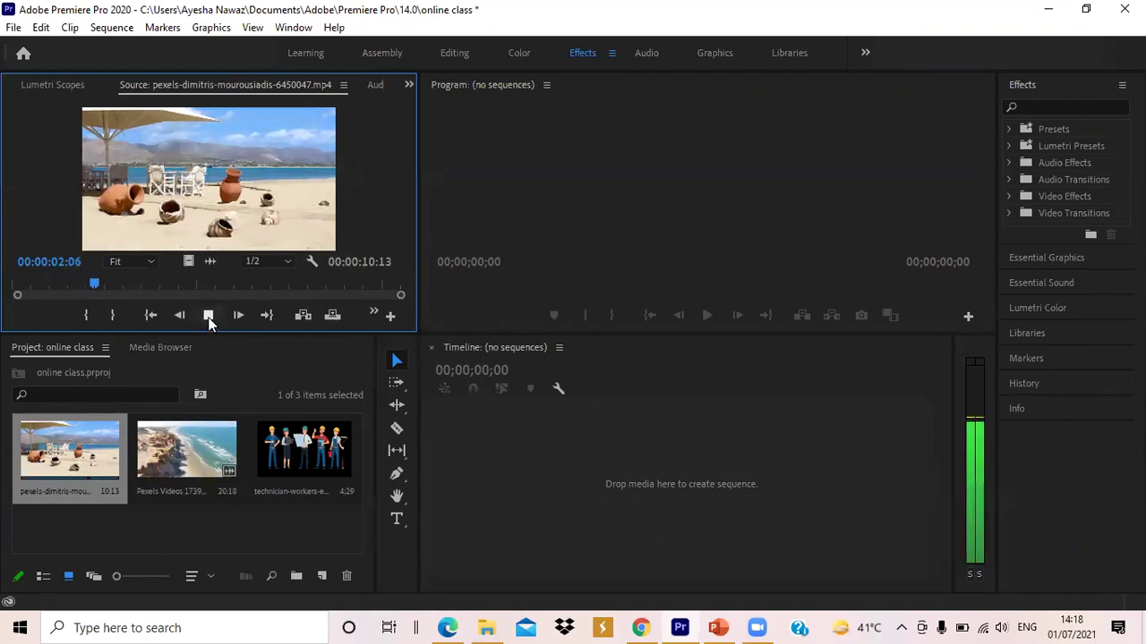
left_click(208, 316)
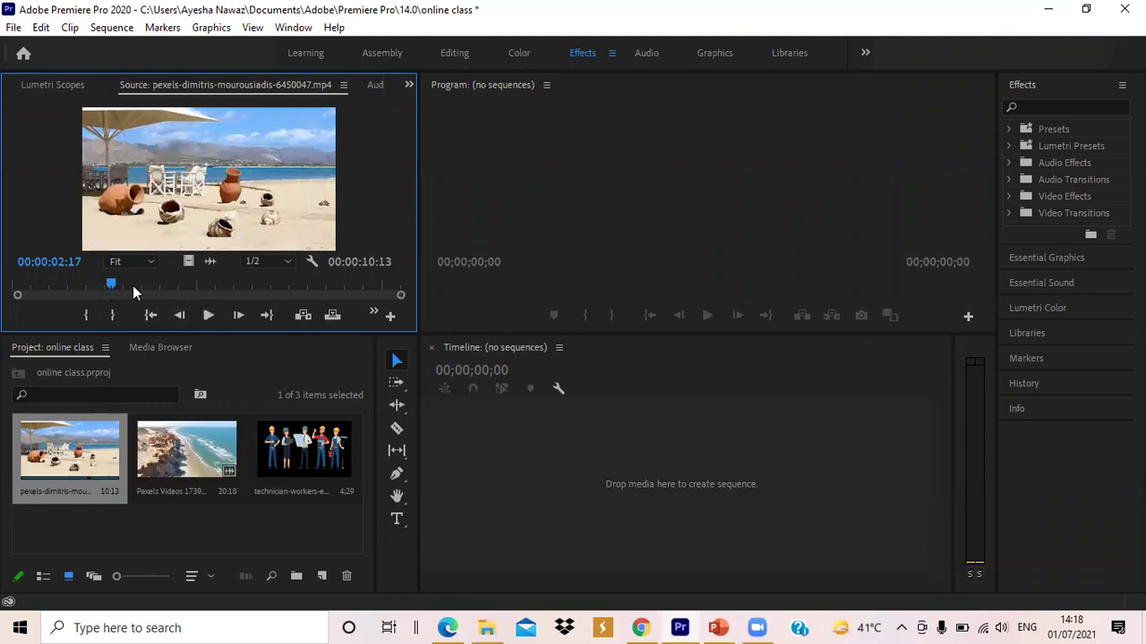
Mark the beach clip's In point at 00:00:02:00 and its Out point at 00:00:04:17 in the Source monitor.
left_click_drag(111, 284, 86, 285)
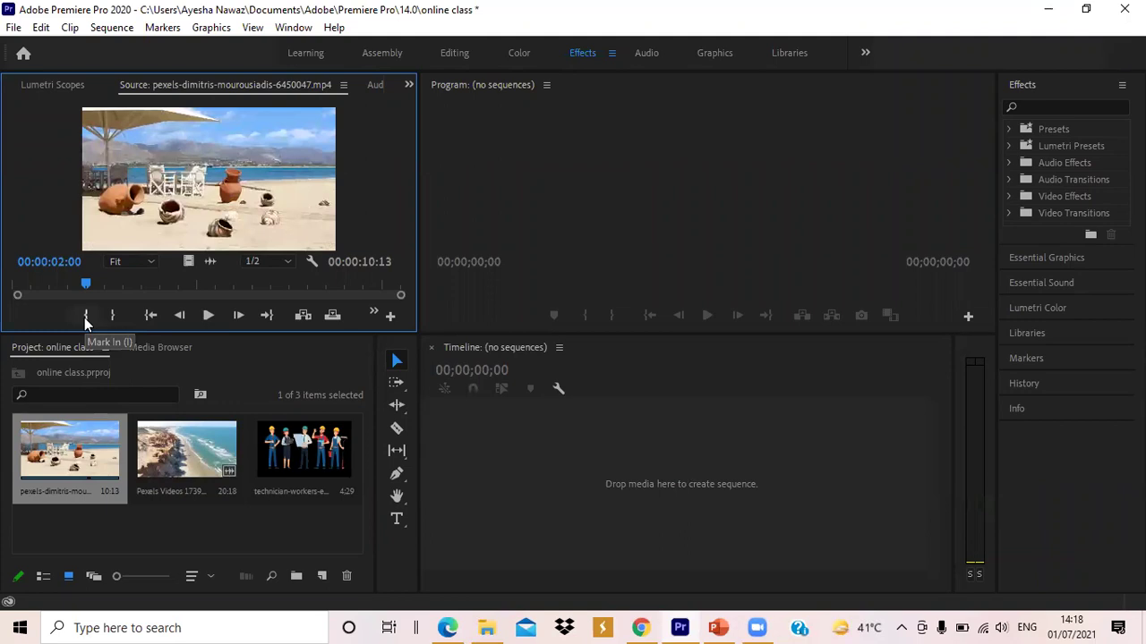
left_click(86, 316)
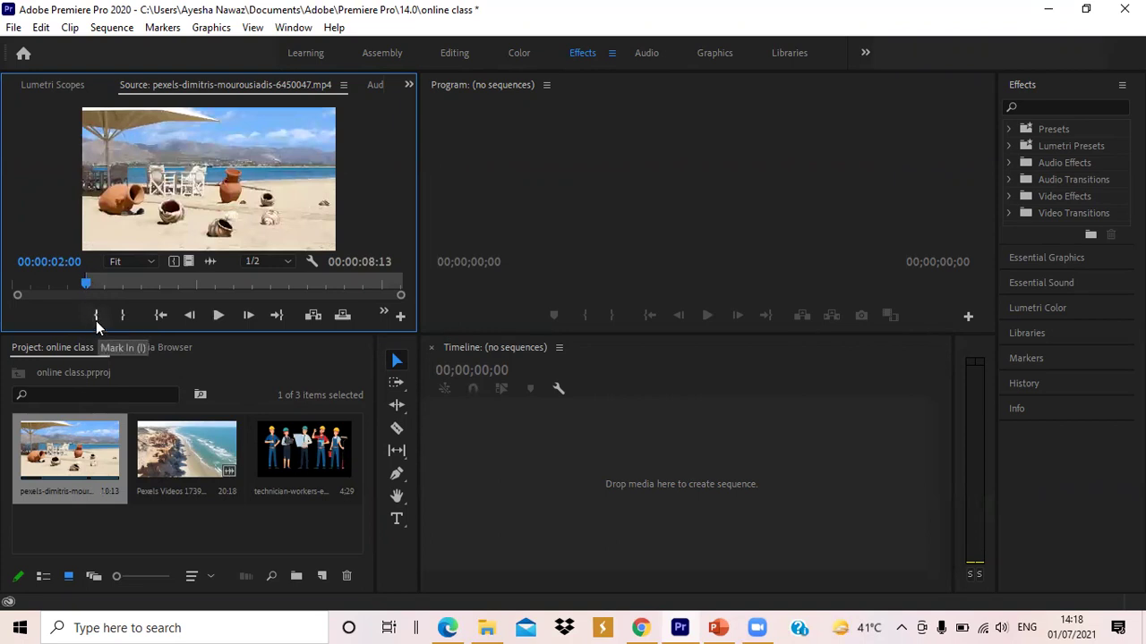
left_click(211, 320)
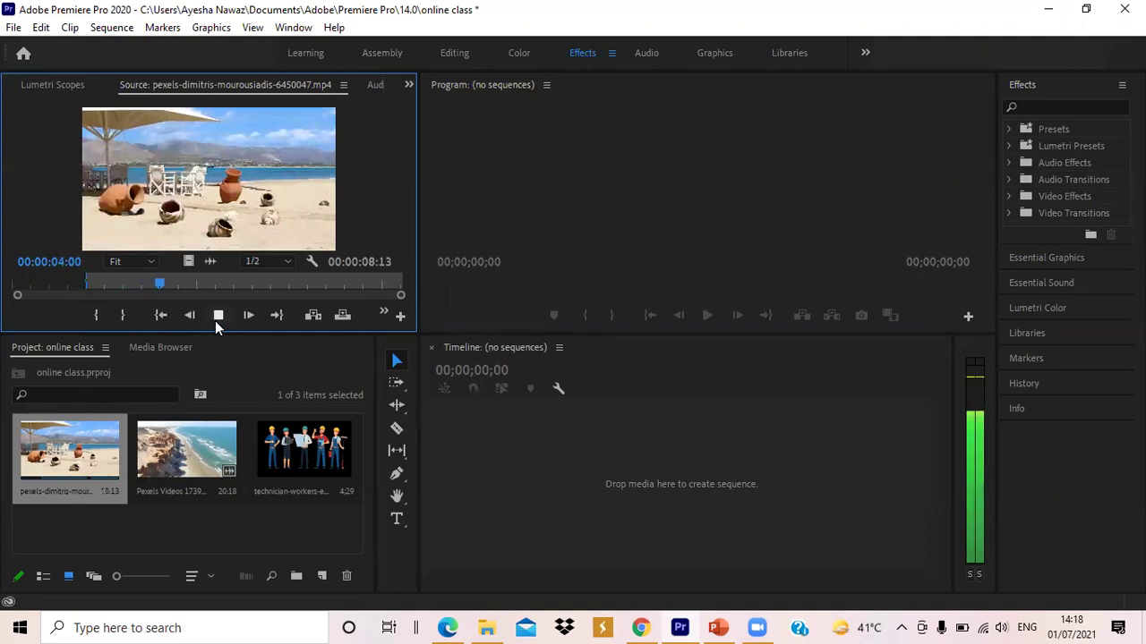
left_click(216, 319)
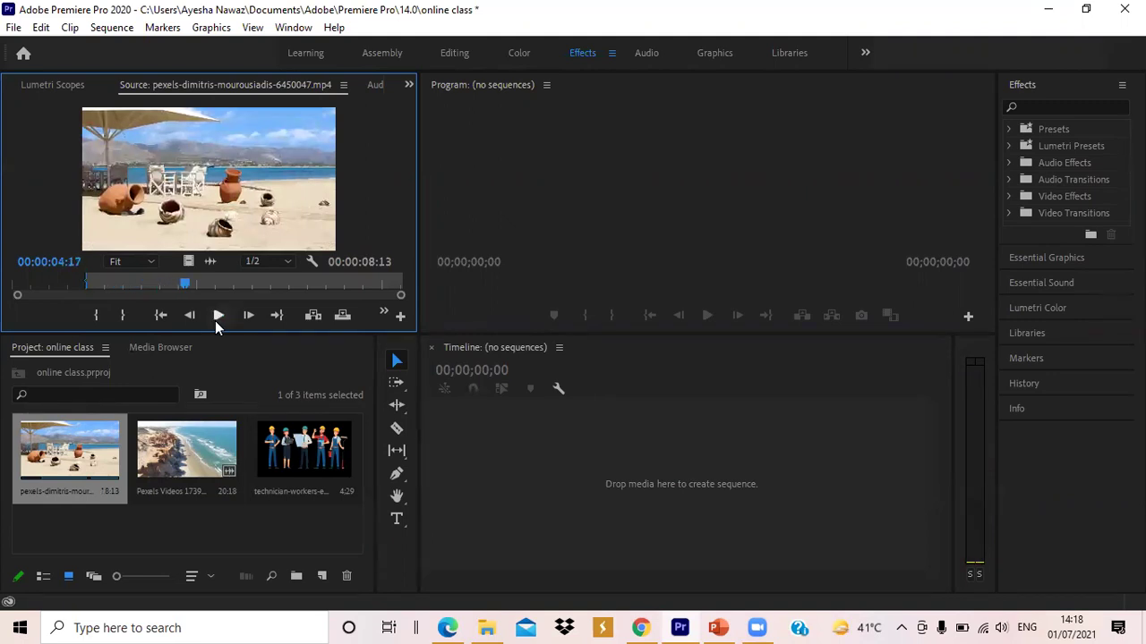
left_click(123, 315)
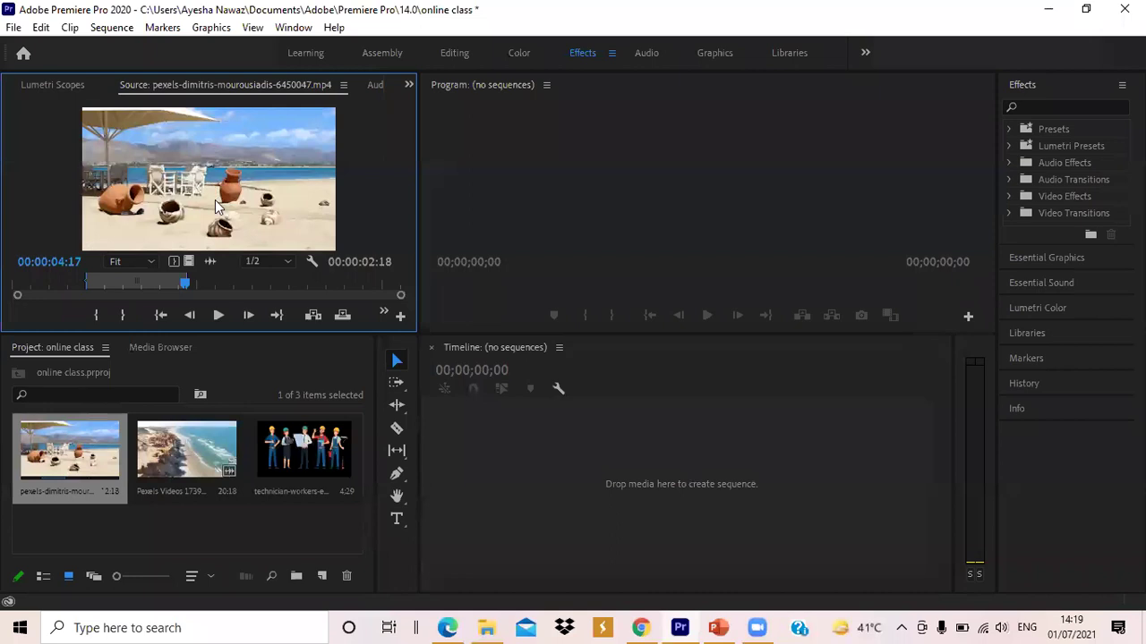
Preview the marked beach clip, and create a sequence by placing only its video in the empty timeline.
left_click(216, 317)
left_click(217, 318)
left_click_drag(188, 261, 499, 469)
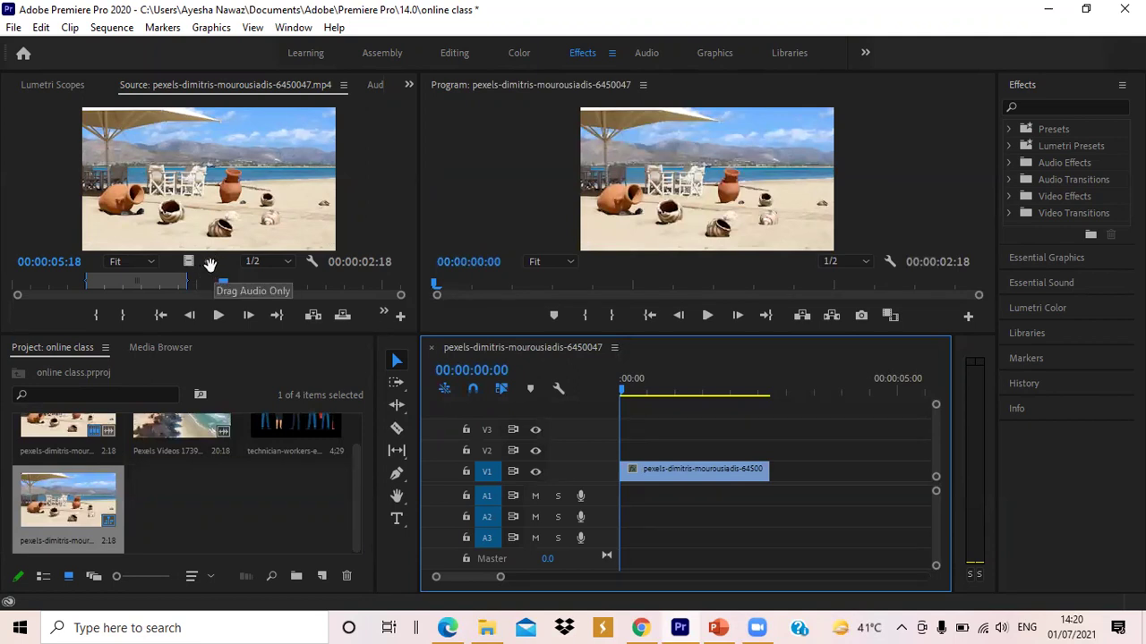
Delete the video-only beach clip from track V1, and place only the marked range's audio on track A1.
left_click(677, 478)
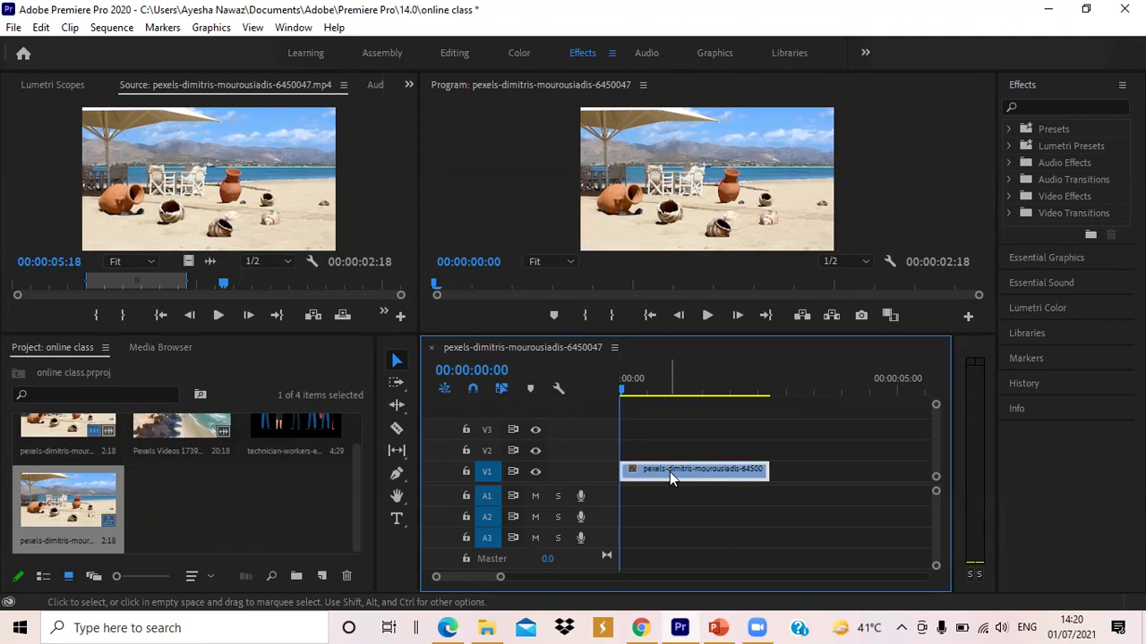
key("Delete")
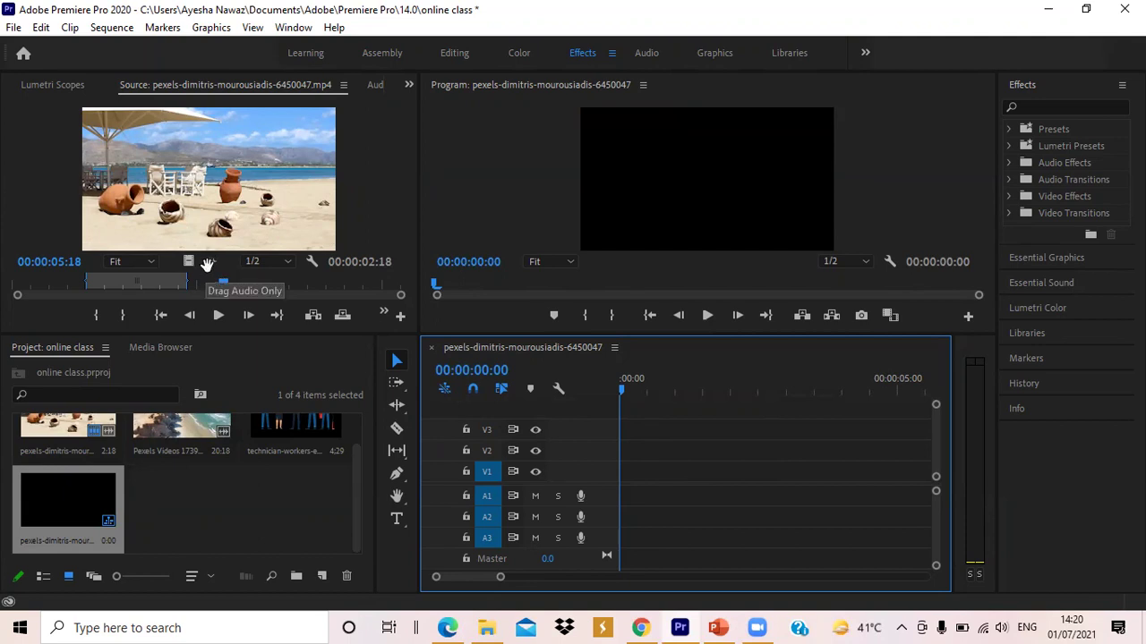
left_click_drag(208, 265, 534, 495)
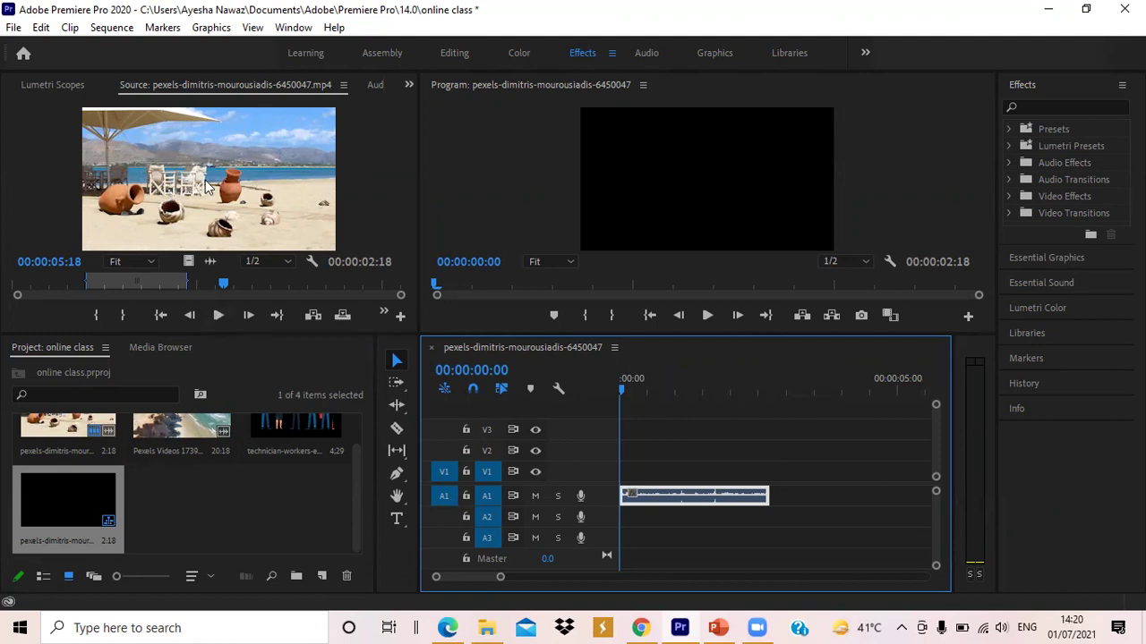
left_click_drag(206, 185, 630, 460)
Nudge the audio clip on track A1 eight frames later and delete it from the timeline.
left_click(673, 499)
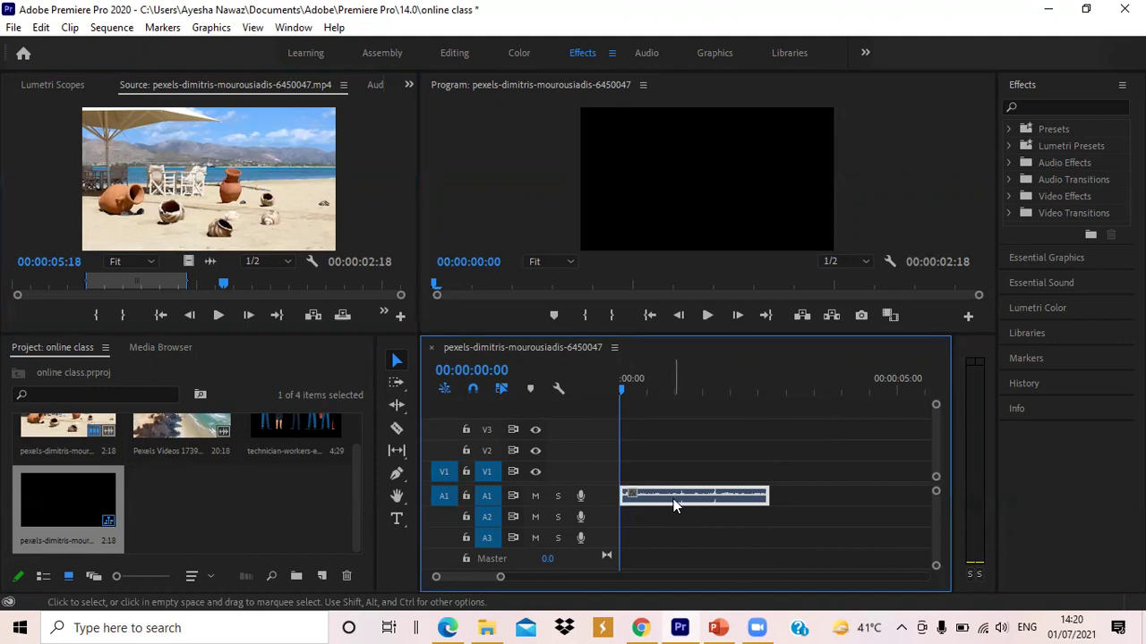
key("alt+Right")
key("alt+Right")
key("alt+Right")
key("alt+Right")
key("alt+Right")
key("alt+Right")
key("alt+Right")
key("alt+Right")
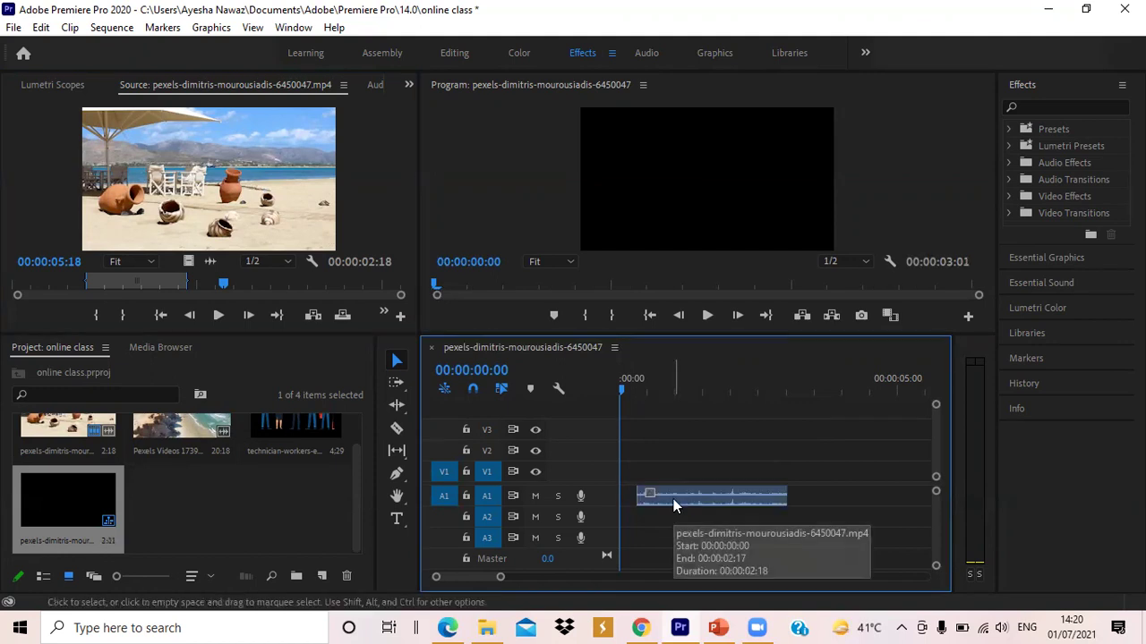
key("Delete")
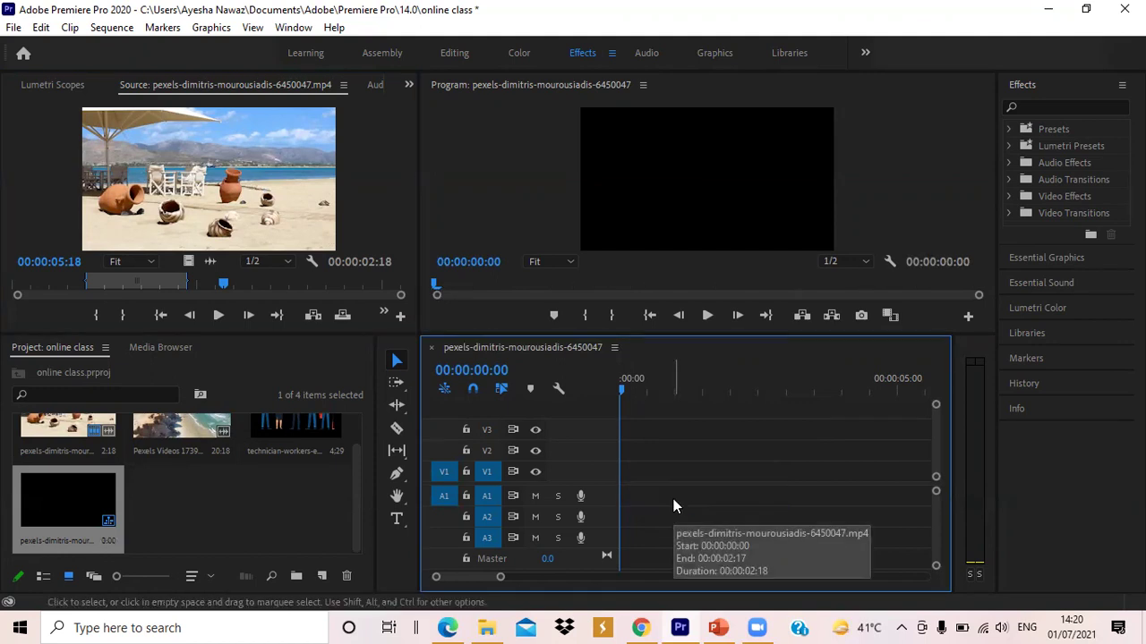
Place the trimmed beach clip with both video and audio at the start of tracks V1 and A1.
left_click_drag(154, 166, 629, 495)
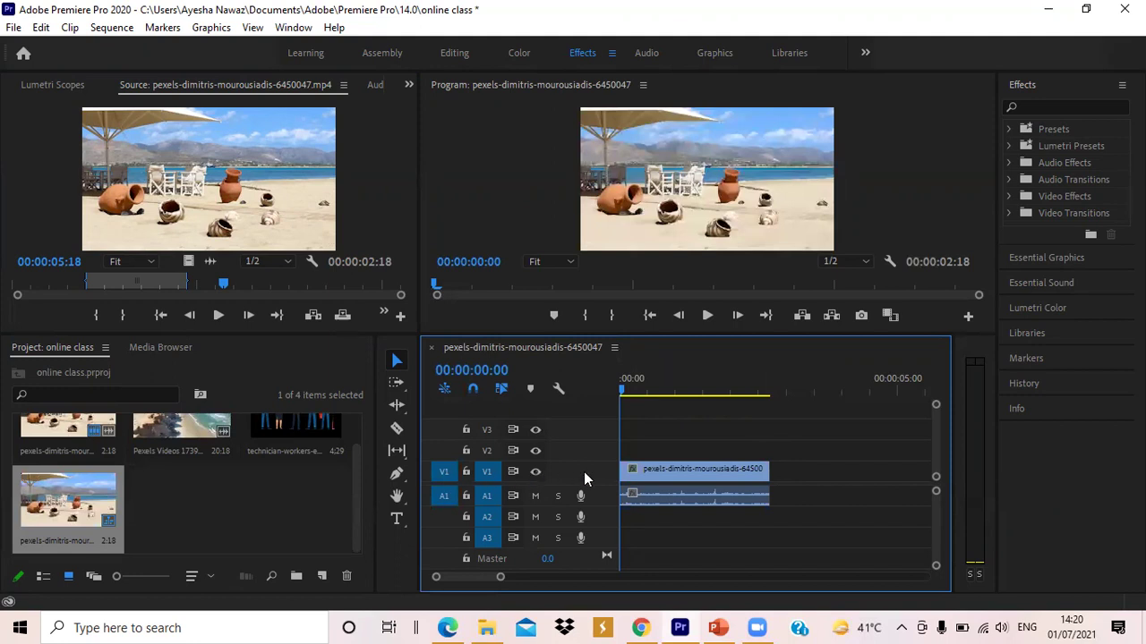
left_click(654, 469)
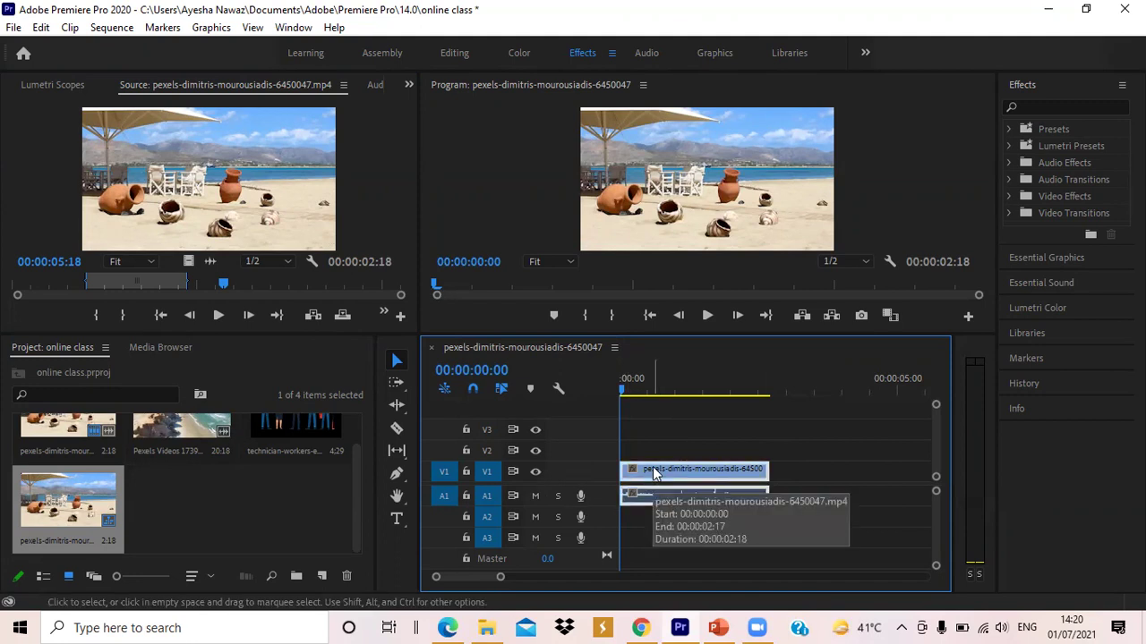
Test track V1's output toggle and track A1's mute by switching each on and off and playing the sequence.
left_click(536, 472)
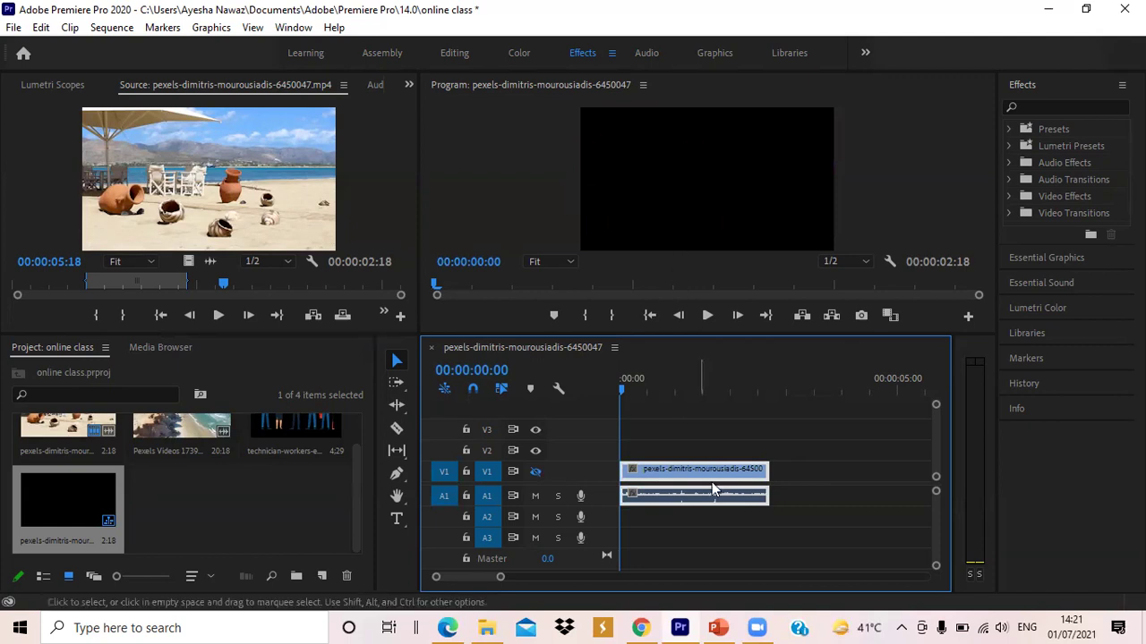
left_click(535, 470)
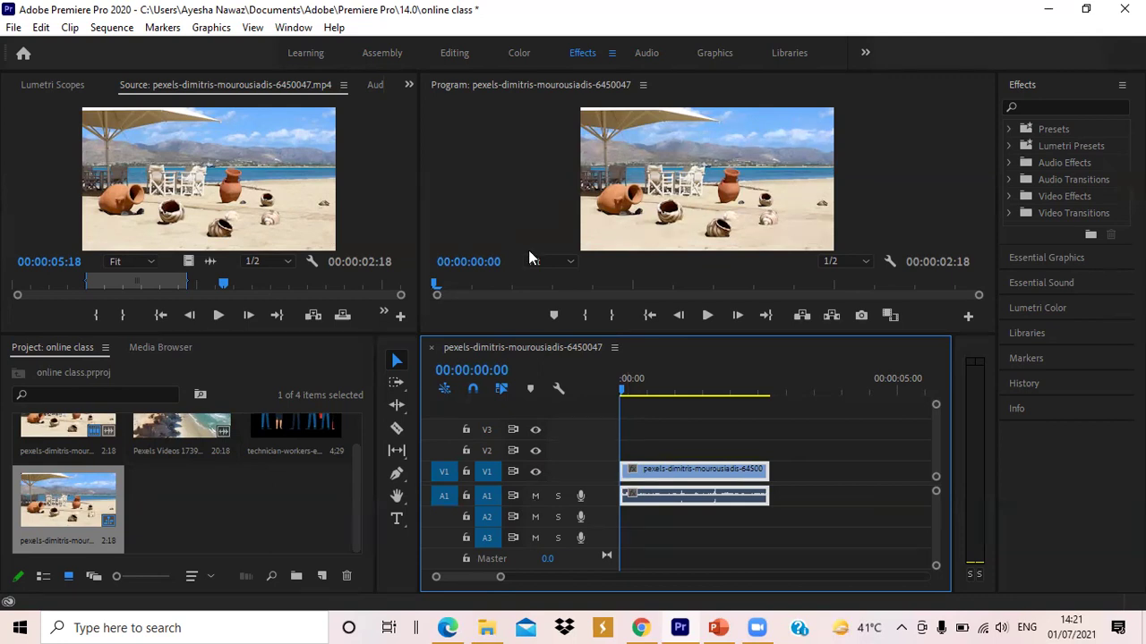
left_click(536, 497)
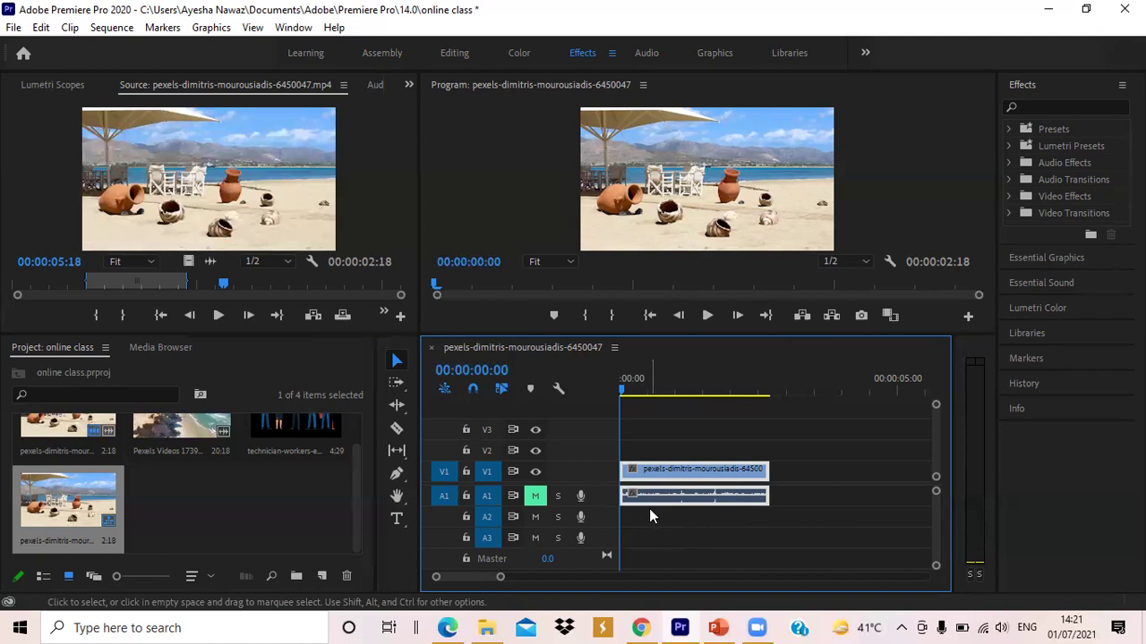
left_click(710, 316)
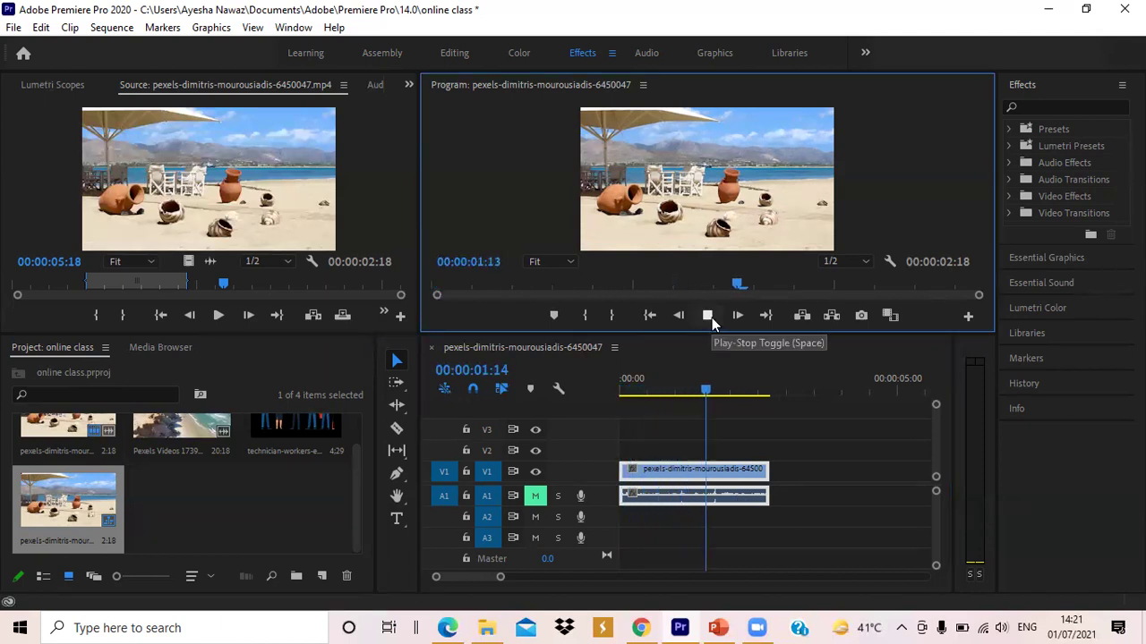
left_click(712, 318)
left_click_drag(695, 392, 609, 391)
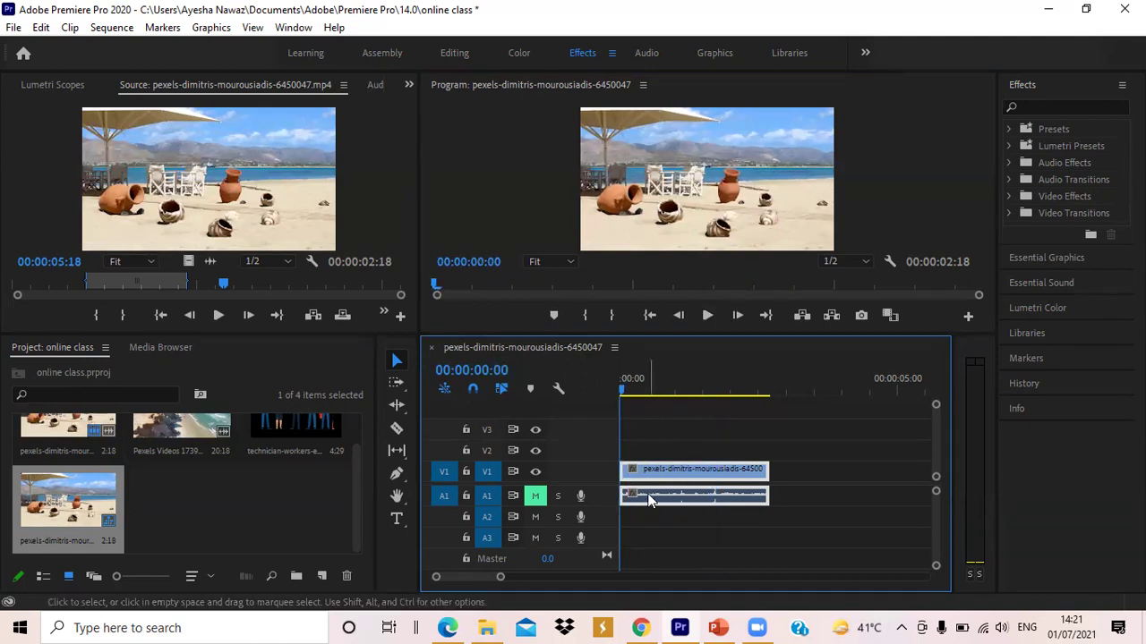
left_click(535, 497)
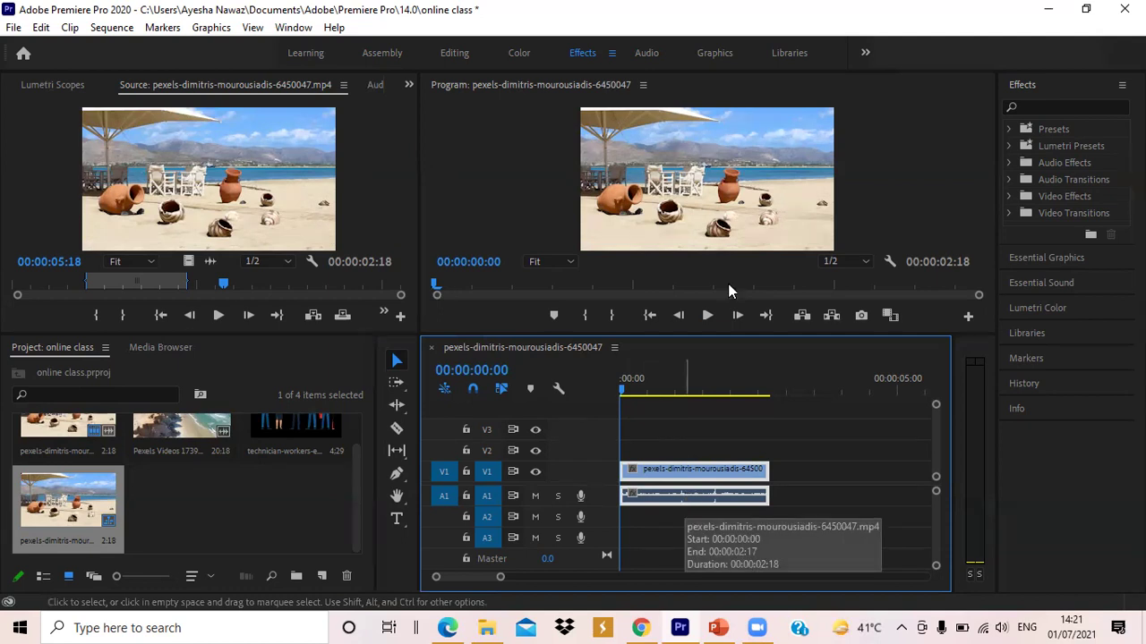
left_click(707, 319)
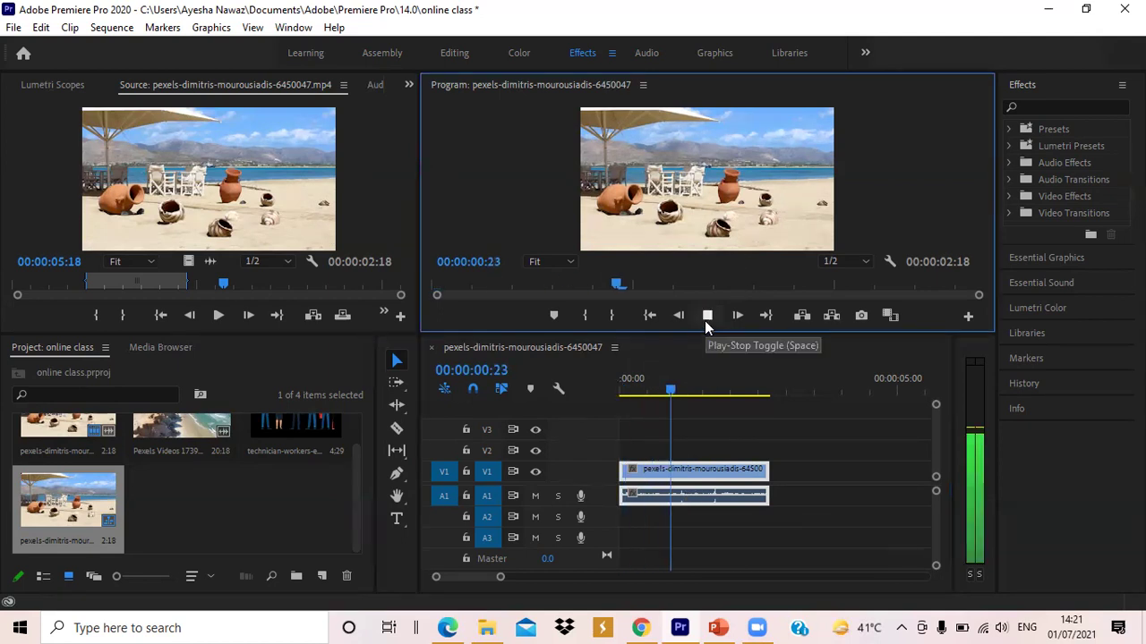
left_click(707, 317)
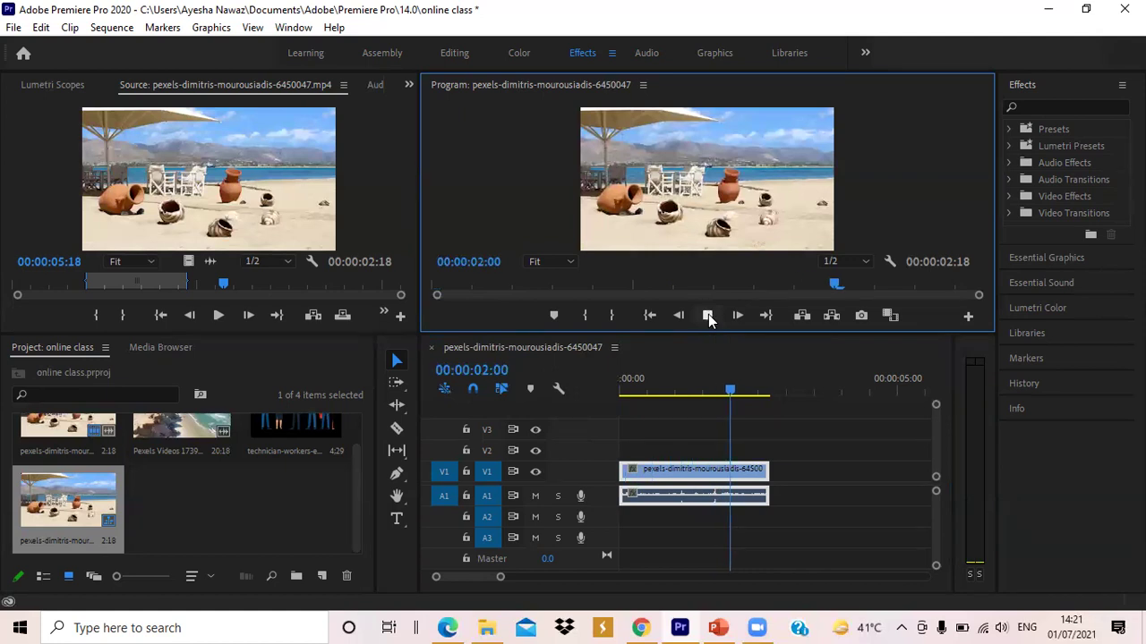
Open the Pexels Videos 1739010 clip in the Source monitor and preview it from about four seconds in.
left_click(488, 577)
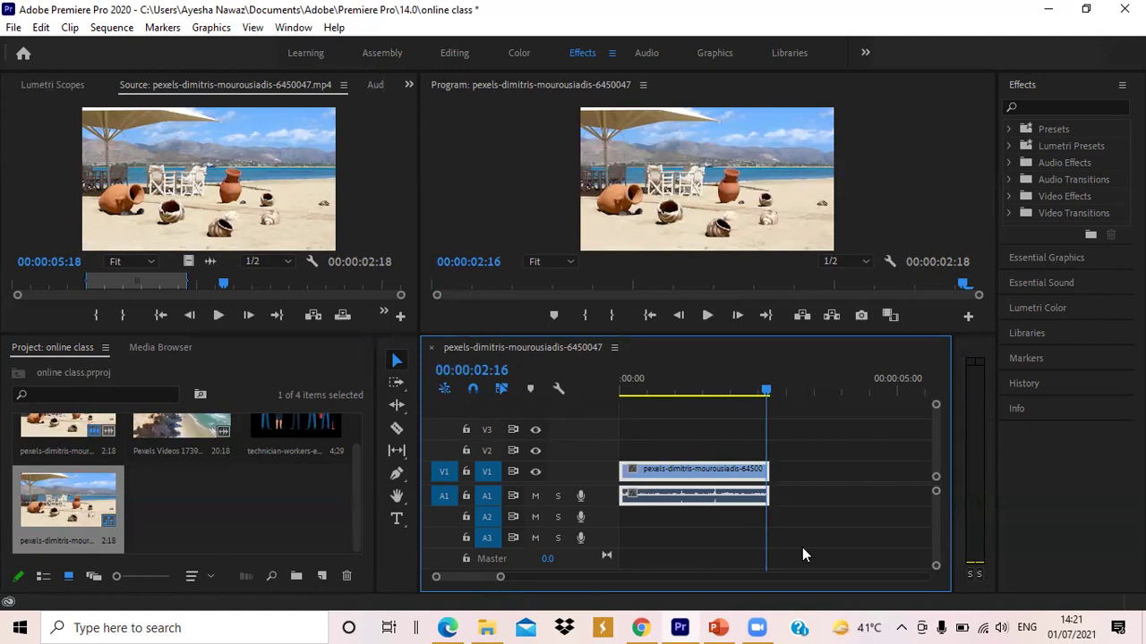
left_click_drag(500, 577, 518, 583)
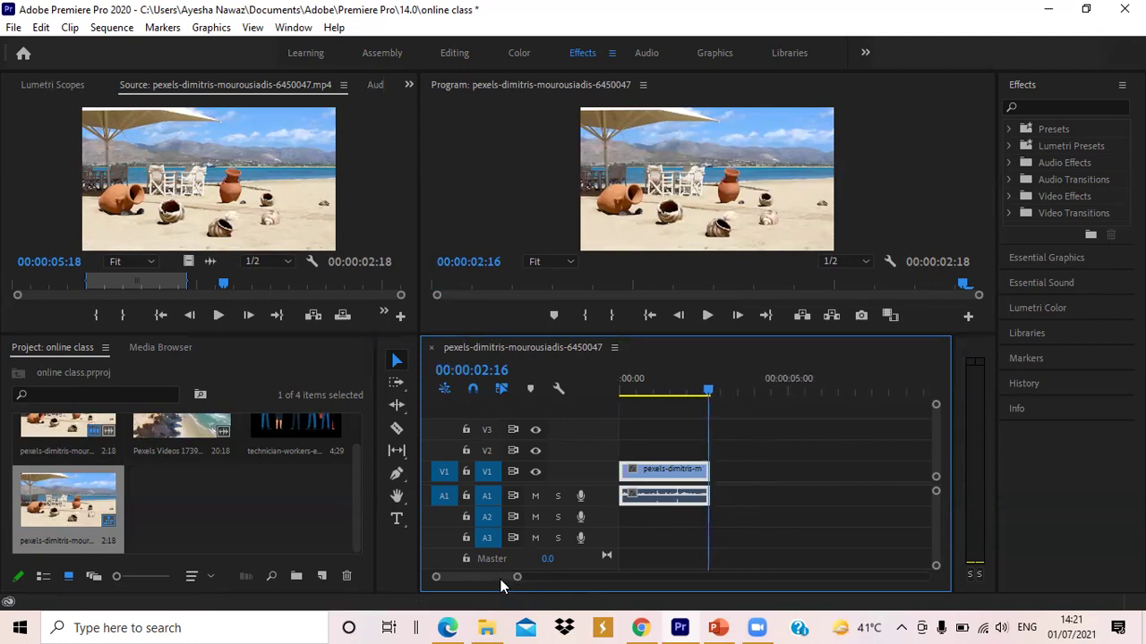
left_click_drag(355, 501, 372, 453)
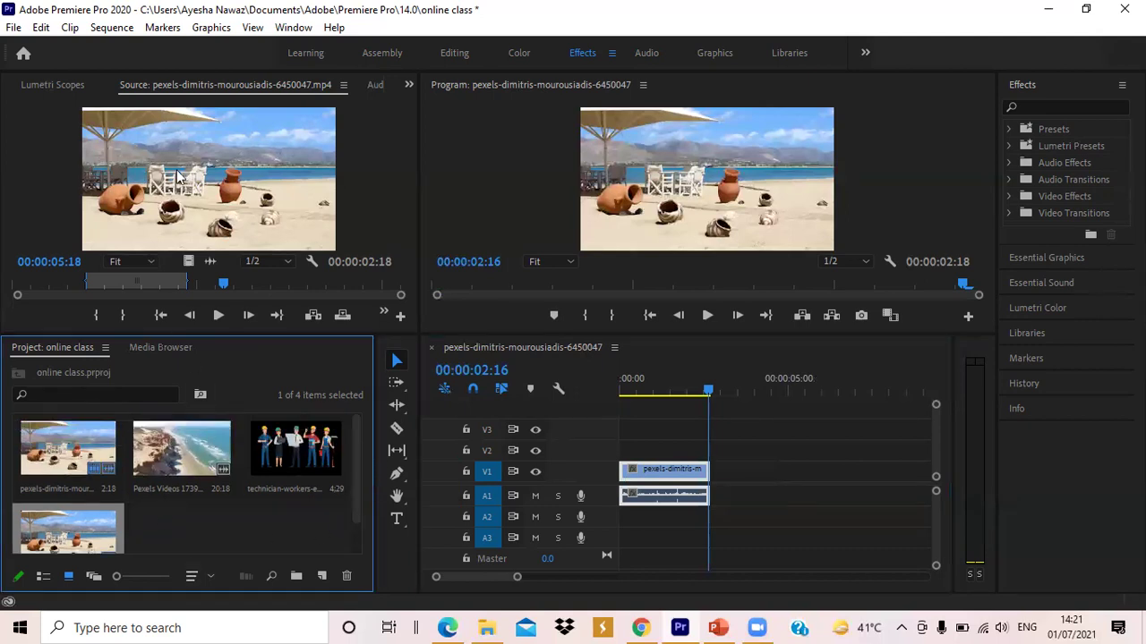
double_click(195, 449)
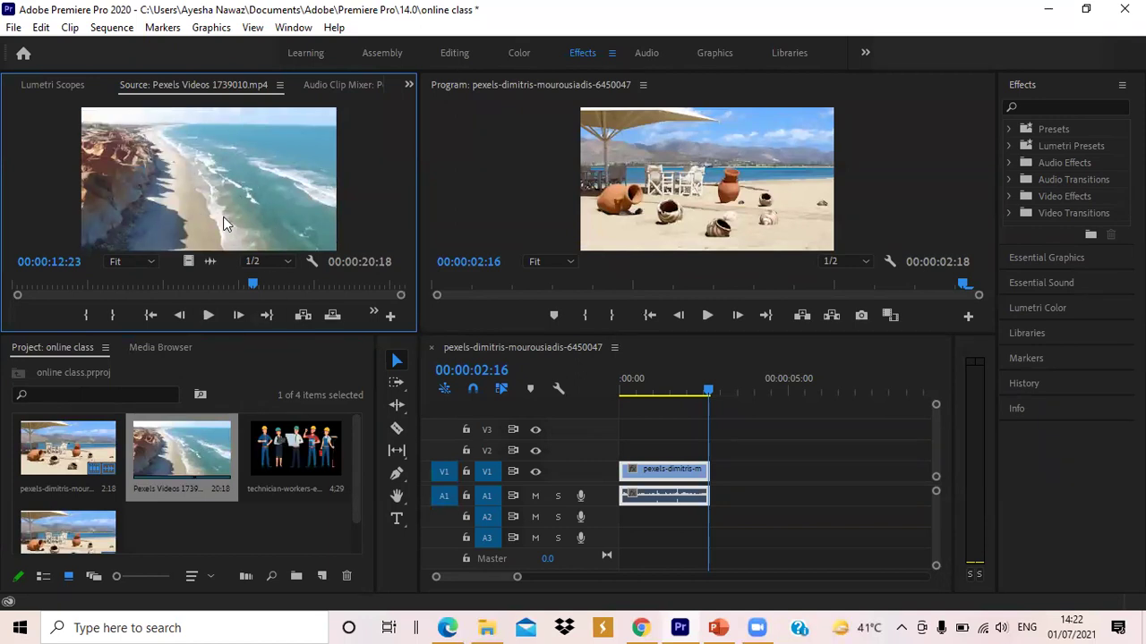
left_click_drag(253, 291, 92, 286)
left_click(207, 317)
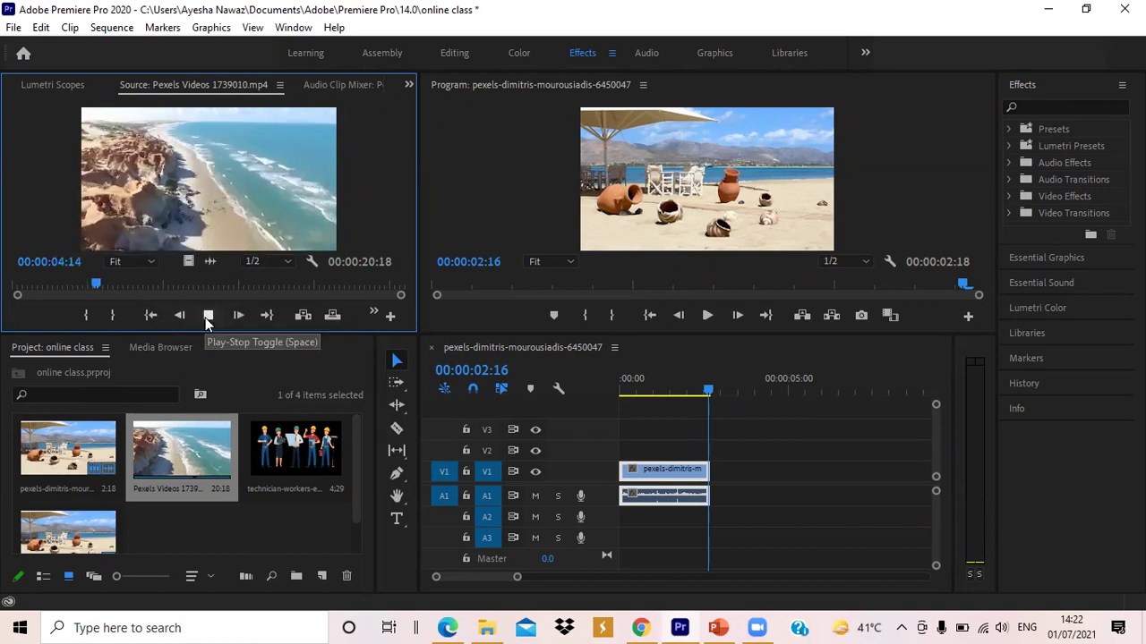
left_click(207, 317)
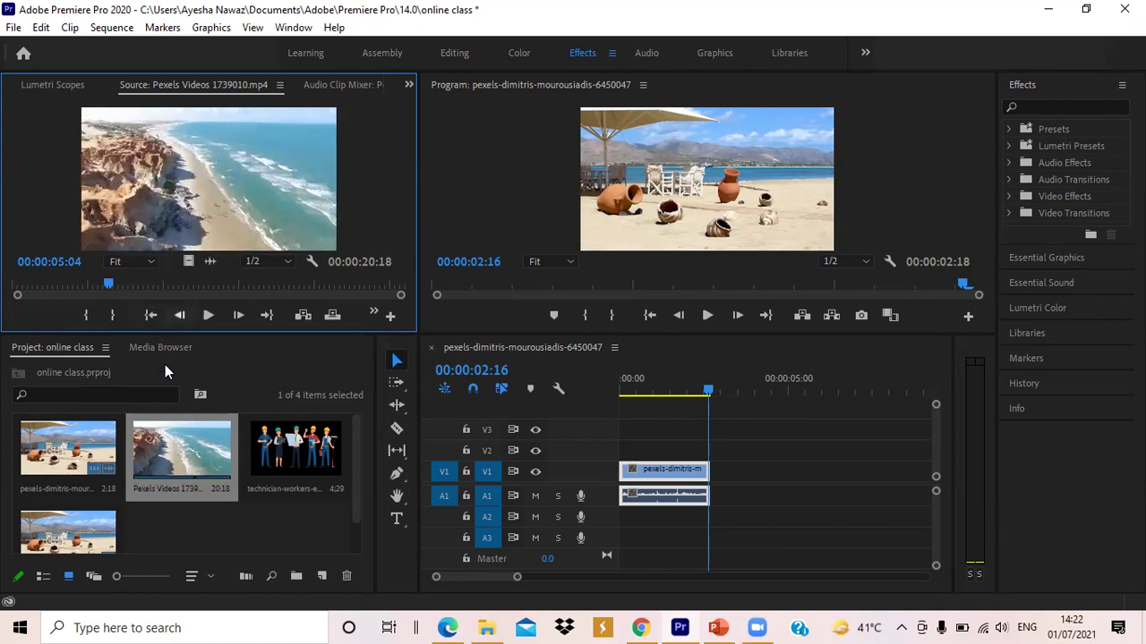
Place the untrimmed Pexels Videos 1739010 clip right after the beach clip, preview it in the sequence, and delete it.
left_click_drag(159, 453, 733, 504)
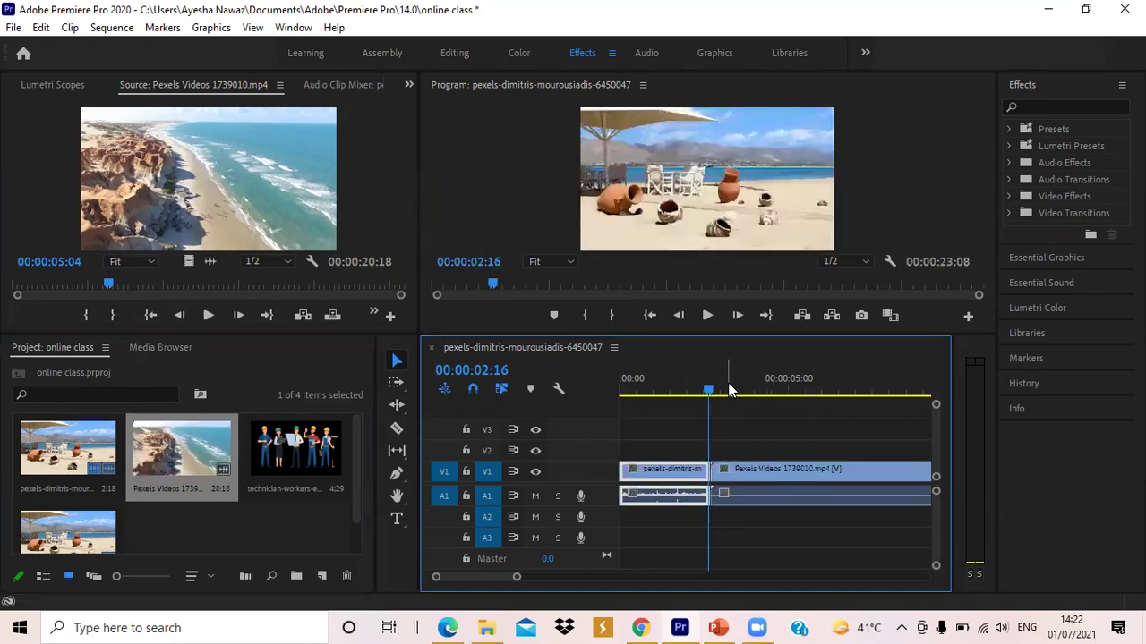
left_click(706, 317)
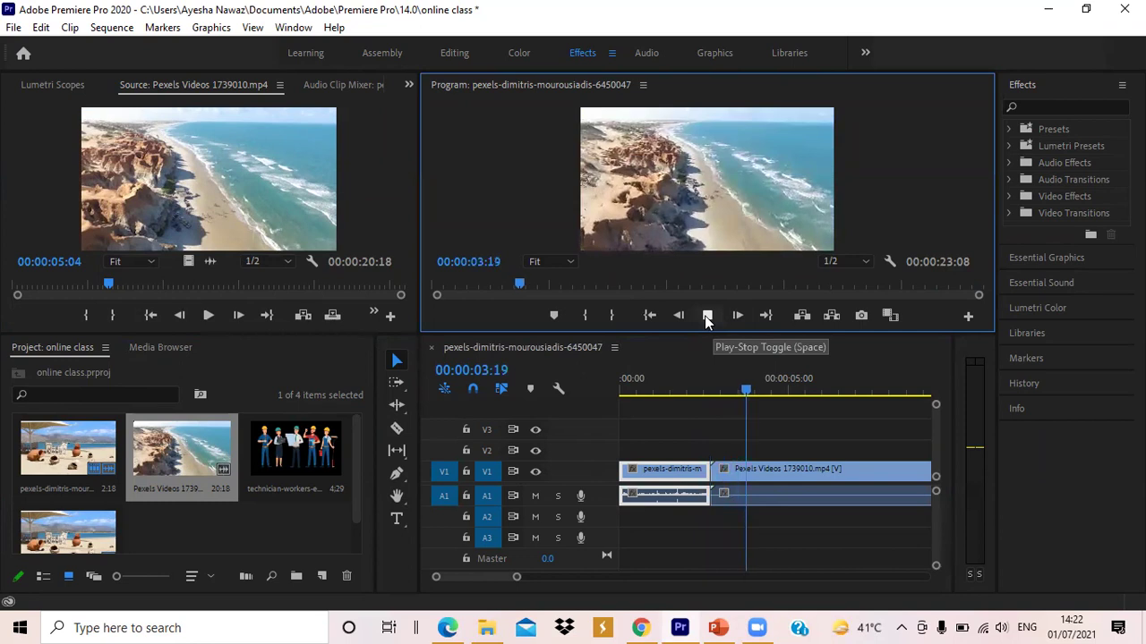
key("space")
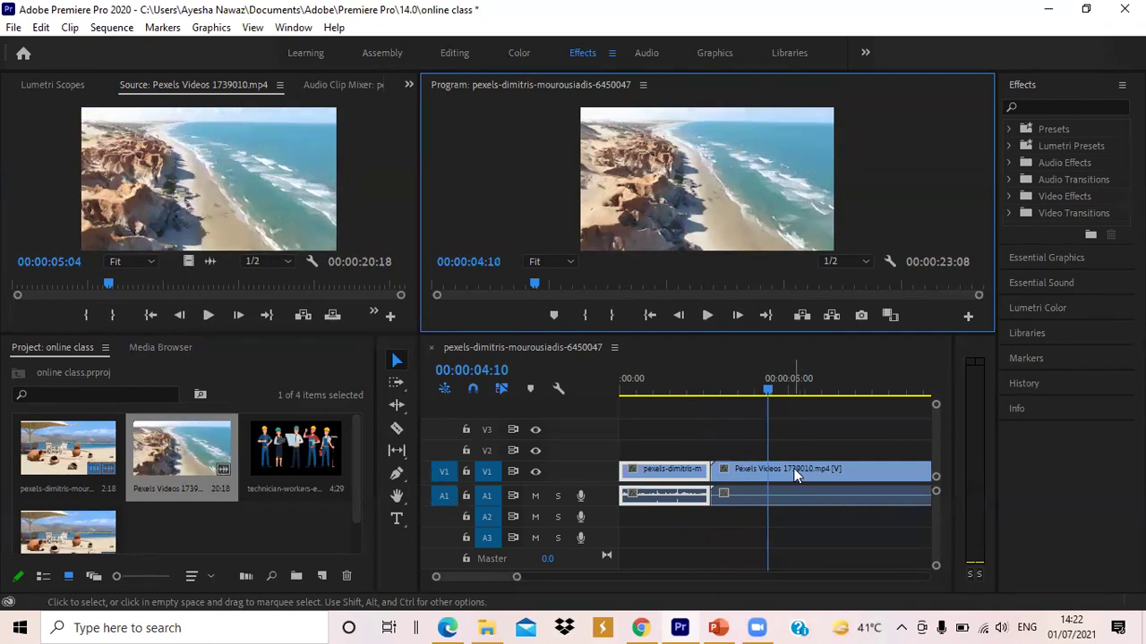
left_click(790, 476)
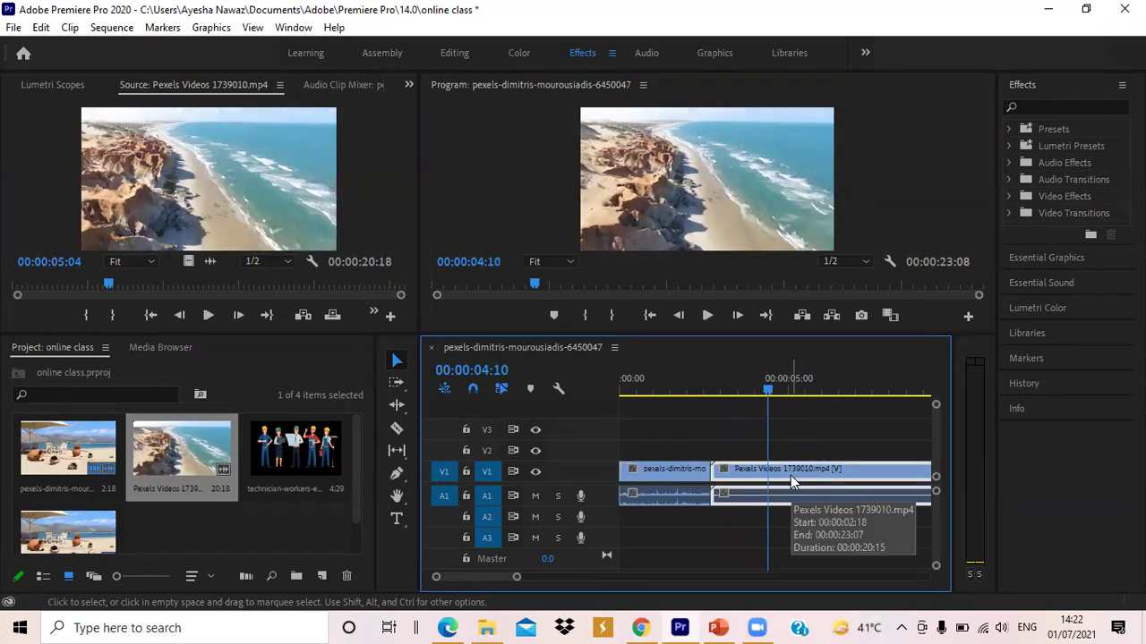
key("Delete")
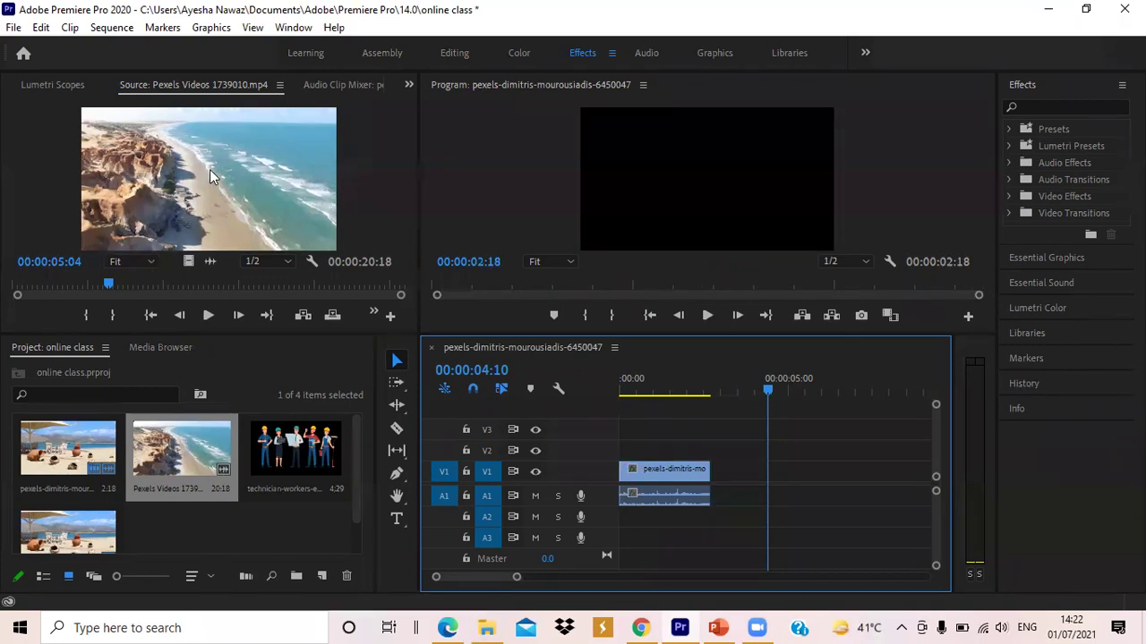
Trim the Pexels Videos 1739010 clip in the Source monitor with an In point at 00:00:03:15 and an Out point at 00:00:08:03.
double_click(182, 452)
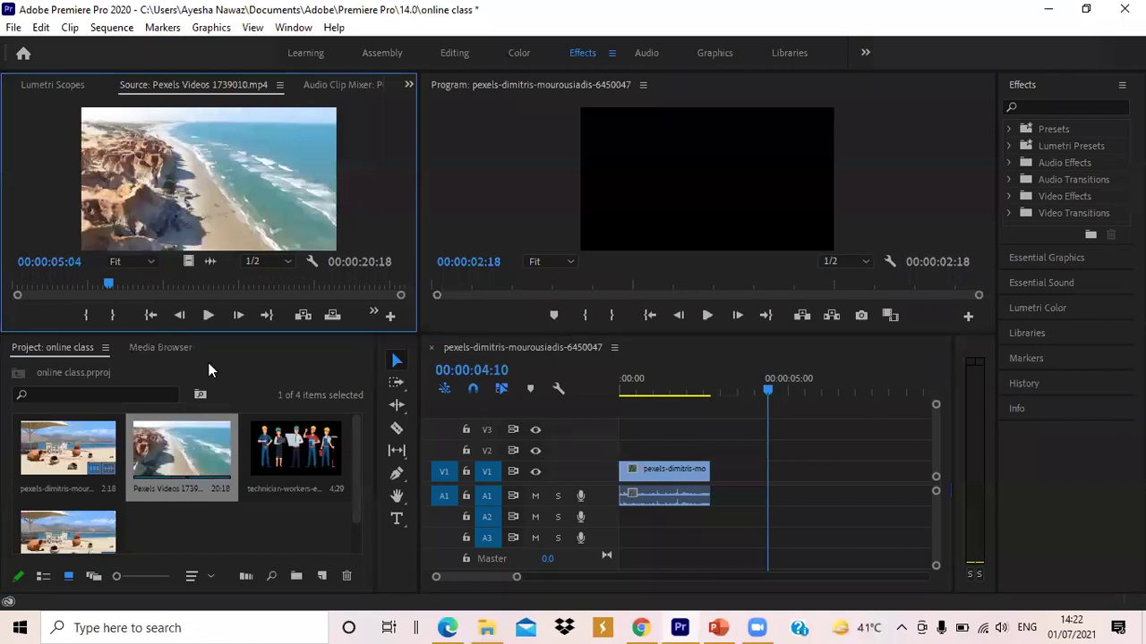
left_click_drag(108, 284, 78, 284)
left_click(85, 316)
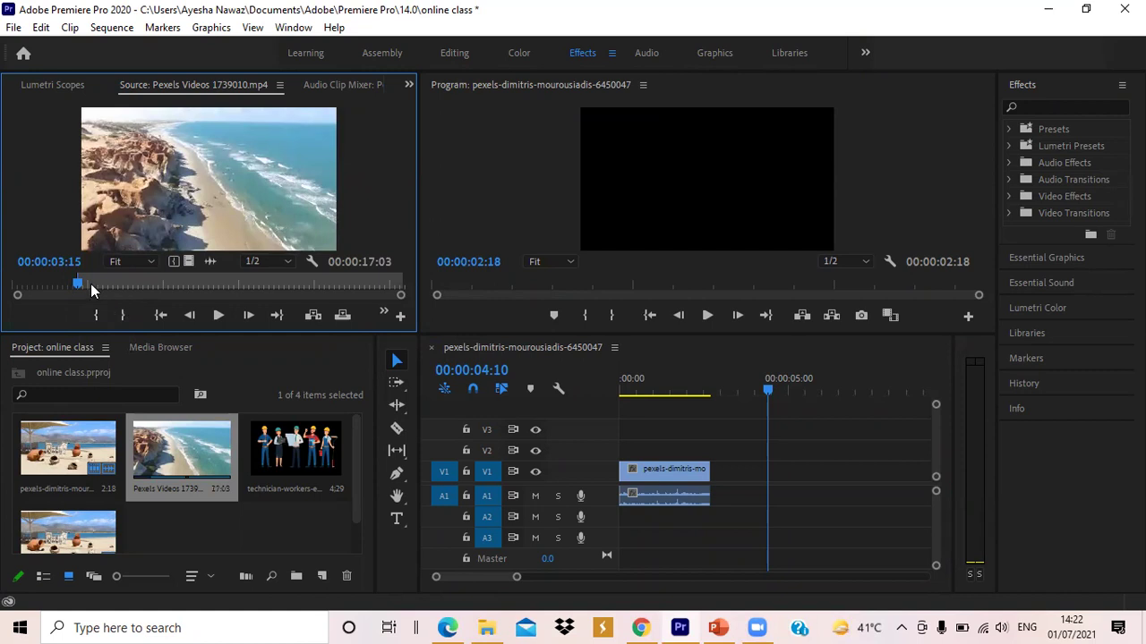
left_click(219, 317)
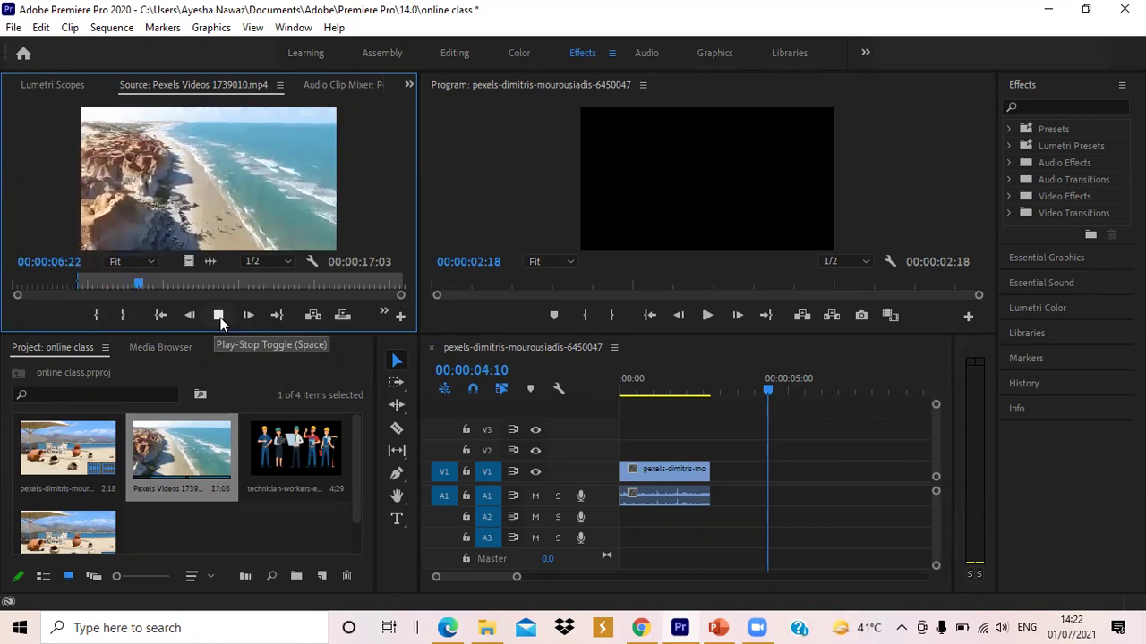
left_click(219, 317)
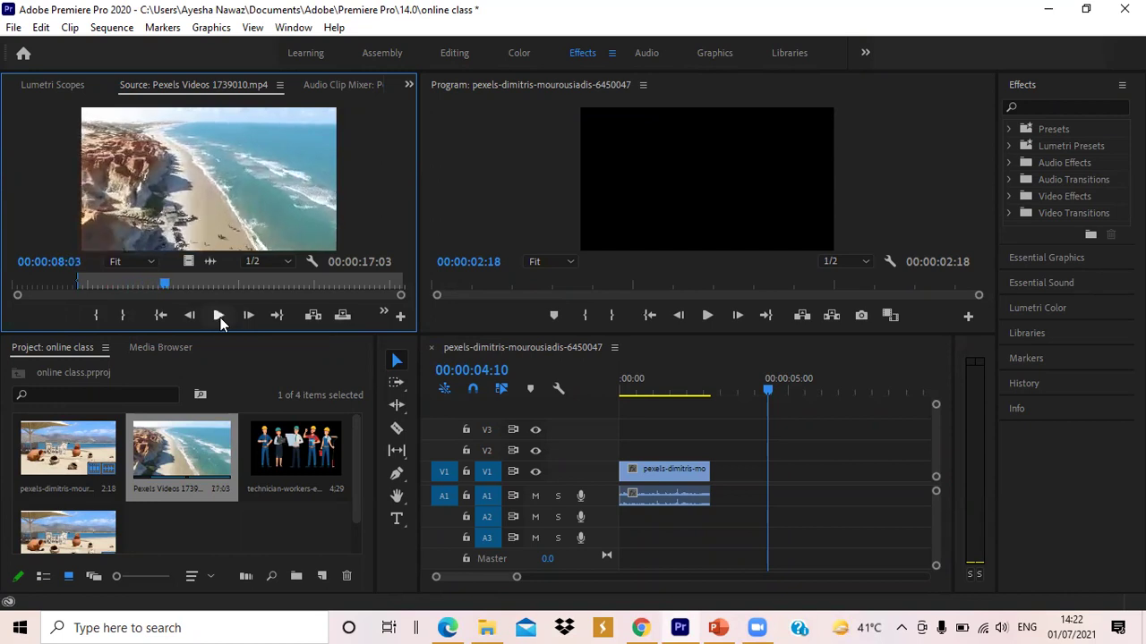
left_click(125, 317)
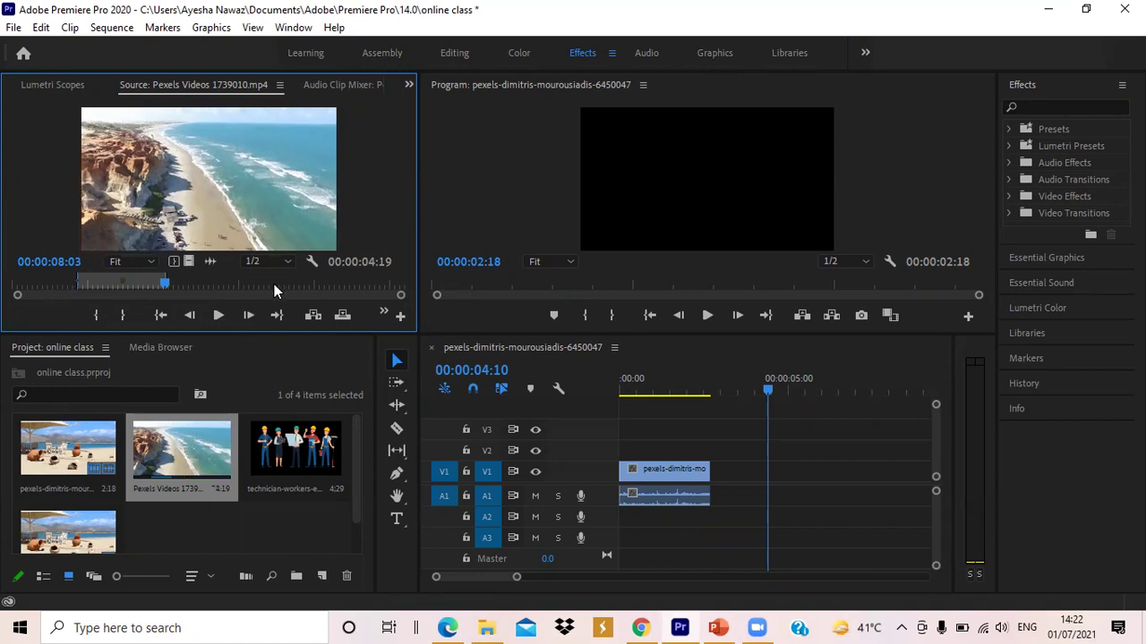
Place the trimmed Pexels Videos 1739010 clip directly after the beach clip on tracks V1 and A1 and play across the cut.
left_click_drag(146, 157, 721, 480)
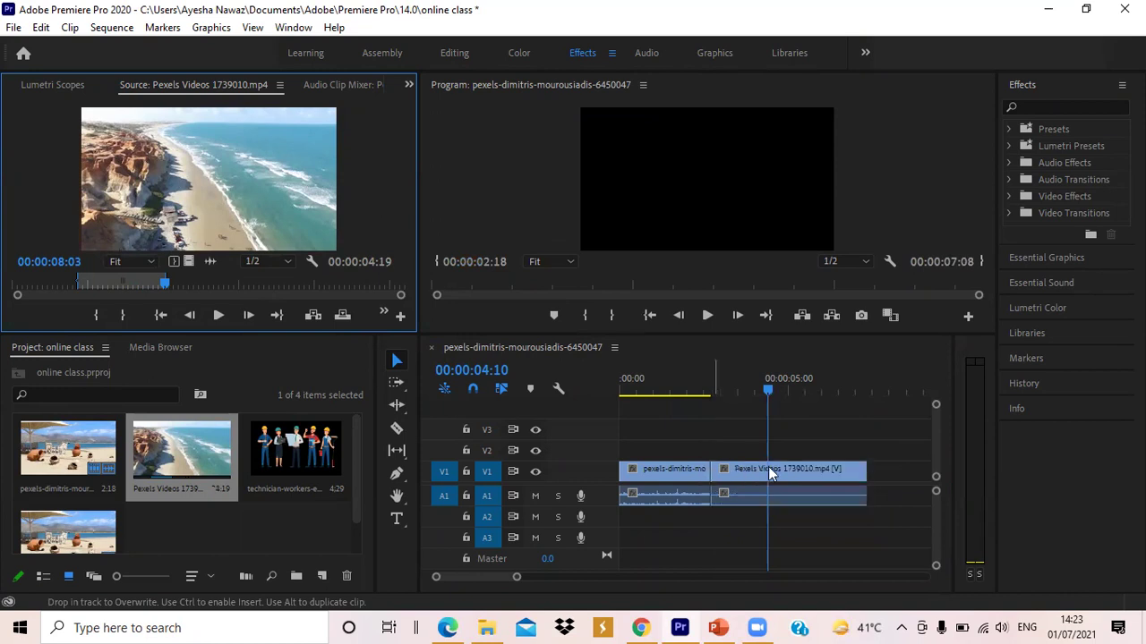
left_click_drag(768, 389, 684, 390)
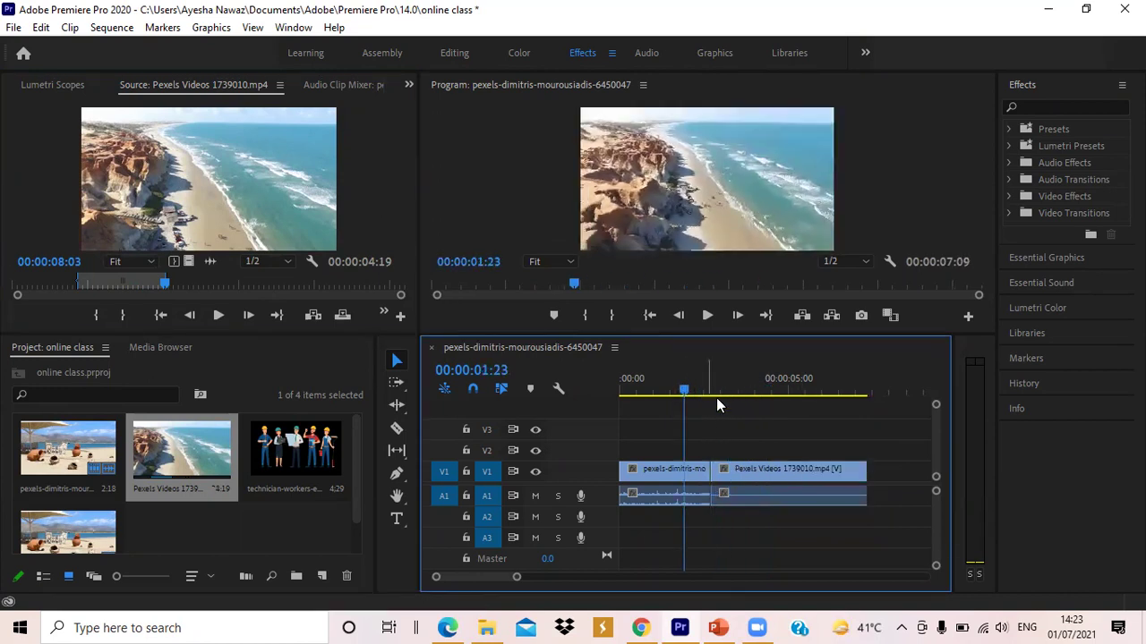
left_click(710, 319)
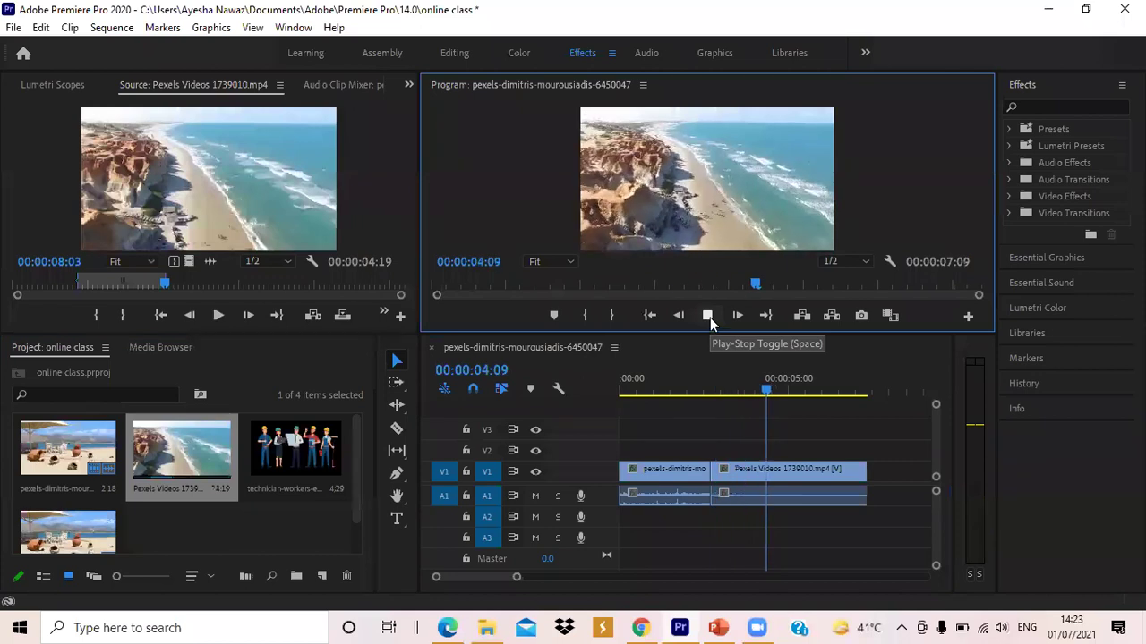
left_click(710, 318)
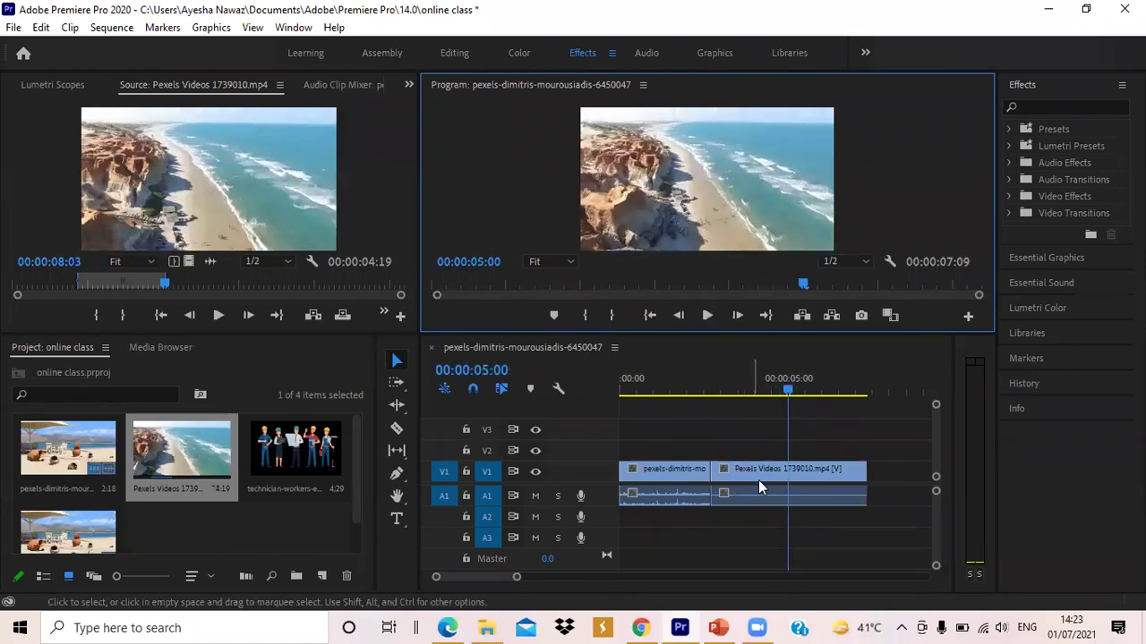
Mute track A1 and play the sequence from near its start through both clips.
left_click(662, 500)
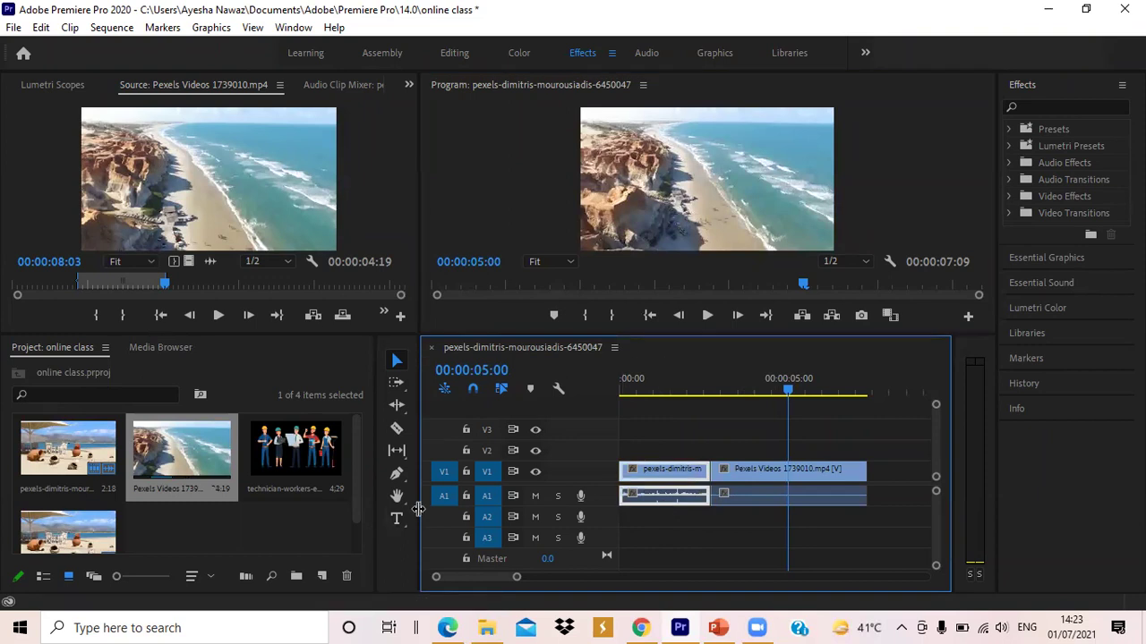
left_click(534, 495)
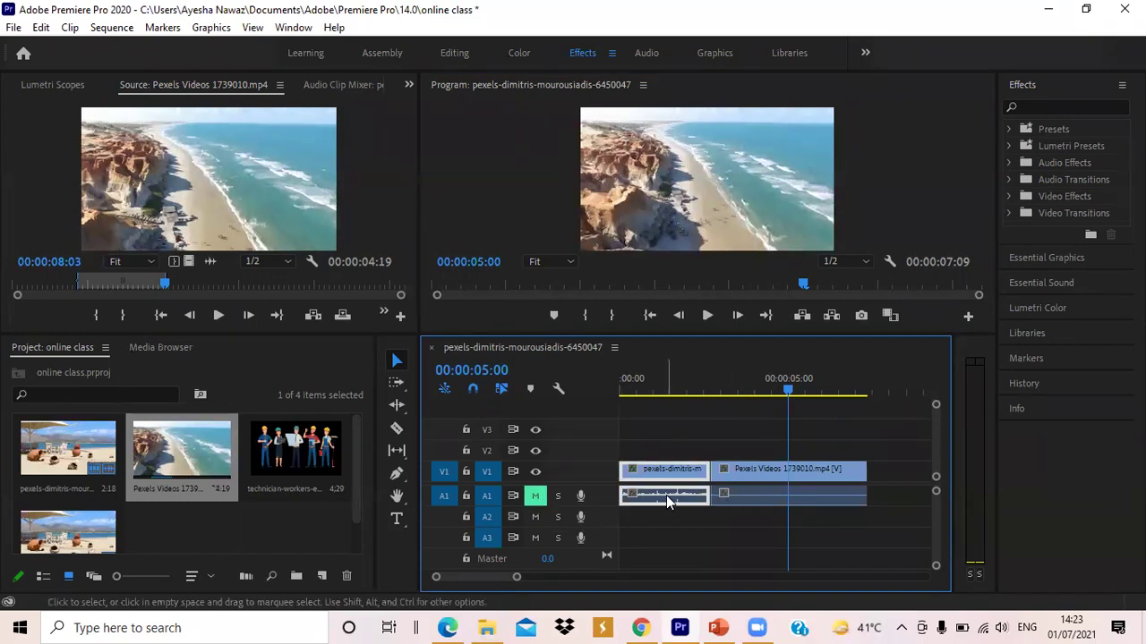
left_click(627, 385)
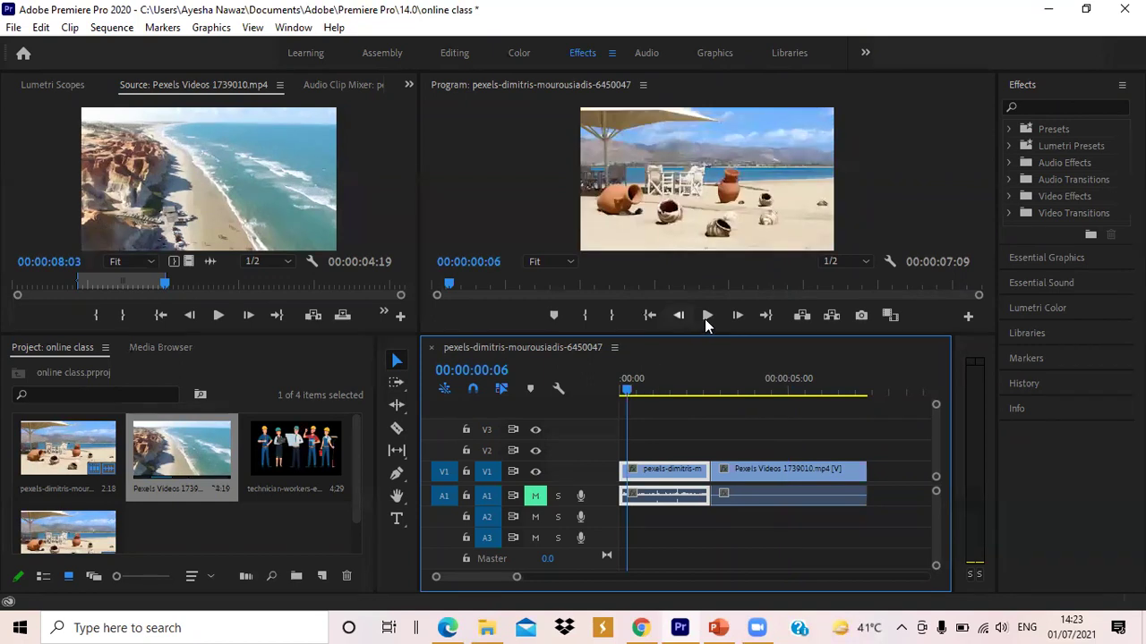
left_click(706, 316)
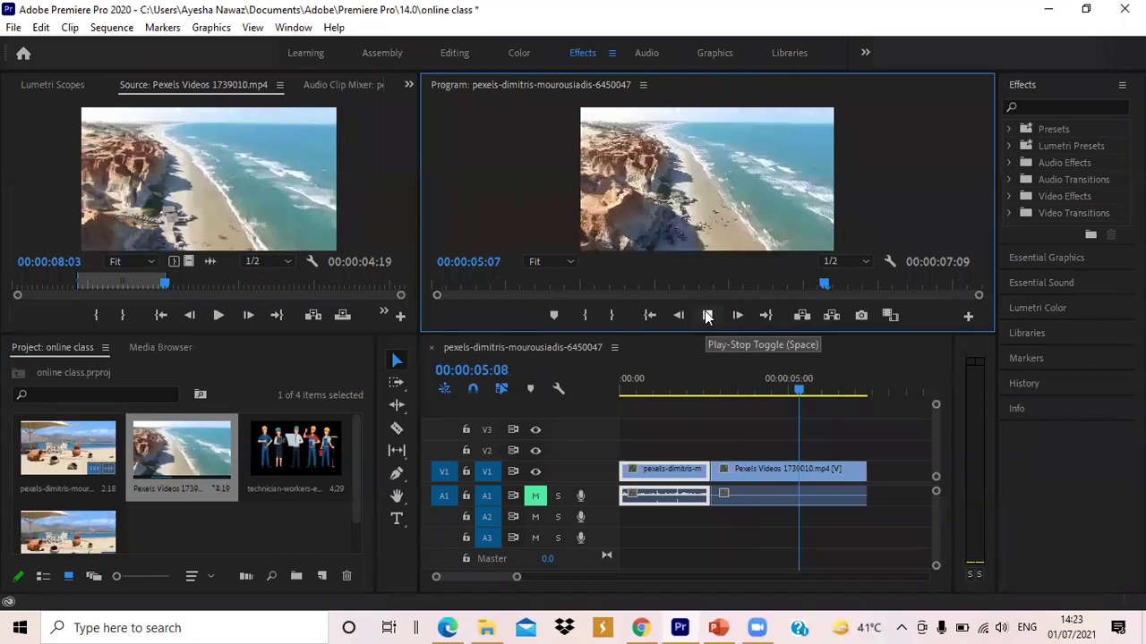
left_click(707, 316)
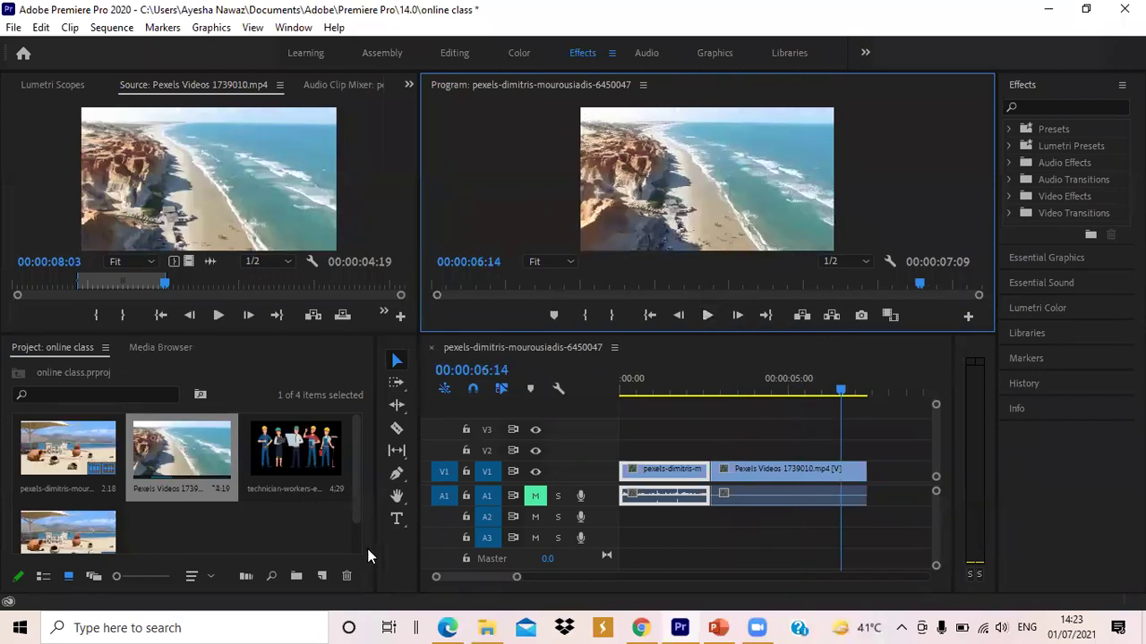
Toggle timeline snapping off and on, and delete the Pexels Videos 1739010 clip from the sequence.
left_click(471, 391)
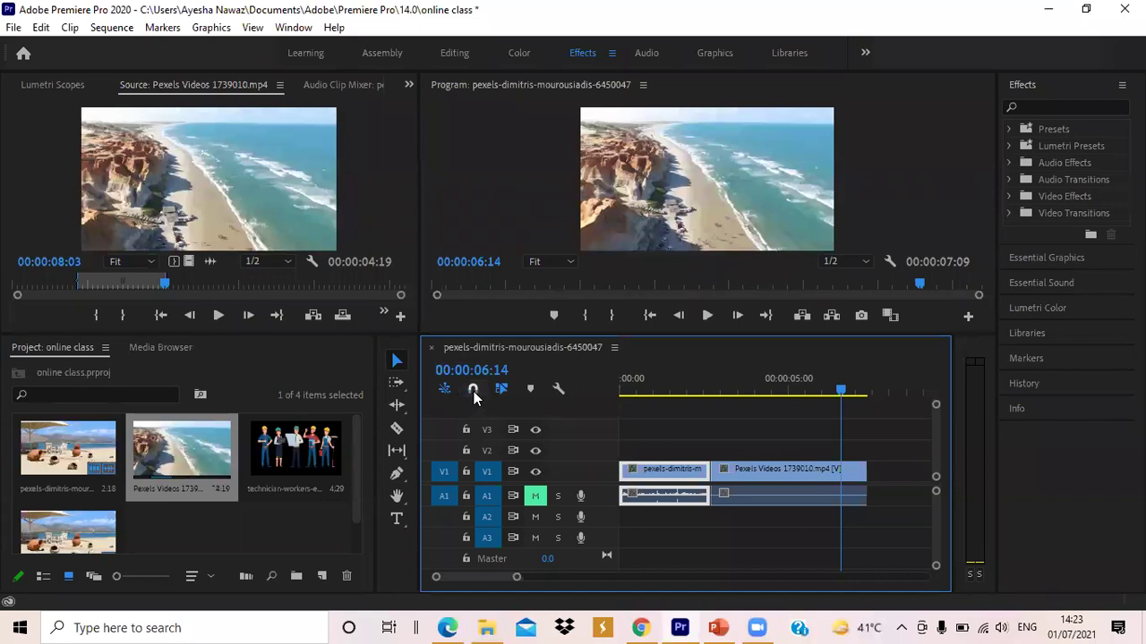
left_click(474, 391)
left_click(735, 474)
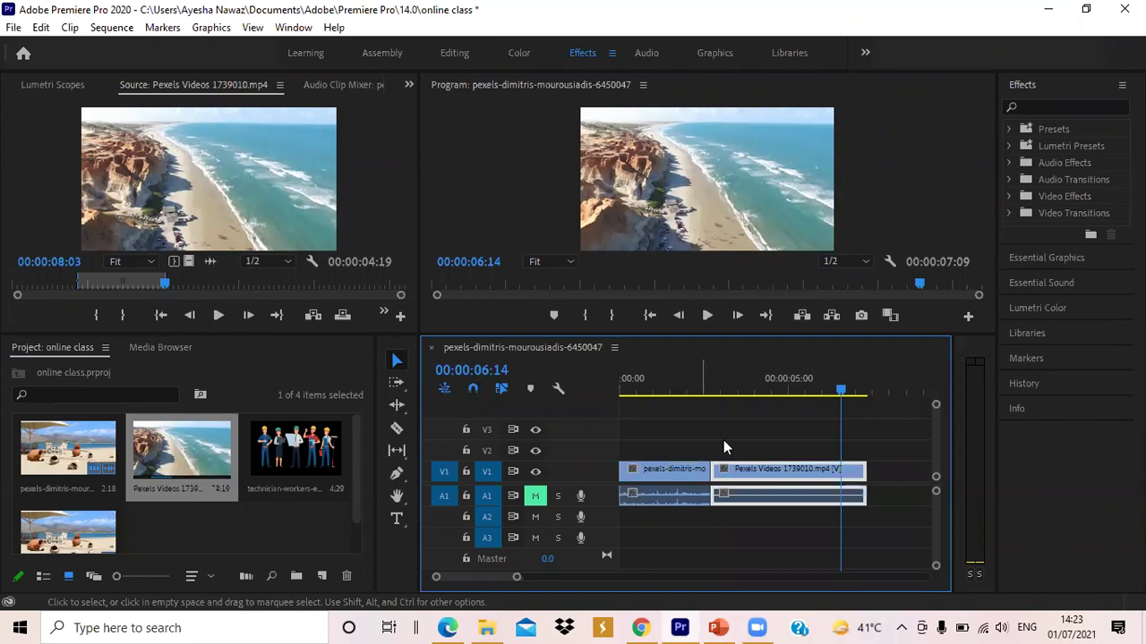
key("Delete")
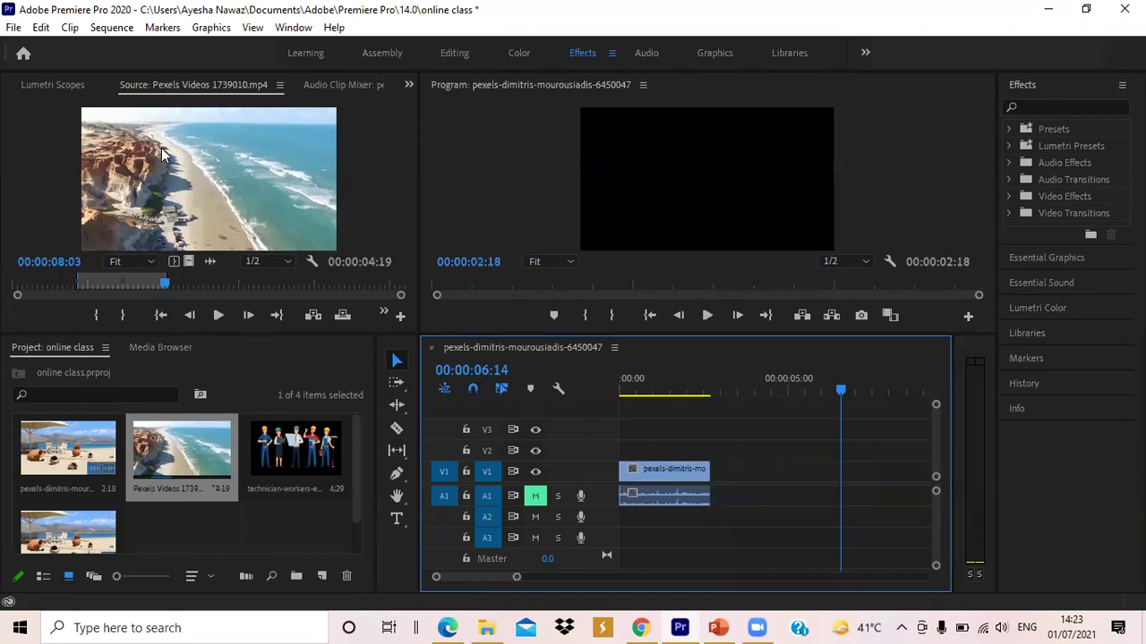
With snapping off, place the trimmed Pexels Videos 1739010 clip a small gap after the beach clip, and delete it.
left_click_drag(128, 160, 717, 502)
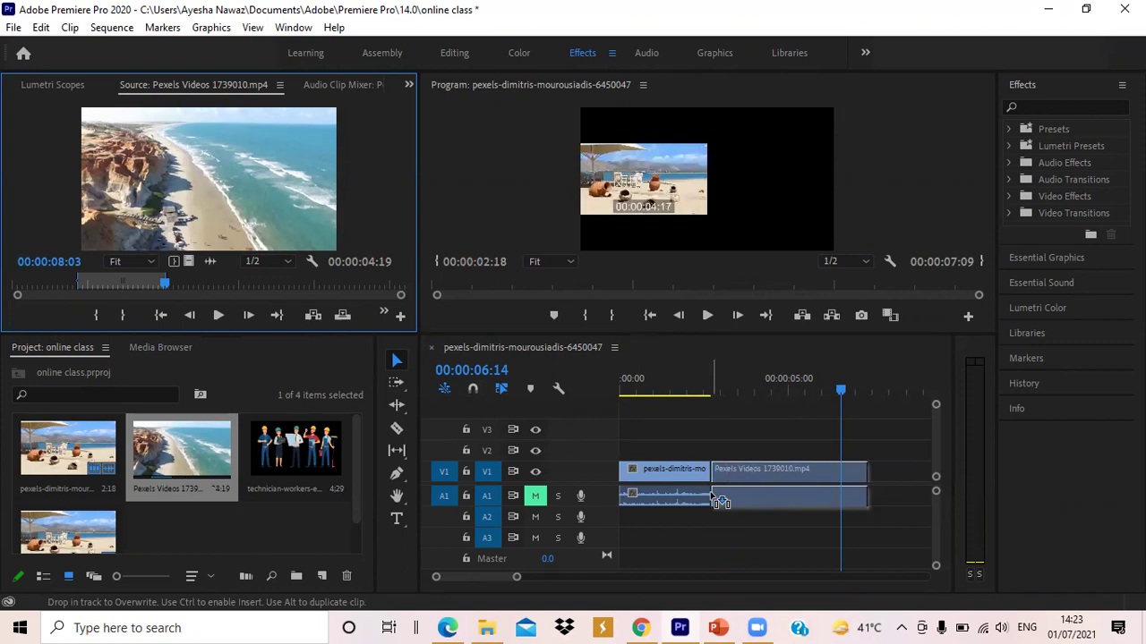
left_click_drag(713, 499, 720, 498)
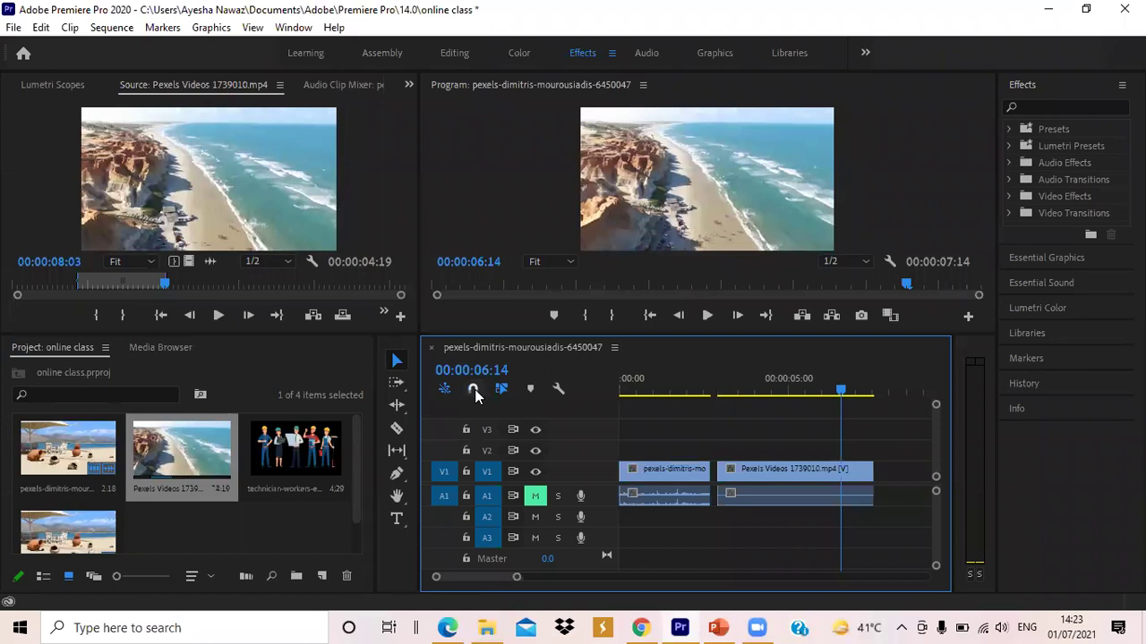
left_click(772, 494)
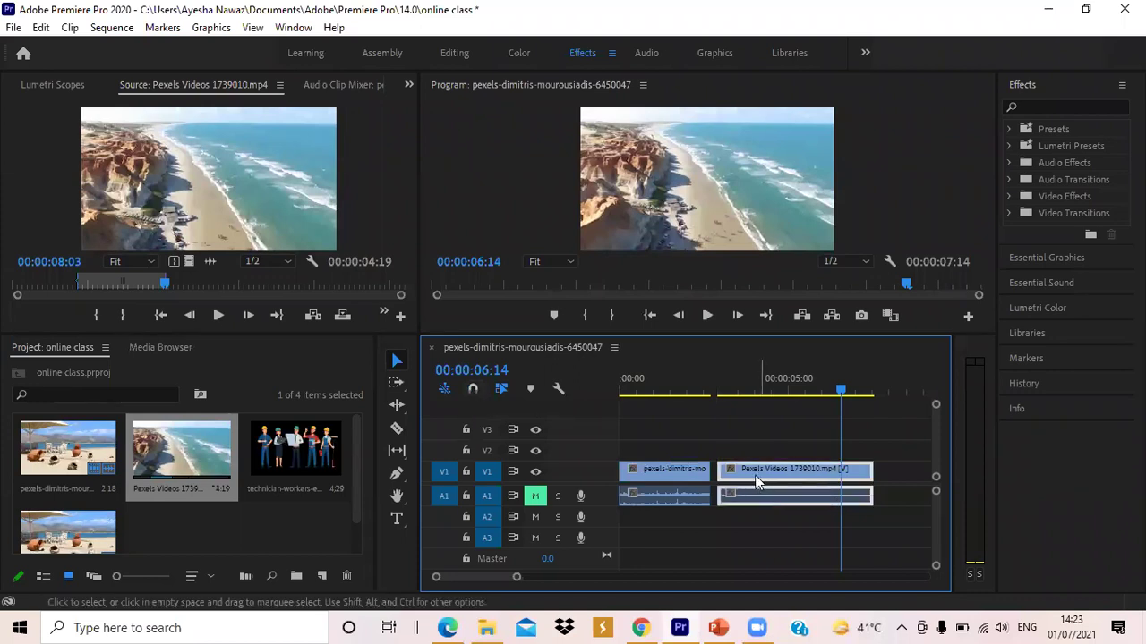
key("Delete")
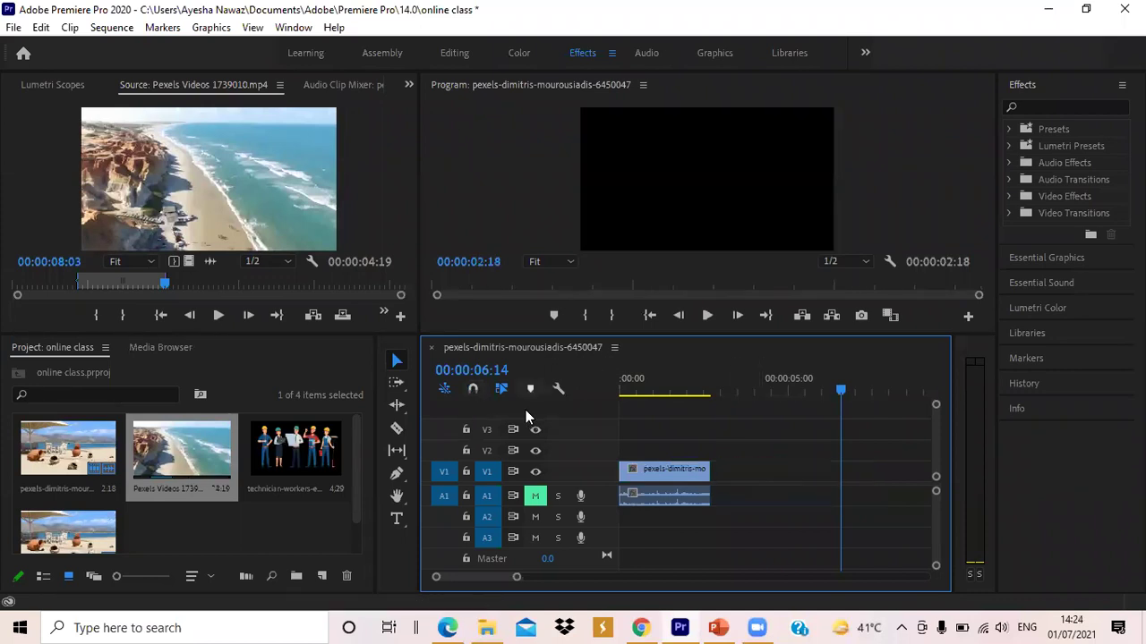
With snapping on, place the trimmed Pexels Videos 1739010 clip flush against the beach clip's end and preview the cut, returning the playhead to 00:00:00:00.
left_click_drag(125, 174, 739, 484)
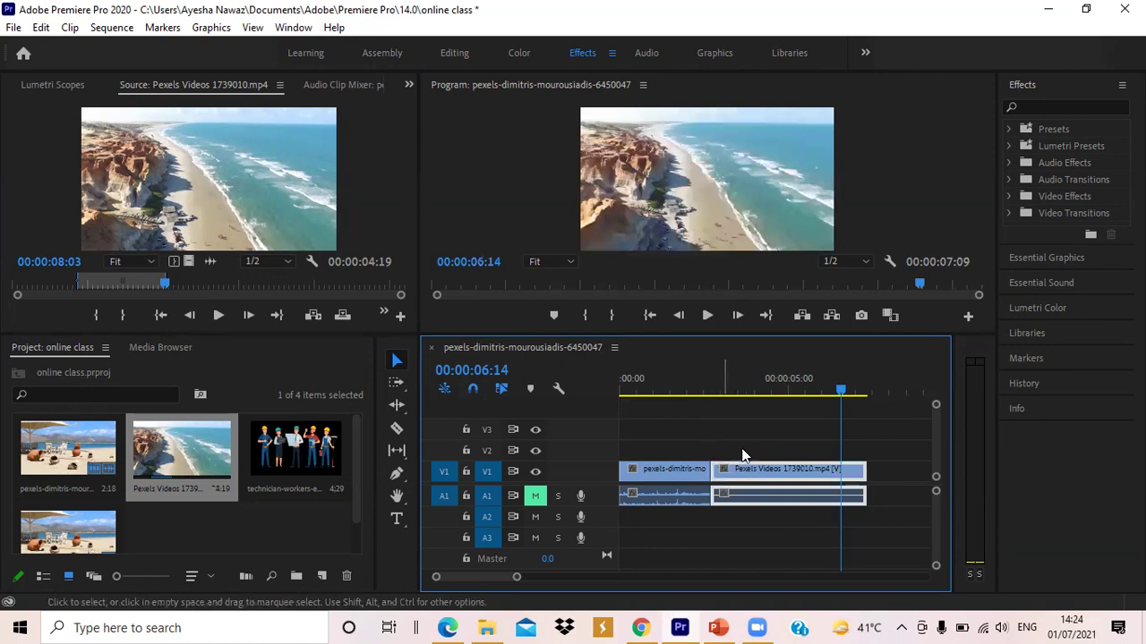
left_click(704, 391)
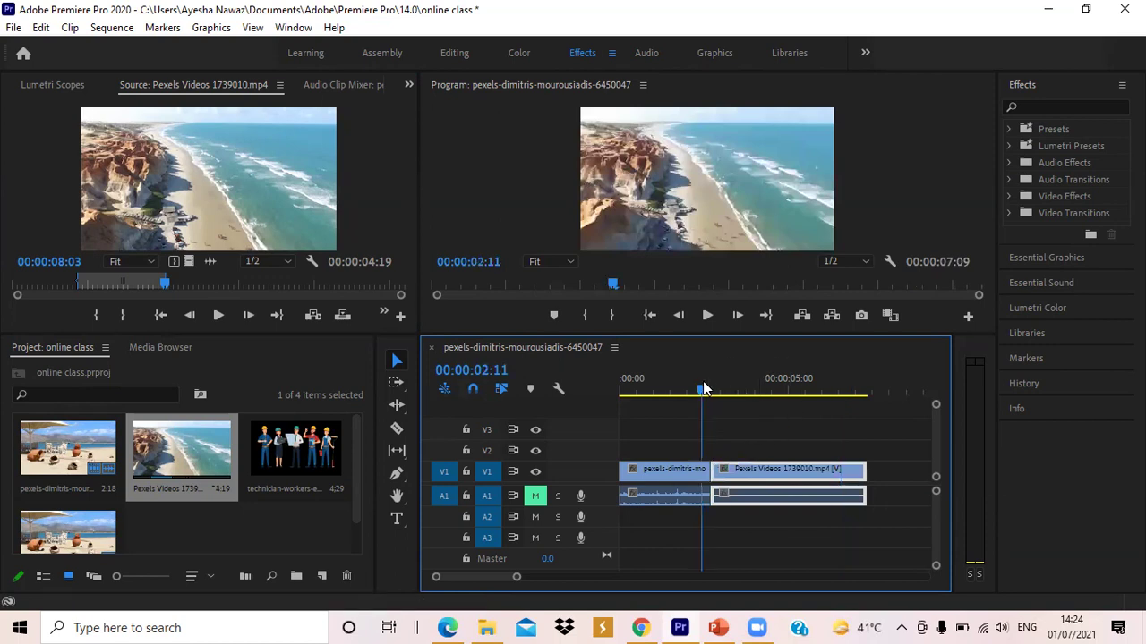
left_click(705, 317)
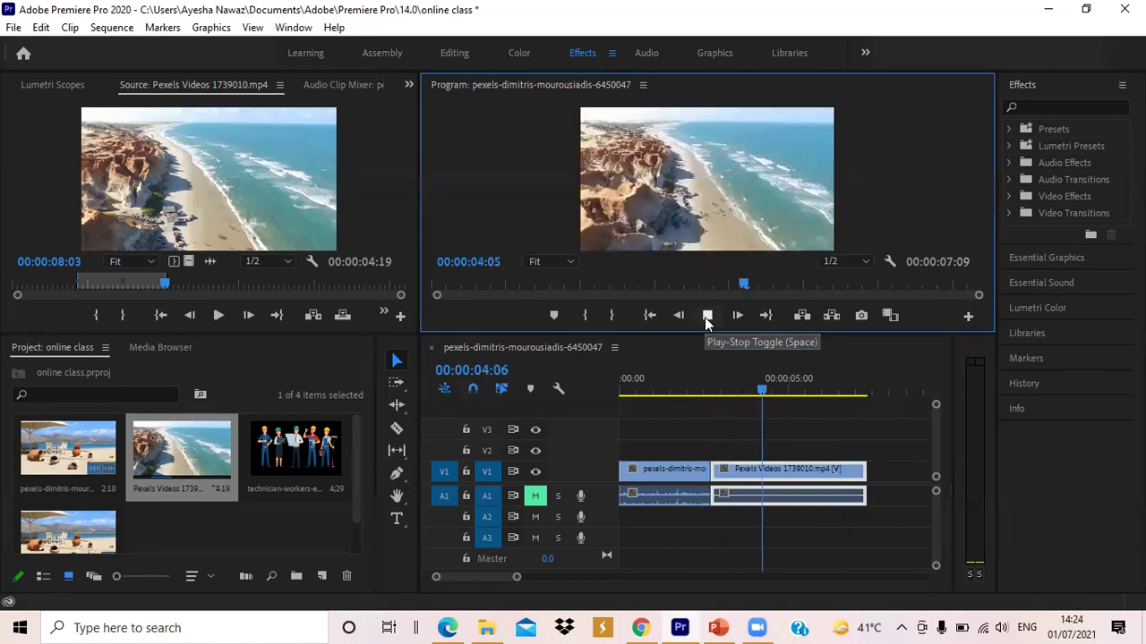
left_click(705, 317)
left_click(758, 479)
left_click_drag(800, 391, 724, 391)
left_click(633, 394)
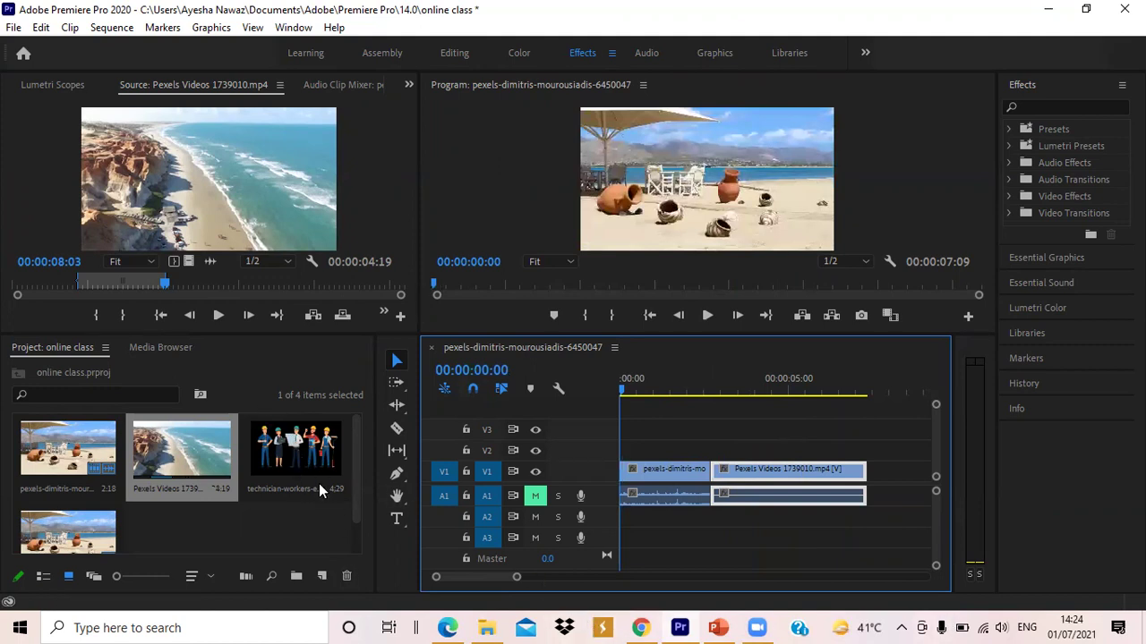
Place the technician-workers image on track V1 directly after the Pexels Videos 1739010 clip, and delete it from the sequence.
left_click_drag(308, 460, 264, 470)
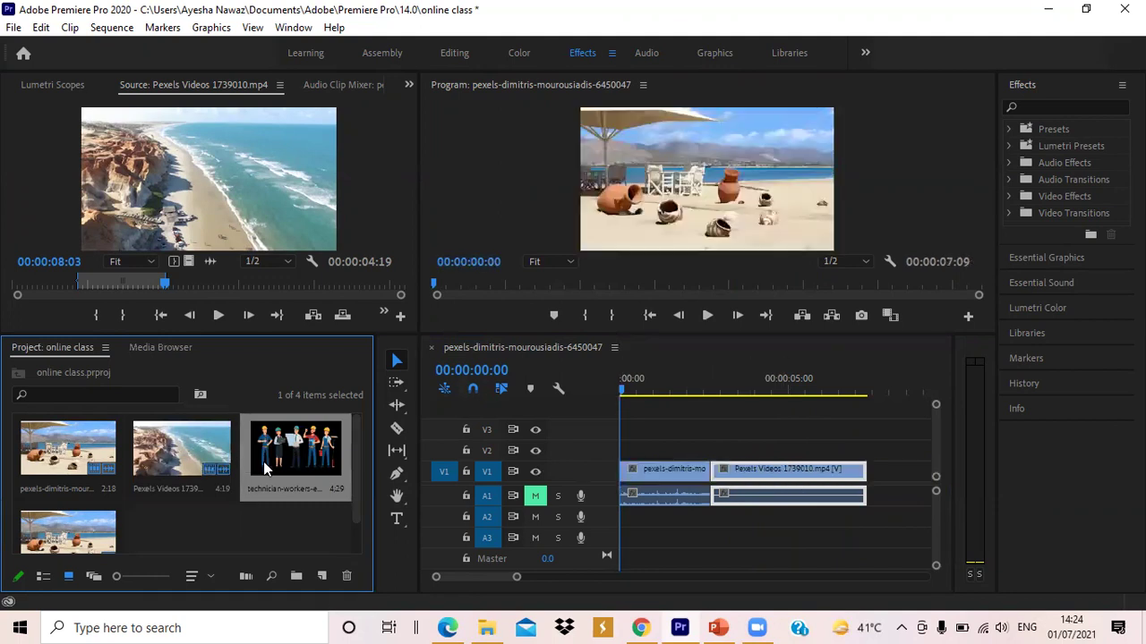
left_click(494, 575)
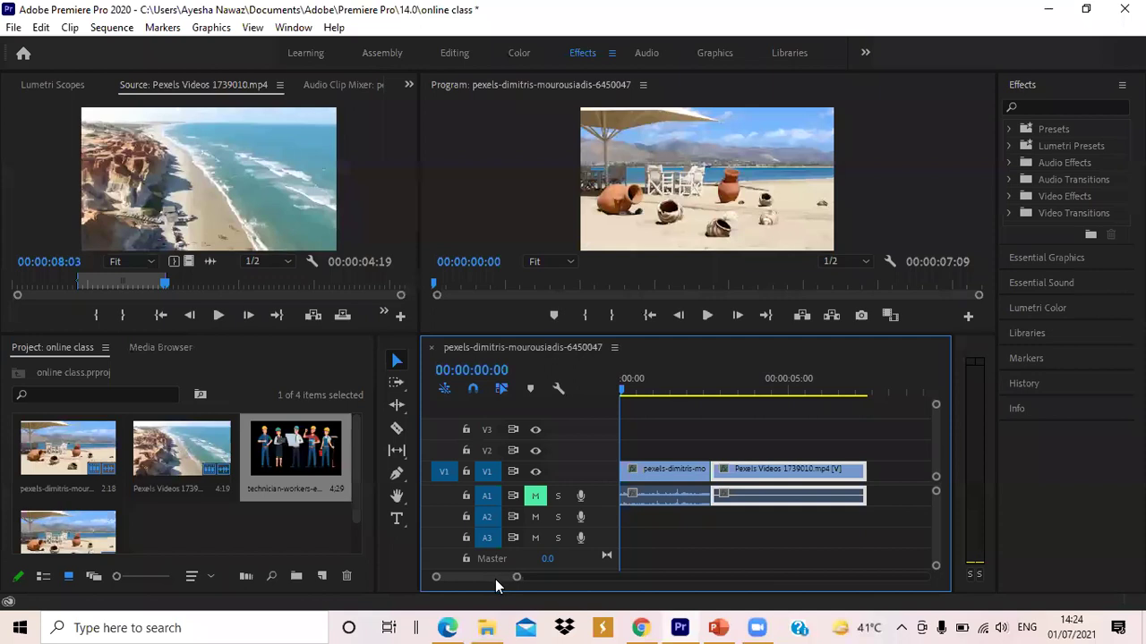
scroll(495, 579, "down", 3)
left_click_drag(258, 452, 794, 526)
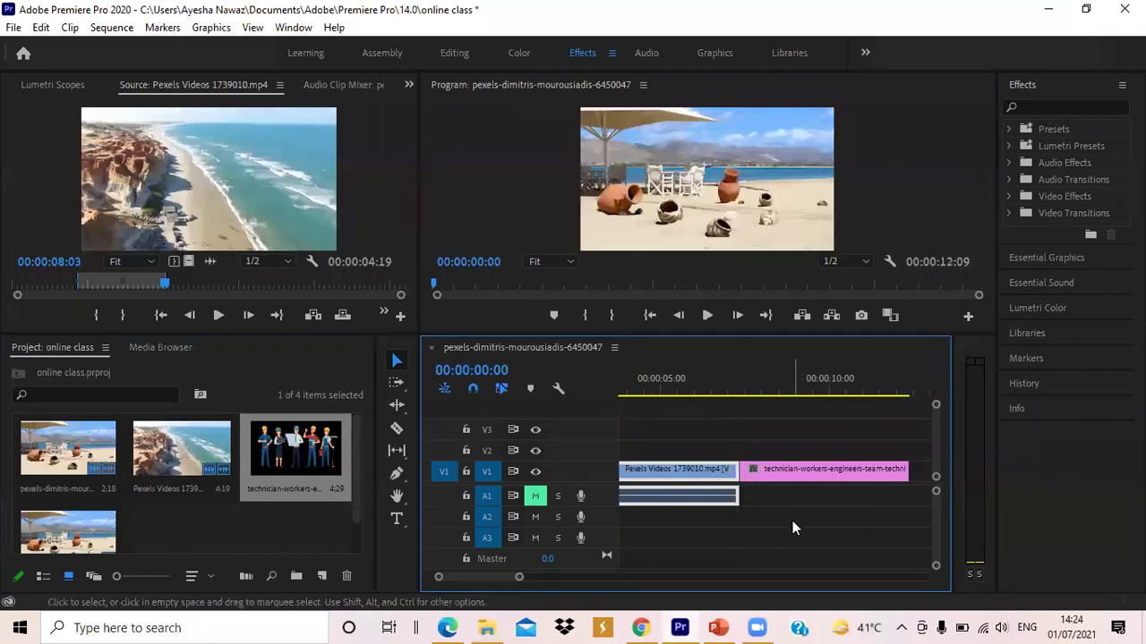
left_click(820, 476)
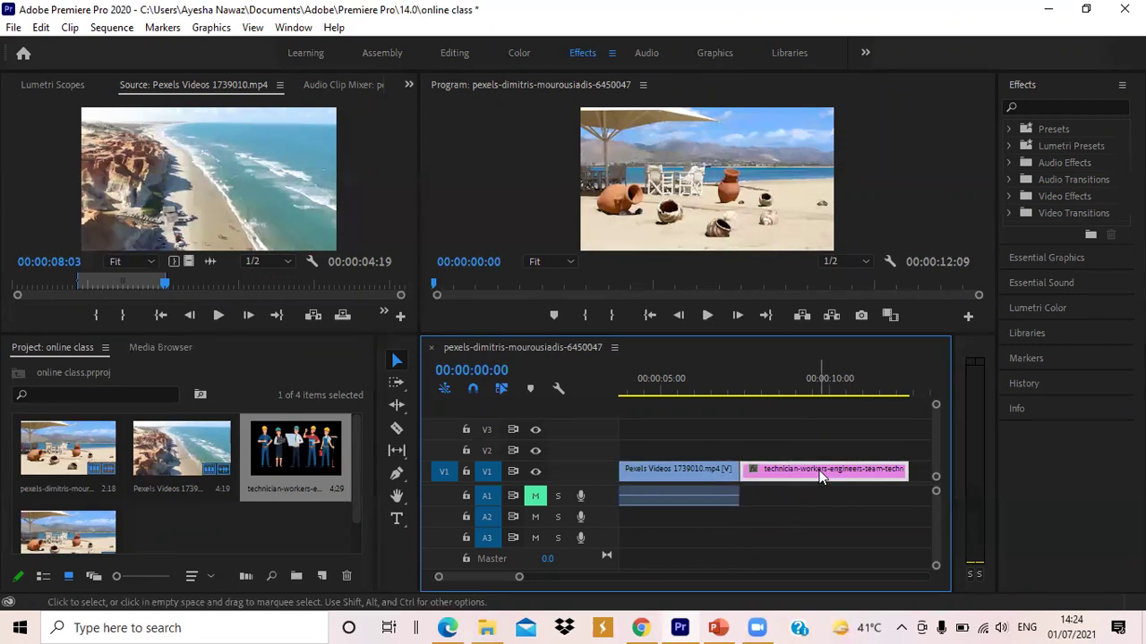
key("Delete")
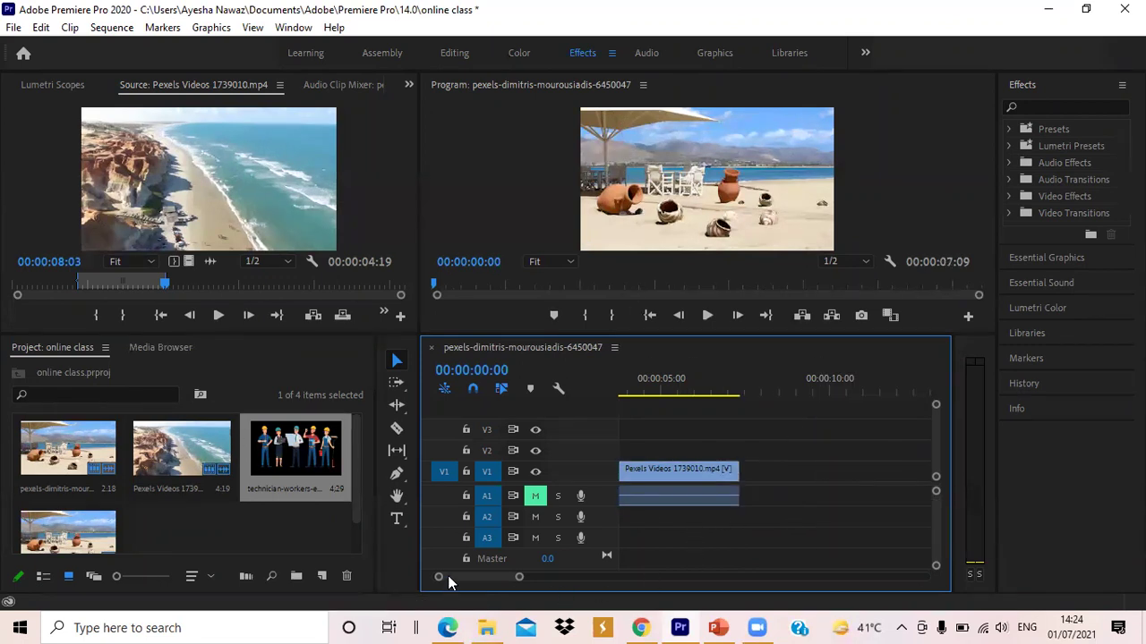
scroll(447, 576, "up", 3)
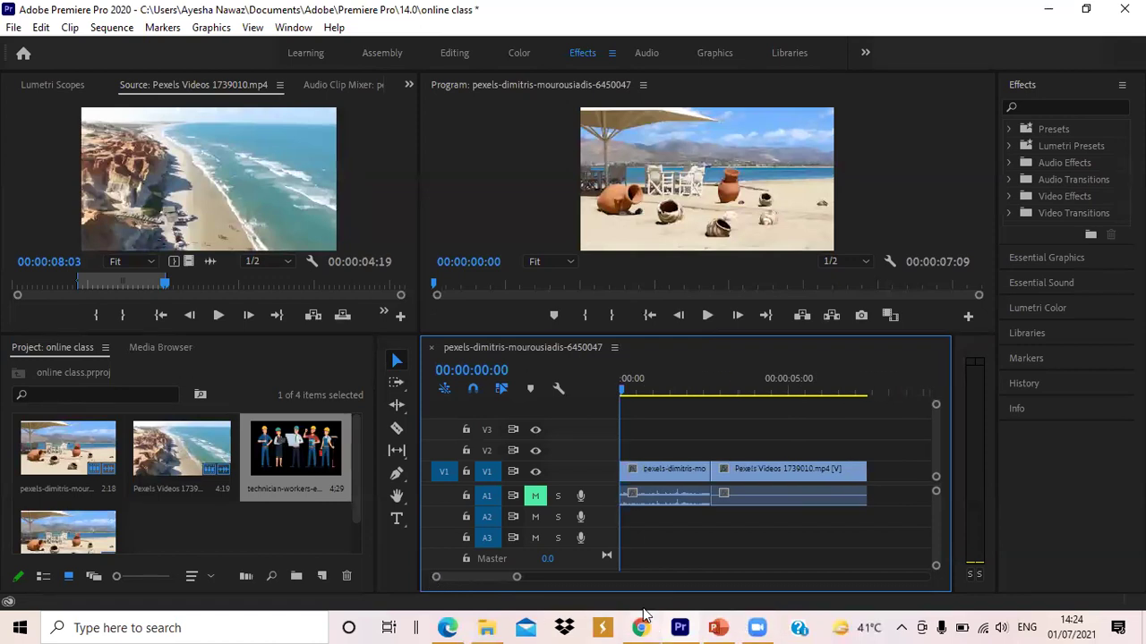
Add the technician-workers image from the project bin to the end of the sequence on track V1, flush with the preceding clip.
left_click(458, 169)
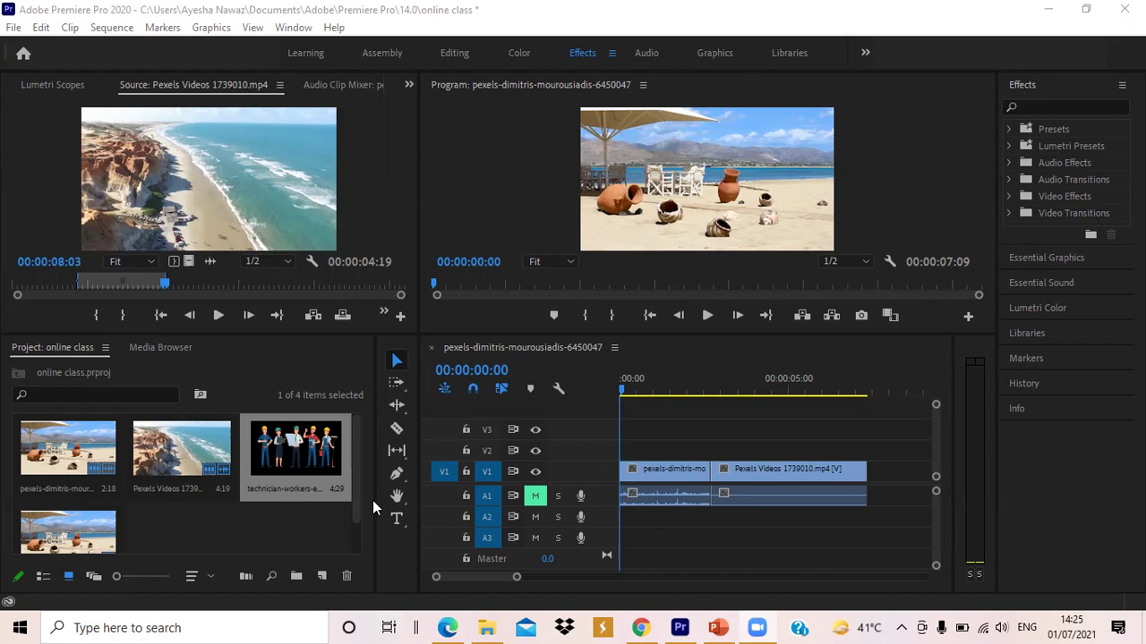
left_click_drag(355, 454, 361, 504)
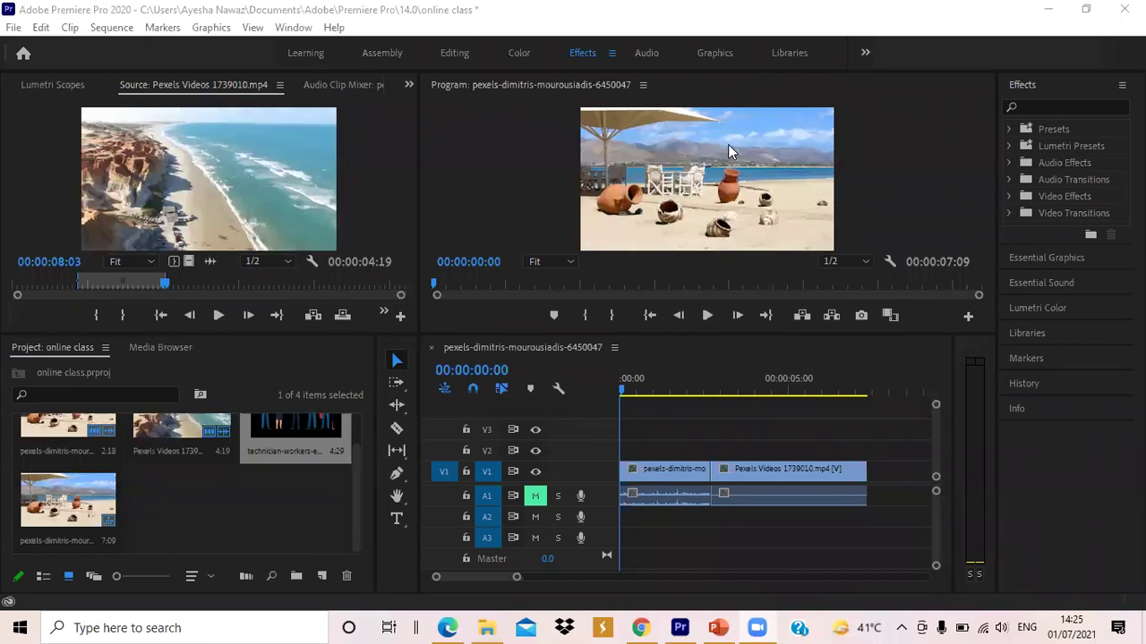
left_click_drag(356, 492, 357, 445)
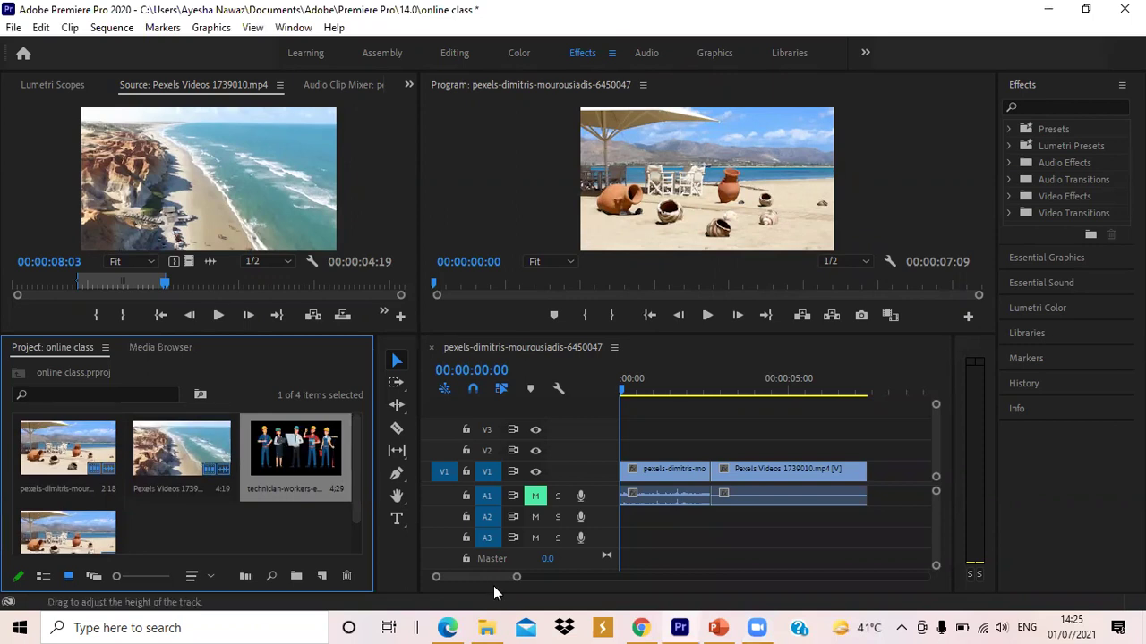
left_click_drag(268, 445, 884, 496)
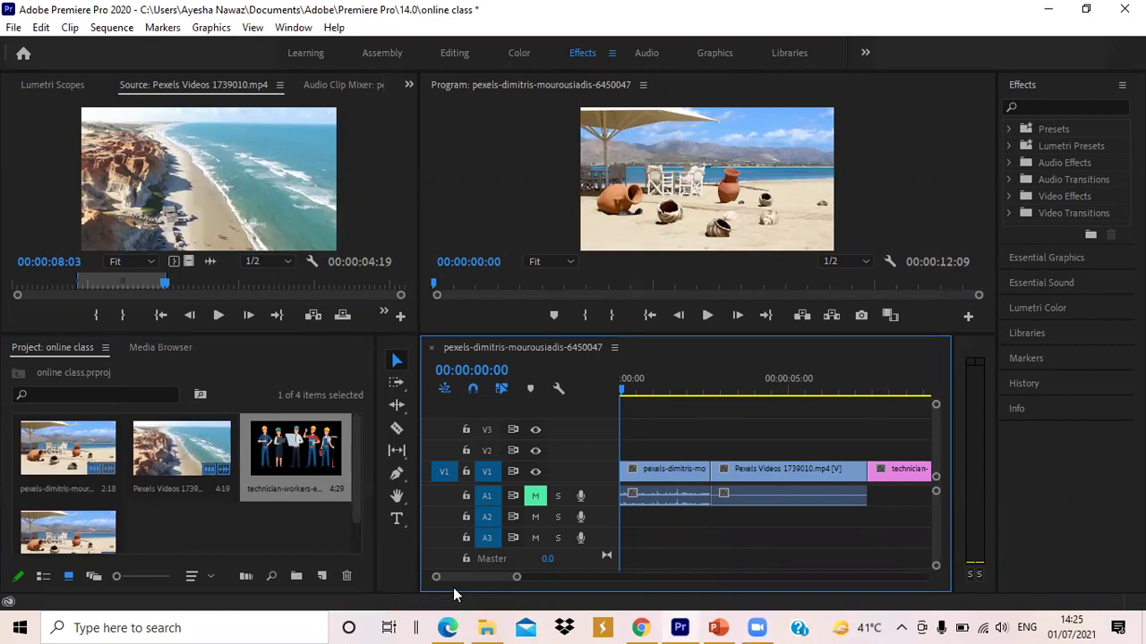
Park the playhead at 00:00:08:17 over the technician-workers image in the sequence and open that clip in the Source monitor.
scroll(457, 577, "down", 5)
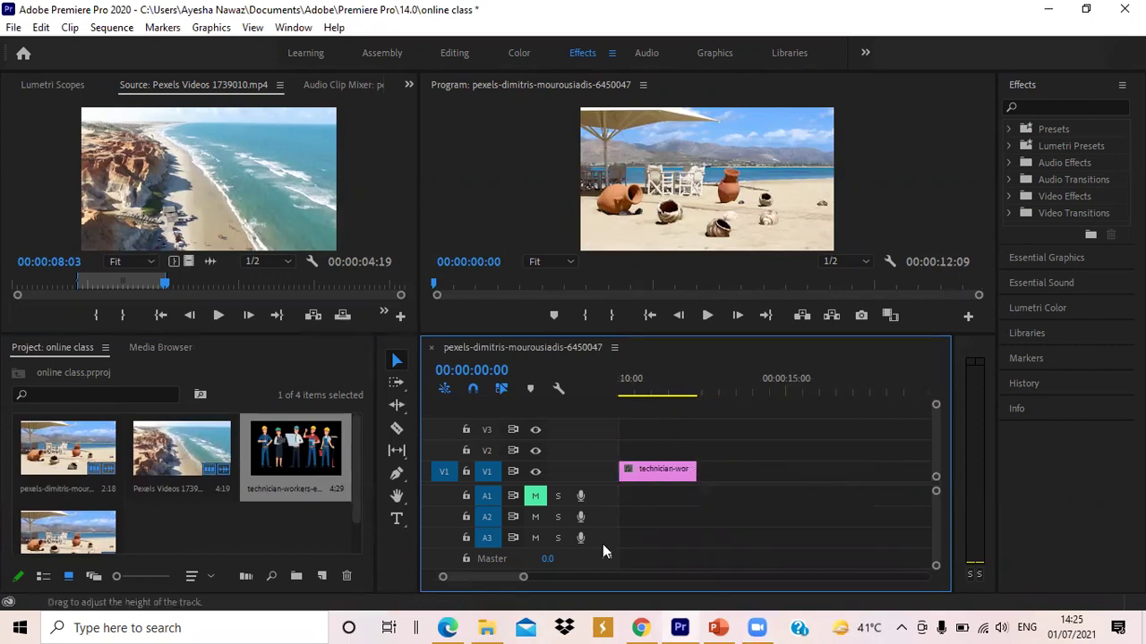
scroll(505, 577, "up", 5)
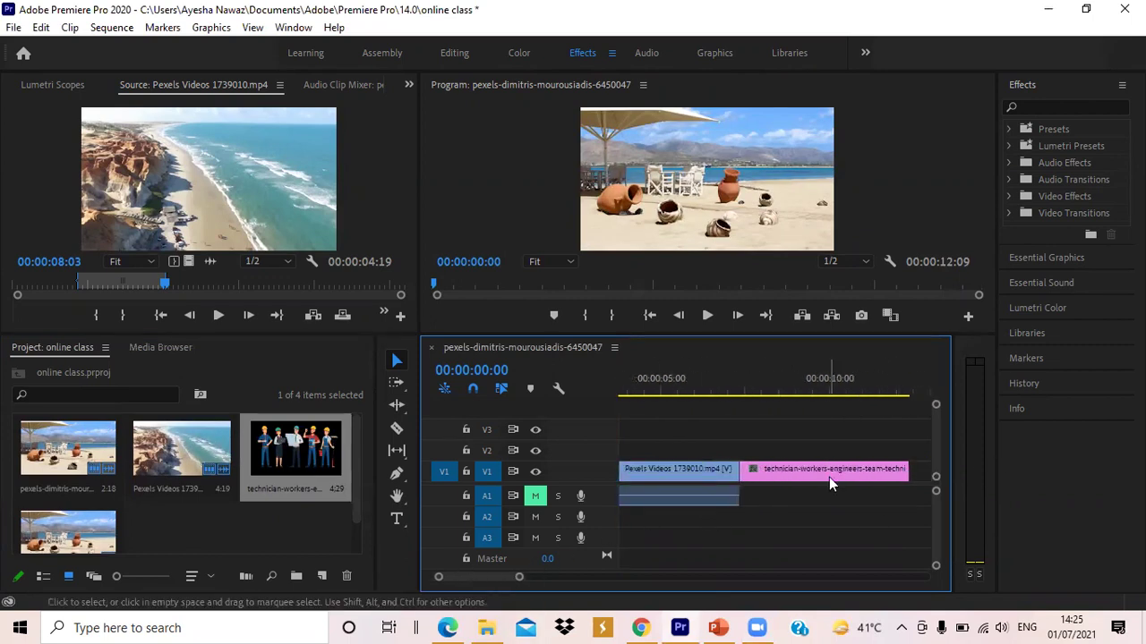
left_click(786, 383)
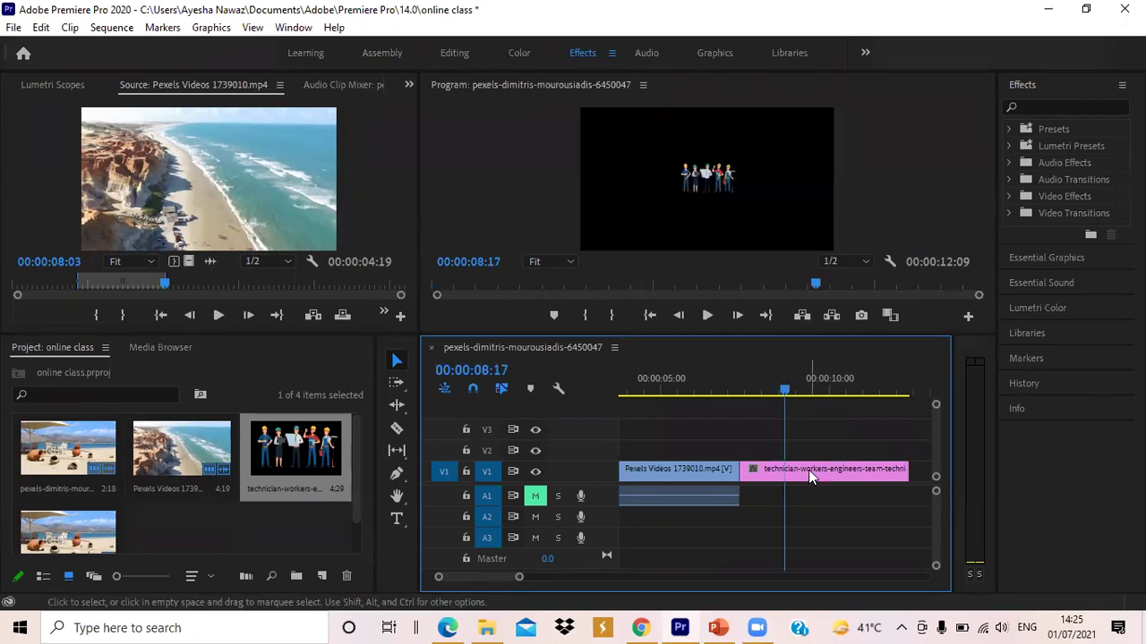
left_click(706, 186)
double_click(818, 470)
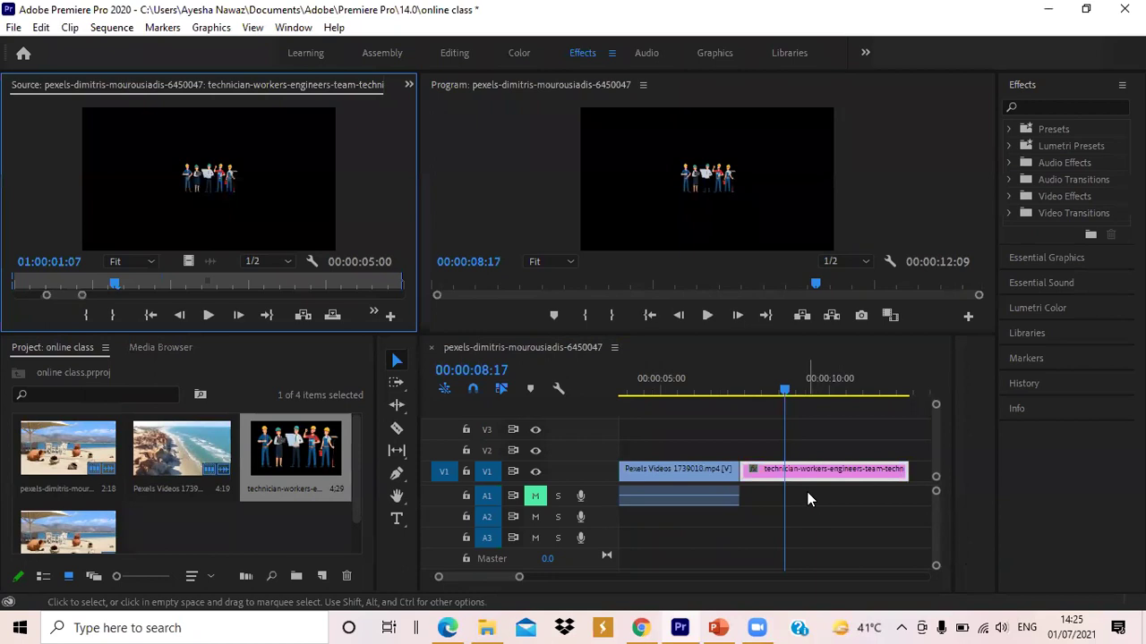
left_click(809, 480)
key("shift+2")
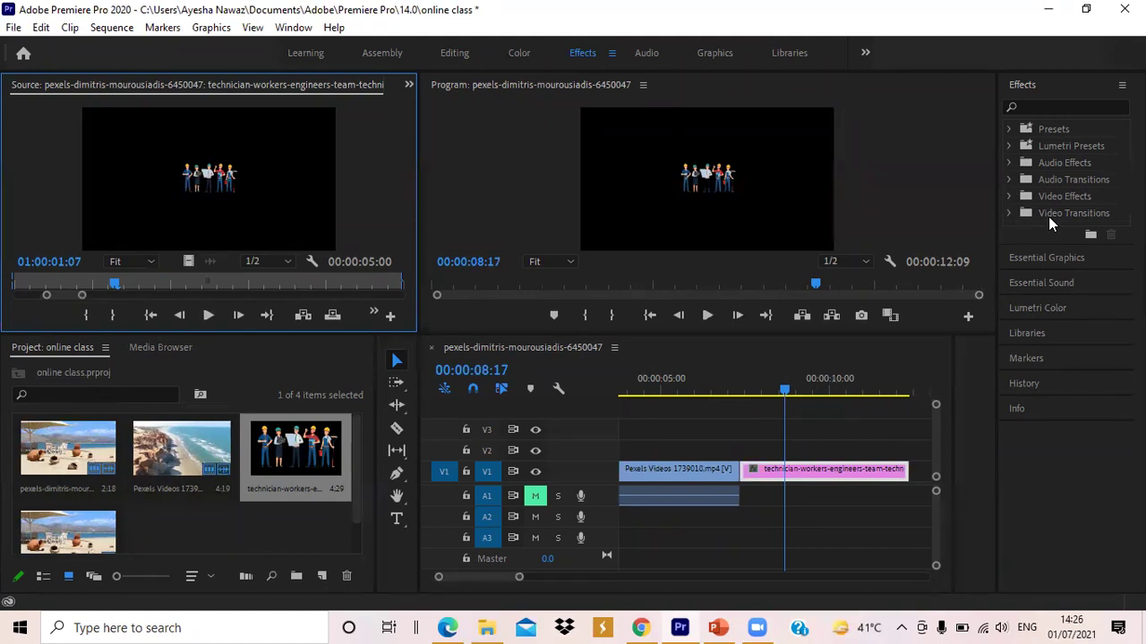
Scrub across the cut between the Pexels Videos 1739010 clip and the technician-workers image to compare how each fills the frame.
left_click_drag(783, 394, 744, 393)
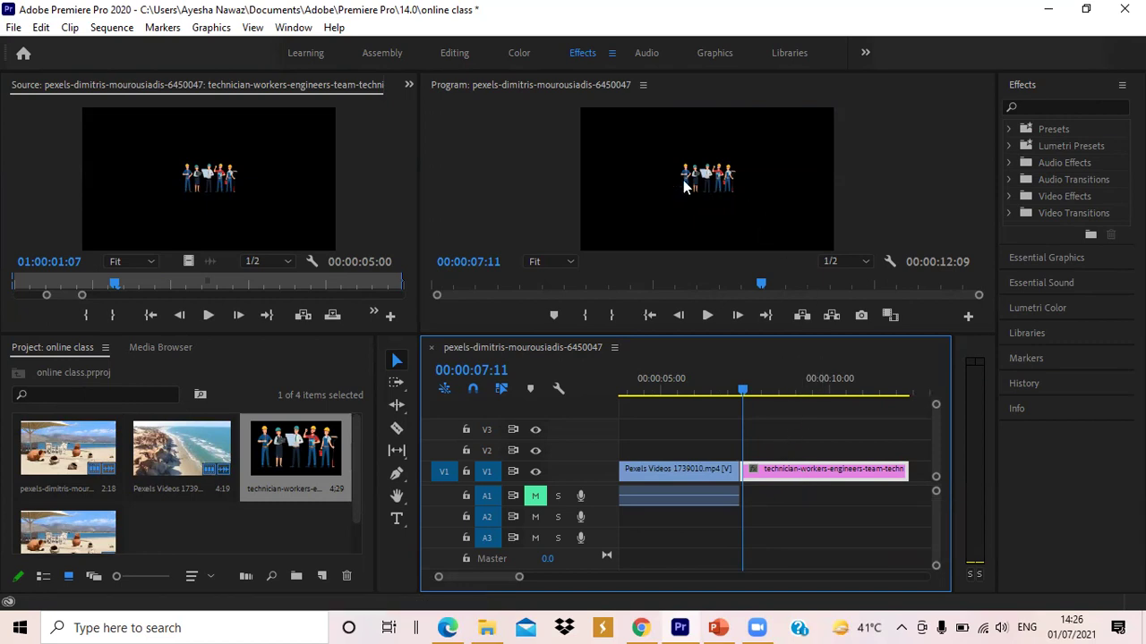
left_click(735, 398)
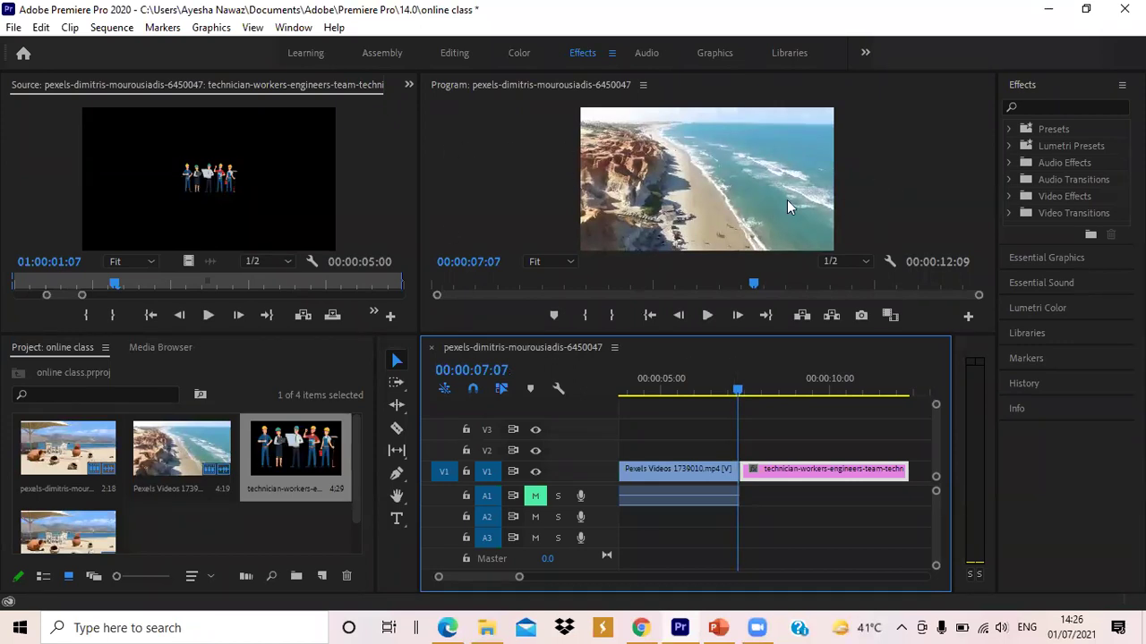
left_click_drag(737, 392, 749, 390)
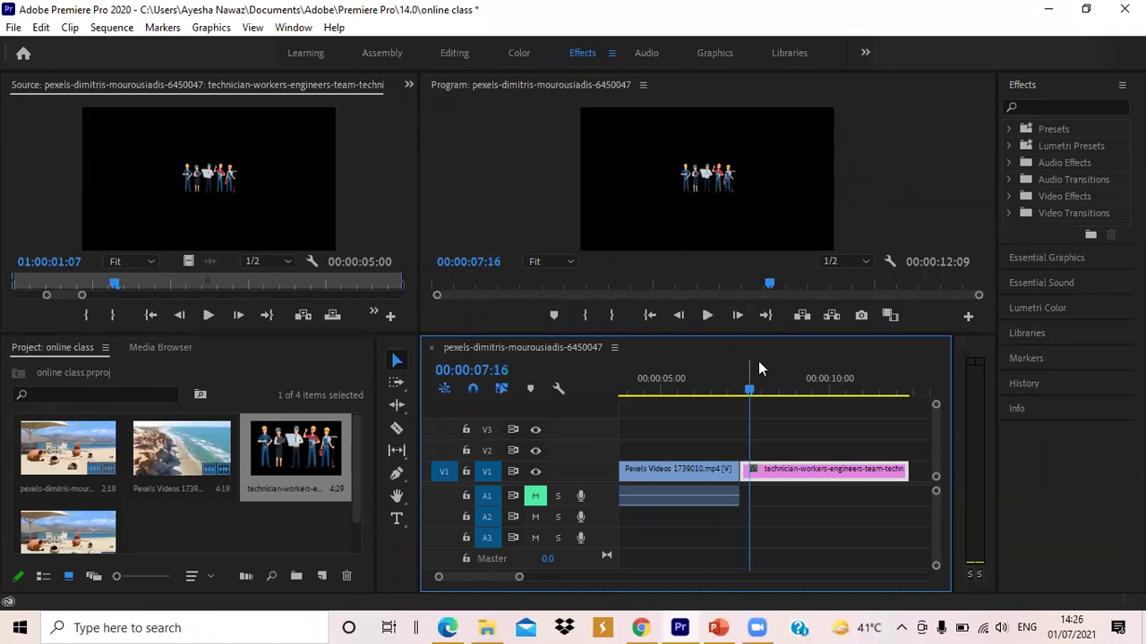
Delete the technician-workers image from track V1 and return the playhead to 00:00:00:00.
left_click(792, 472)
key("Delete")
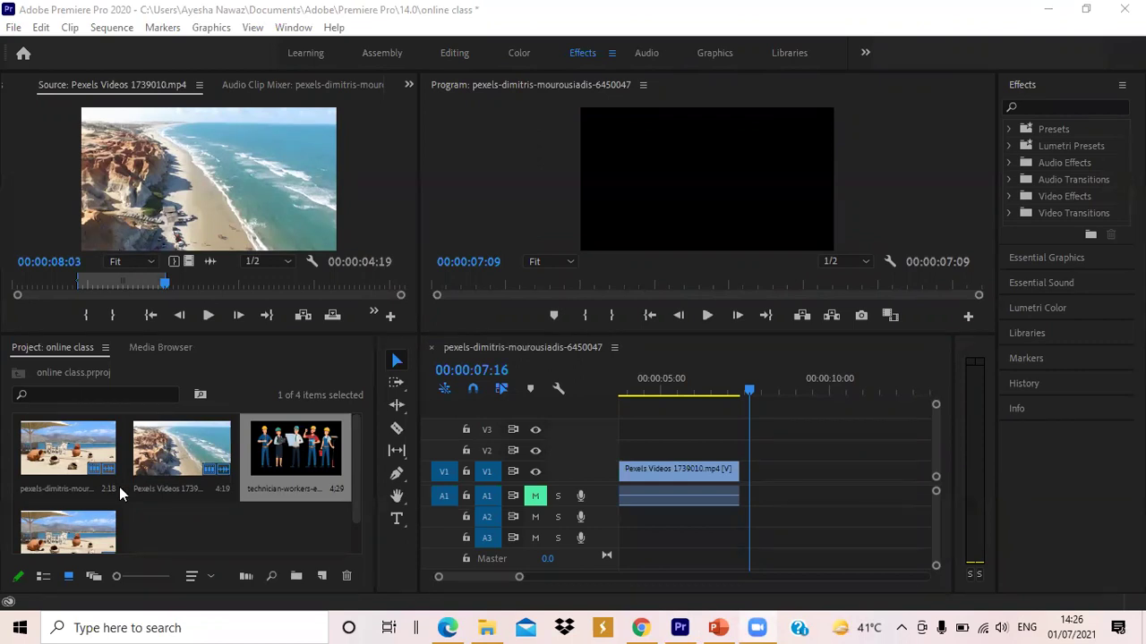
scroll(366, 523, "down", 1)
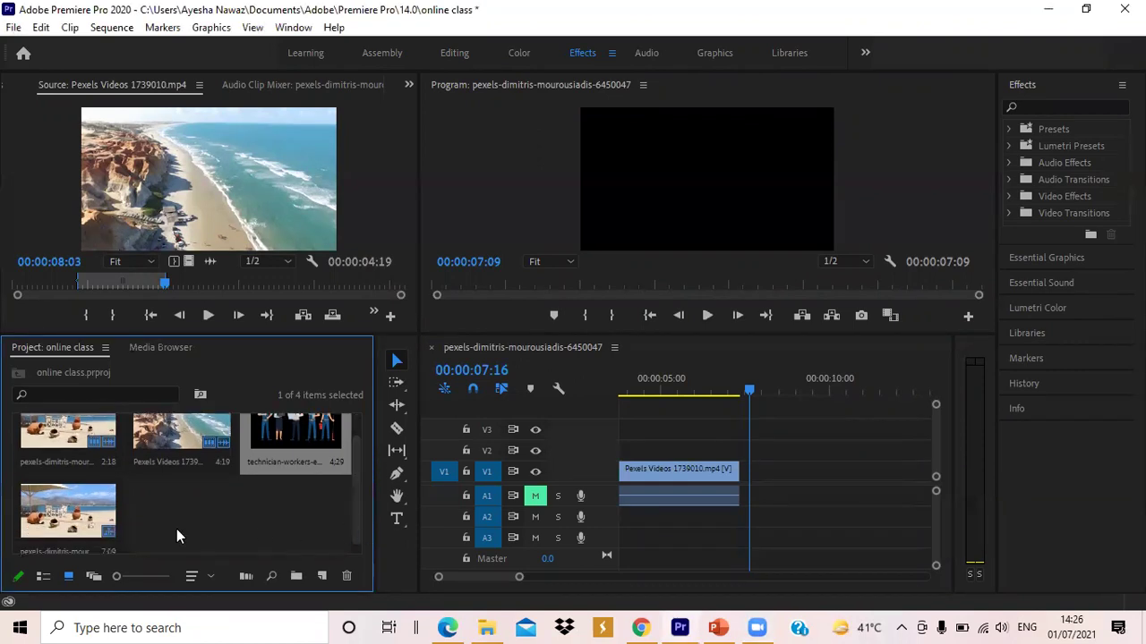
scroll(351, 512, "down", 1)
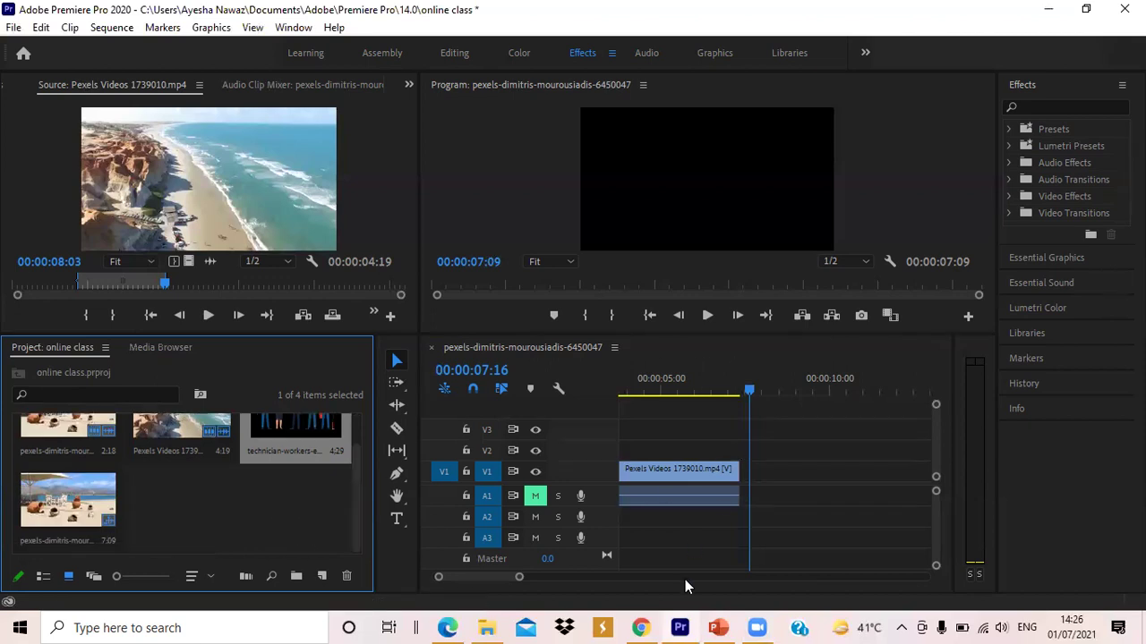
double_click(484, 578)
left_click(632, 391)
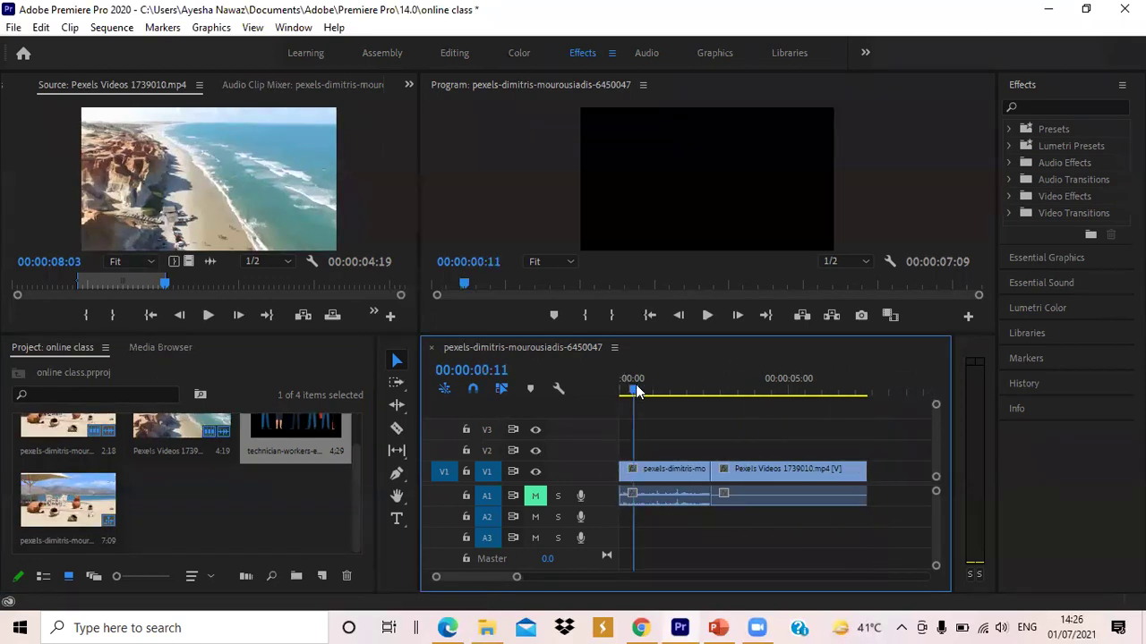
left_click_drag(632, 391, 602, 388)
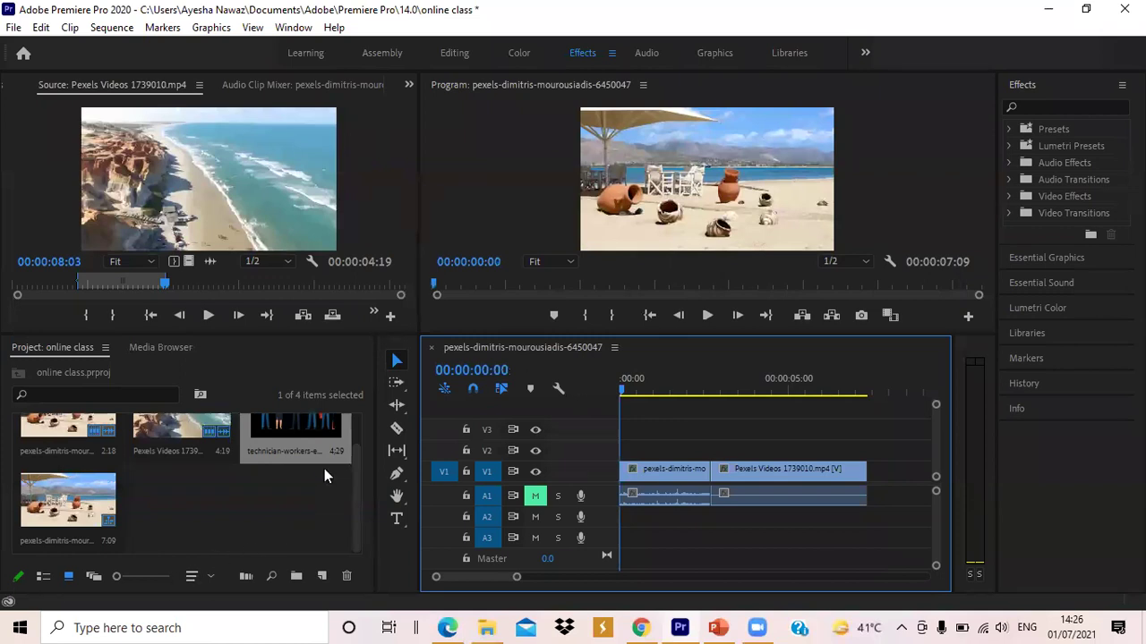
double_click(198, 504)
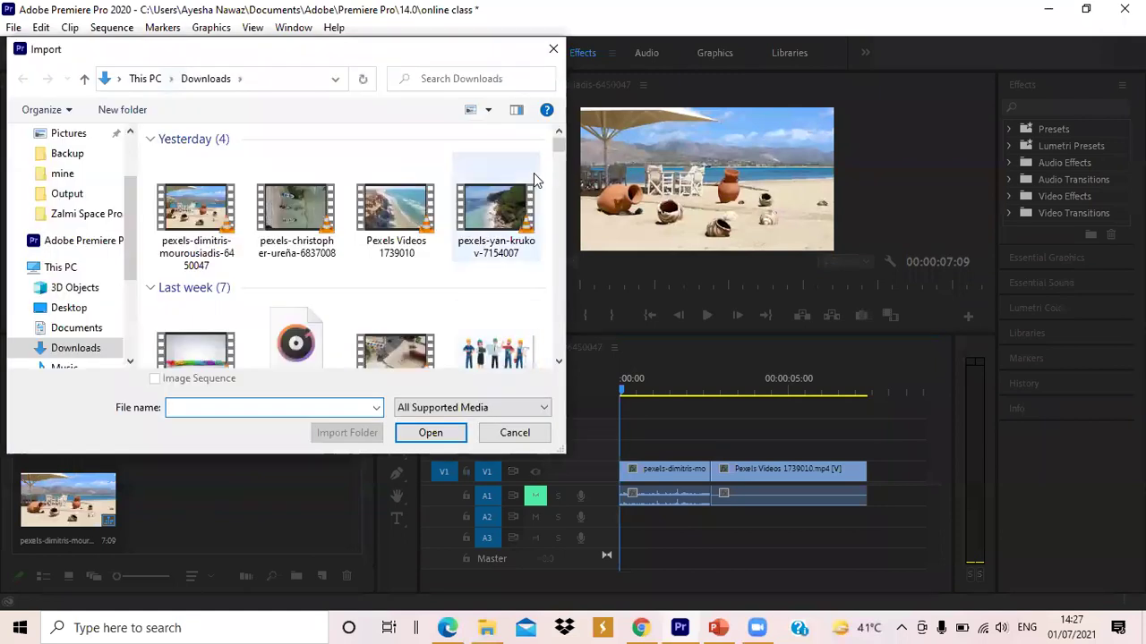
left_click_drag(559, 152, 560, 163)
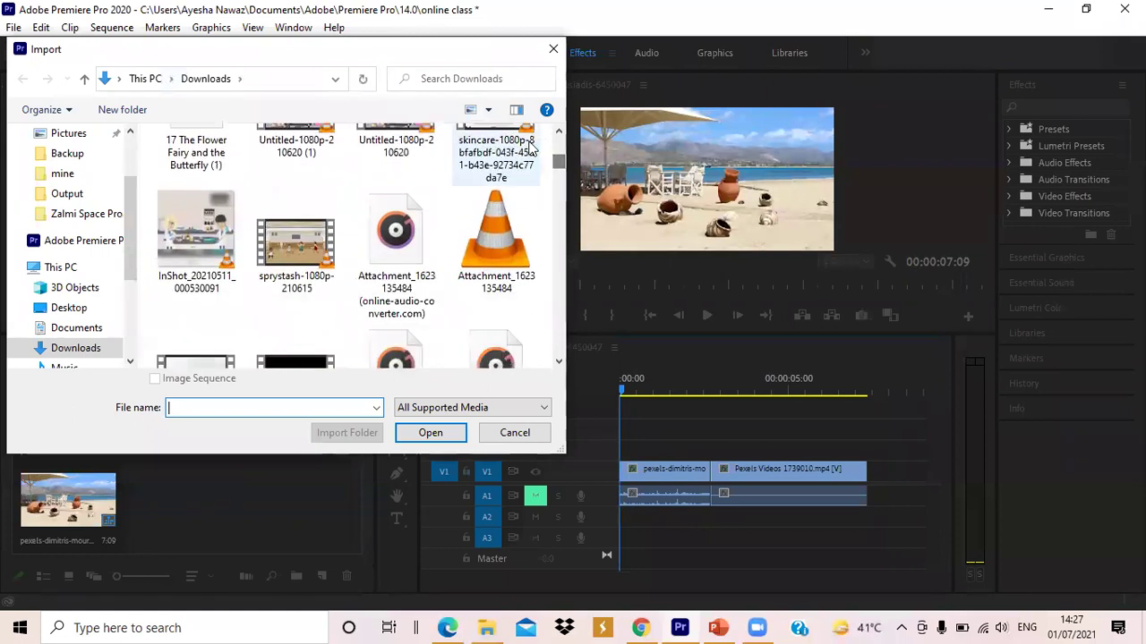
left_click(555, 51)
Switch to Chrome, search for mixkit music in a new tab, and open Mixkit's free stock music page, dismissing its Envato Elements advert.
left_click(640, 628)
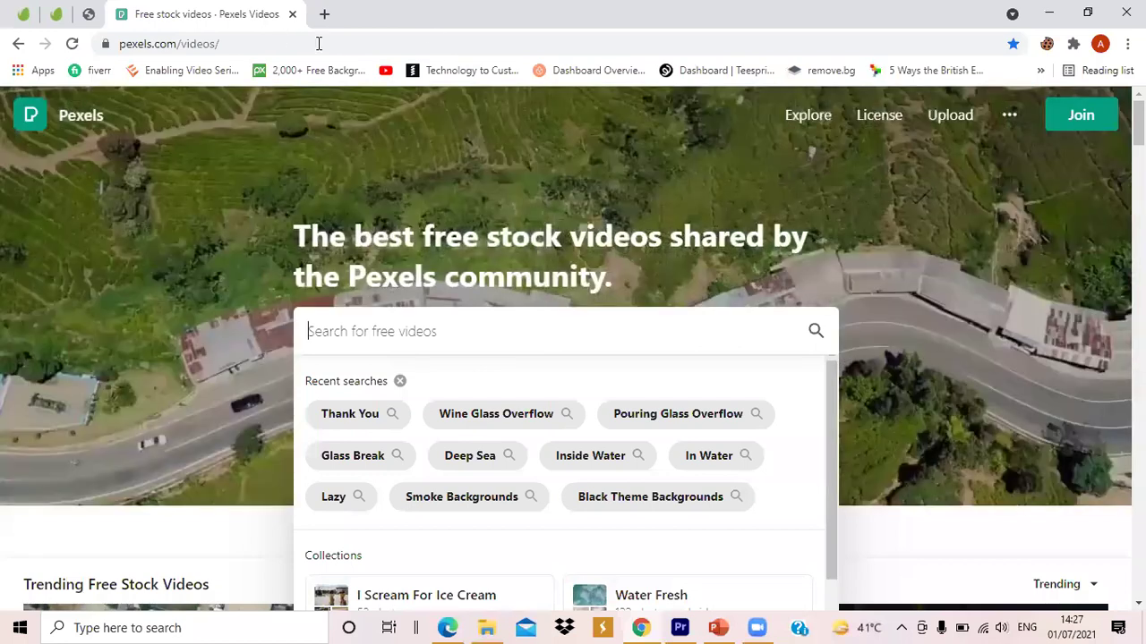
left_click(324, 15)
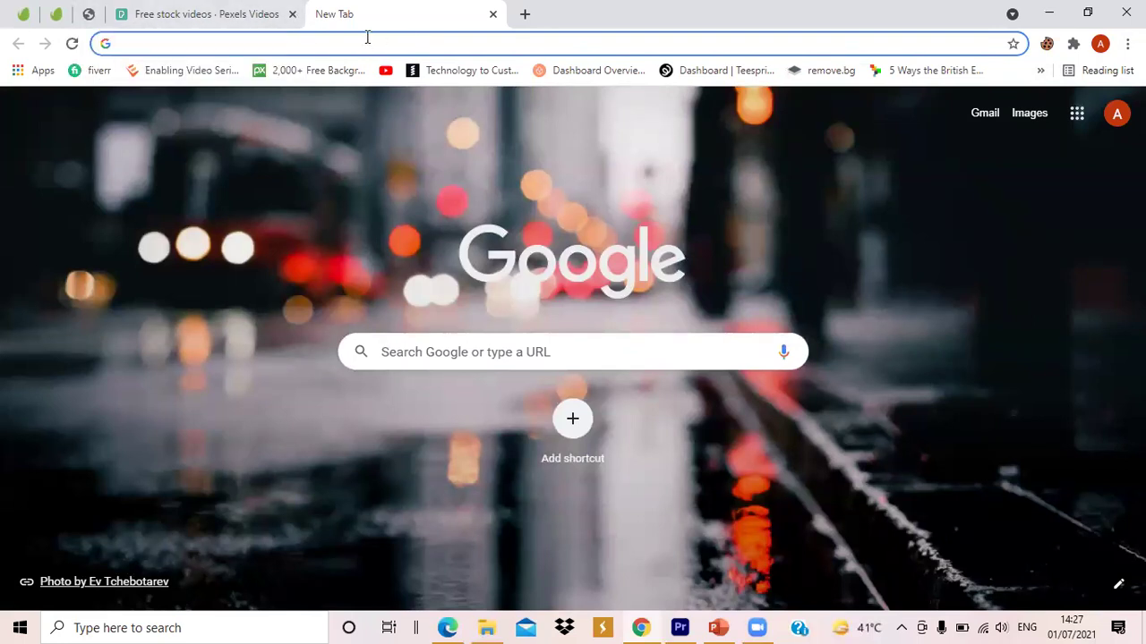
type("mix")
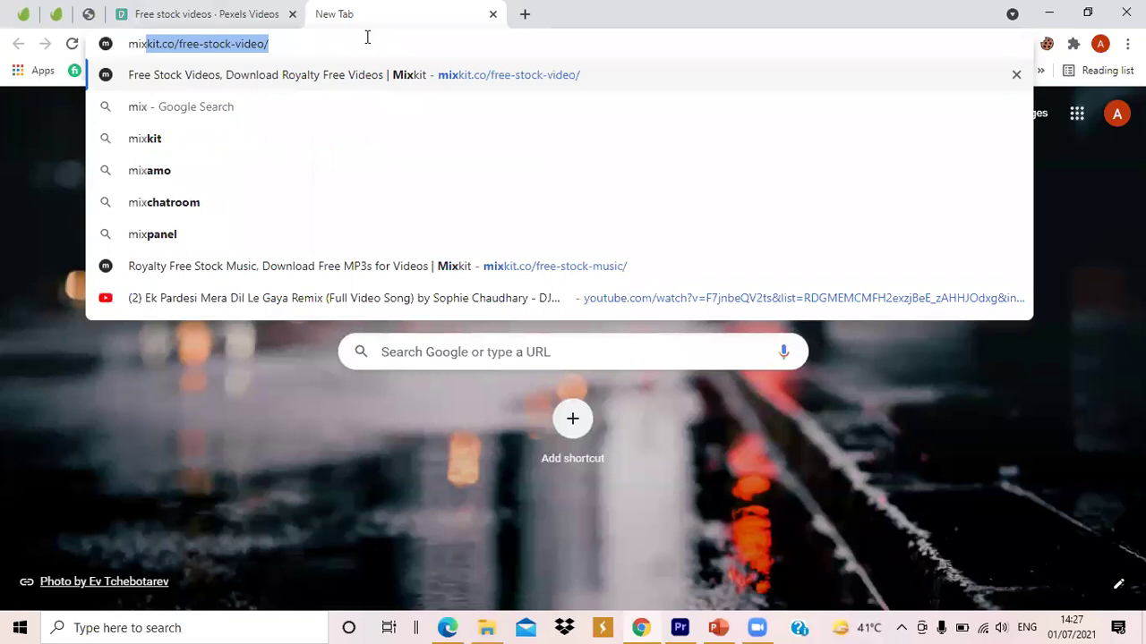
type("k")
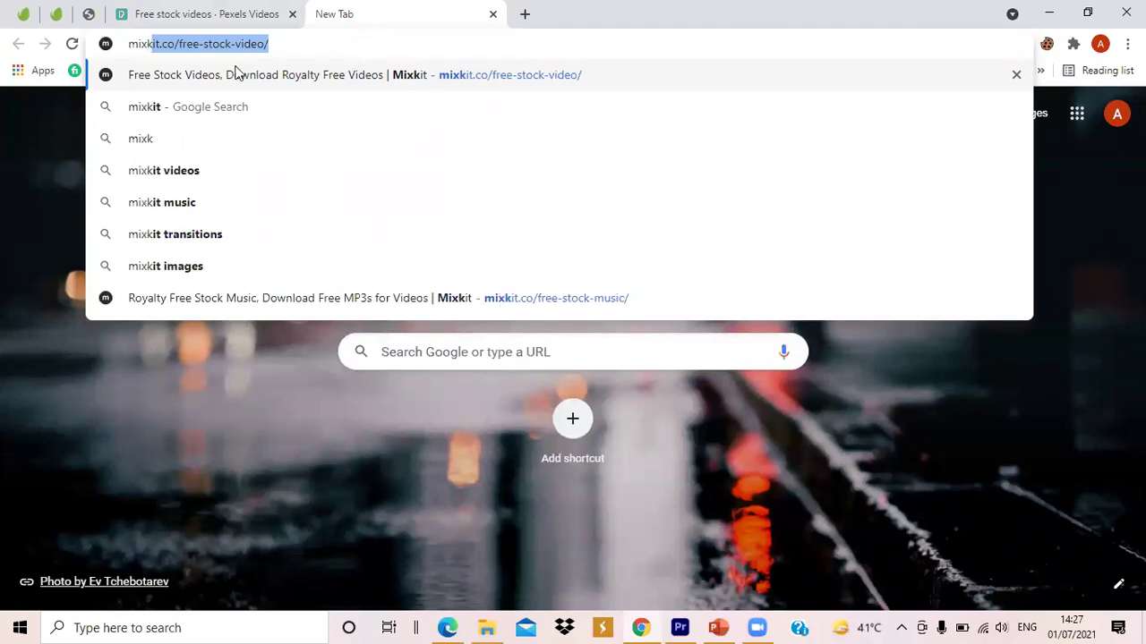
left_click(238, 203)
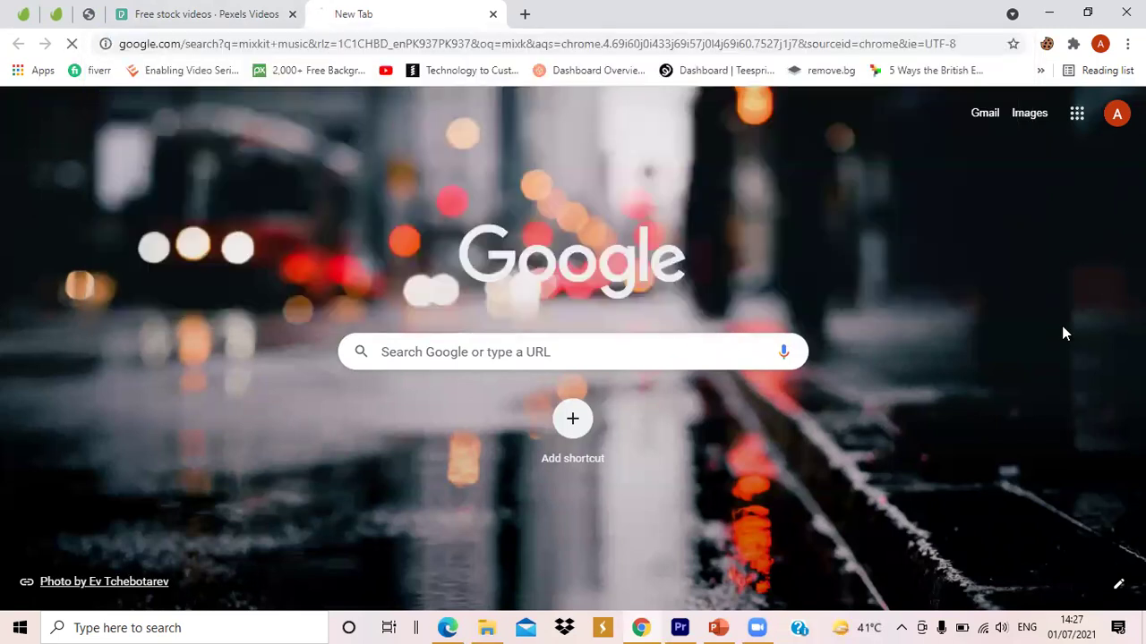
left_click(329, 273)
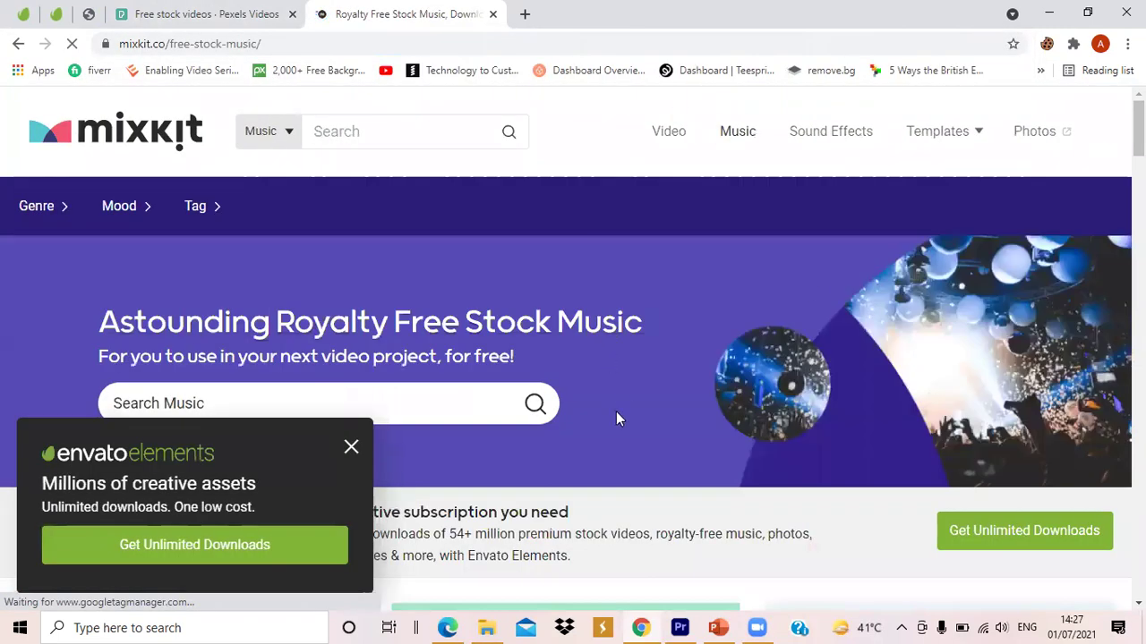
left_click(350, 448)
Browse the free music tracks on Mixkit and play a short preview of Sun and His Daughter.
scroll(692, 365, "down", 1)
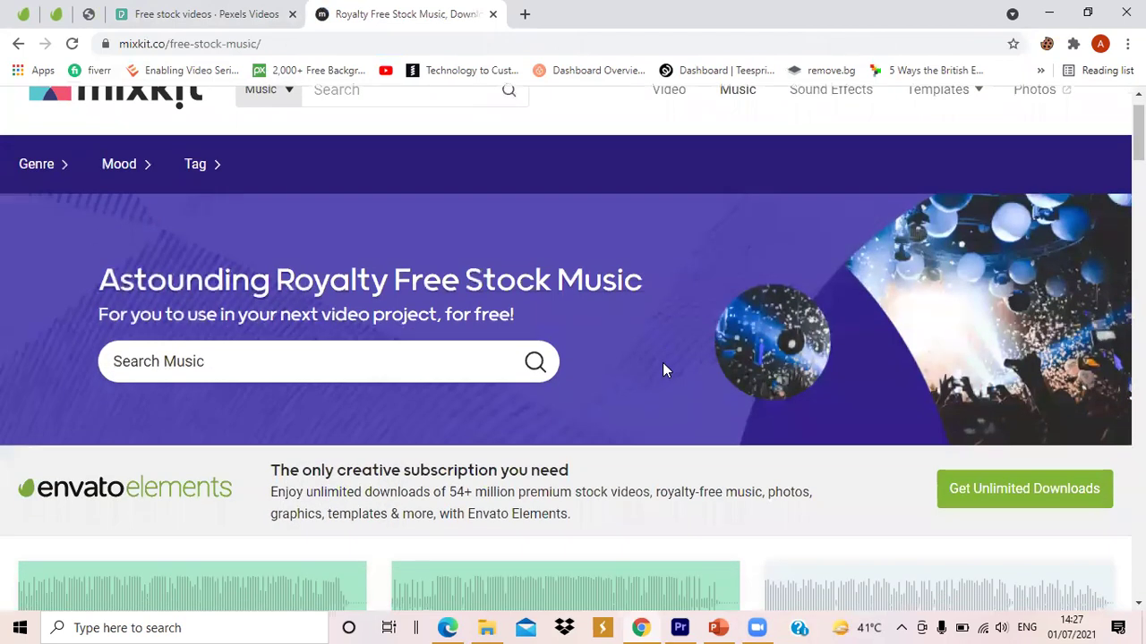
scroll(672, 363, "down", 4)
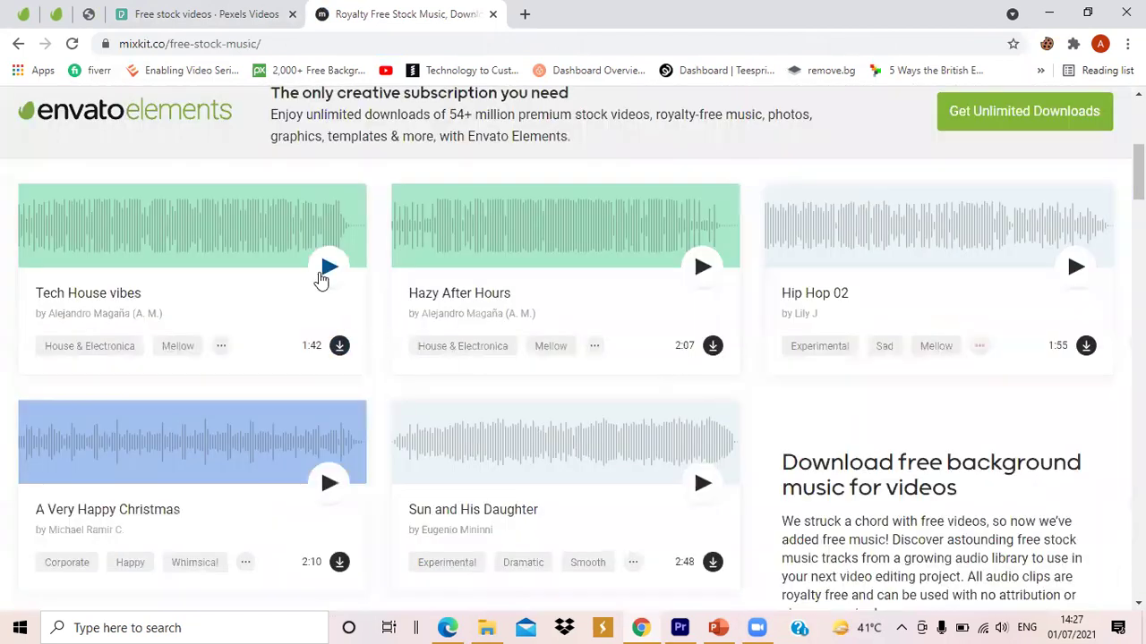
scroll(580, 488, "down", 1)
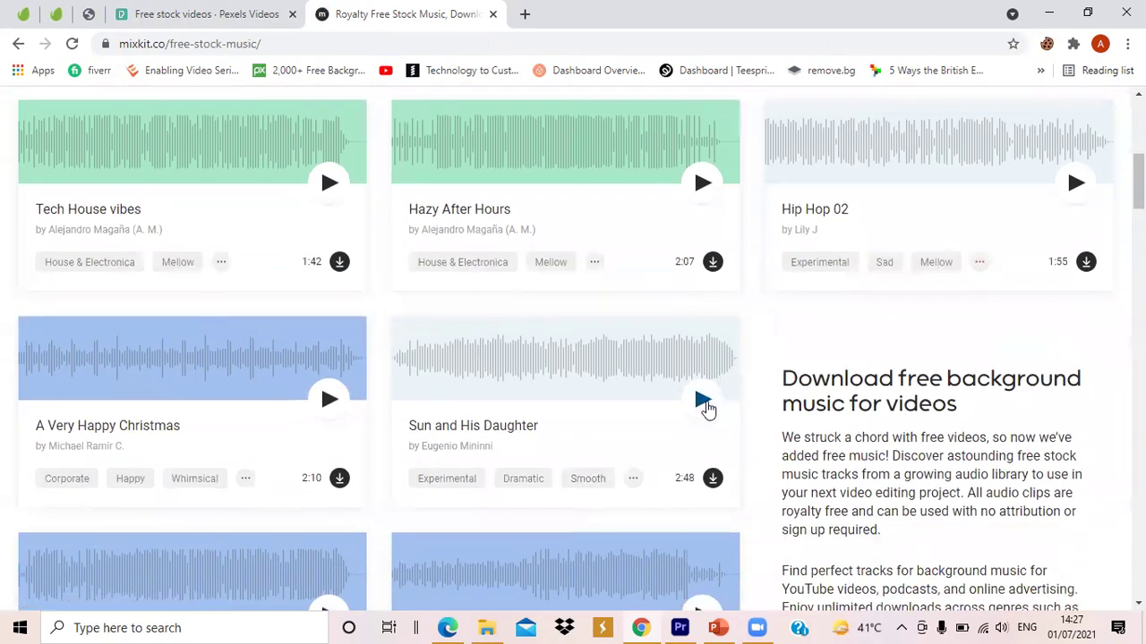
left_click(705, 405)
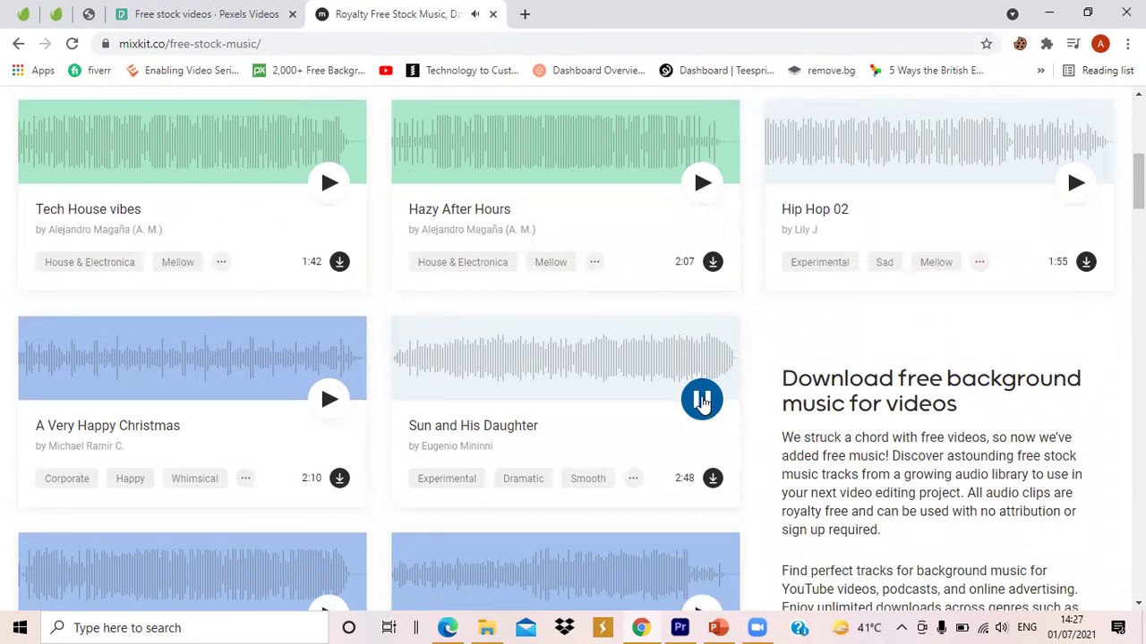
left_click(703, 401)
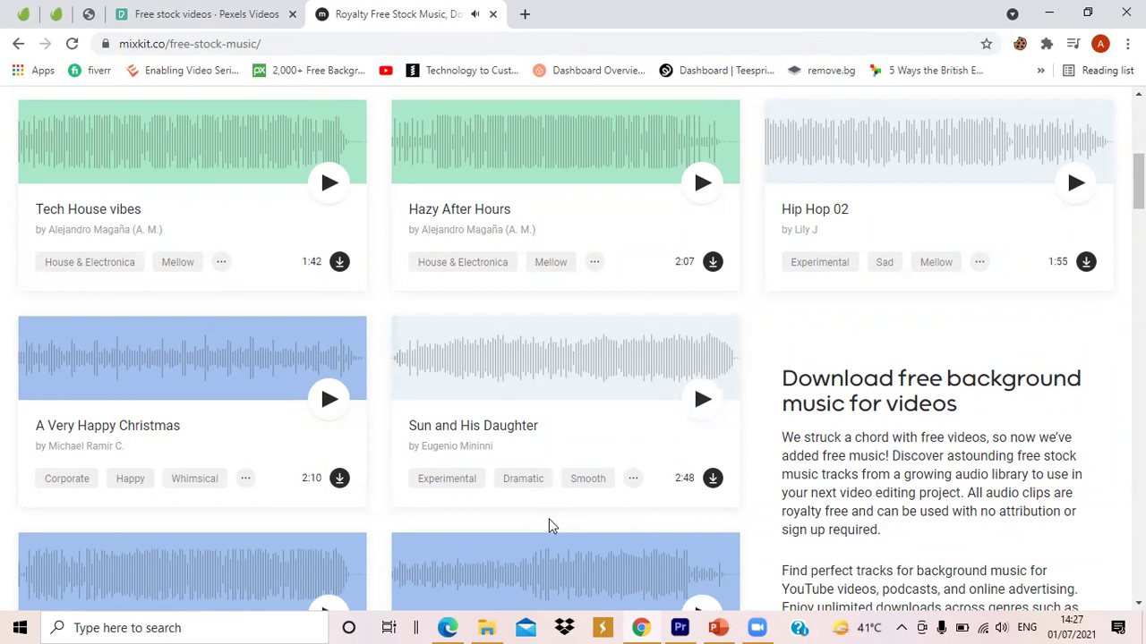
Preview the Serene View track on Mixkit and download it as an MP3, dismissing the subscription offer.
scroll(548, 519, "down", 1)
scroll(549, 520, "down", 4)
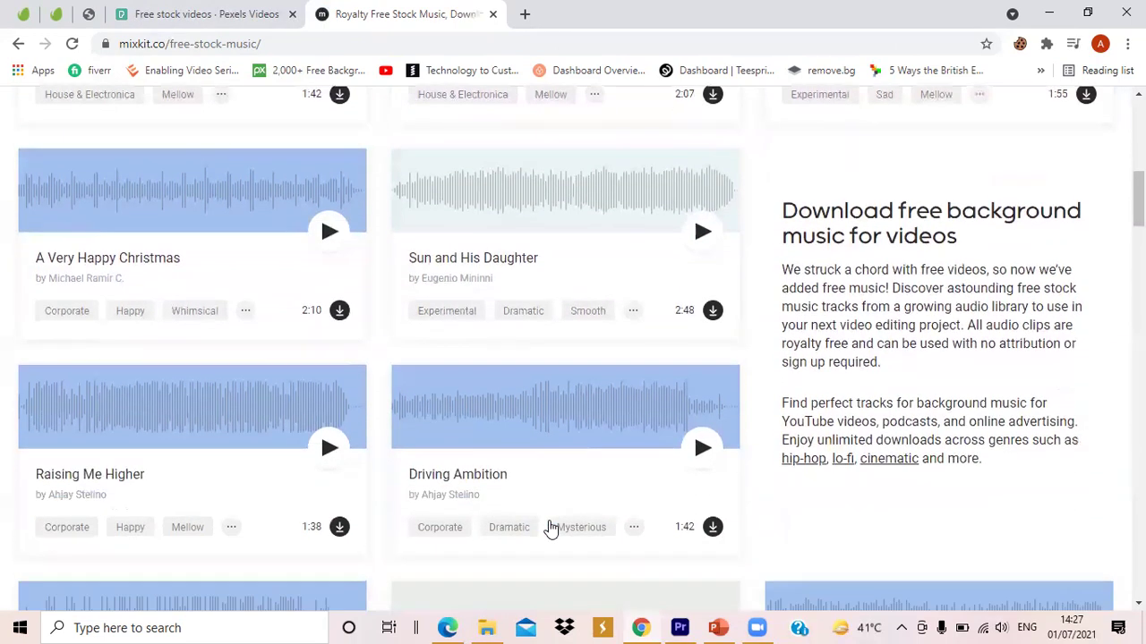
left_click(702, 413)
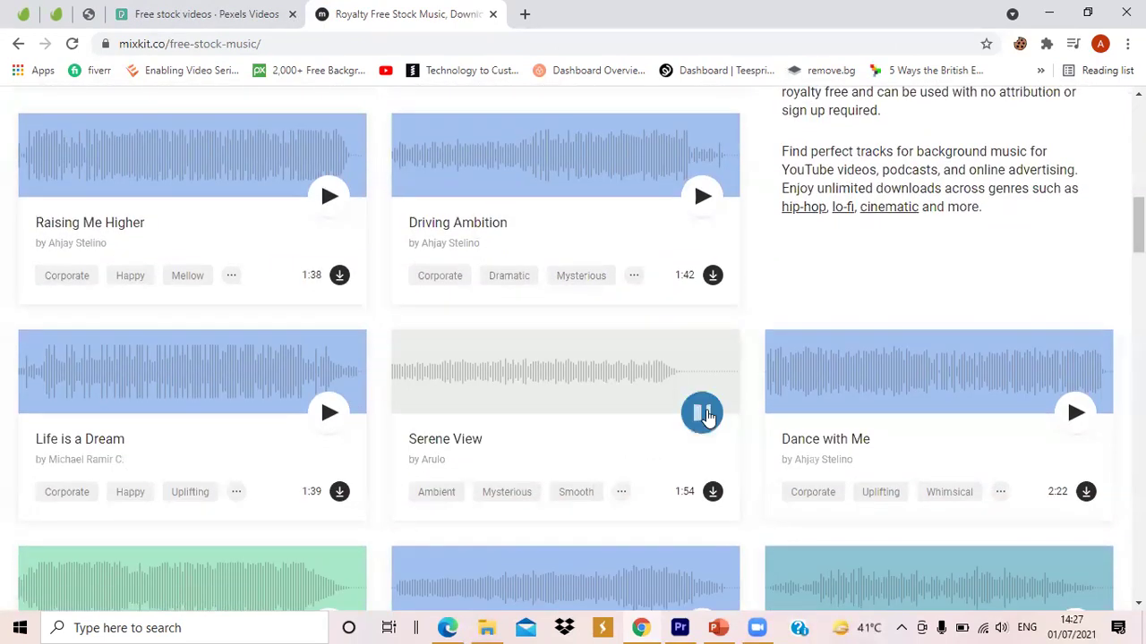
left_click(703, 413)
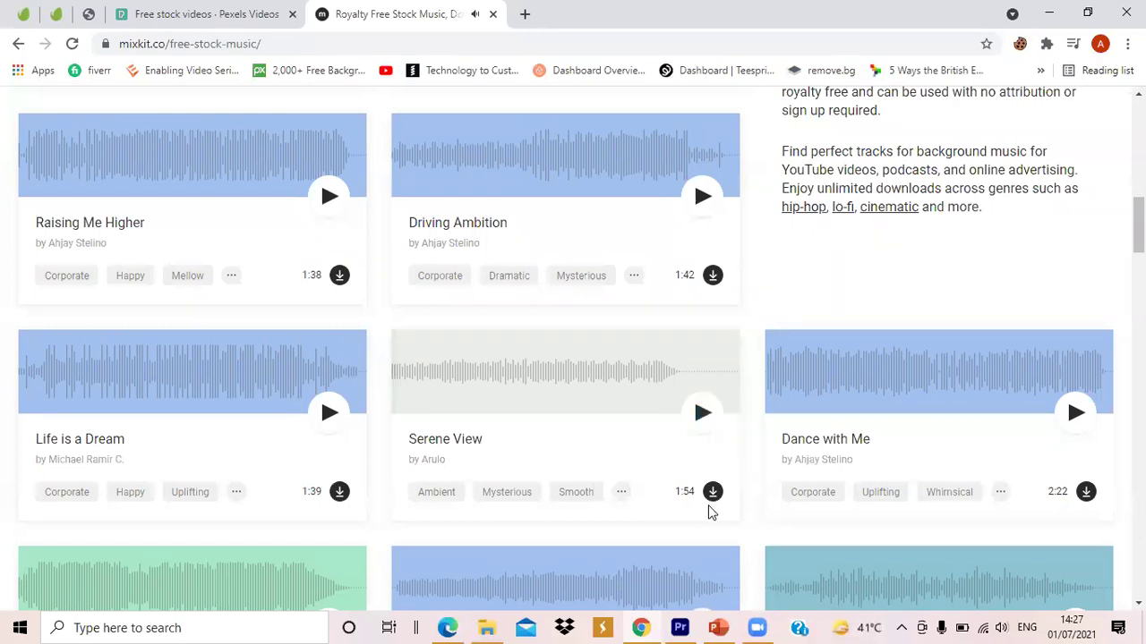
left_click(712, 492)
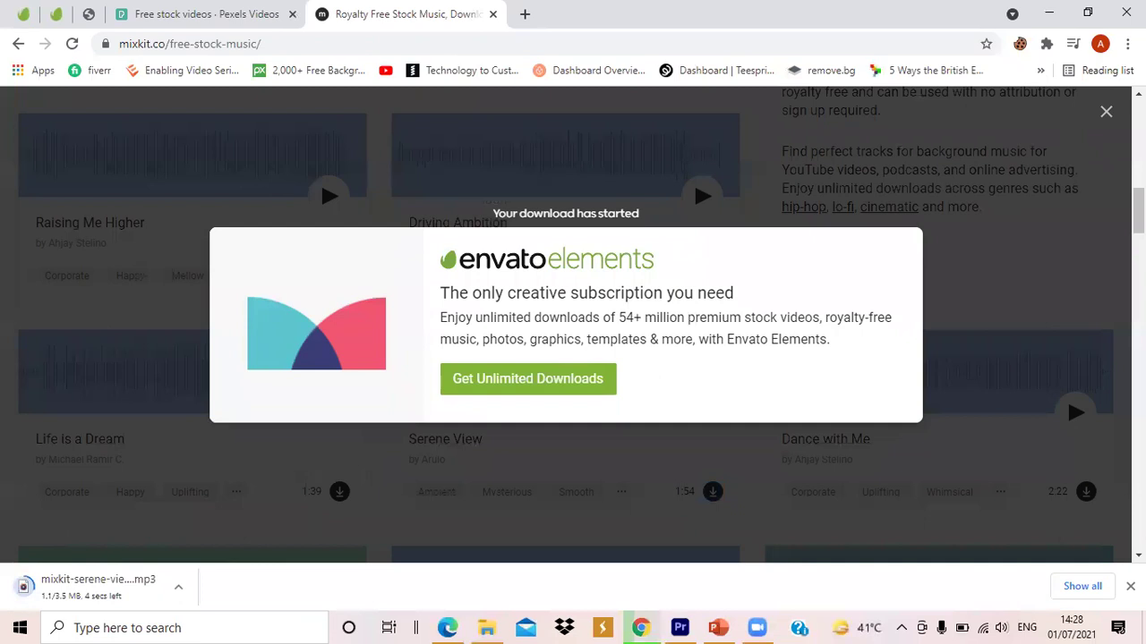
left_click(1106, 115)
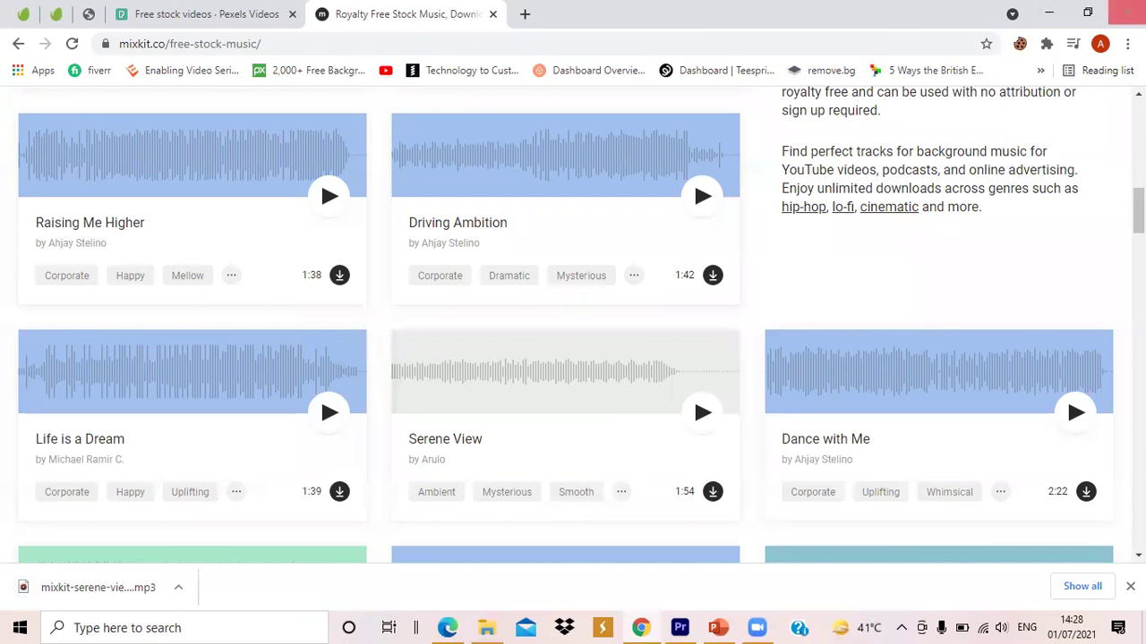
Switch back to Premiere Pro and import the downloaded mixkit-serene-view MP3 into the online class project bin.
left_click(1049, 14)
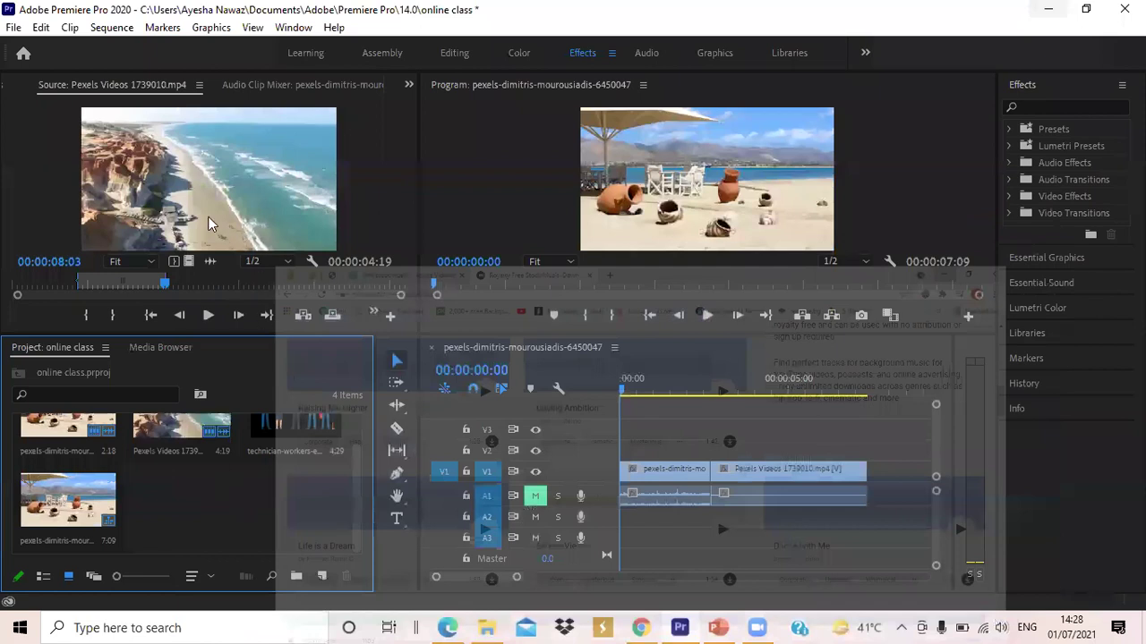
left_click_drag(208, 223, 232, 541)
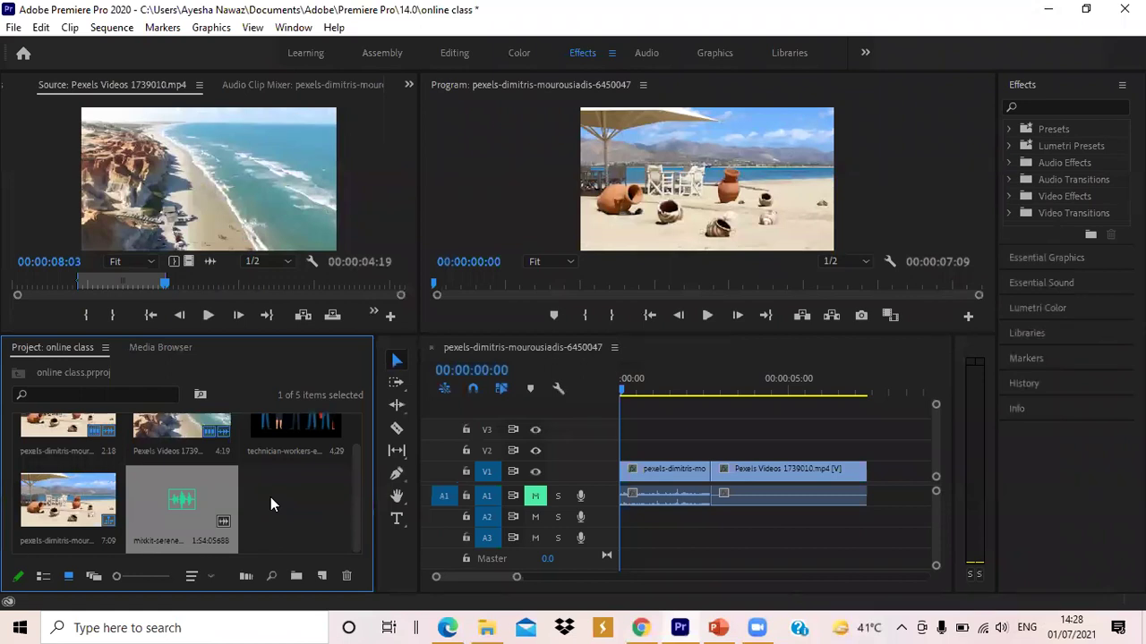
Unlink the first clip, pexels-dimitris-mourousiadis-6450047, from its audio and move that audio to track A2.
left_click(665, 495)
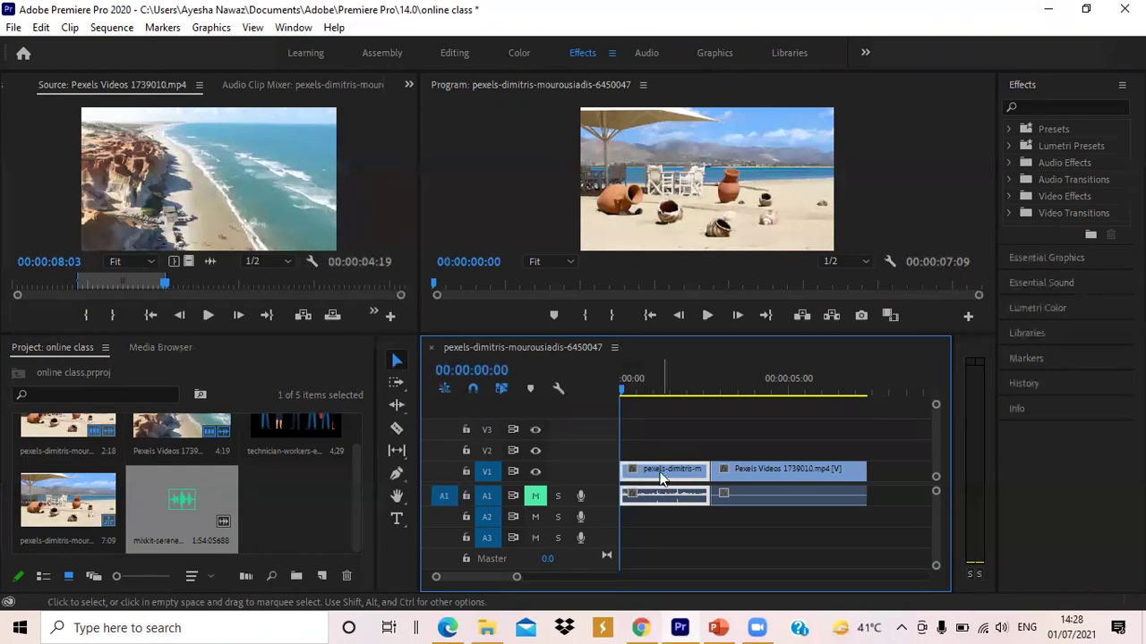
right_click(661, 474)
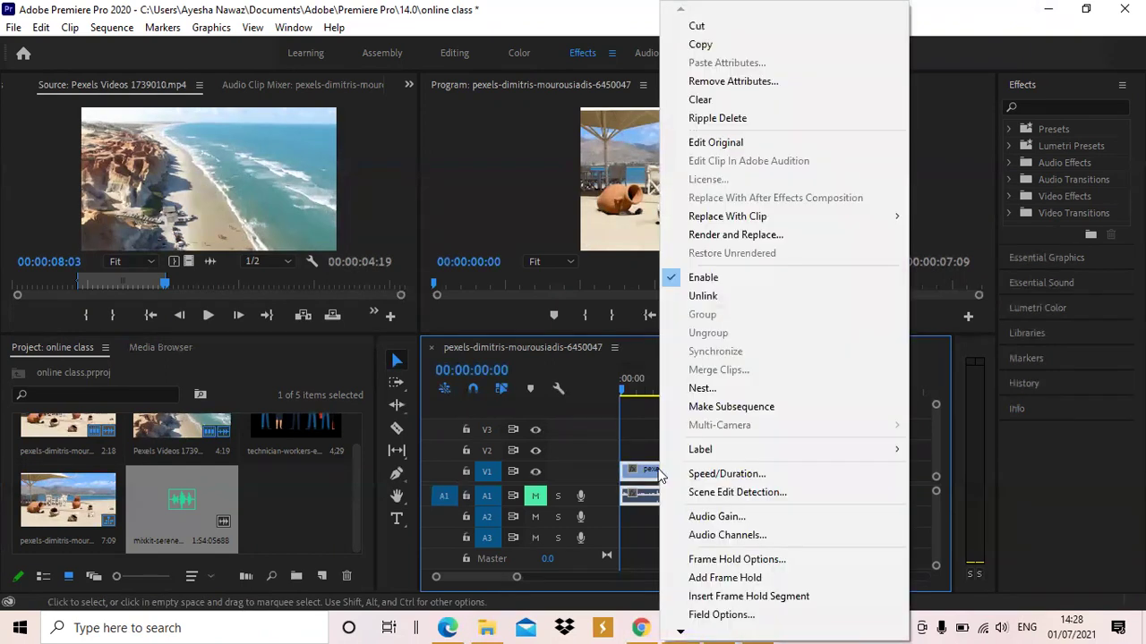
left_click(704, 295)
mouse_move(668, 502)
left_mouse_down()
mouse_move(676, 541)
mouse_move(682, 517)
left_mouse_up()
Unlink the Pexels Videos 1739010.mp4 clip from its audio, trying out the audio on track A2 and undoing that move.
left_click(748, 495)
left_click_drag(748, 473, 752, 504)
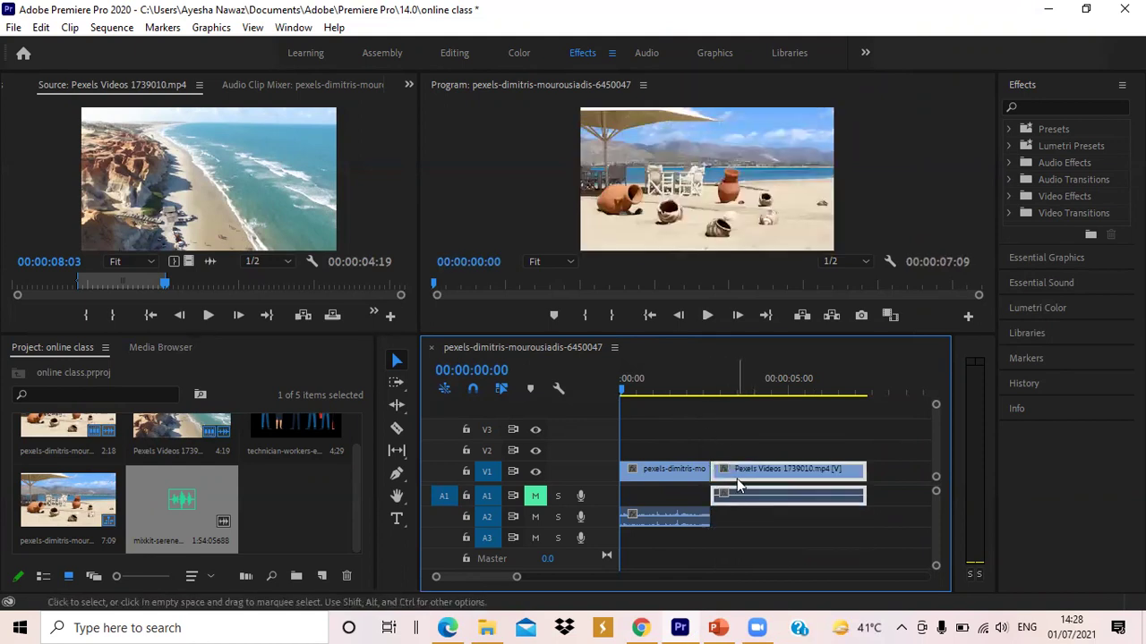
right_click(737, 478)
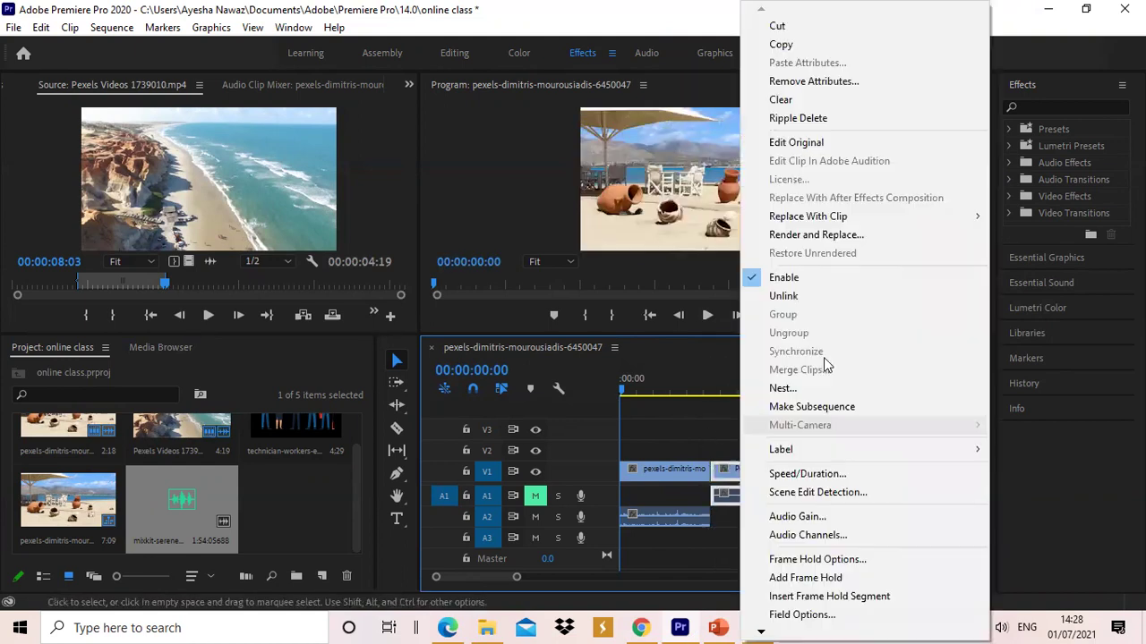
left_click(779, 295)
left_click_drag(756, 497, 757, 519)
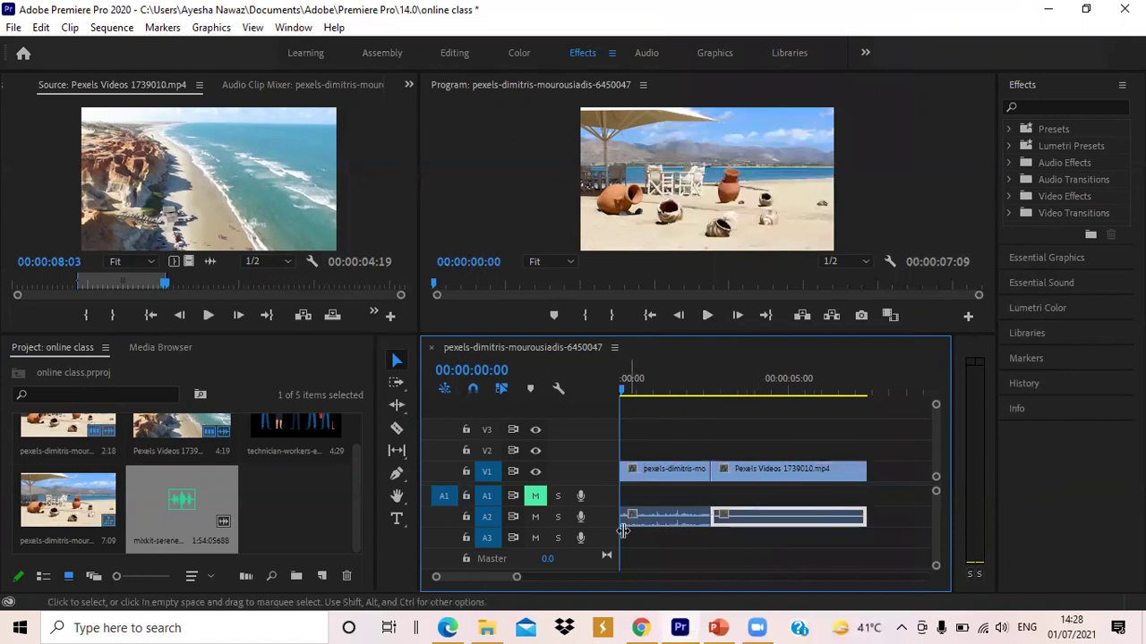
left_click(646, 517)
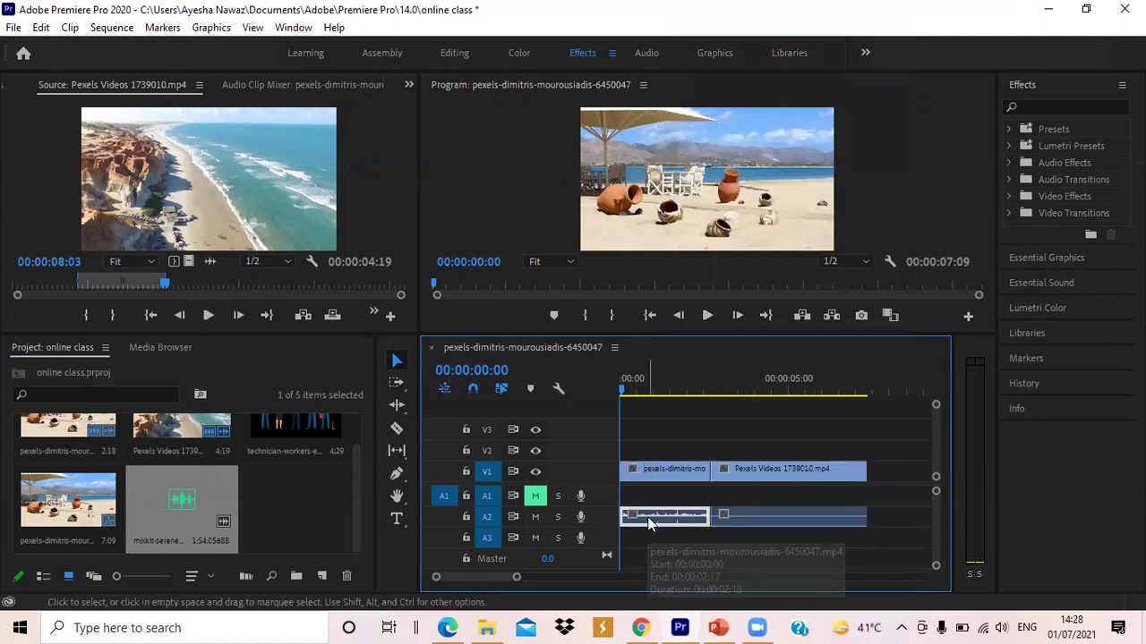
key("ctrl+z")
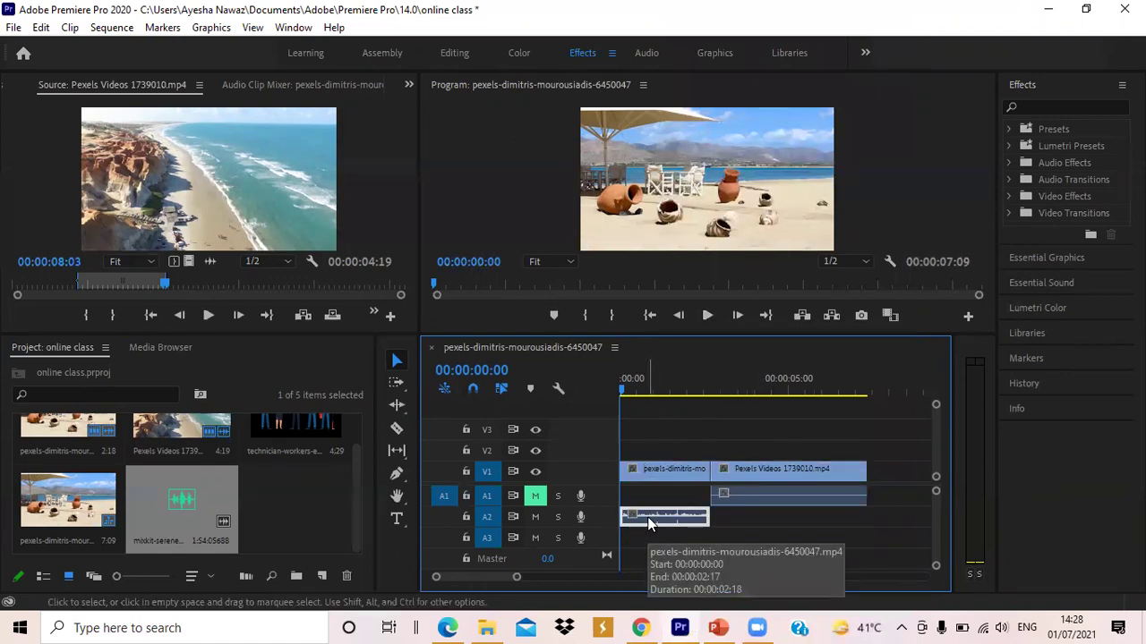
Cut the unlinked audio of both clips out of tracks A2 and A1, leaving only the video.
right_click(735, 493)
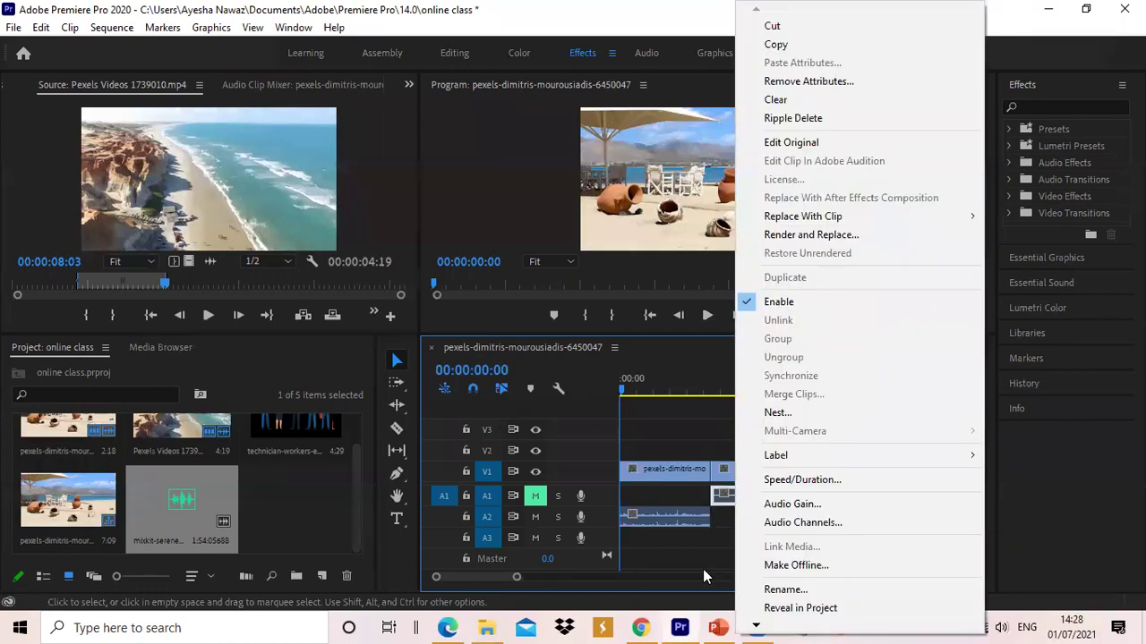
left_click(668, 516)
right_click(669, 516)
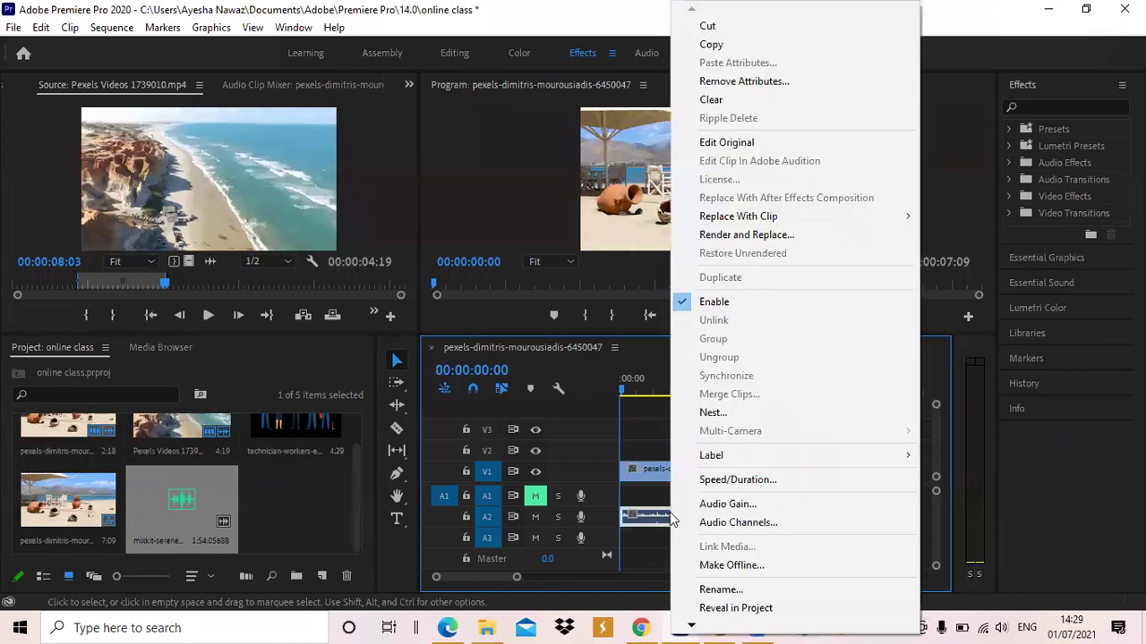
left_click(707, 25)
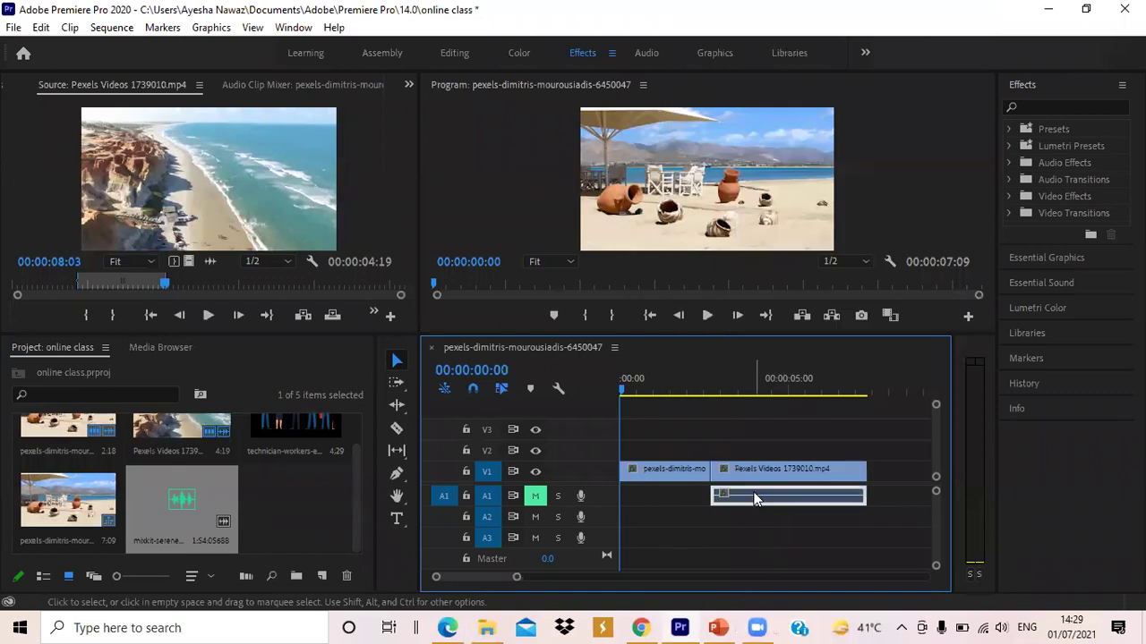
right_click(773, 494)
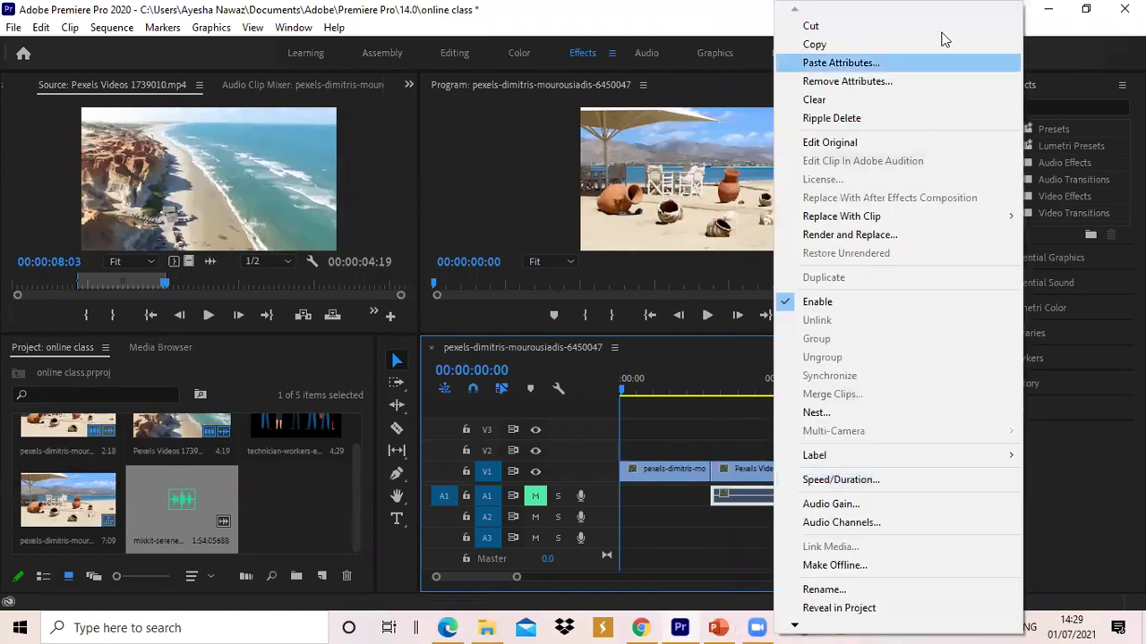
left_click(872, 27)
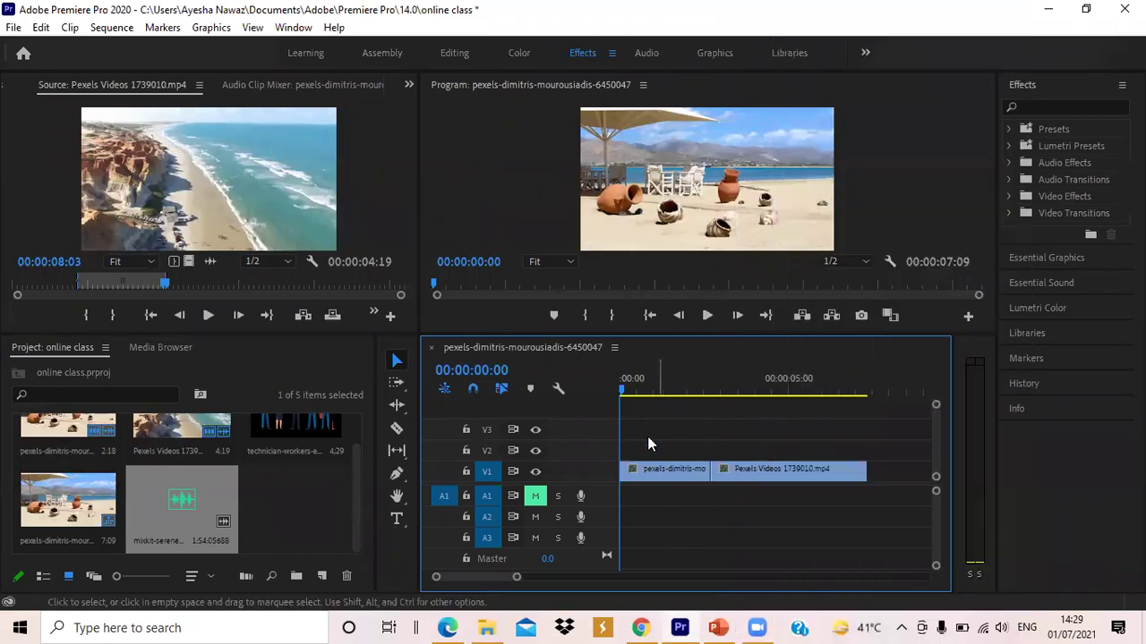
Play the sequence without its original audio and return the playhead to the start.
left_click(707, 316)
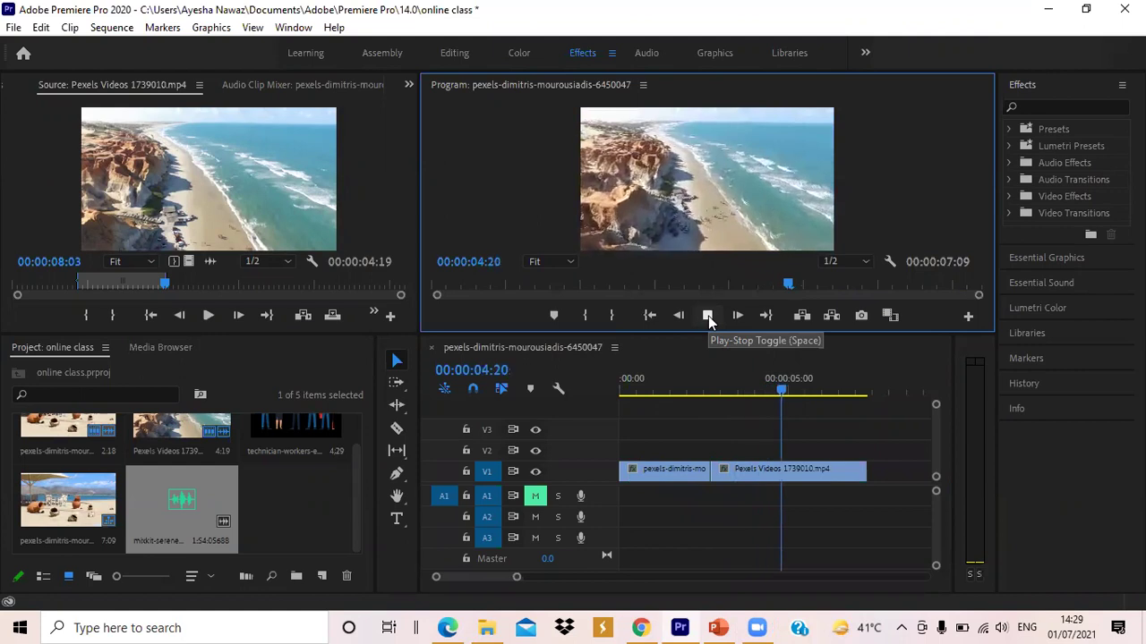
left_click(707, 316)
left_click_drag(787, 393, 612, 403)
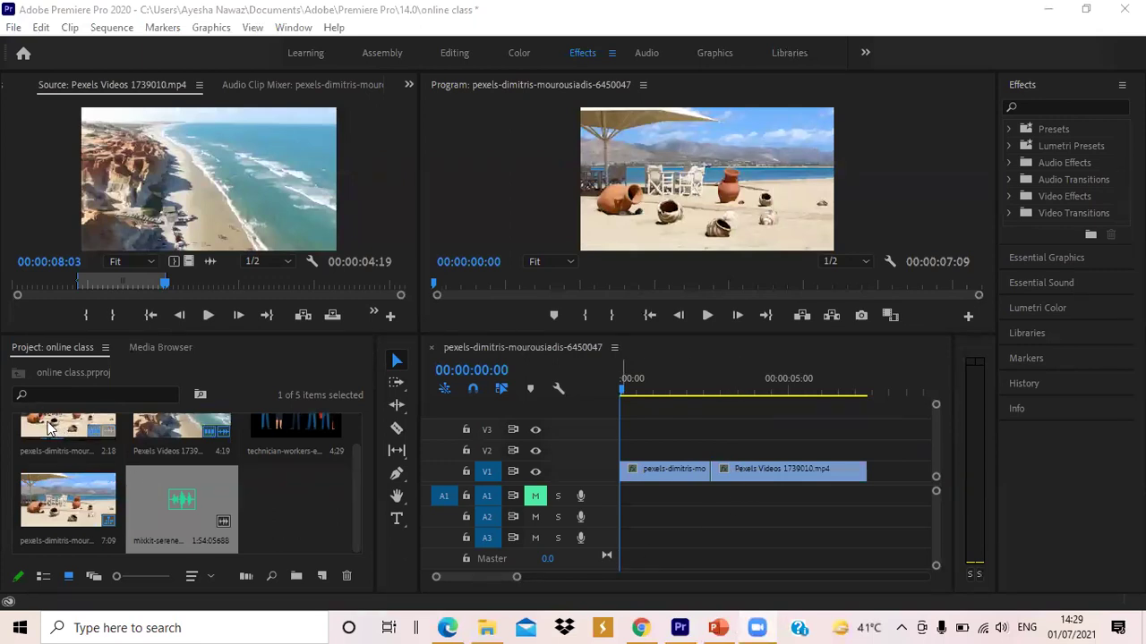
Place another copy of the pexels-dimitris clip on V1 and A1, a short gap after the second clip.
left_click_drag(475, 574, 483, 577)
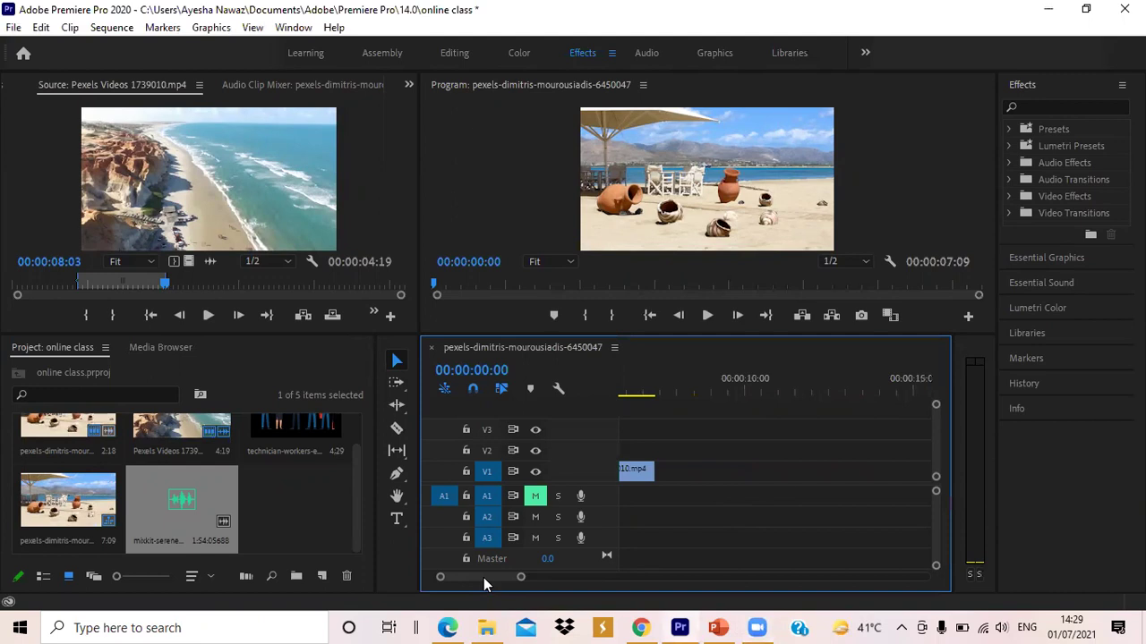
left_click_drag(90, 420, 685, 492)
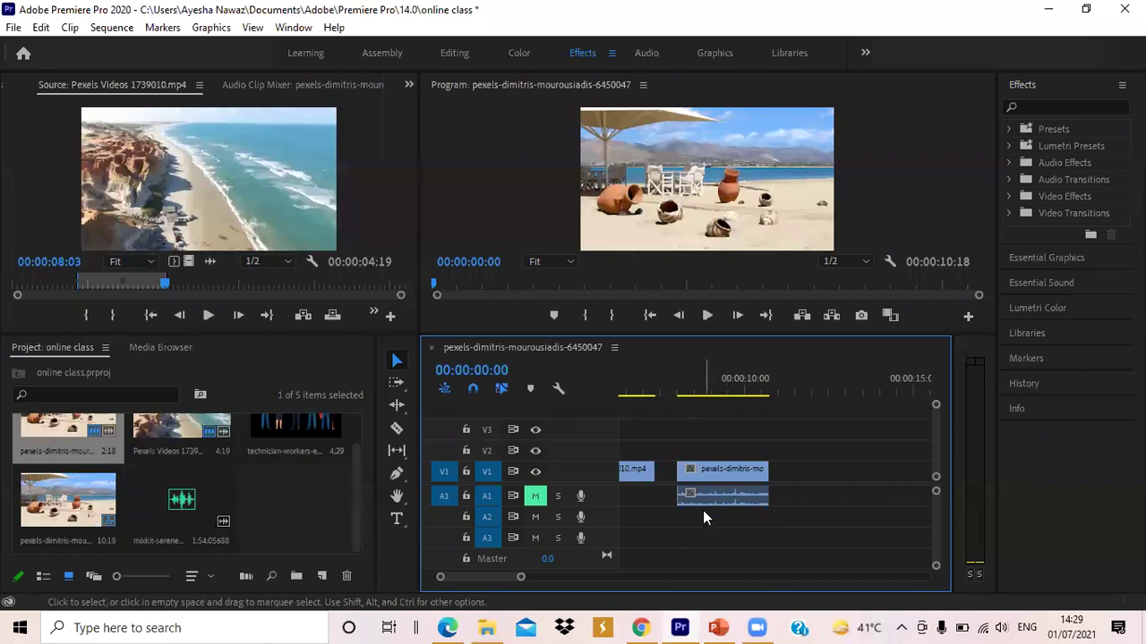
mouse_move(719, 495)
left_mouse_down()
mouse_move(721, 508)
mouse_move(720, 495)
left_mouse_up()
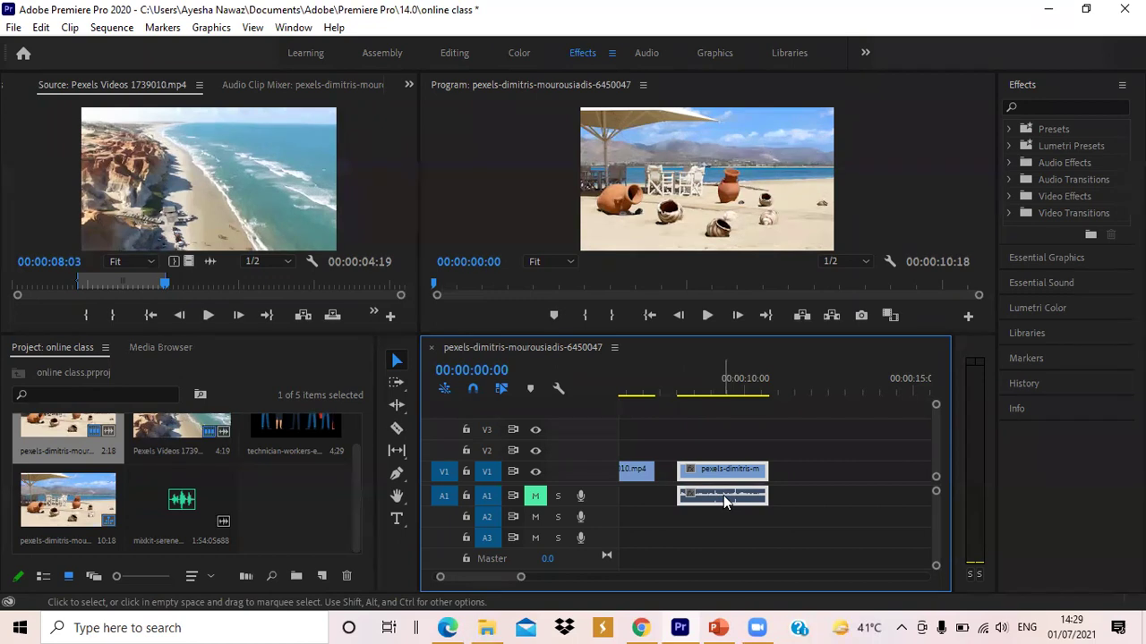
Unlink the added clip from its audio, move the audio to track A2 and cut it from the timeline.
right_click(725, 502)
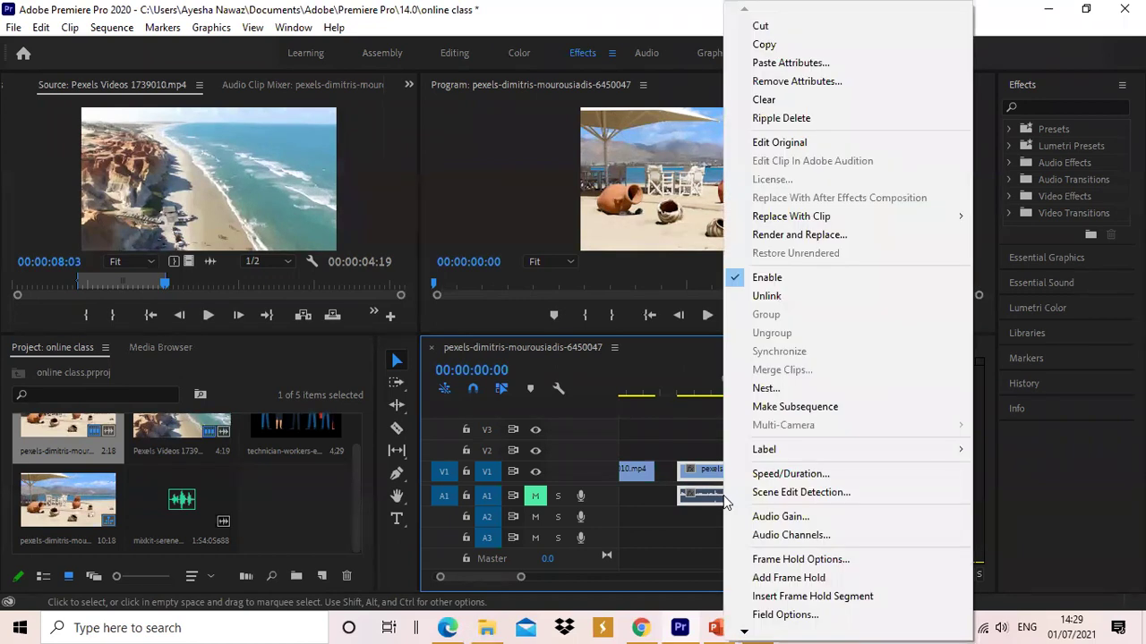
left_click(775, 301)
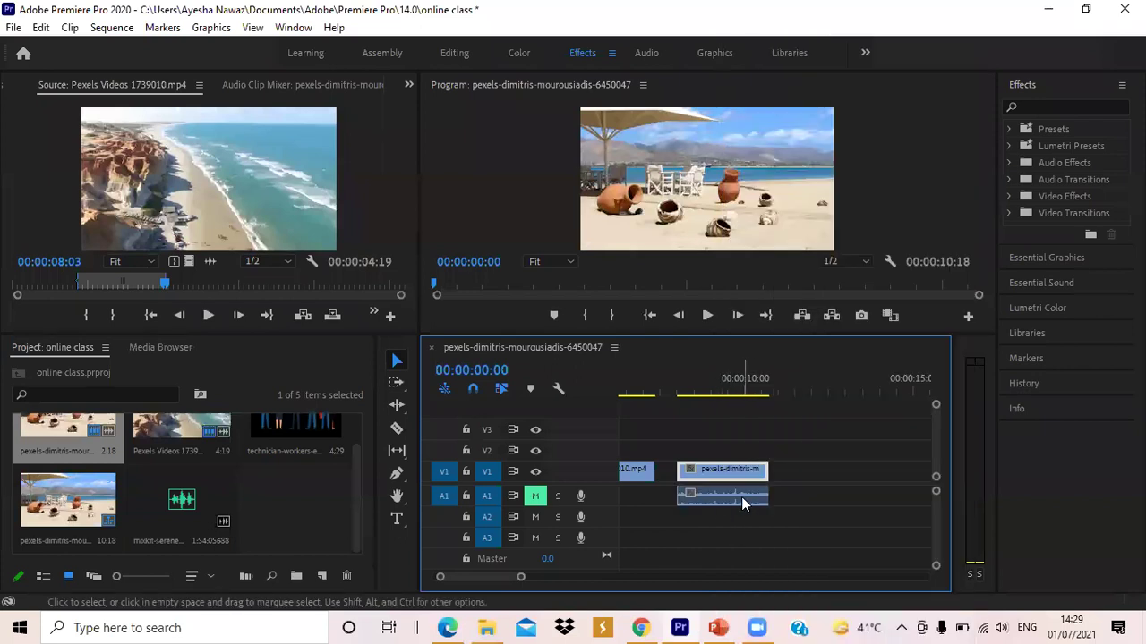
left_click_drag(708, 500, 727, 524)
right_click(727, 525)
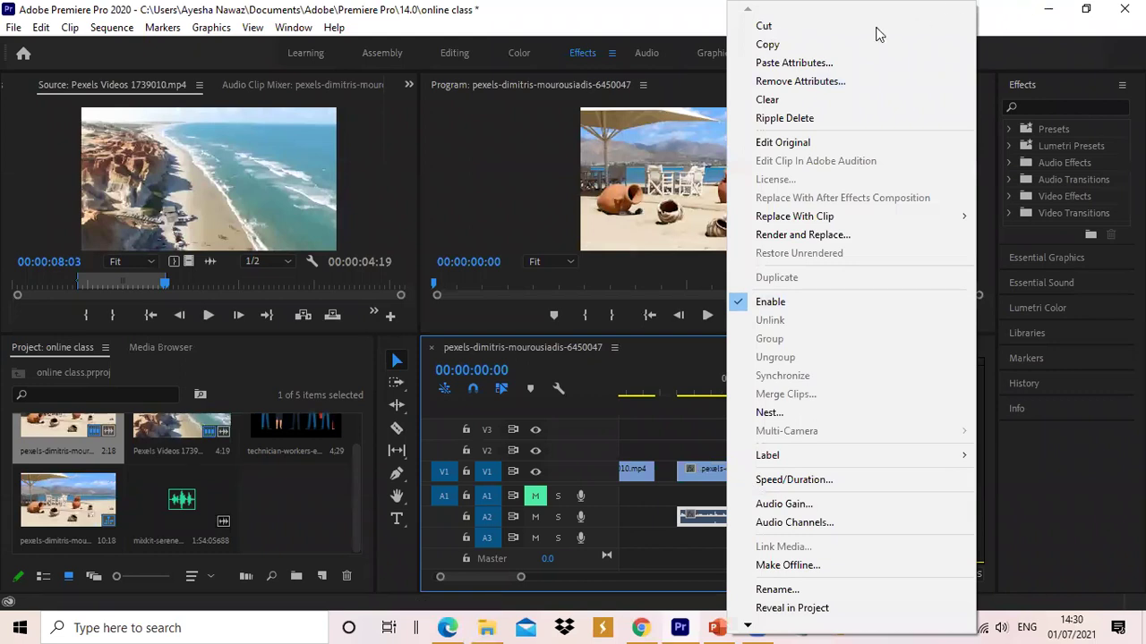
left_click(849, 29)
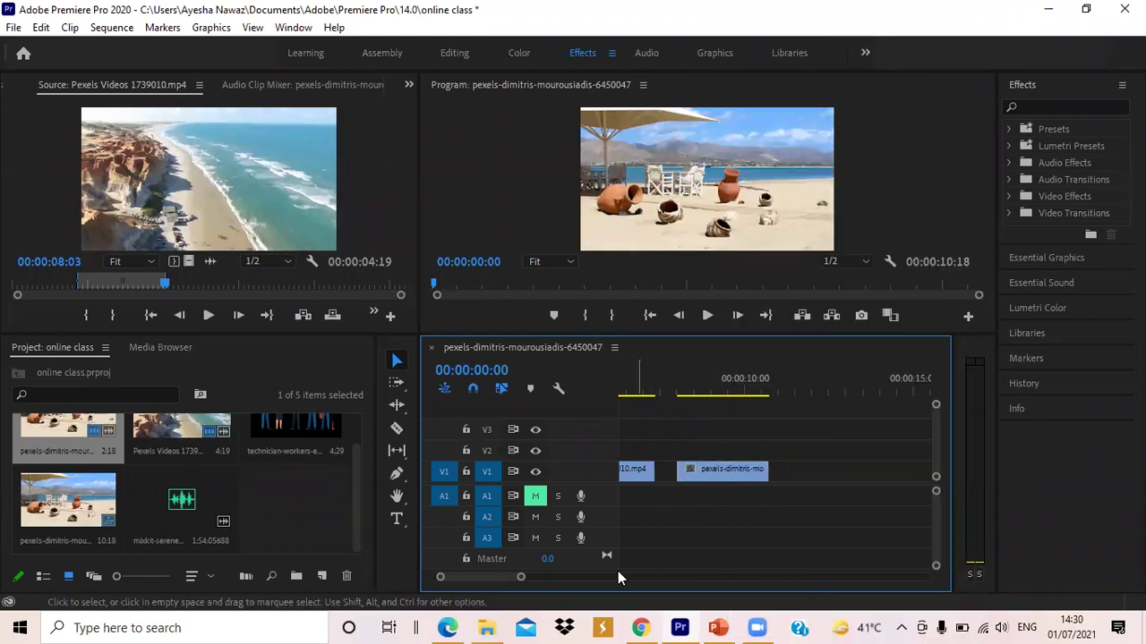
Close the gap before the added third clip on V1 and cut that clip from the sequence.
left_click_drag(485, 580, 475, 579)
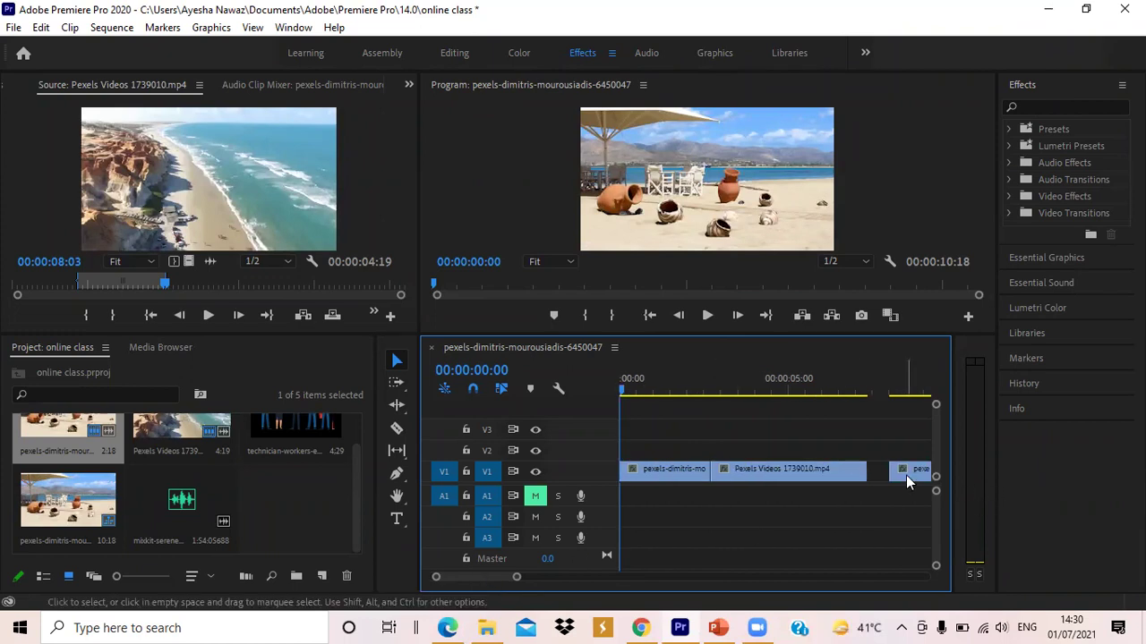
left_click_drag(900, 475, 897, 477)
right_click(898, 472)
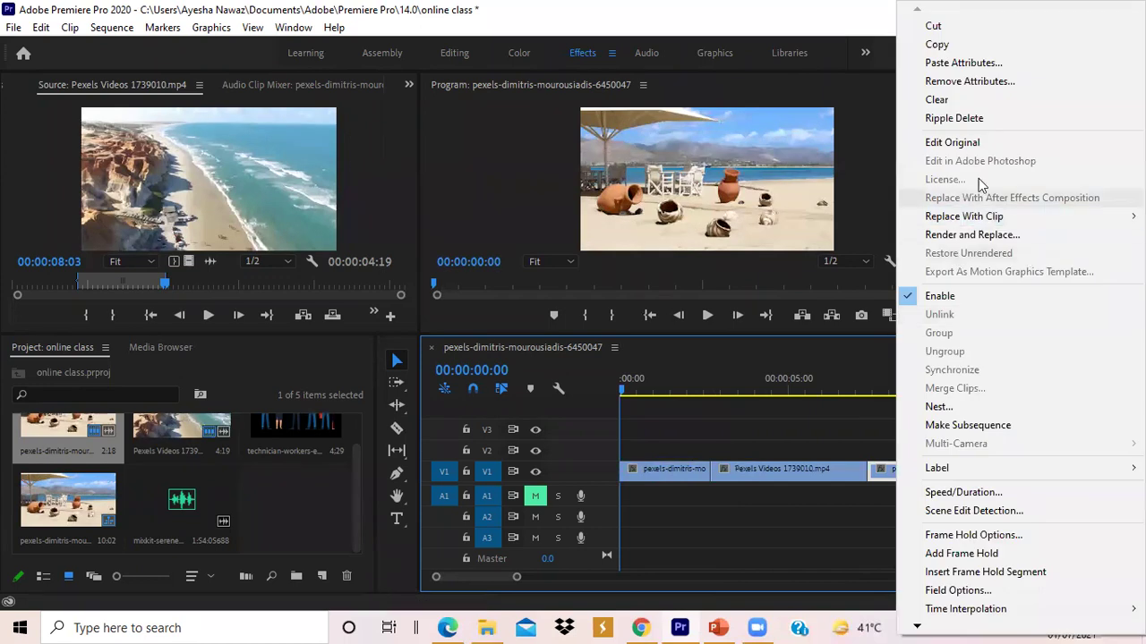
left_click(973, 25)
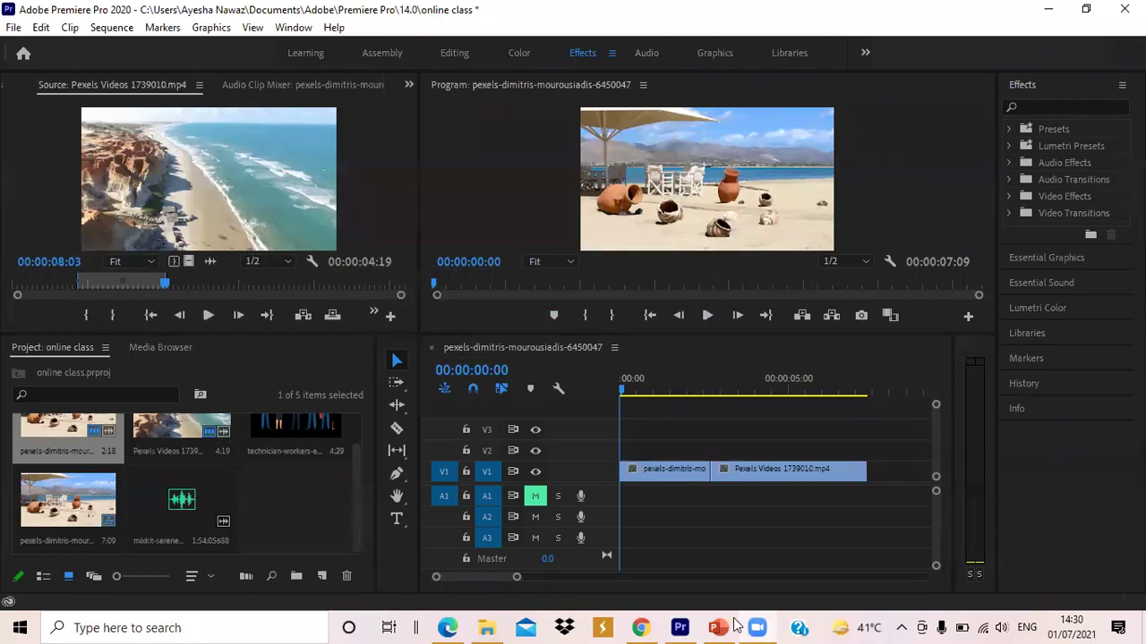
mouse_move(757, 627)
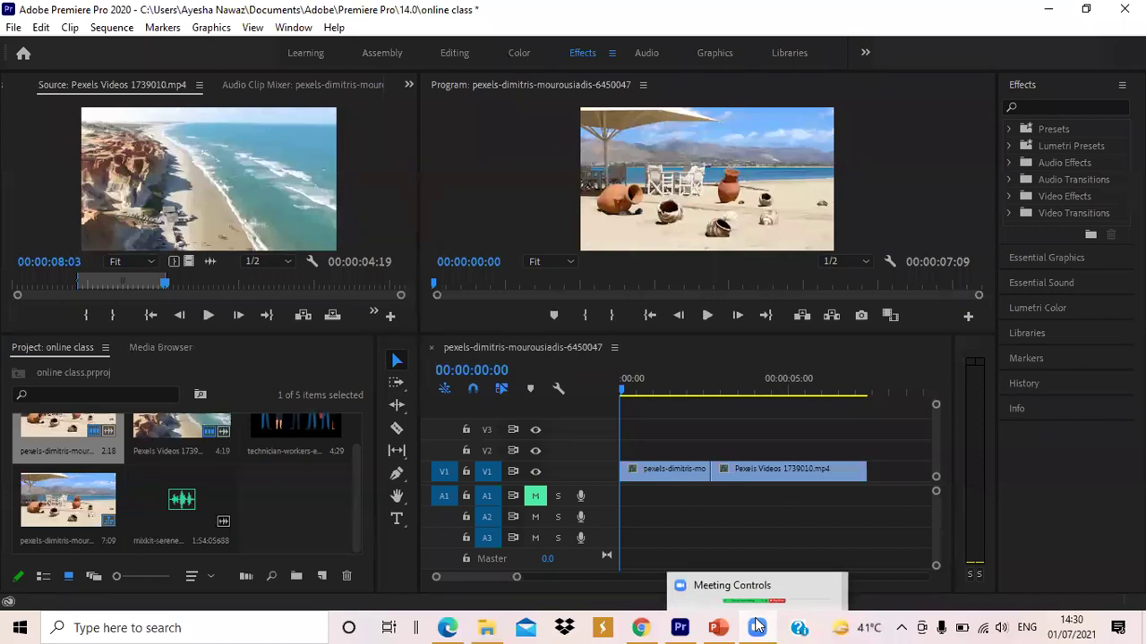
left_click(1051, 16)
left_click(1051, 15)
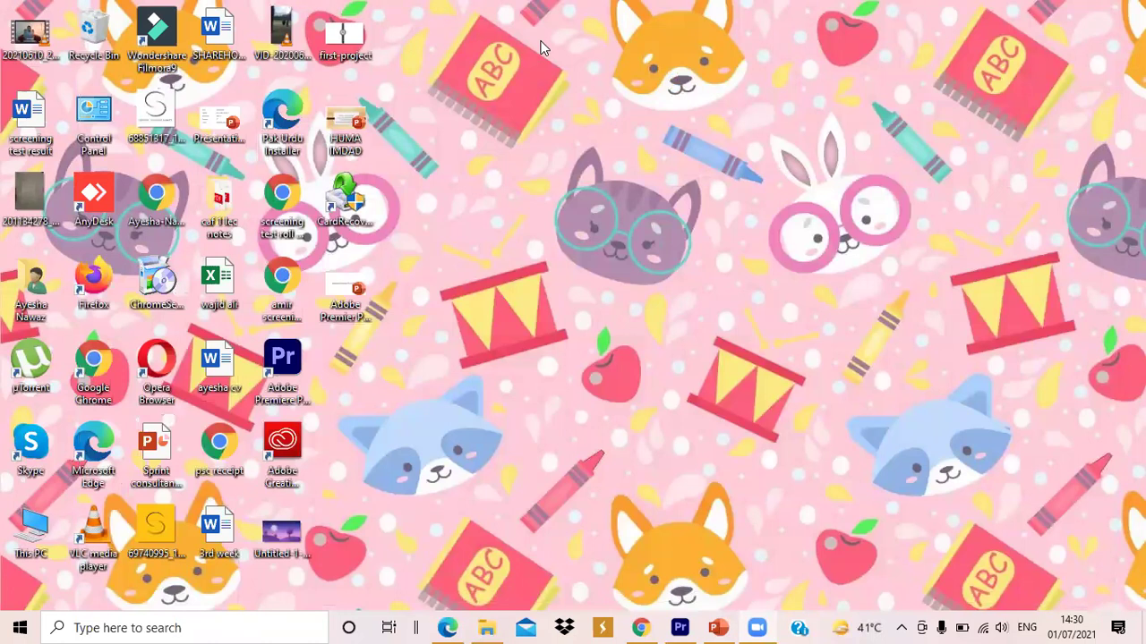
left_click(693, 625)
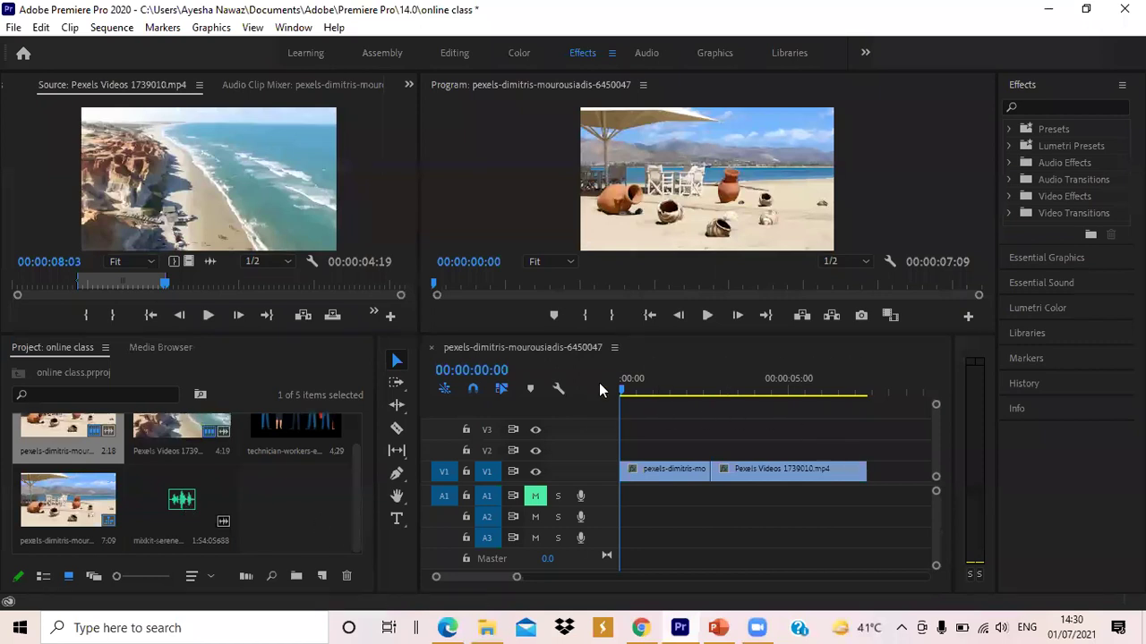
Open the mixkit-serene-view music in the Source monitor and place it on track A1 at the start of the sequence.
left_click(623, 397)
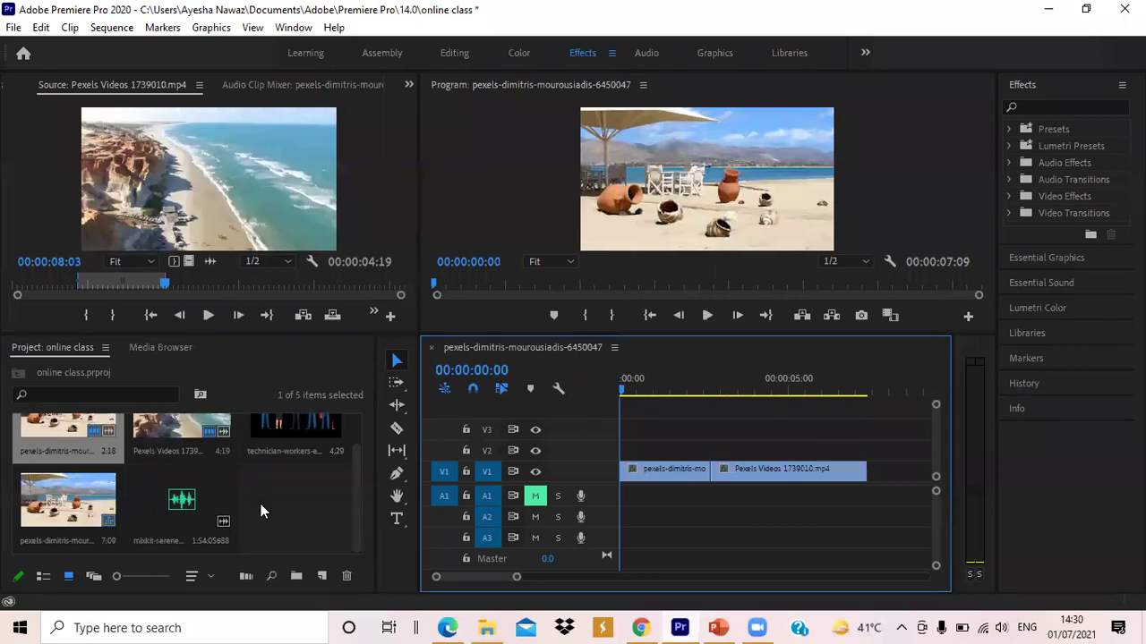
double_click(186, 507)
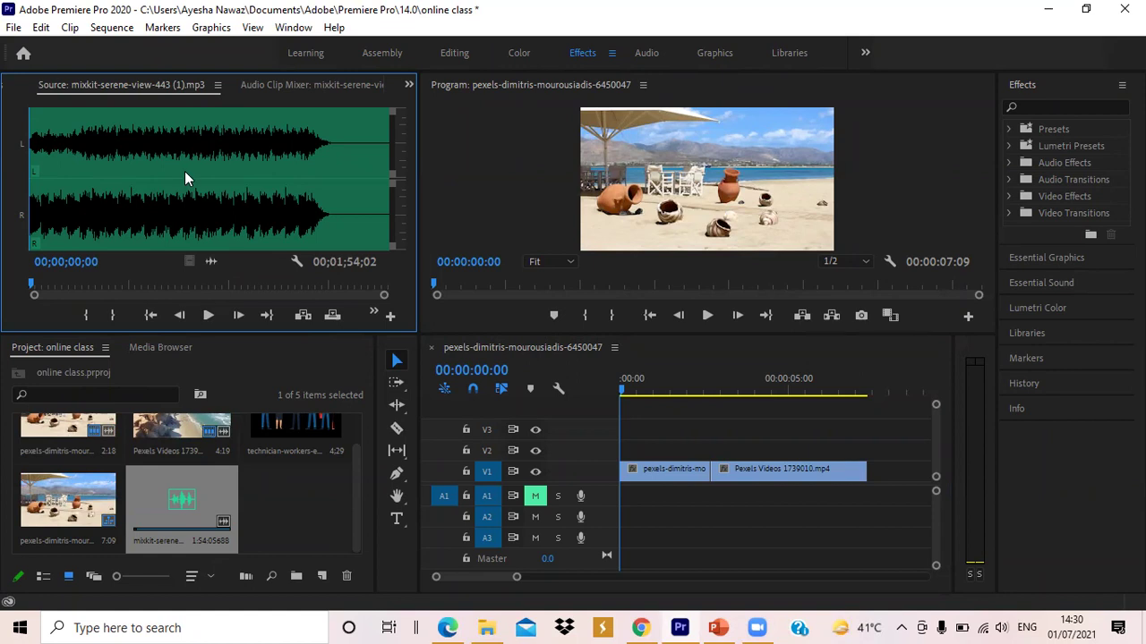
left_click_drag(160, 502, 617, 498)
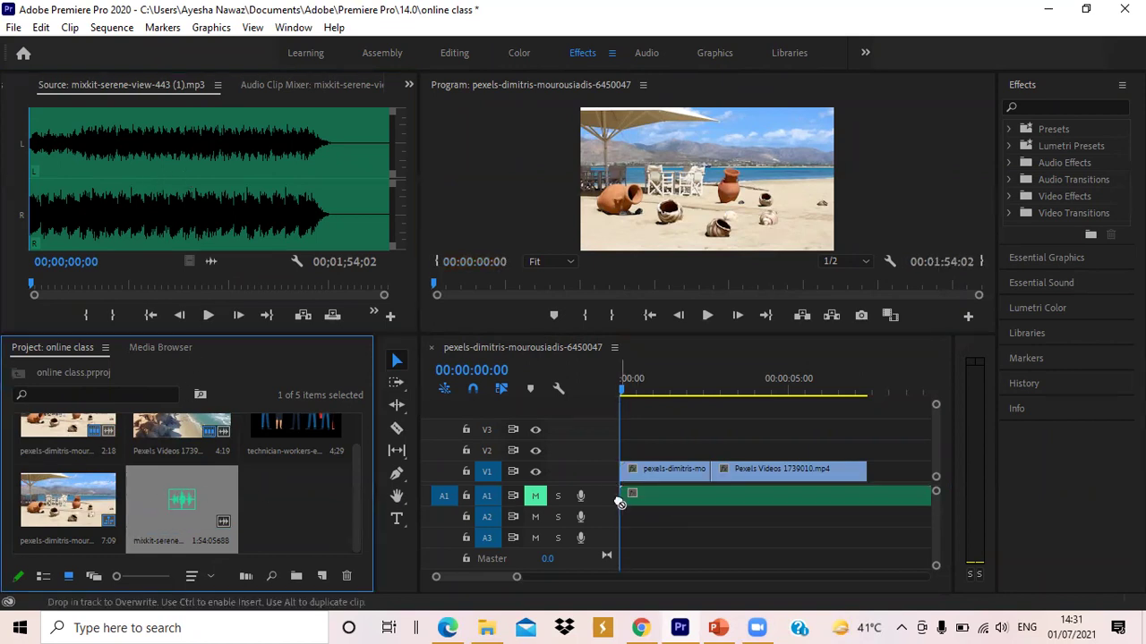
Play the sequence with the background music, raise the system volume, and replay it from 00:00:01:15.
left_click(706, 318)
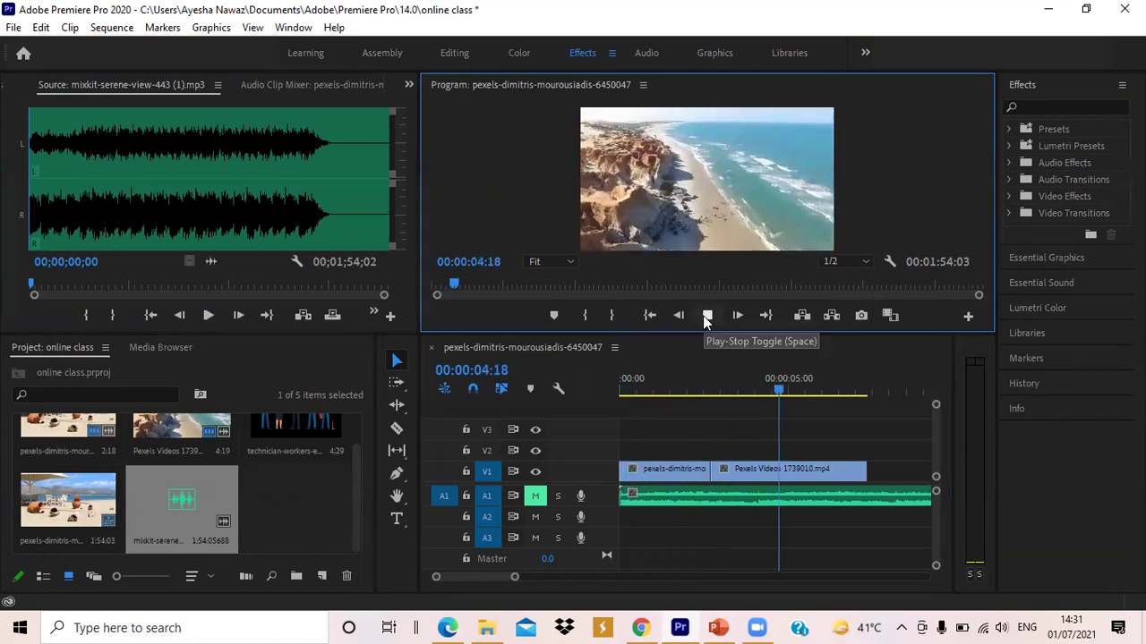
left_click(706, 317)
key("XF86AudioRaiseVolume")
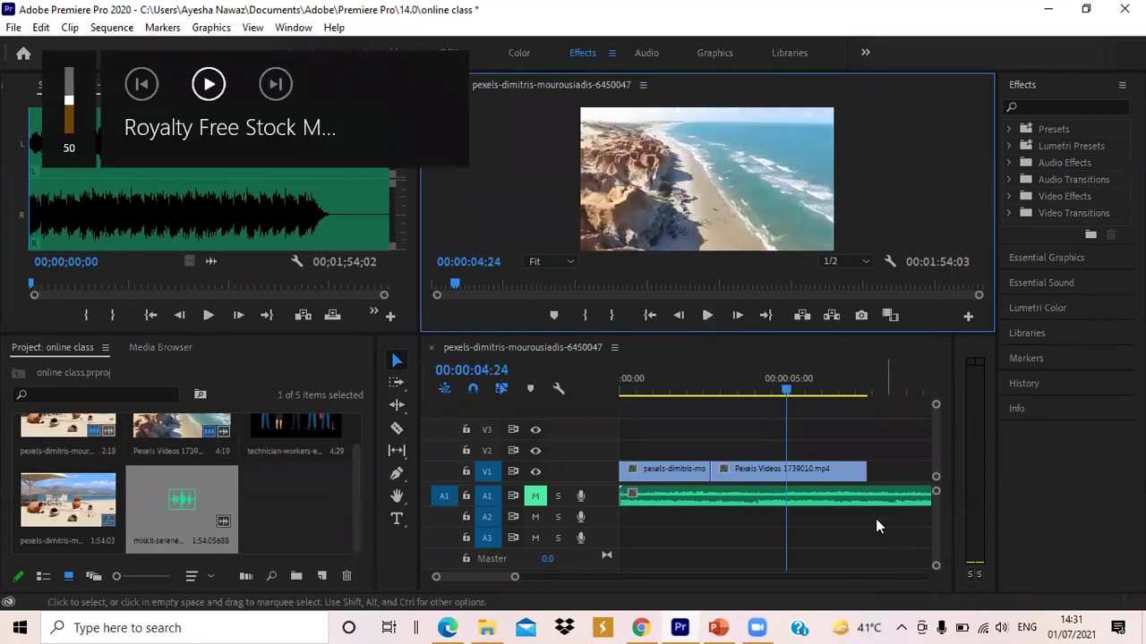
left_click_drag(785, 387, 669, 392)
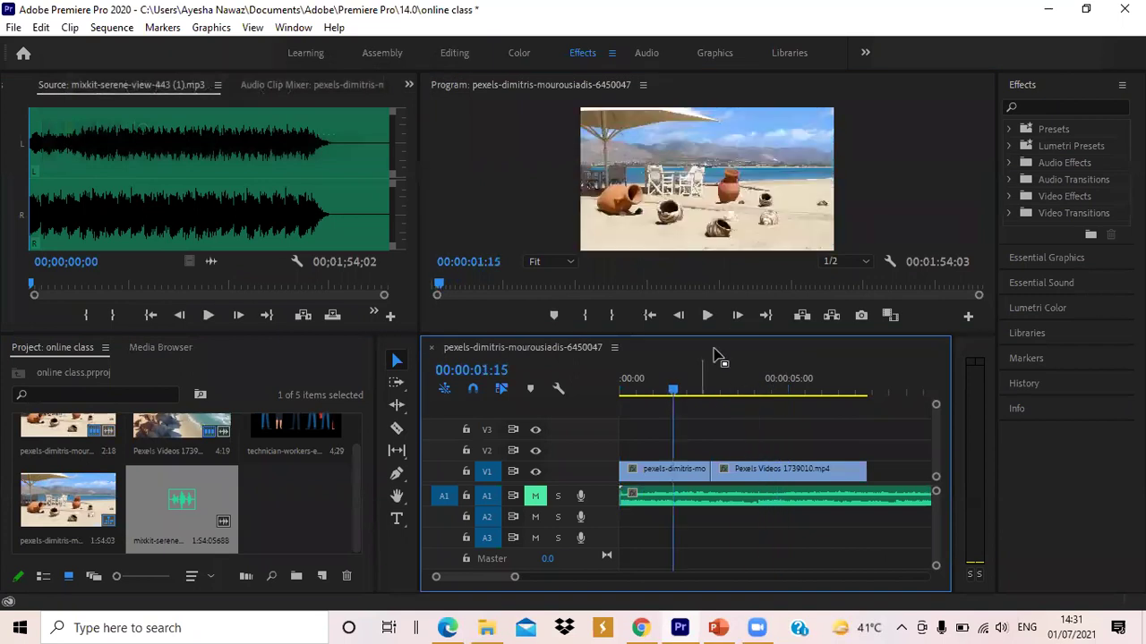
left_click(708, 315)
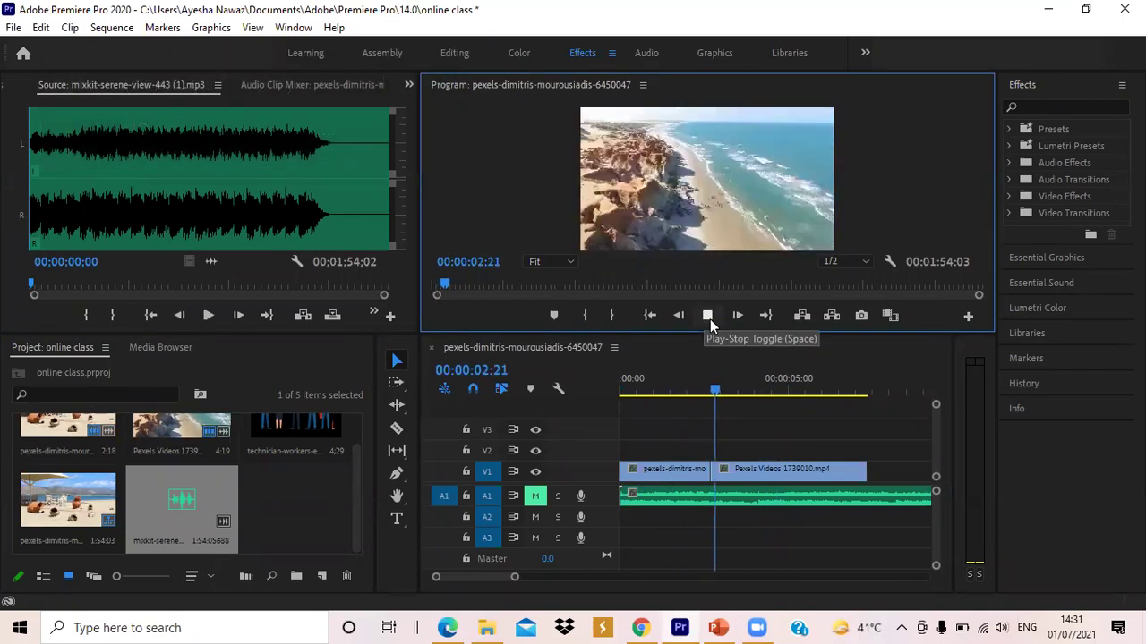
left_click(708, 316)
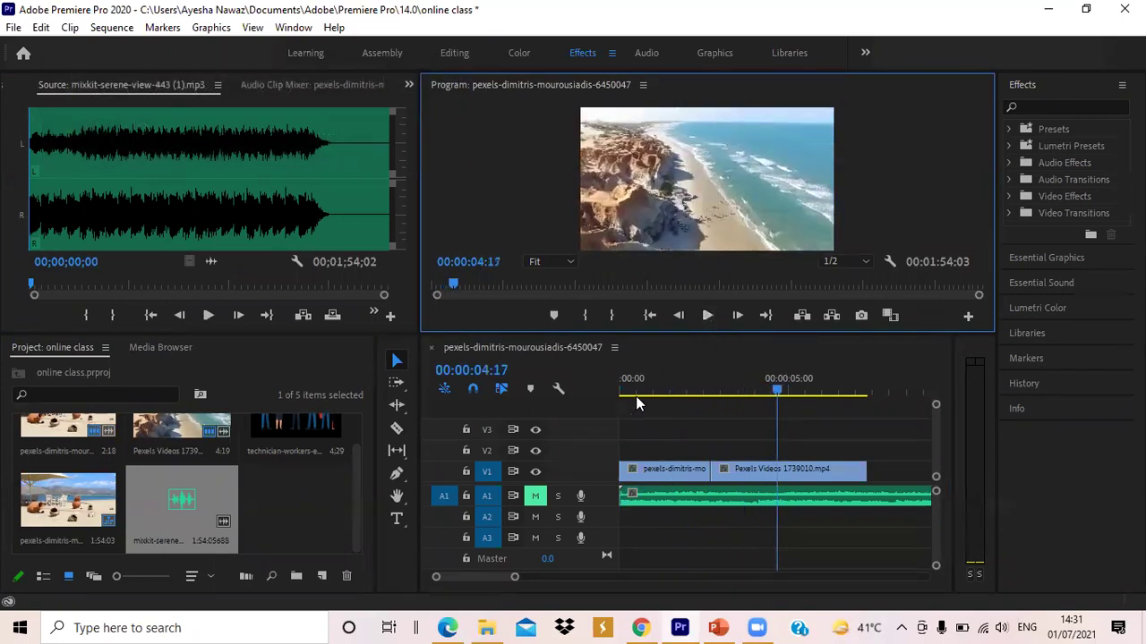
Lower the system volume and play the sequence from 00:00:00:19 with track A1 muted, stopping in the second clip.
left_click(536, 497)
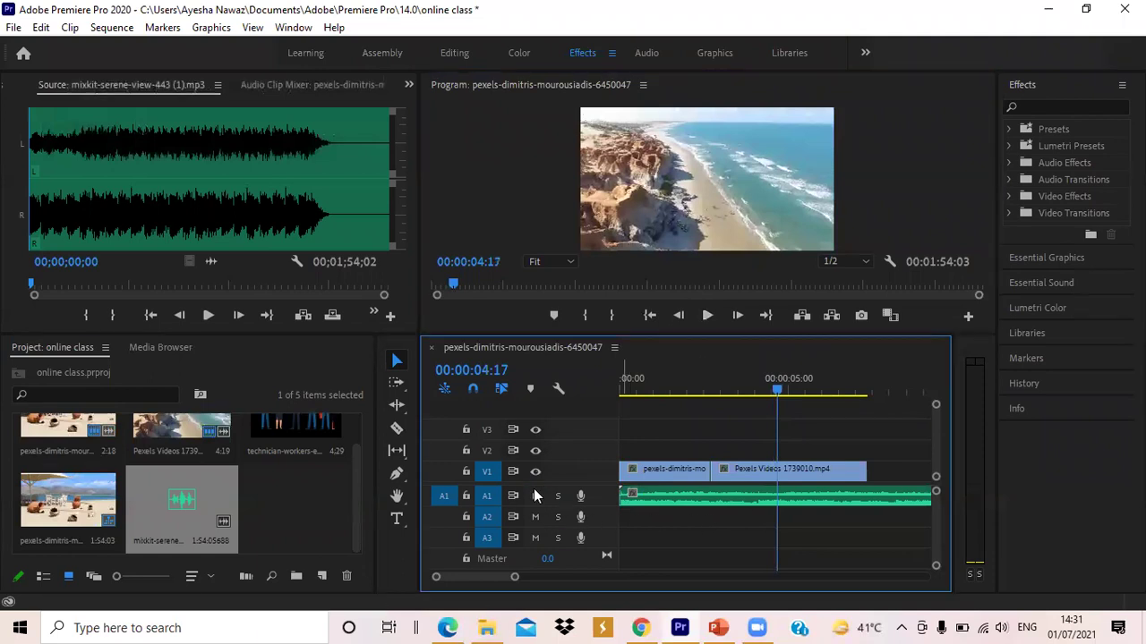
left_click_drag(777, 392, 645, 389)
key("XF86AudioLowerVolume")
key("XF86AudioLowerVolume")
key("XF86AudioLowerVolume")
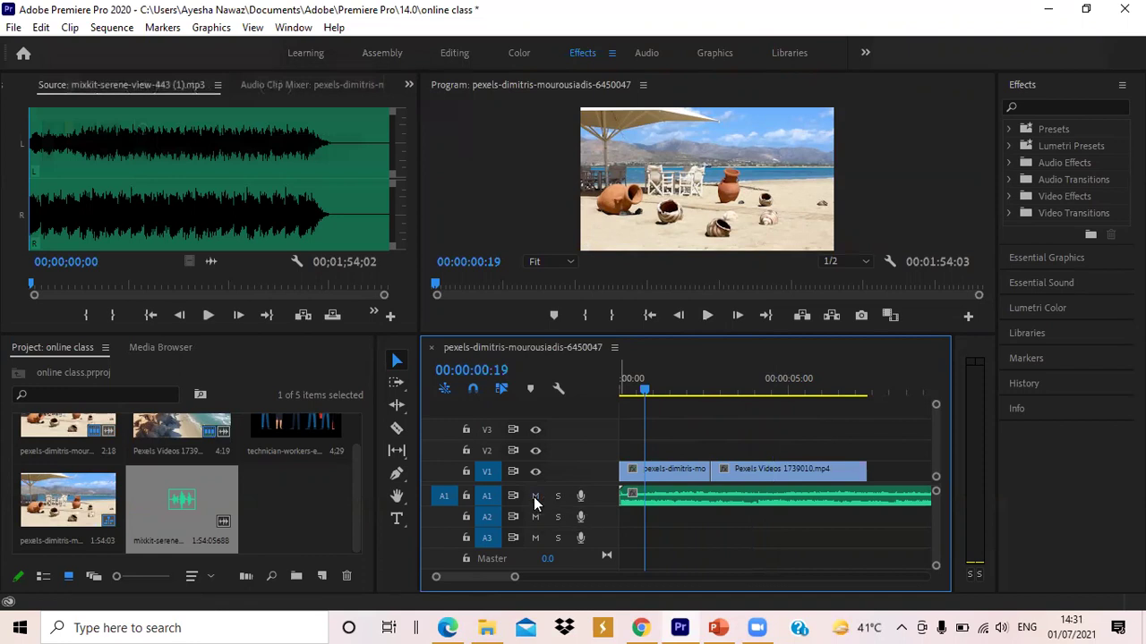
left_click(707, 316)
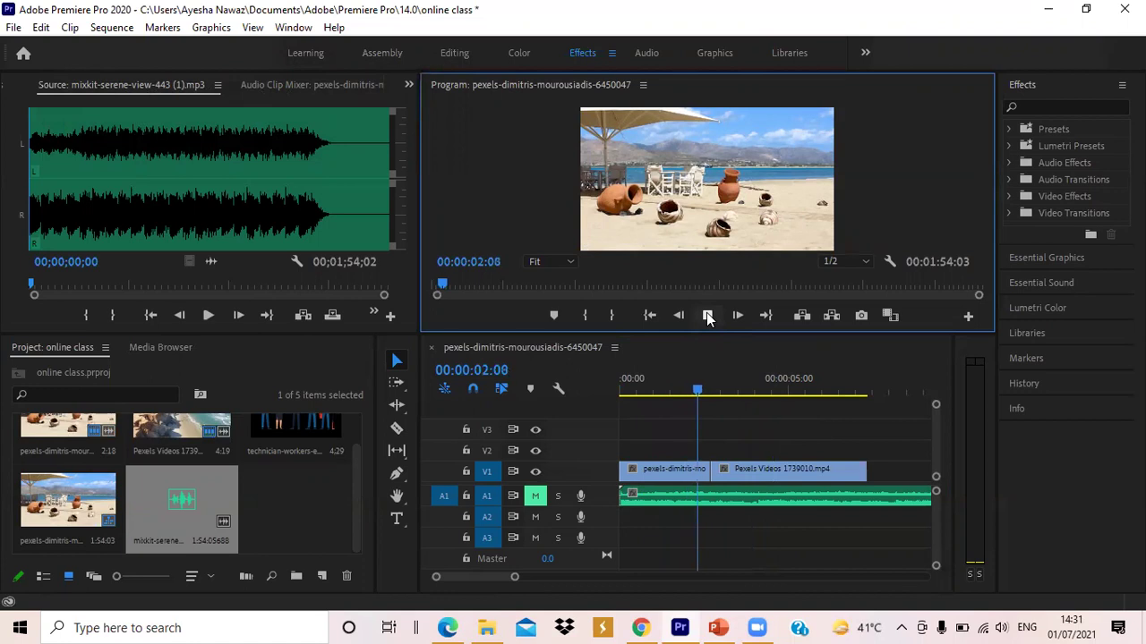
key("space")
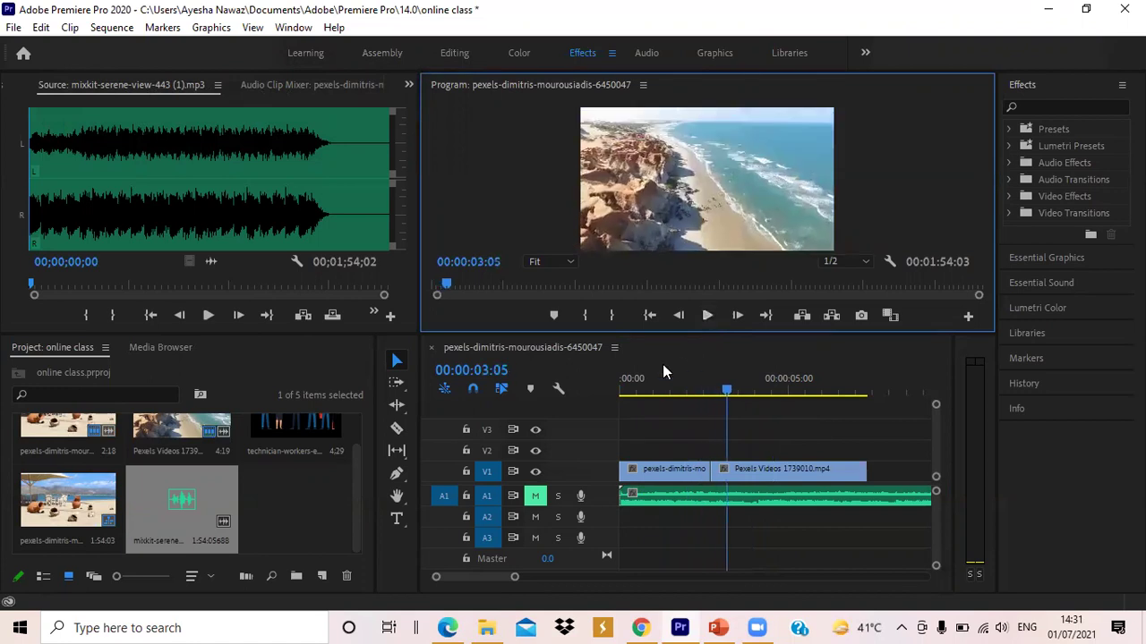
Unmute track A1, play the sequence from the start with the music, and return the playhead to the beginning.
left_click(535, 497)
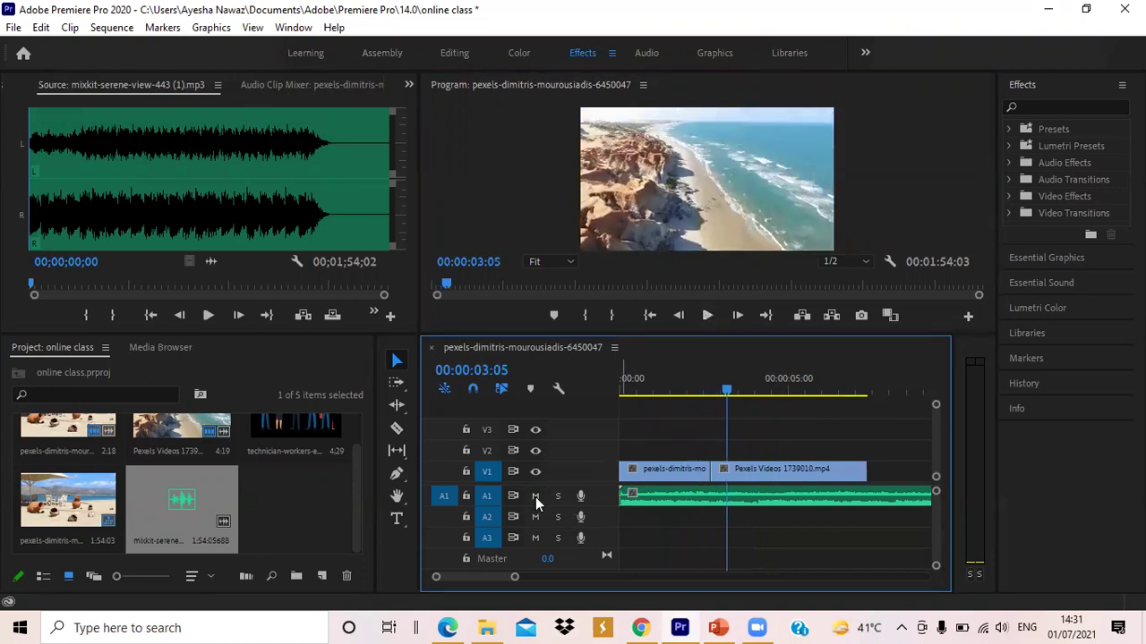
left_click_drag(726, 390, 611, 401)
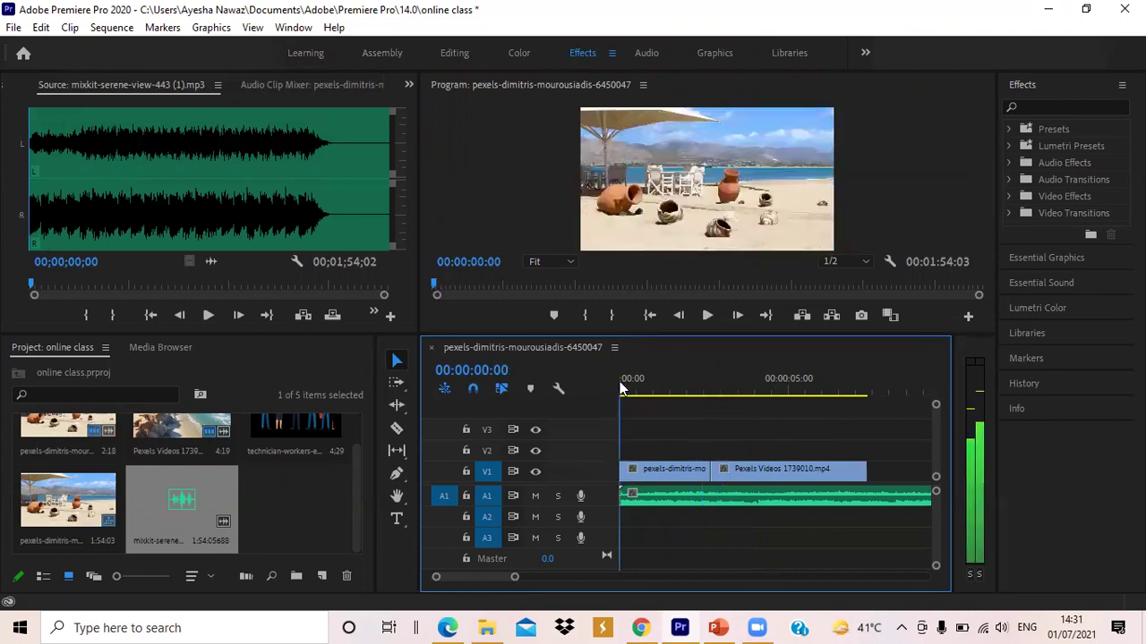
left_click(708, 316)
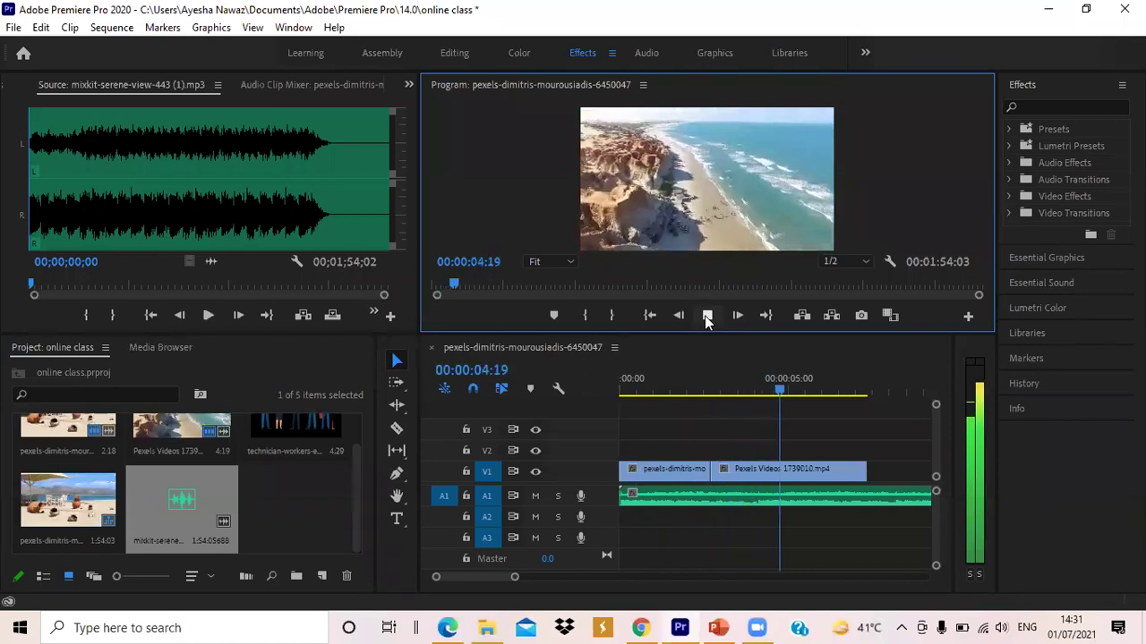
left_click(707, 316)
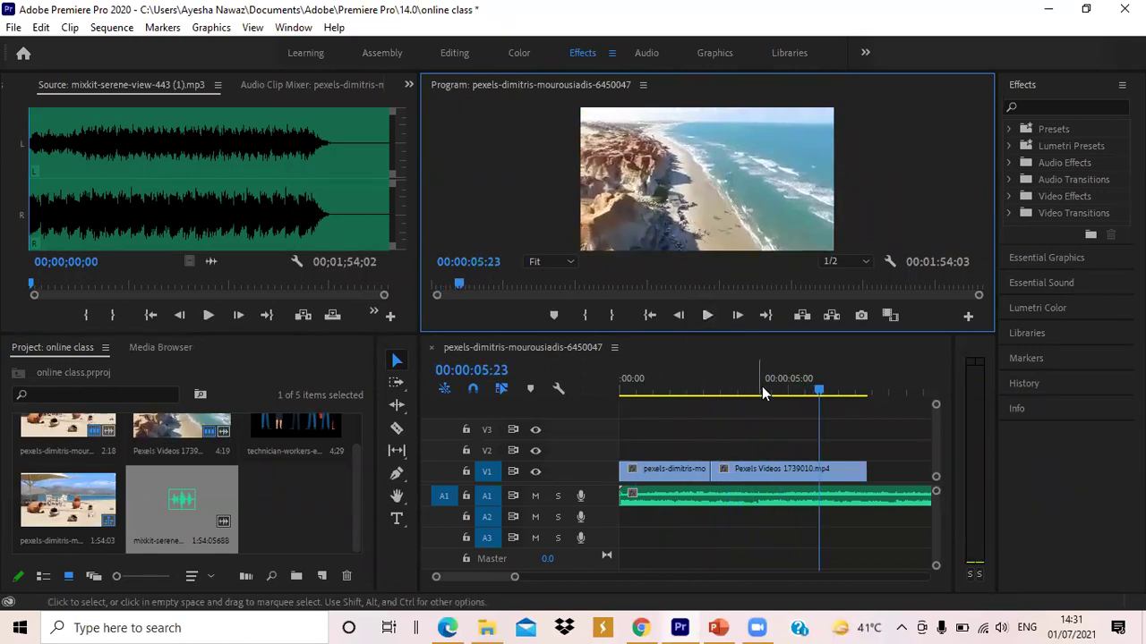
left_click_drag(762, 394, 618, 383)
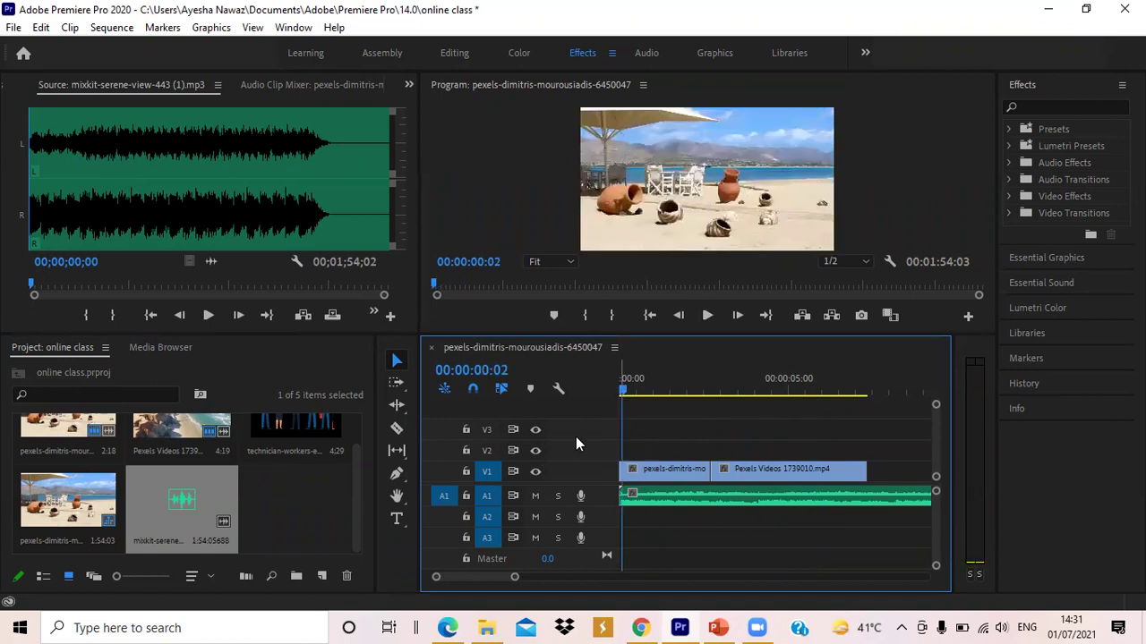
Hide the output of track V1, play the sequence with sound only, and return the playhead to the start.
left_click(536, 471)
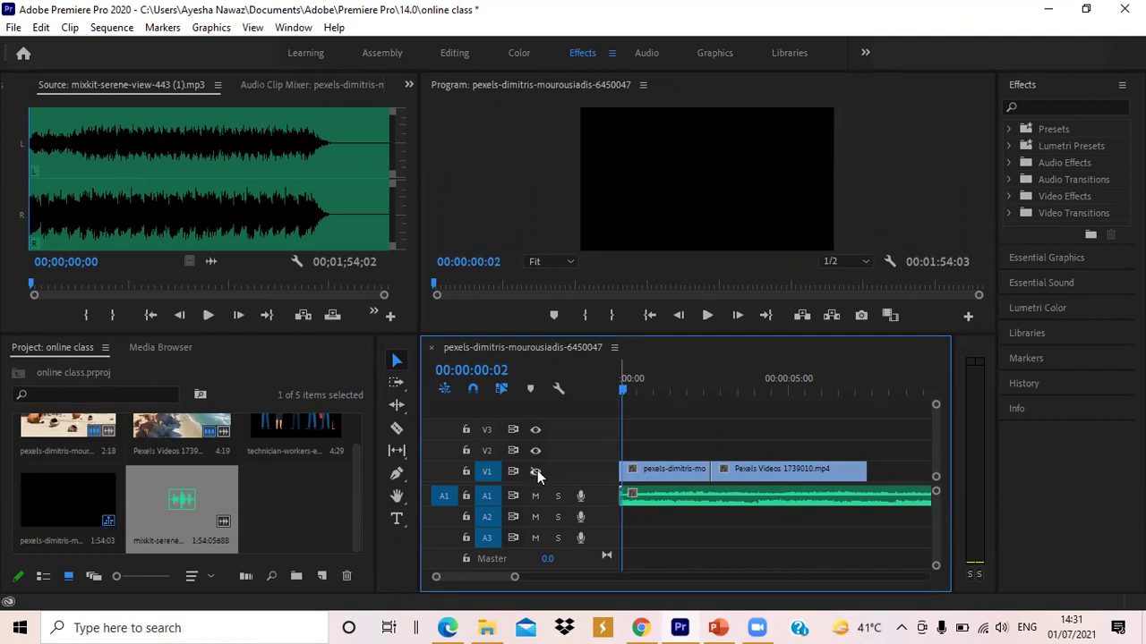
left_click(706, 324)
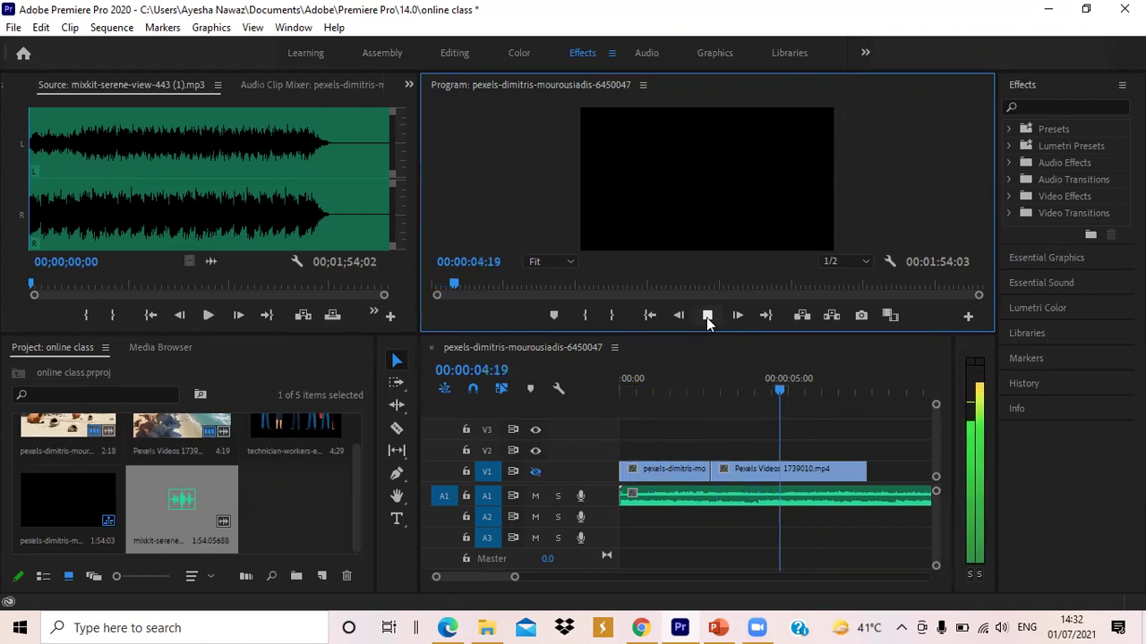
left_click(706, 316)
left_click_drag(799, 394, 604, 381)
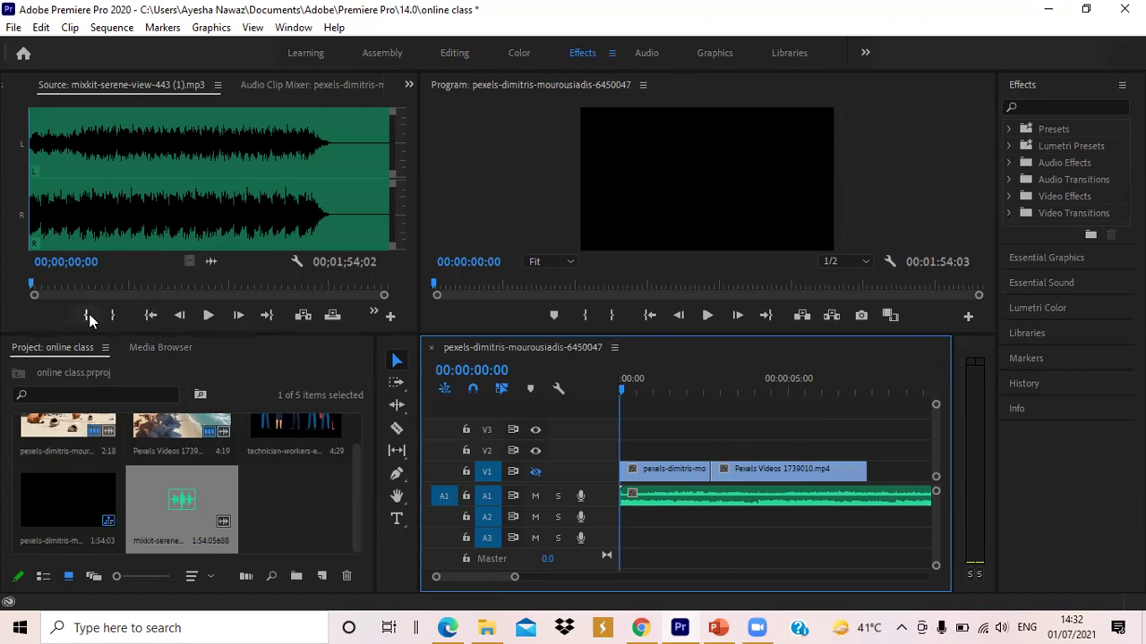
Audition the beginning of the mixkit-serene-view music in the Source monitor and lower the system volume to 20.
left_click(208, 315)
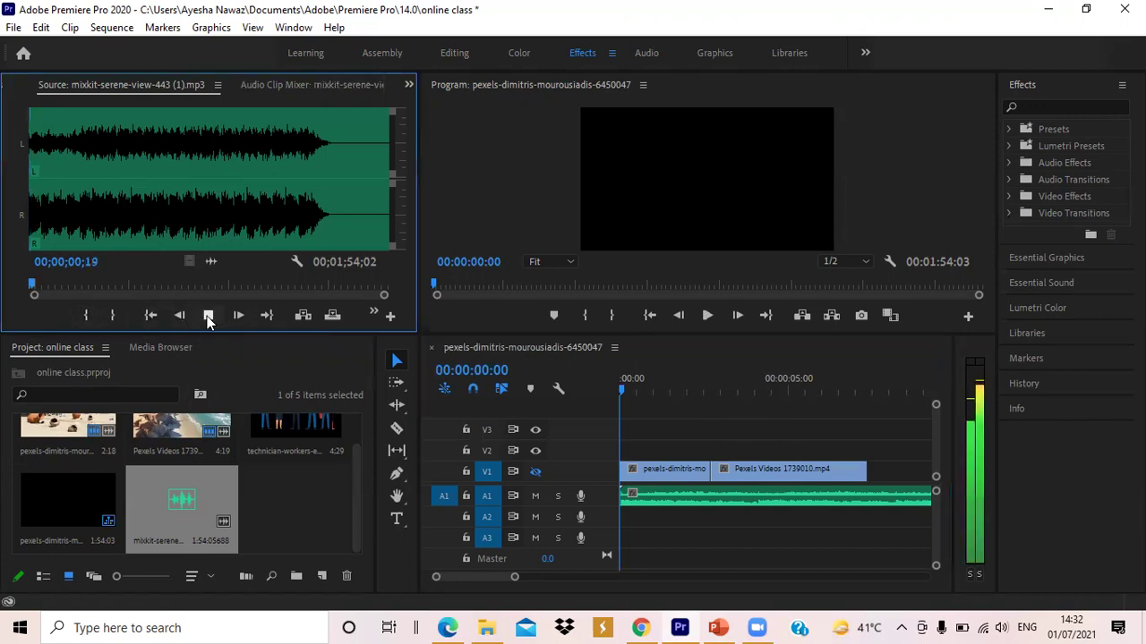
left_click(208, 315)
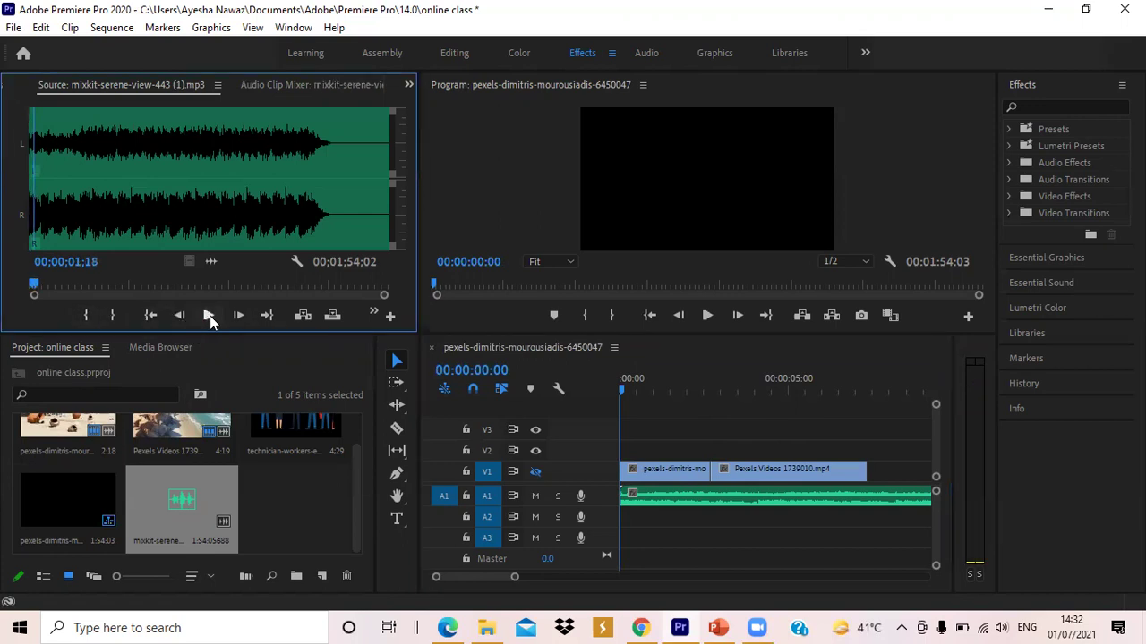
key("XF86AudioLowerVolume")
key("XF86AudioLowerVolume")
key("XF86AudioLowerVolume")
key("XF86AudioLowerVolume")
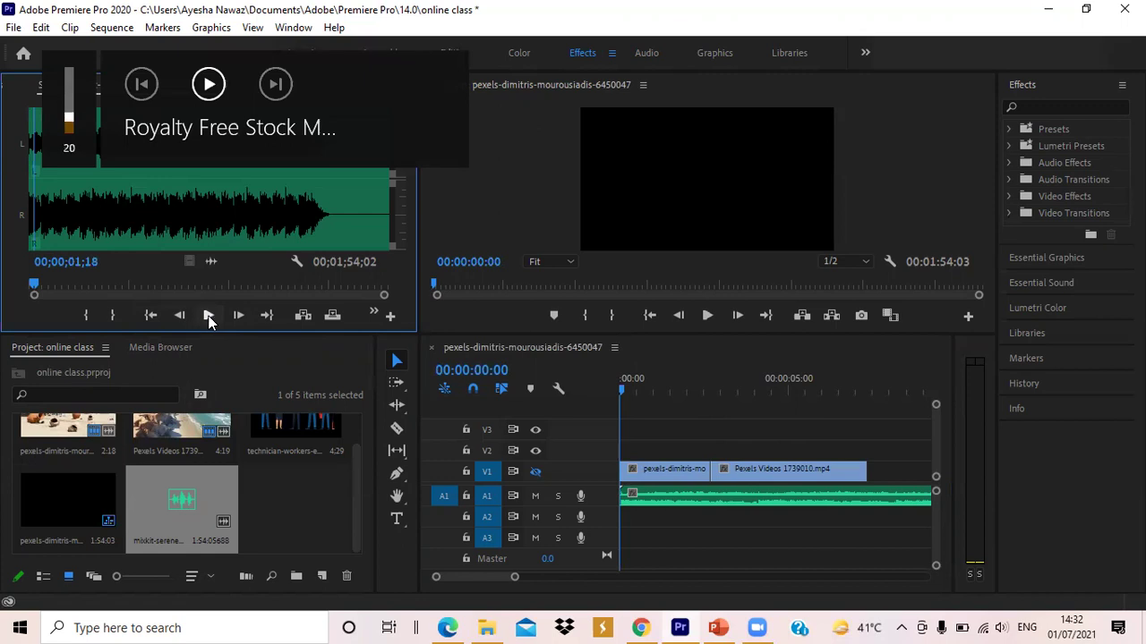
Play the source music on to 00;00;07;11 and mark the In point there.
left_click(208, 315)
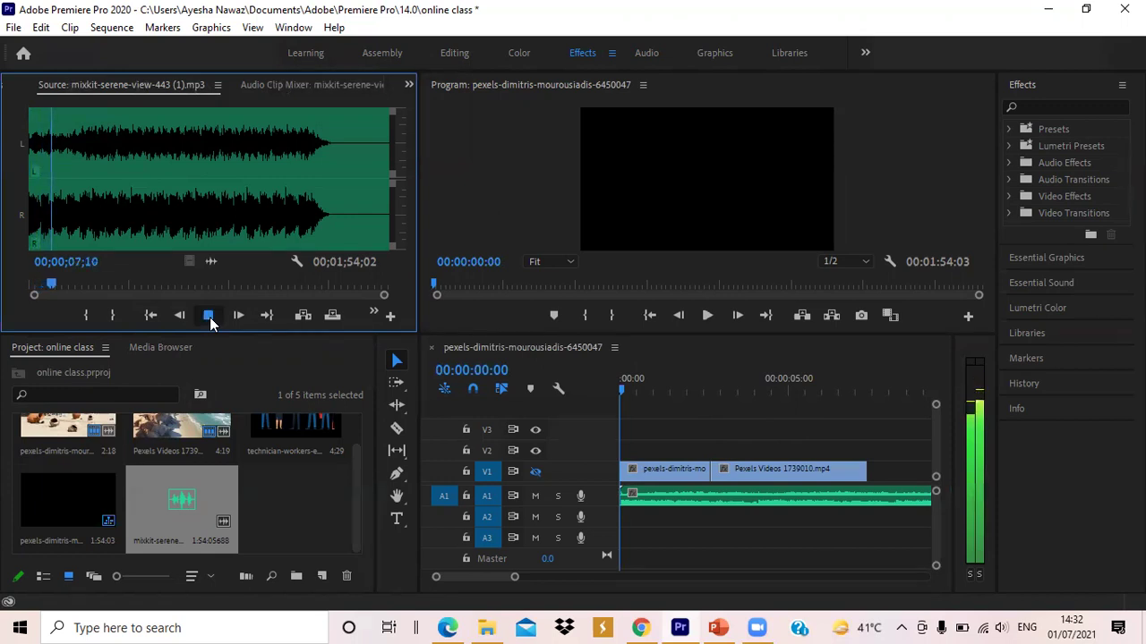
left_click(209, 317)
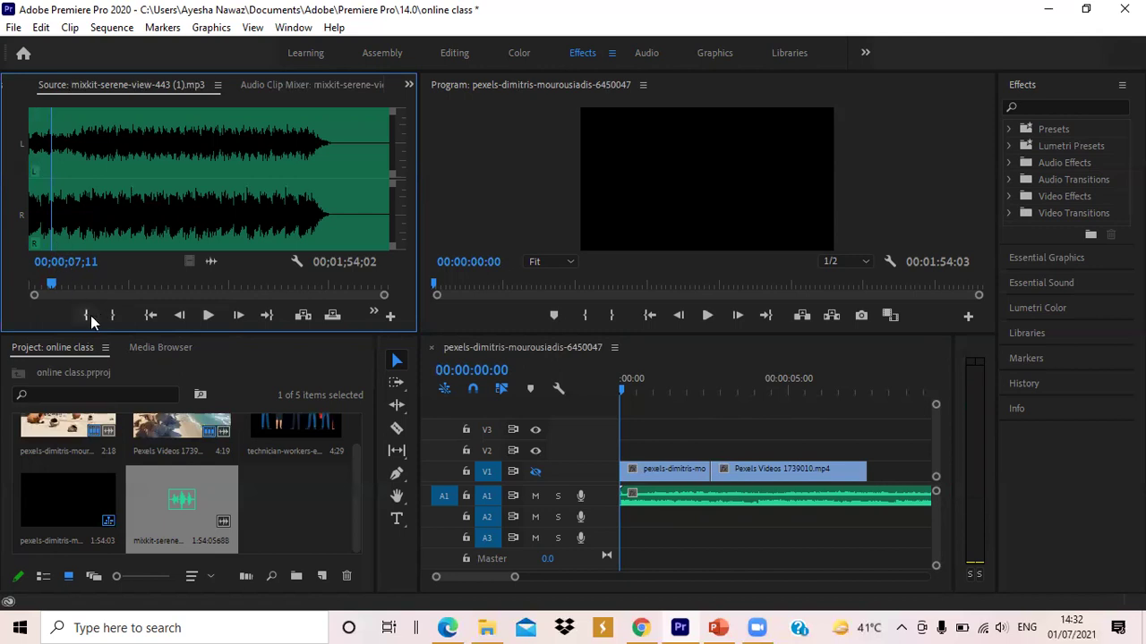
left_click(88, 320)
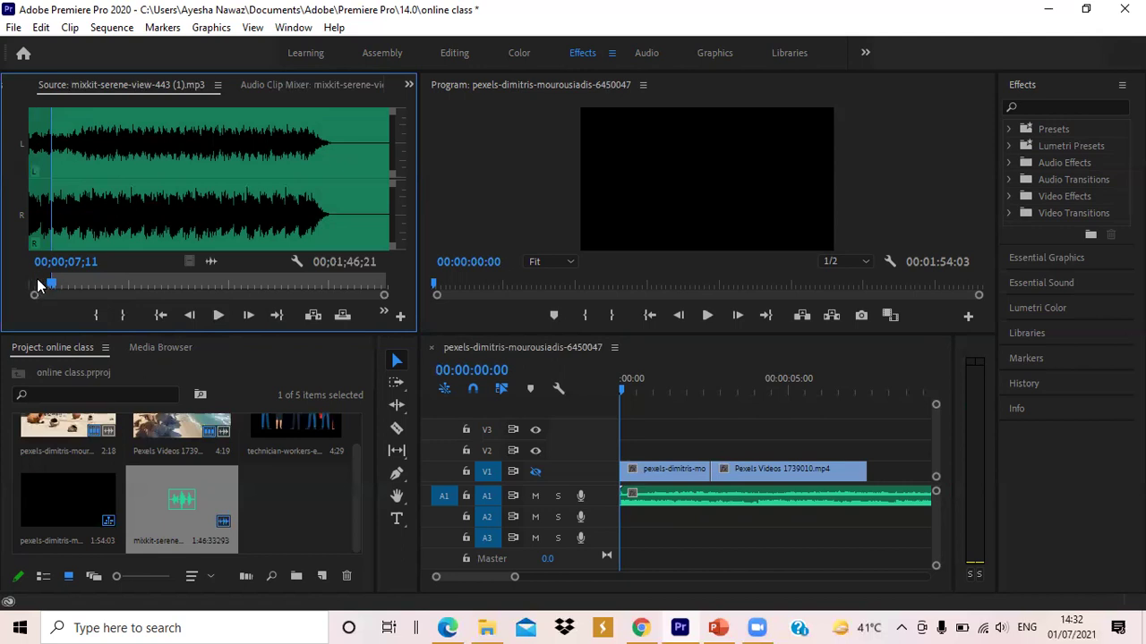
Play the source music on to 00;00;14;08 and mark the Out point there.
left_click(220, 313)
left_click(227, 309)
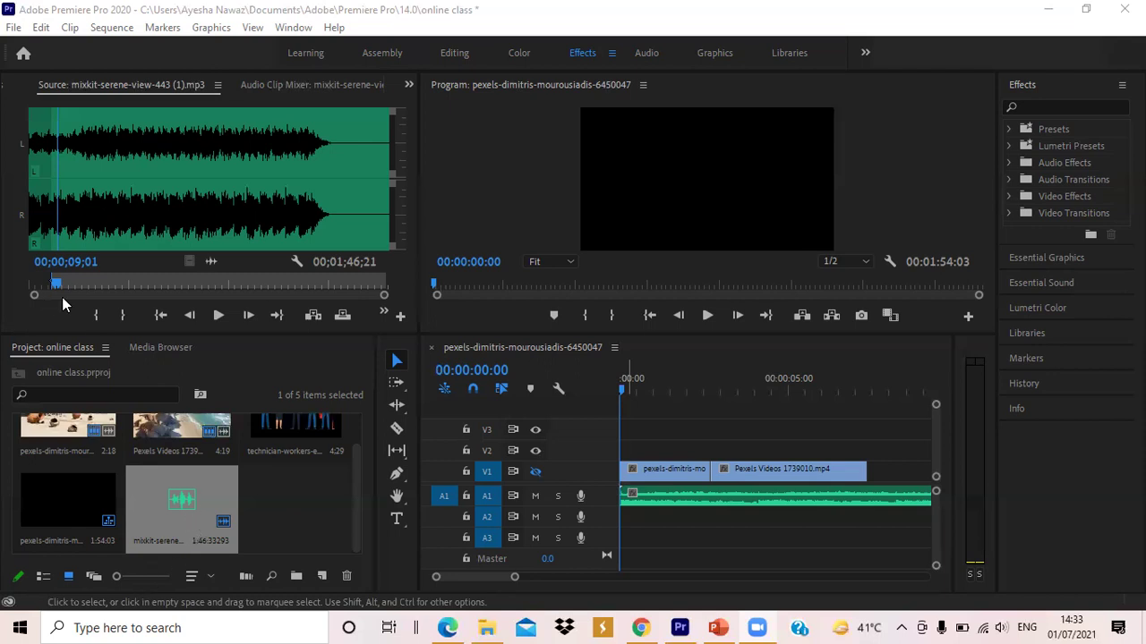
left_click(217, 316)
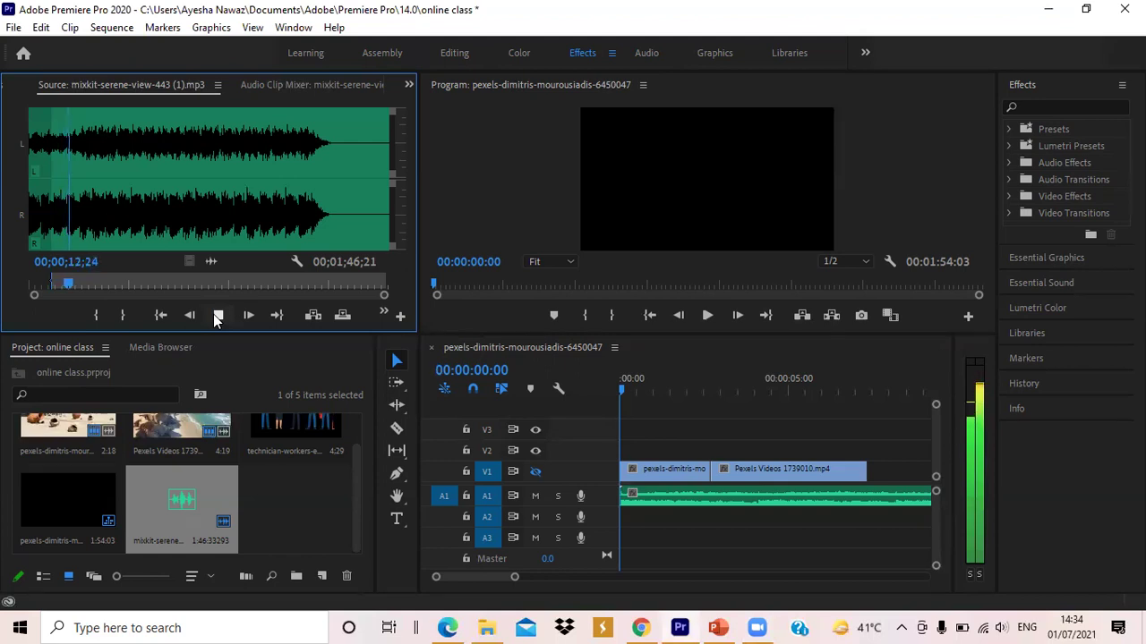
left_click(218, 316)
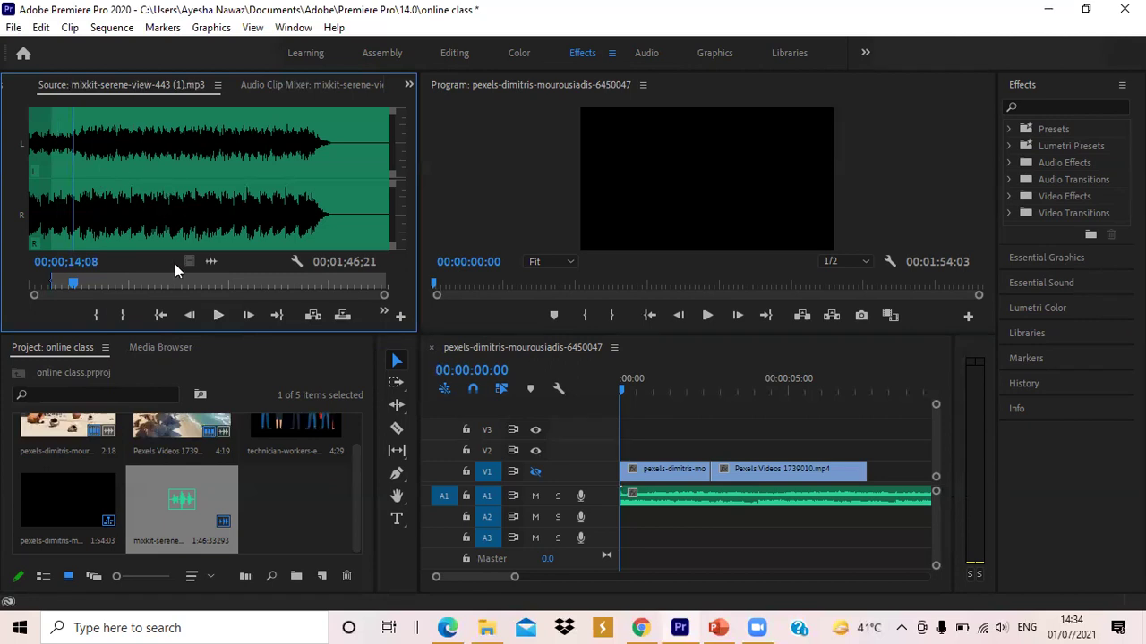
left_click(119, 314)
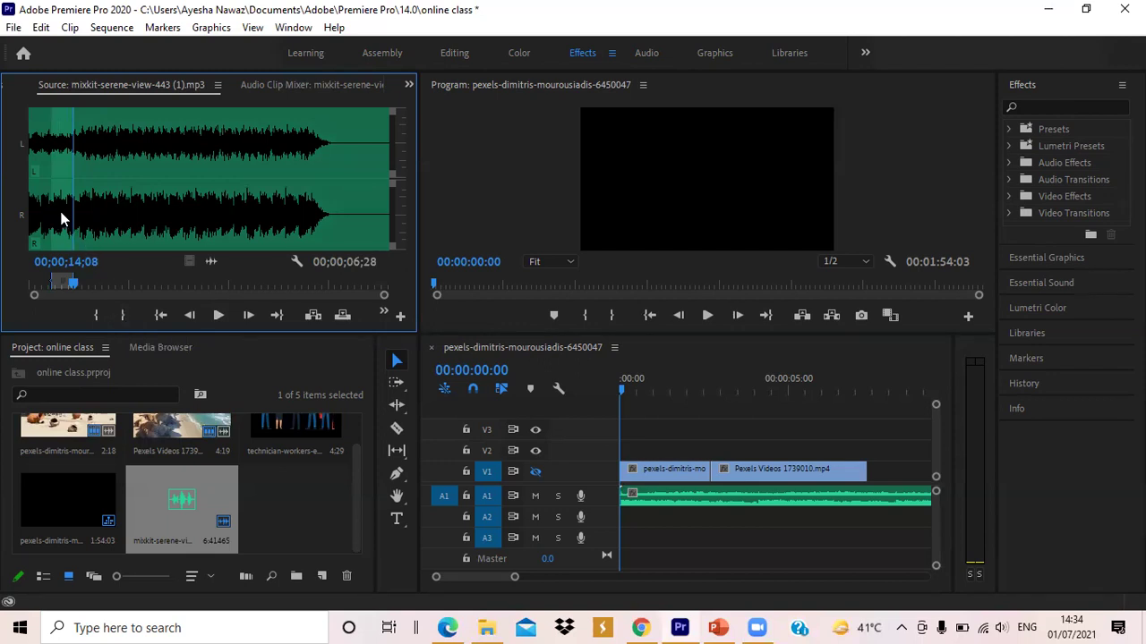
Place the audio between the source music's In and Out points on track A3 at the start of the sequence.
left_click_drag(64, 213, 55, 237)
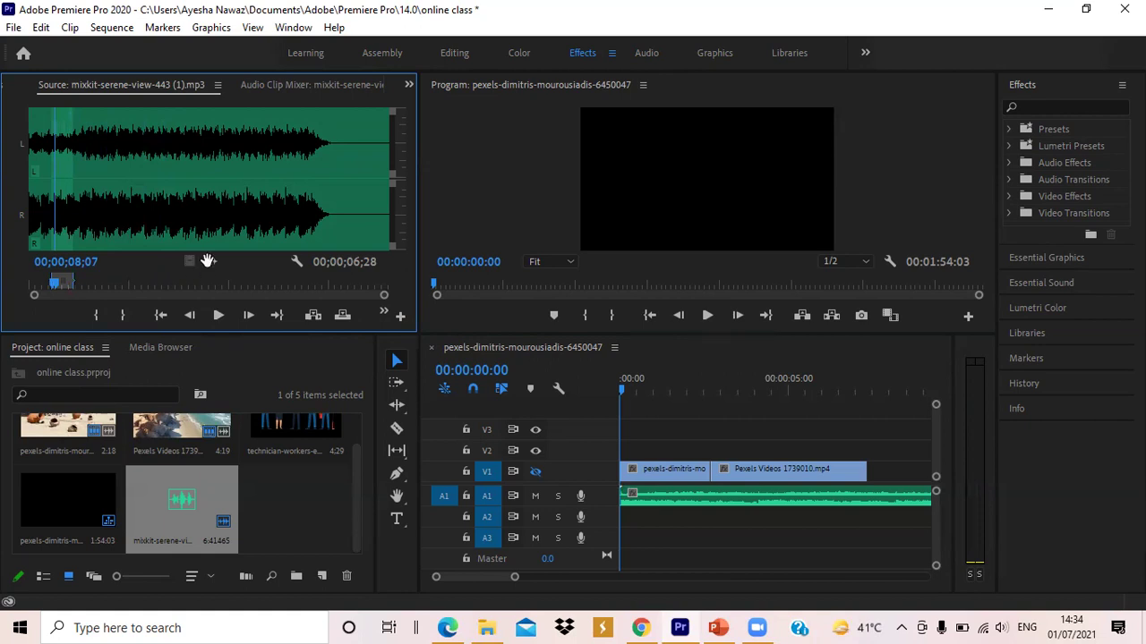
left_click_drag(210, 261, 633, 529)
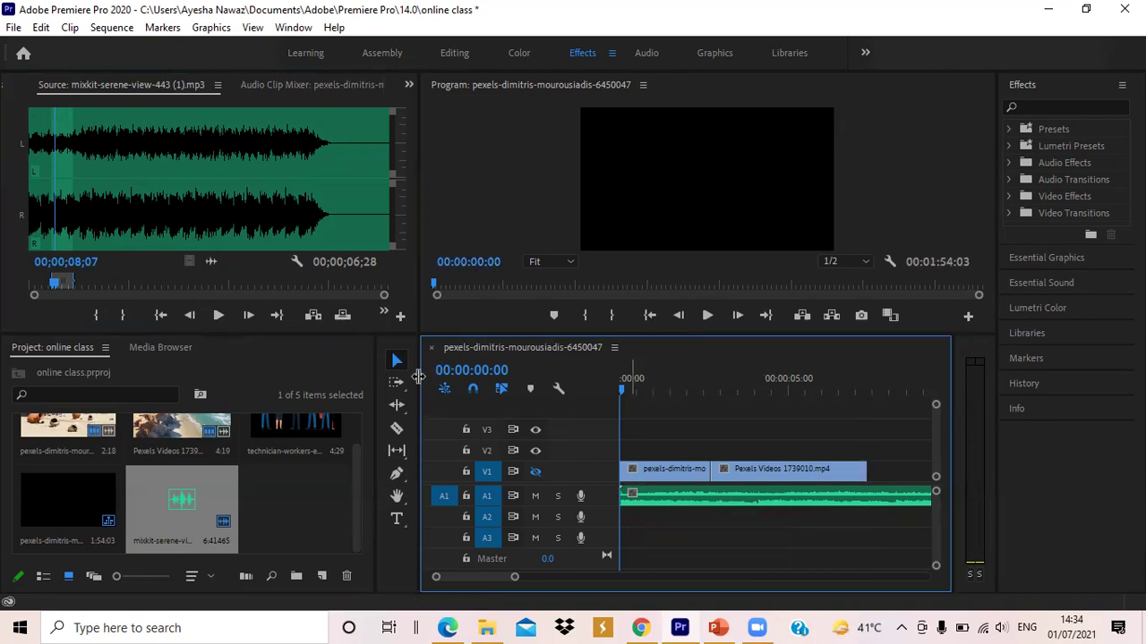
left_click_drag(211, 262, 631, 553)
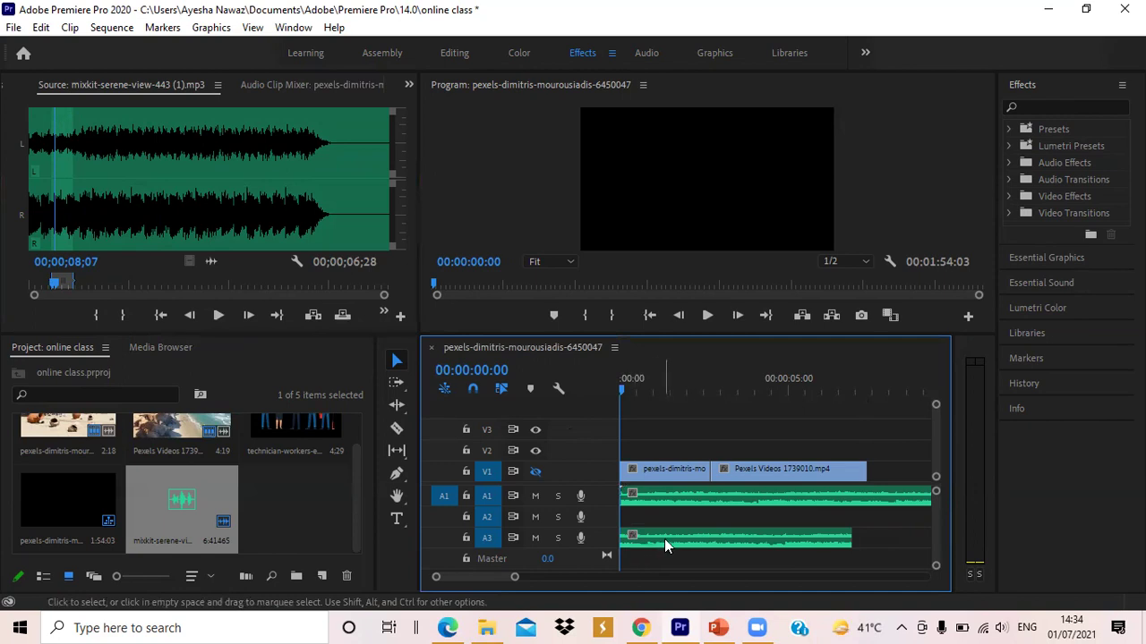
Cut the full-length music clip from track A1 and move the trimmed music from A3 to the start of A1.
left_click(692, 500)
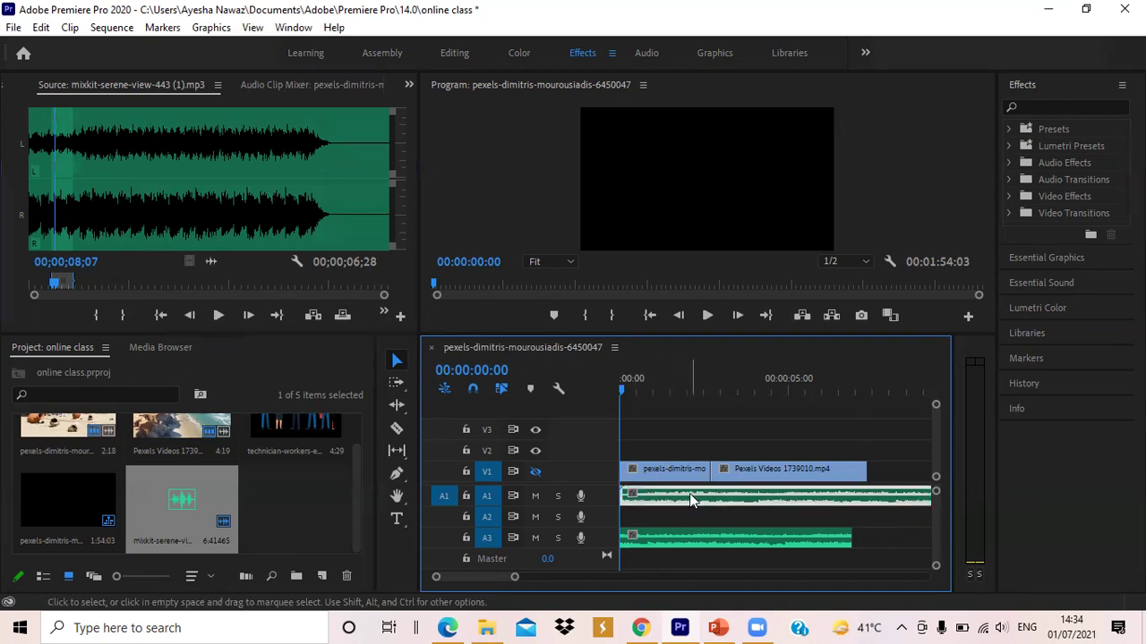
right_click(689, 500)
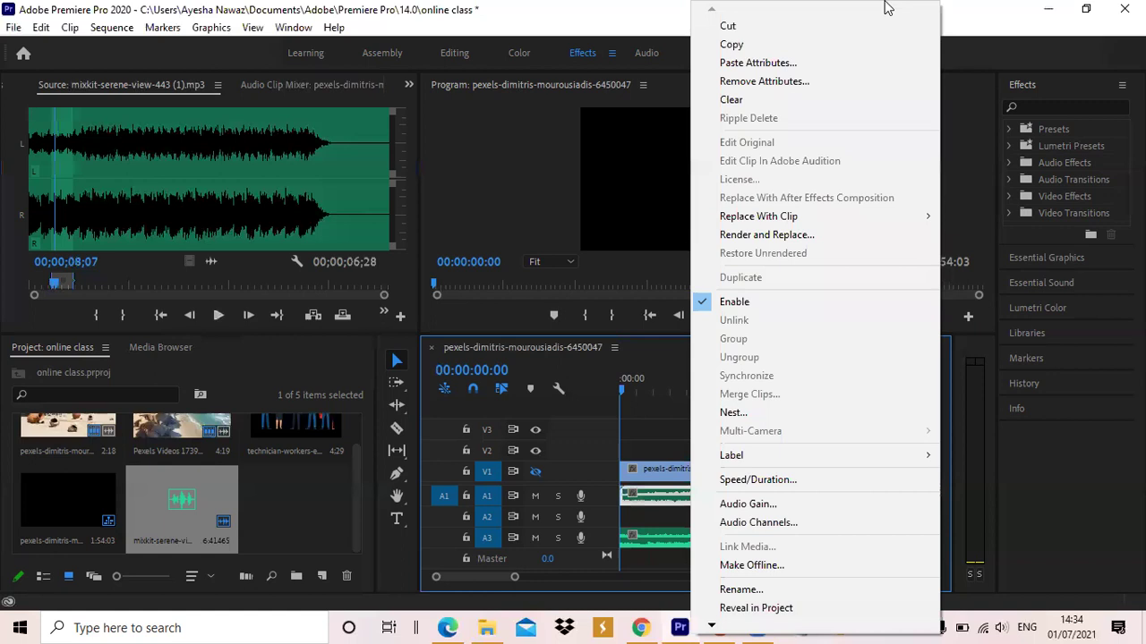
left_click(728, 25)
left_click_drag(631, 540, 646, 502)
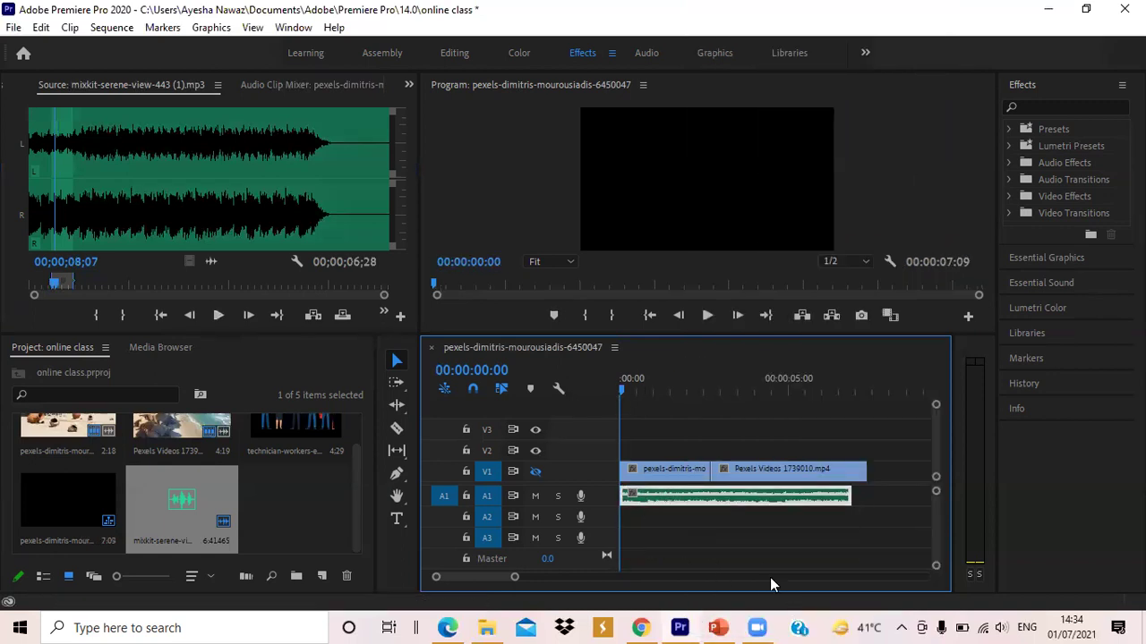
Play the sequence to hear the trimmed music and return the playhead to 00:00:00:00.
left_click(707, 316)
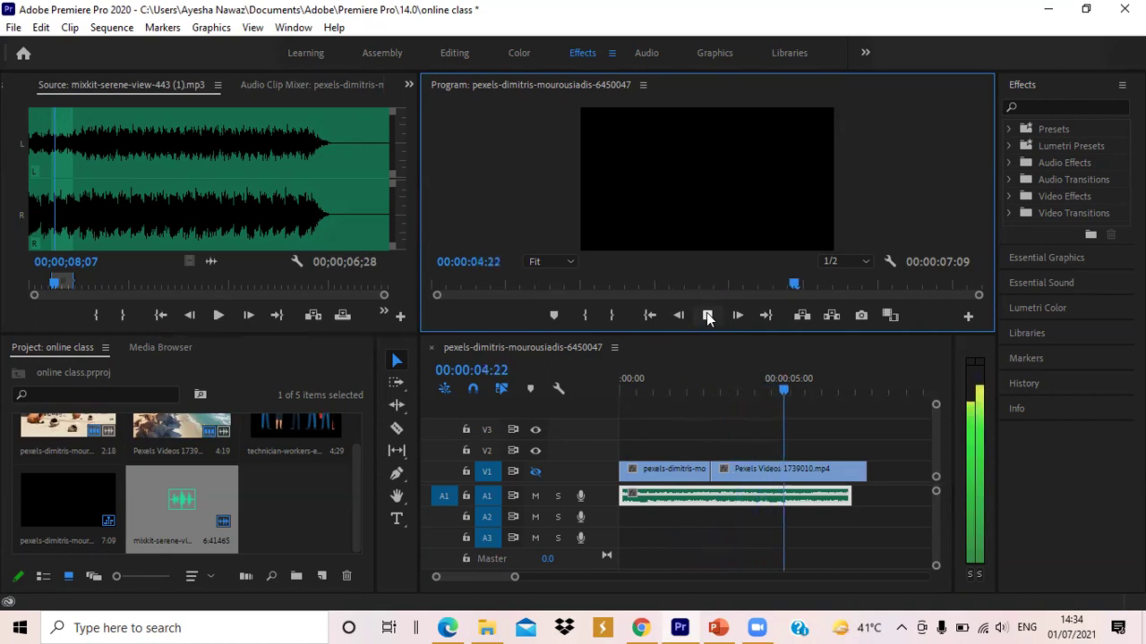
left_click(707, 316)
left_click_drag(800, 388, 622, 409)
left_click(621, 390)
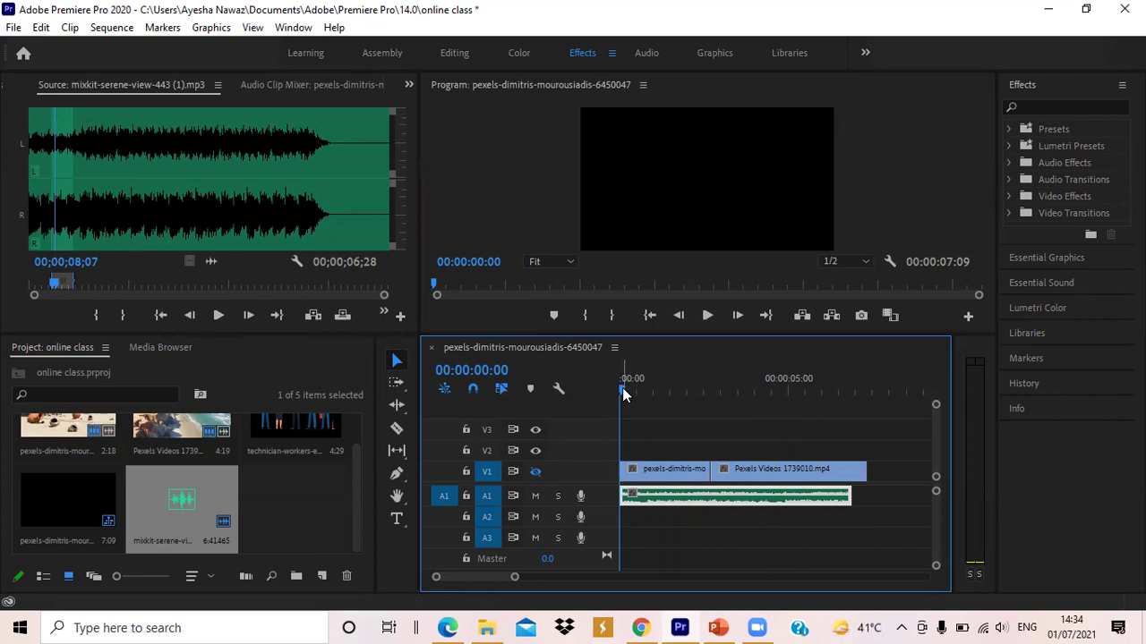
Show the output of track V1 again, play the clips with the trimmed music, and return the playhead to the start.
left_click(535, 472)
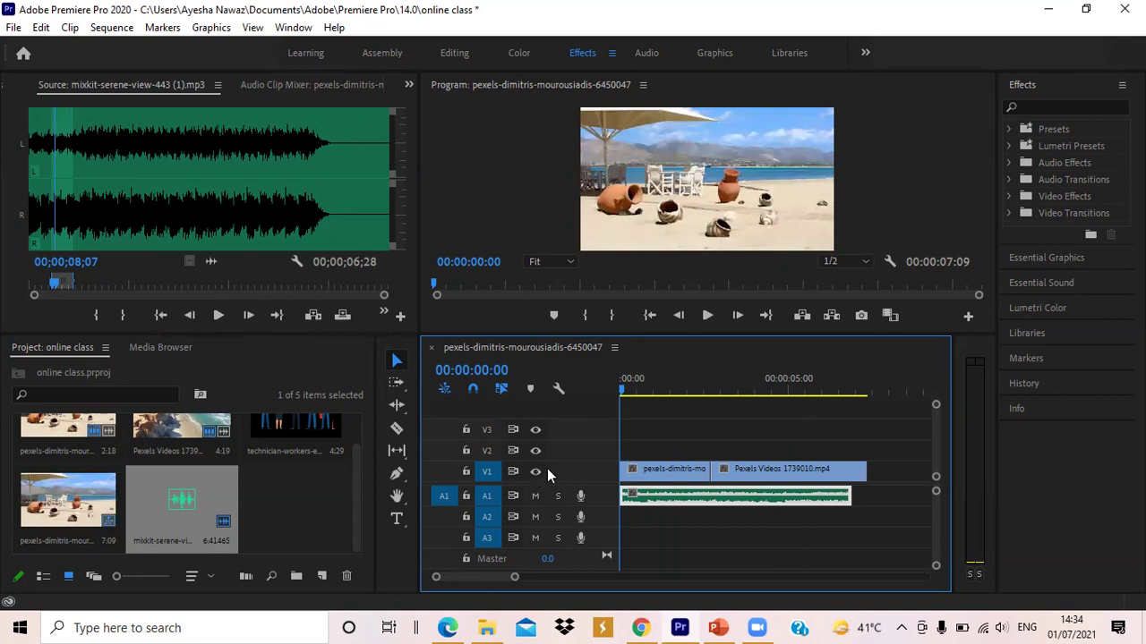
left_click(708, 315)
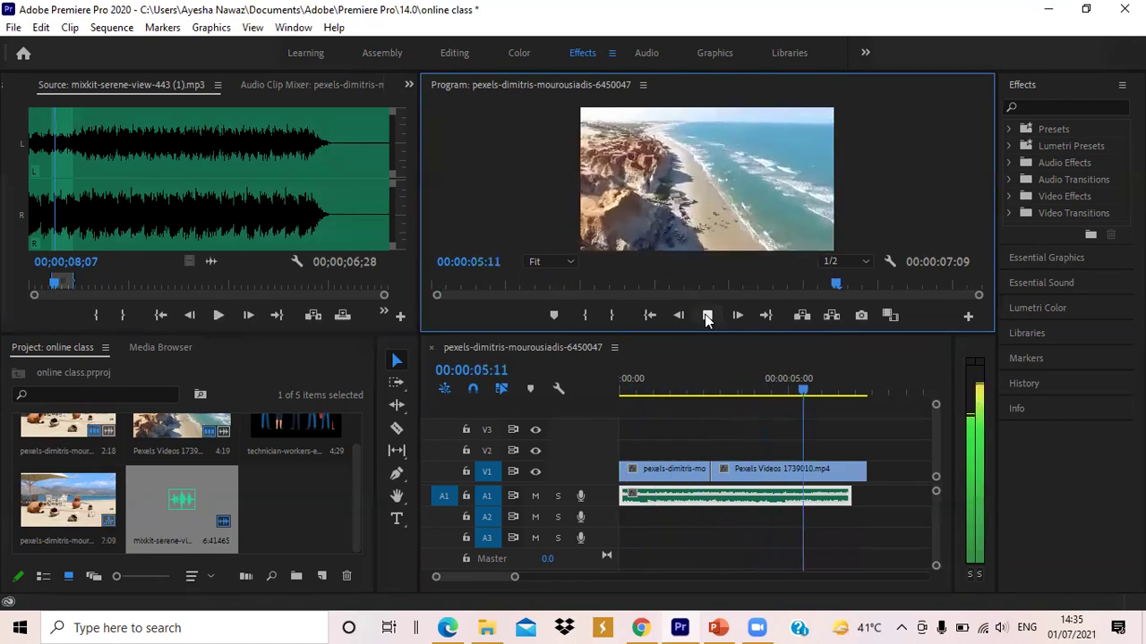
left_click(708, 316)
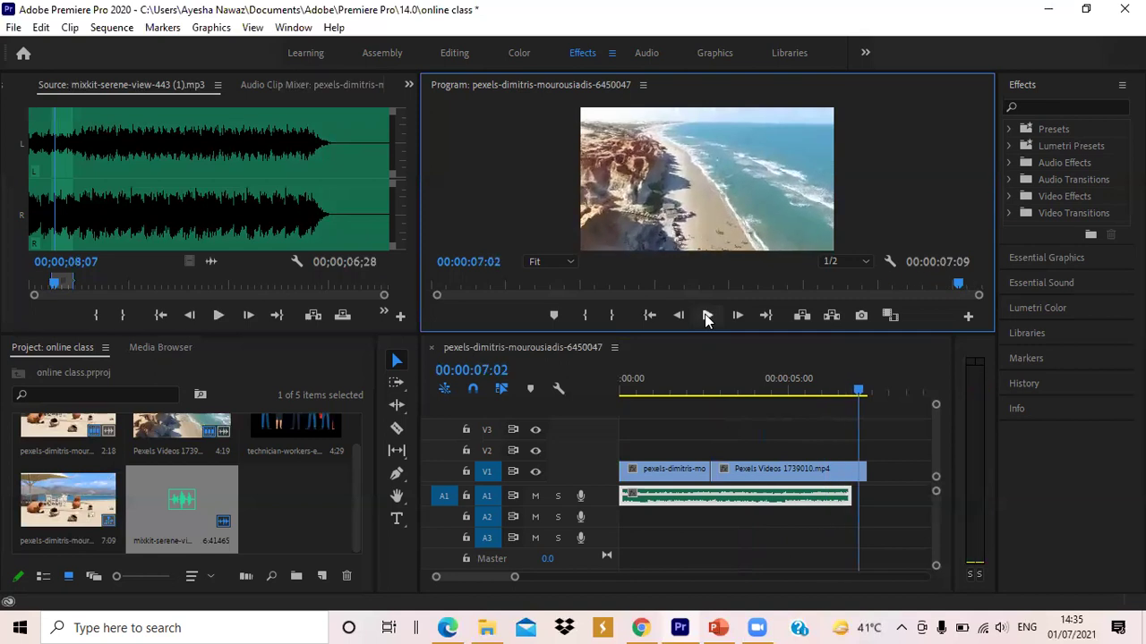
left_click_drag(860, 398, 608, 396)
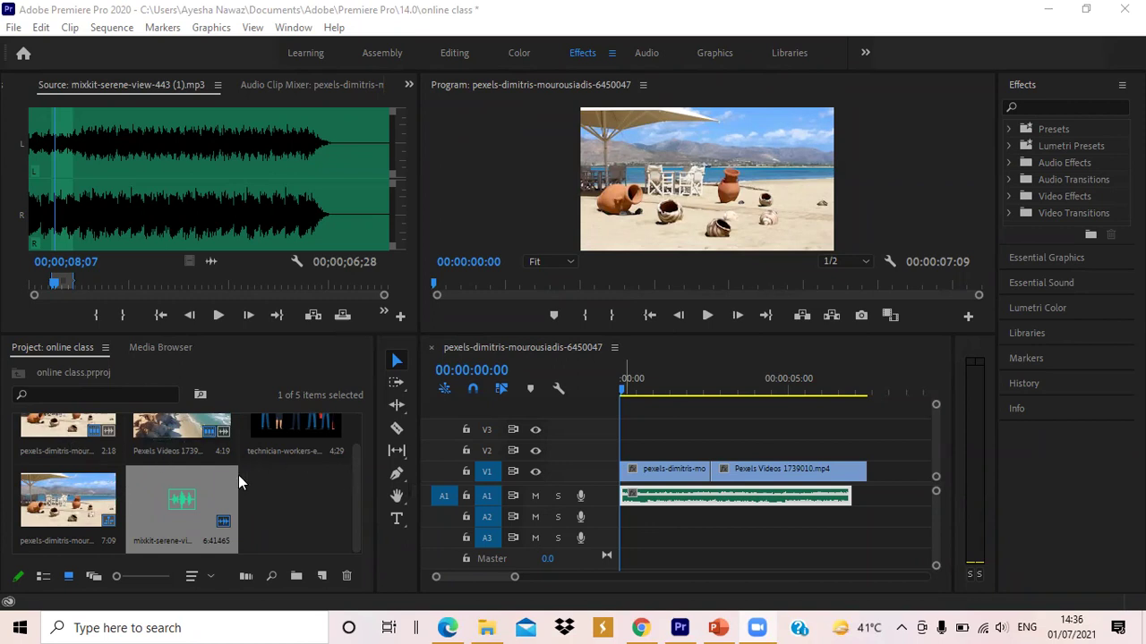
Import the aerial boats video and the green-cliff beach video from the Downloads folder into the project.
double_click(299, 502)
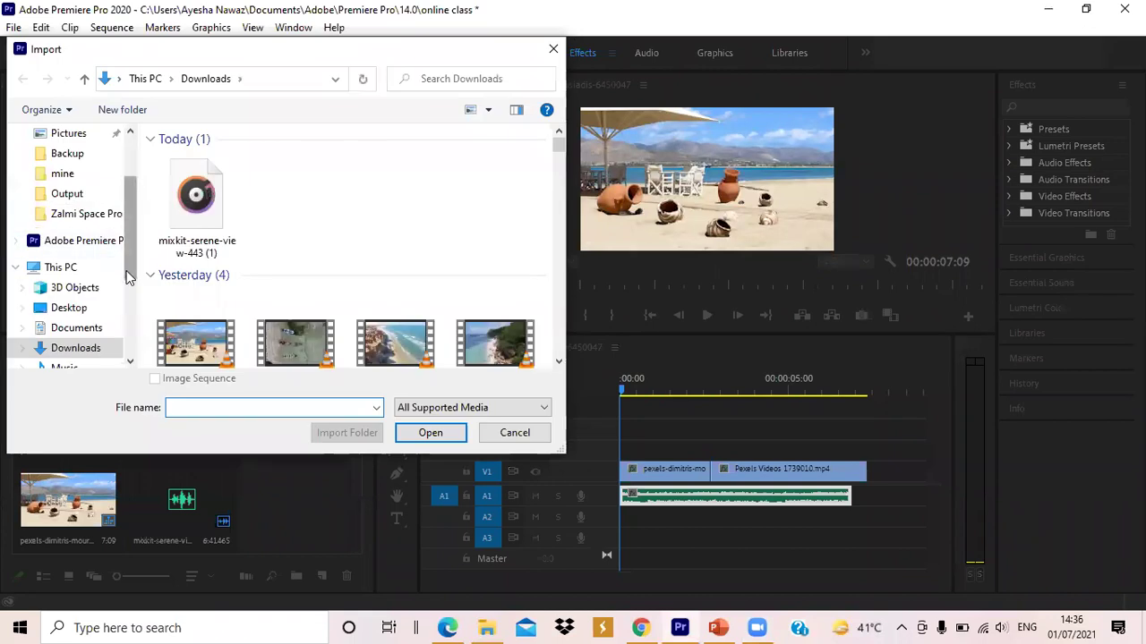
scroll(131, 283, "down", 1)
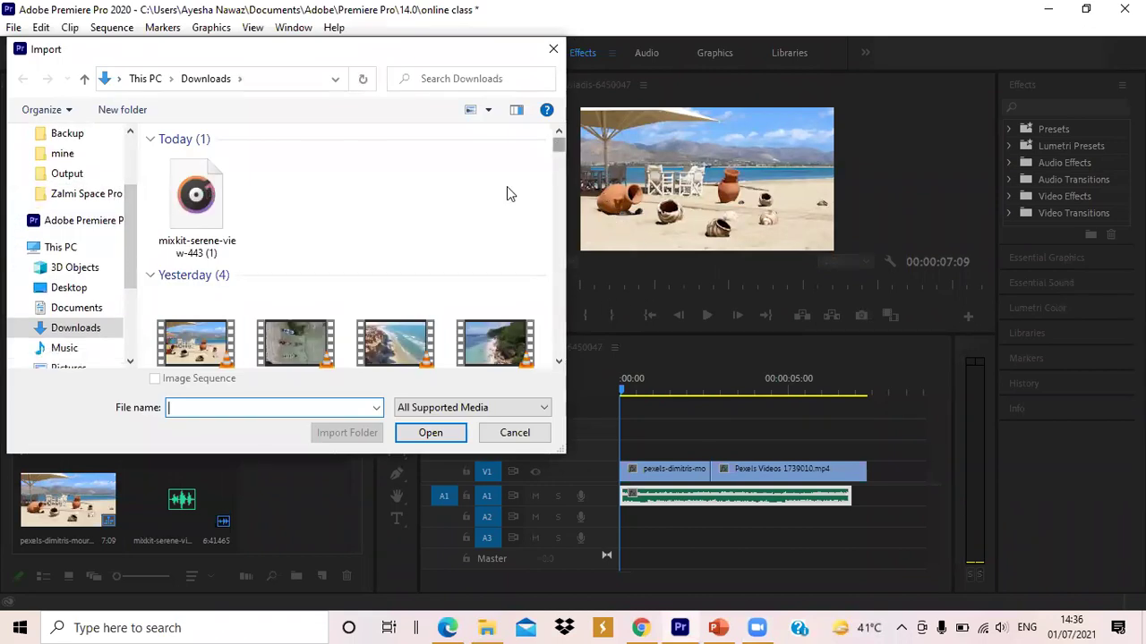
scroll(506, 187, "down", 1)
left_click(299, 257)
double_click(300, 256)
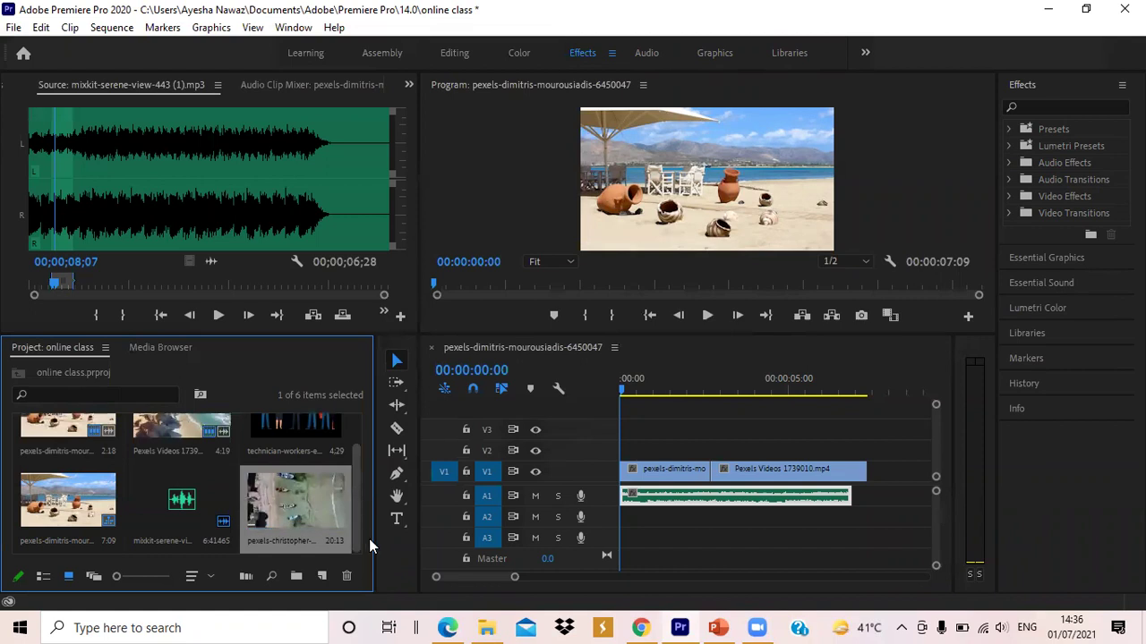
double_click(232, 552)
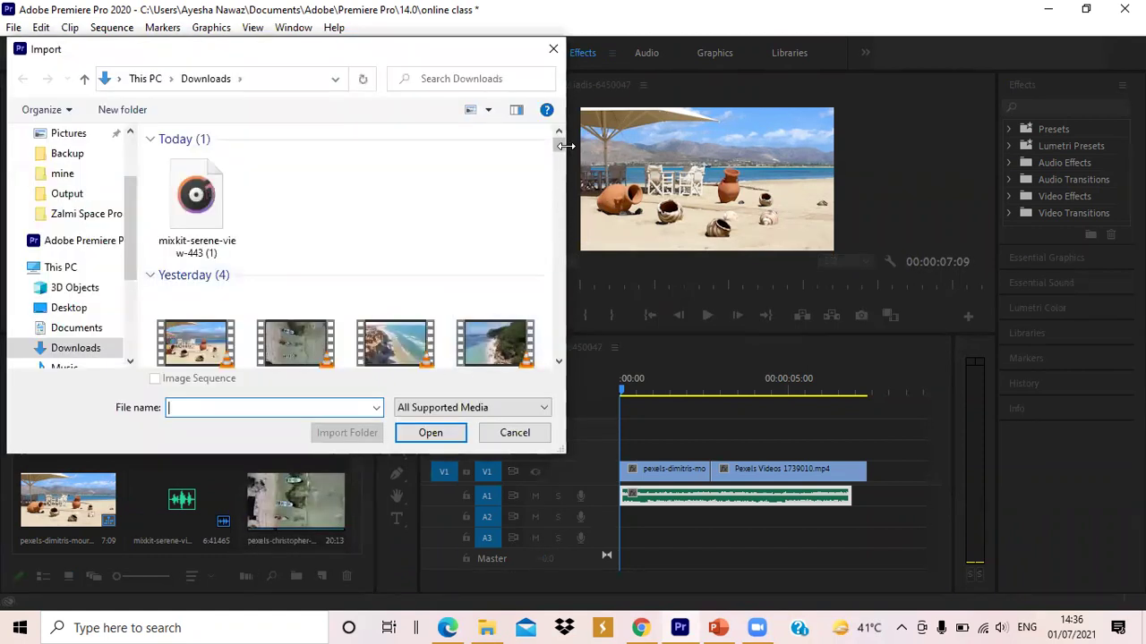
double_click(484, 345)
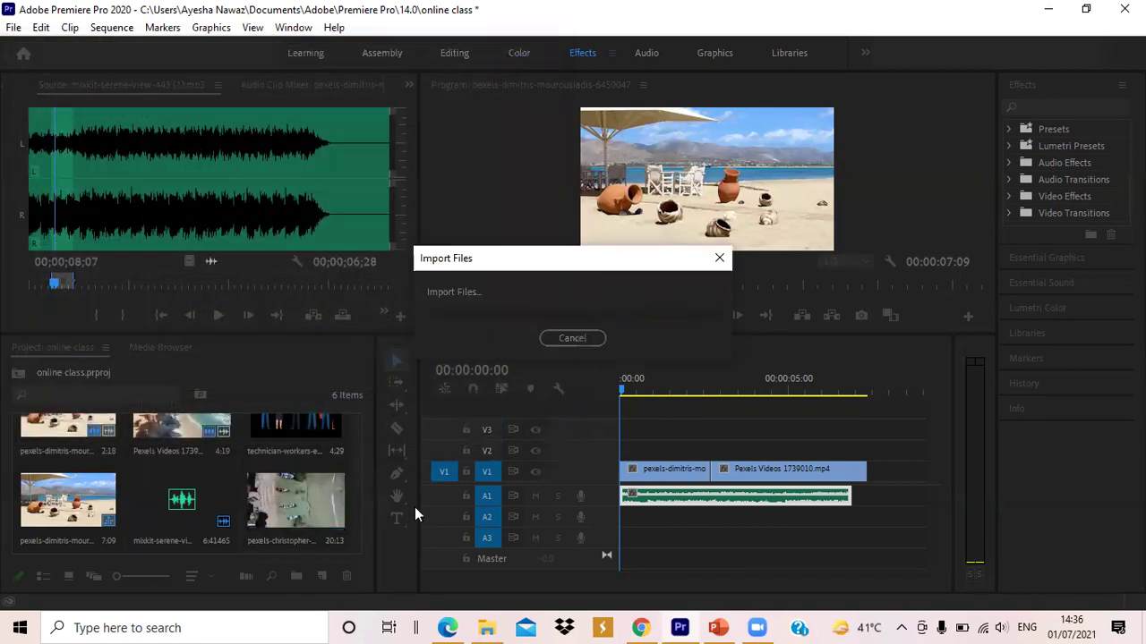
Place the aerial boats clip on track V2 and the green-cliff beach clip on track V3, both at the start of the sequence.
left_click_drag(354, 509, 351, 490)
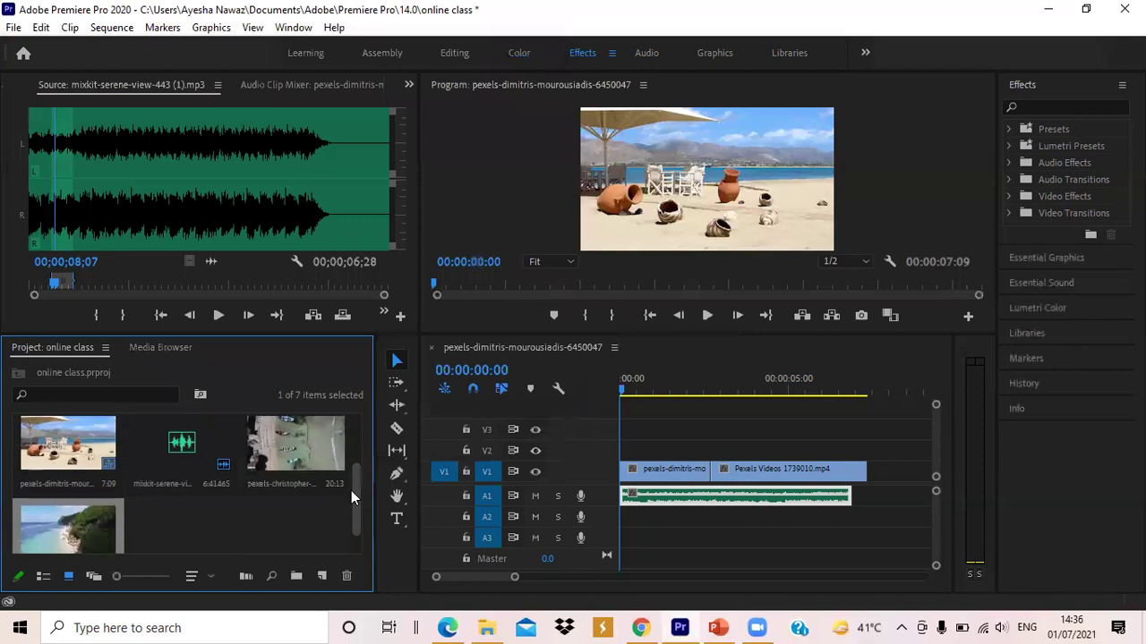
left_click_drag(268, 441, 626, 449)
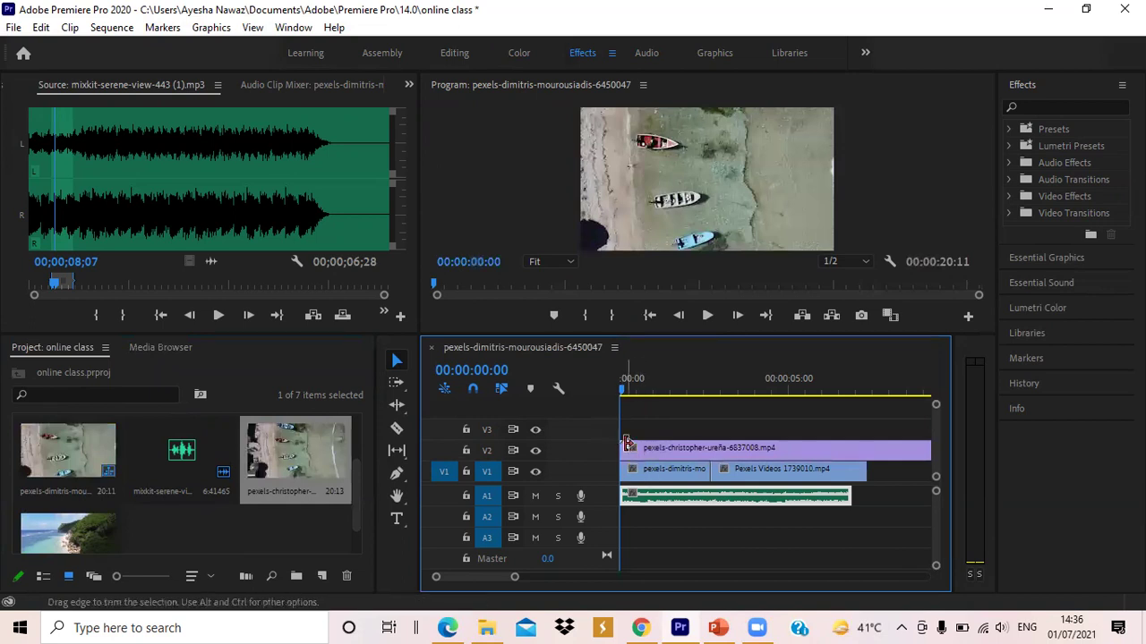
left_click_drag(59, 543, 608, 426)
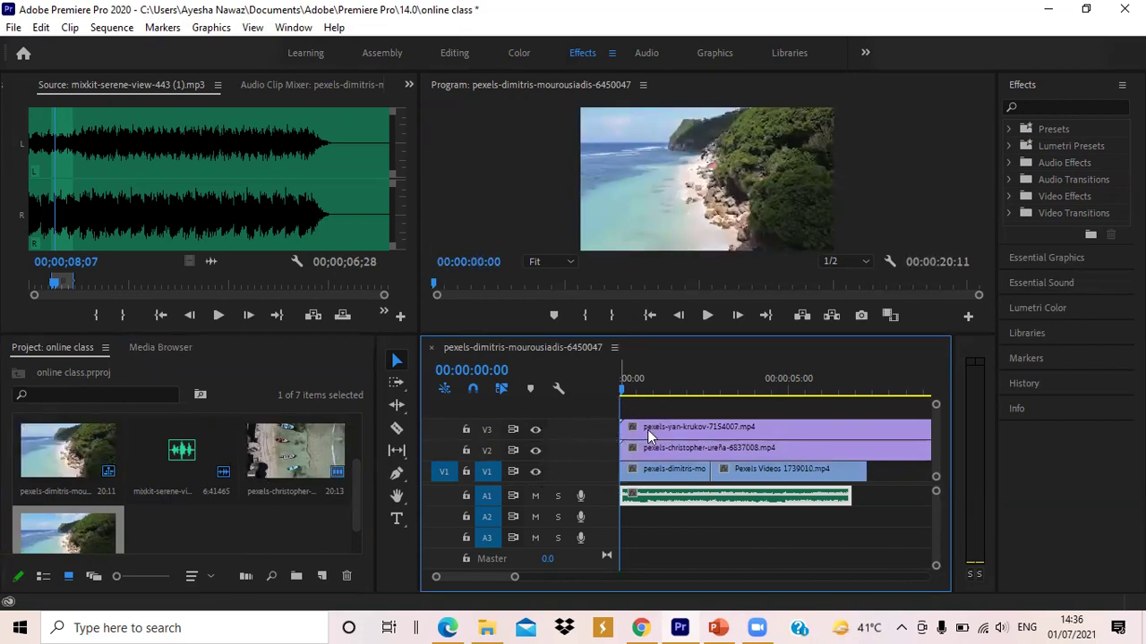
Place Pexels Videos 1739010.mp4 above track V3 at the start of the sequence, on a new track V4.
scroll(936, 432, "up", 2)
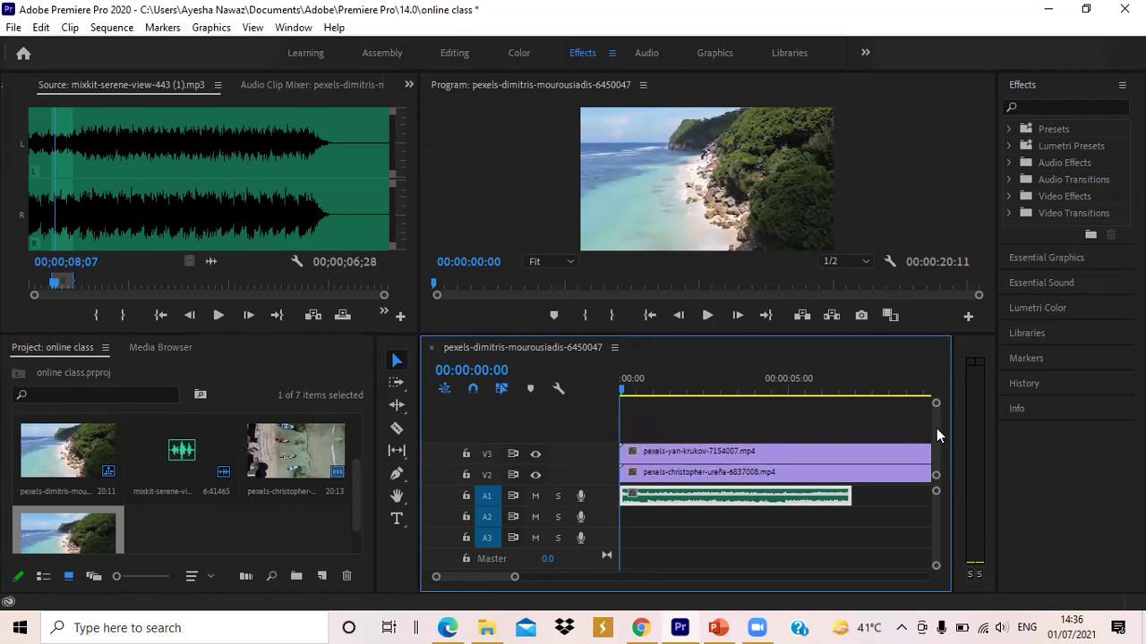
scroll(934, 435, "down", 1)
scroll(933, 430, "up", 1)
scroll(931, 424, "down", 1)
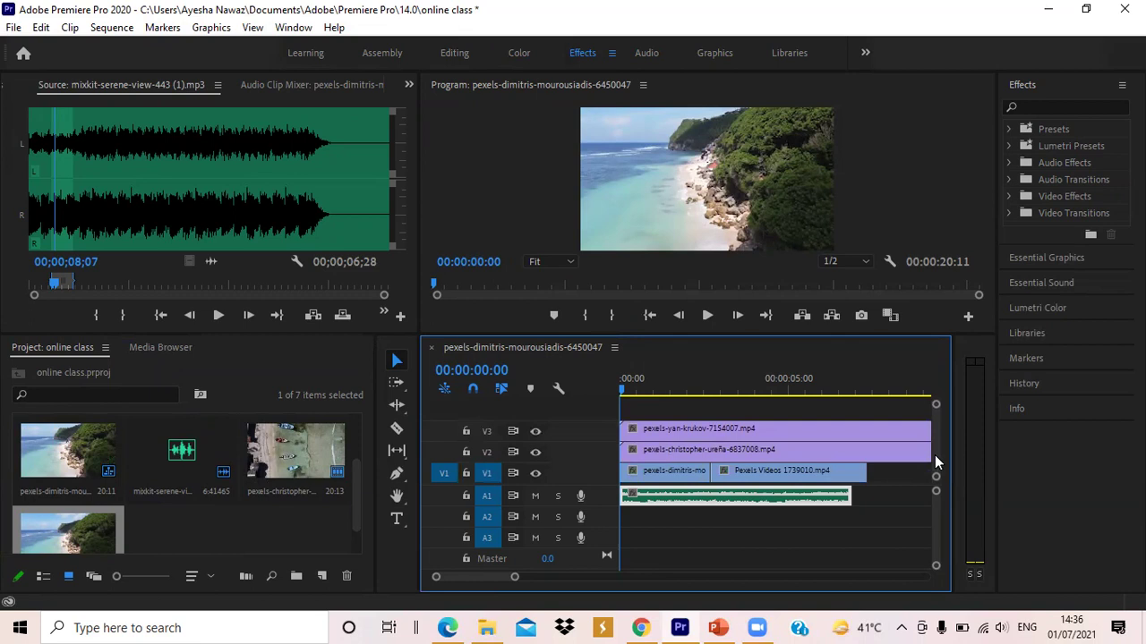
scroll(935, 454, "up", 1)
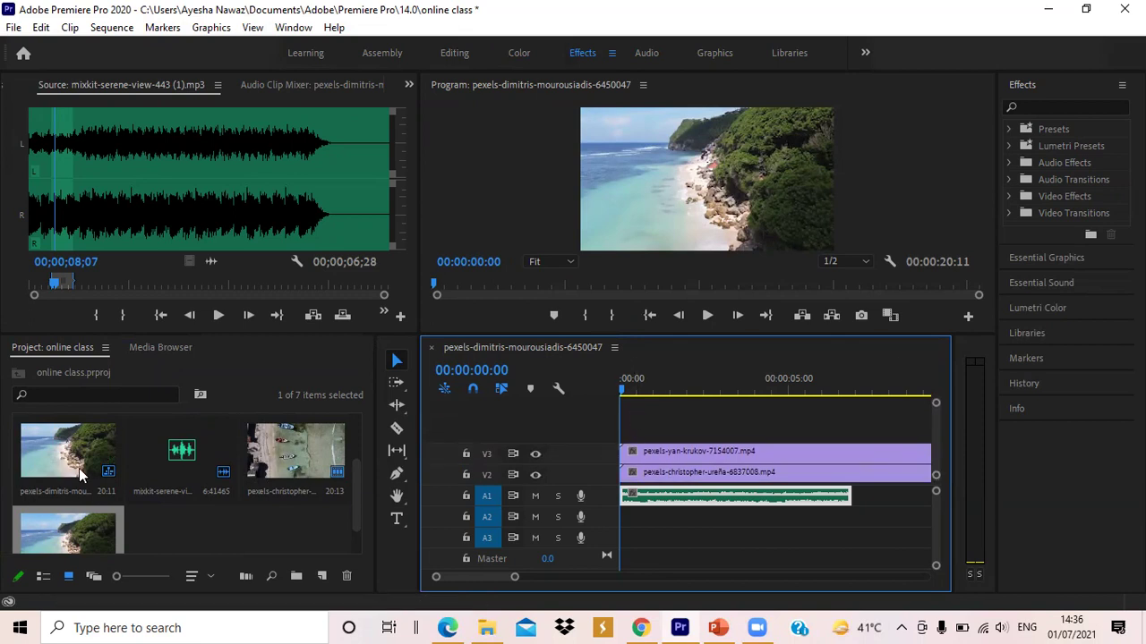
scroll(356, 493, "up", 3)
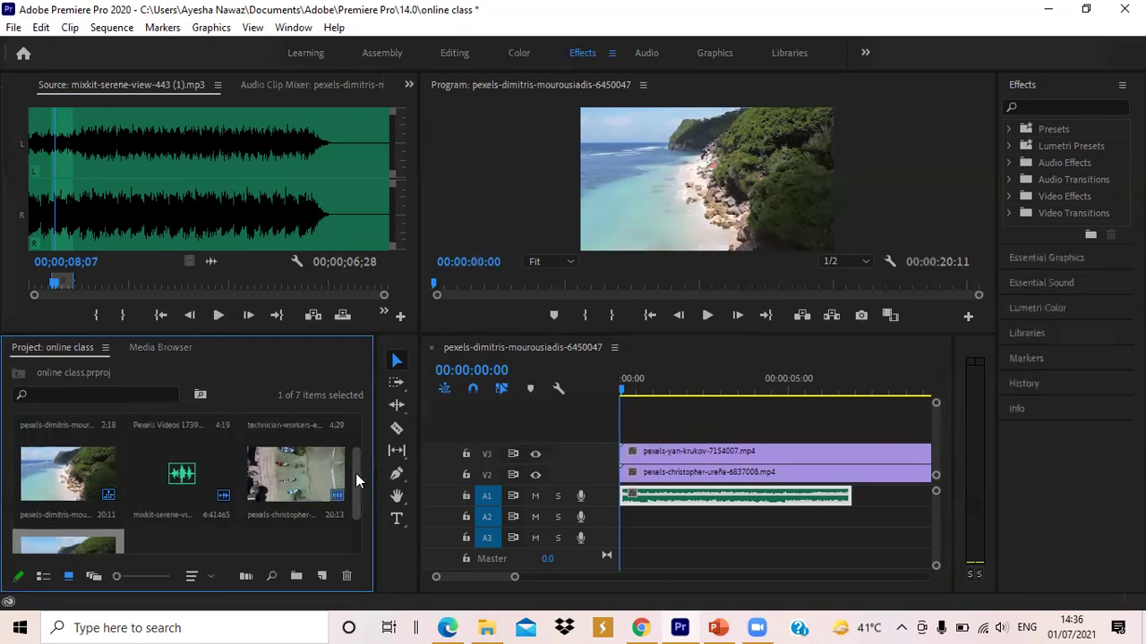
left_click_drag(160, 467, 639, 420)
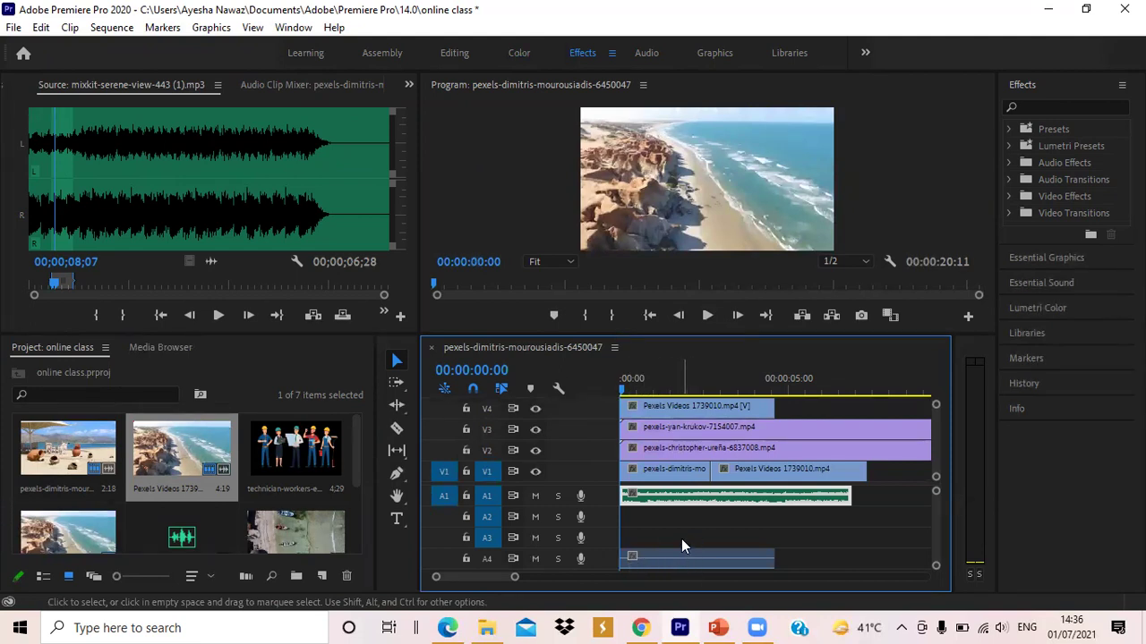
scroll(931, 440, "up", 2)
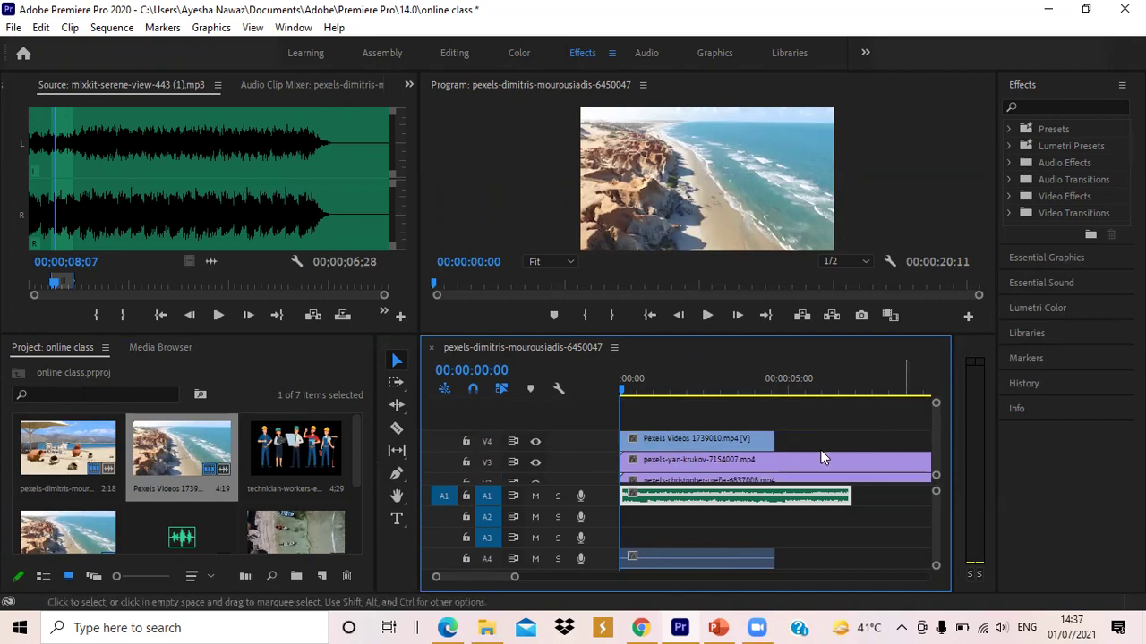
Unlink the Pexels Videos 1739010.mp4 clip on track V4 from its audio and delete that audio from track A4.
right_click(664, 436)
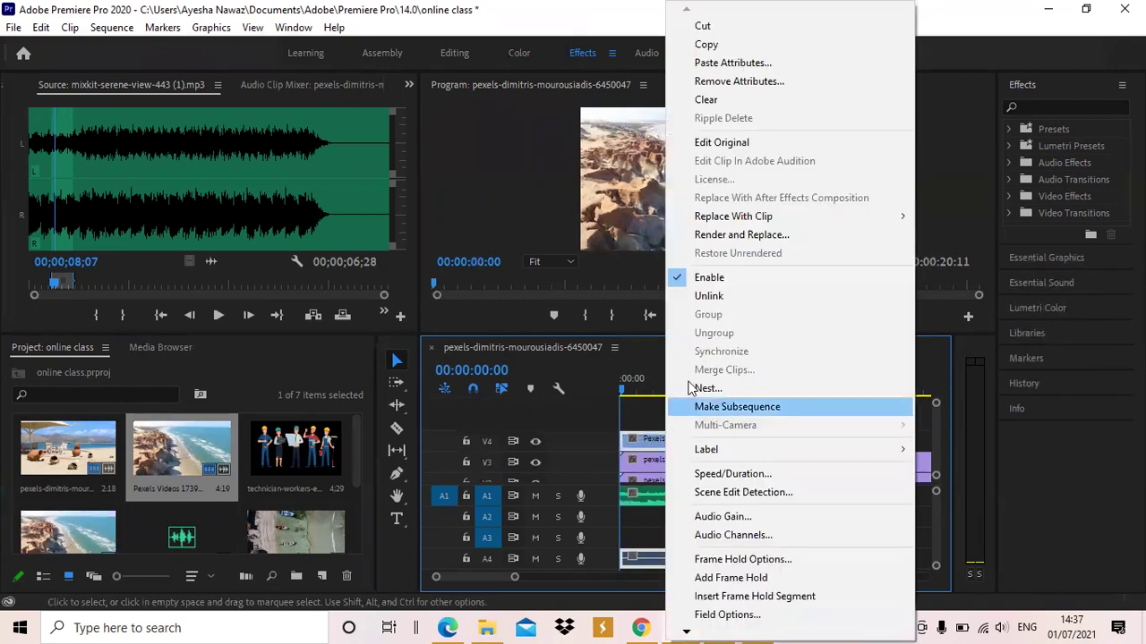
left_click(730, 299)
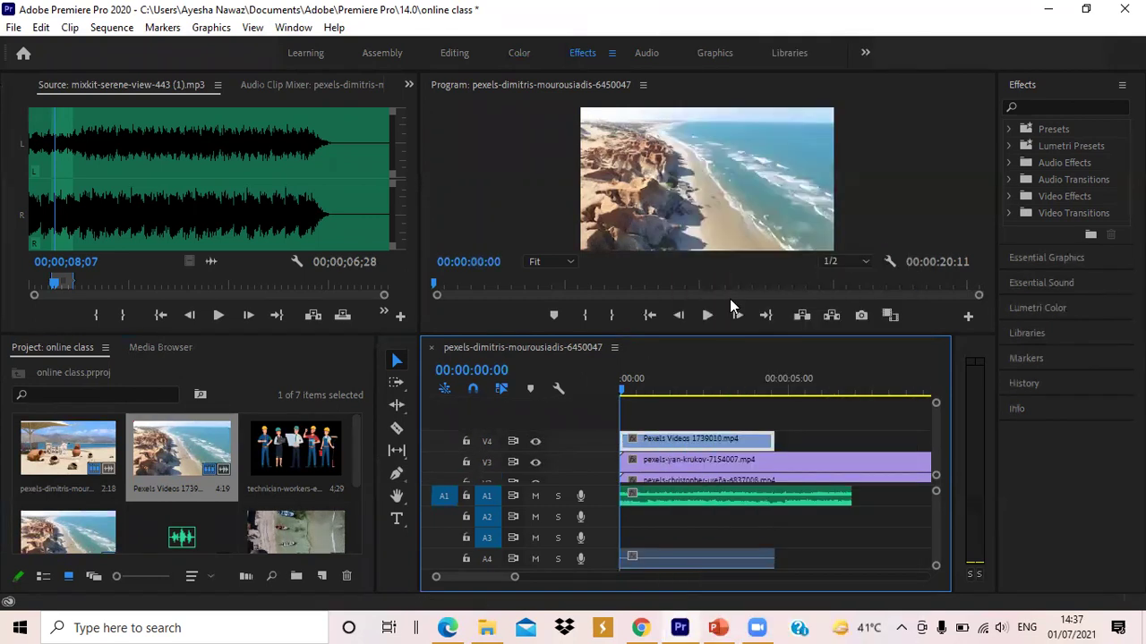
scroll(934, 457, "down", 2)
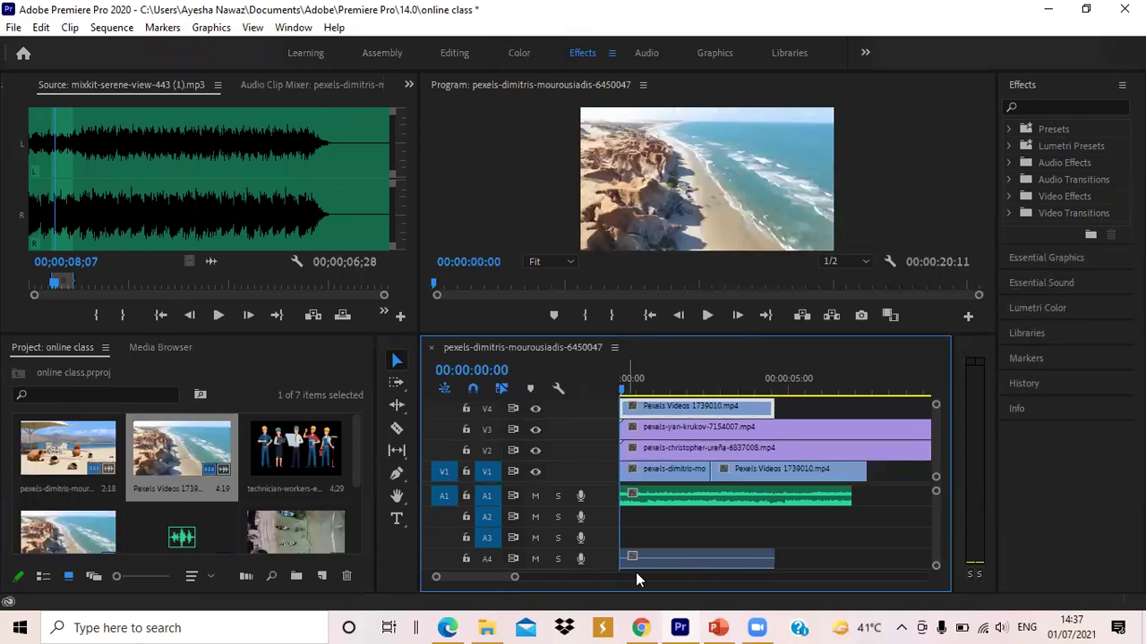
left_click(664, 559)
right_click(669, 558)
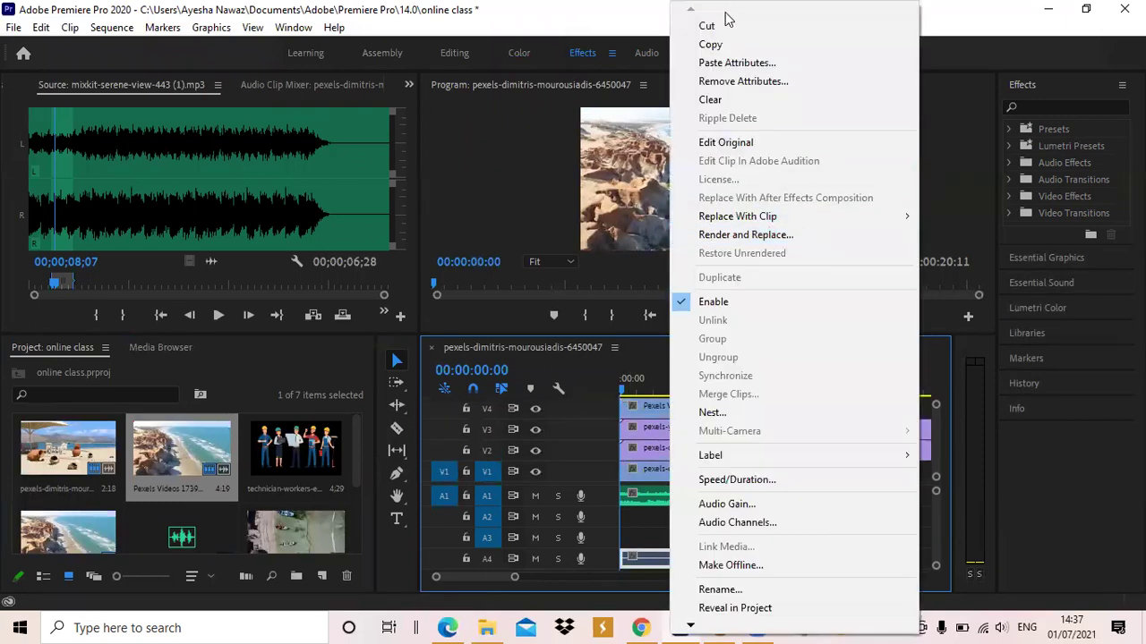
left_click(649, 569)
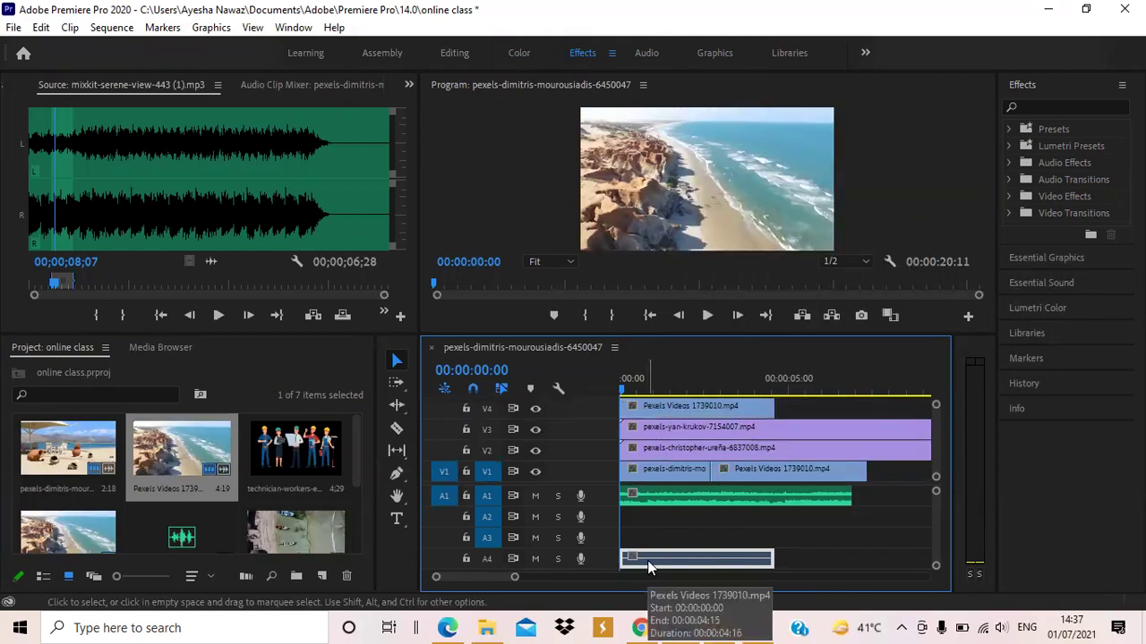
key("Delete")
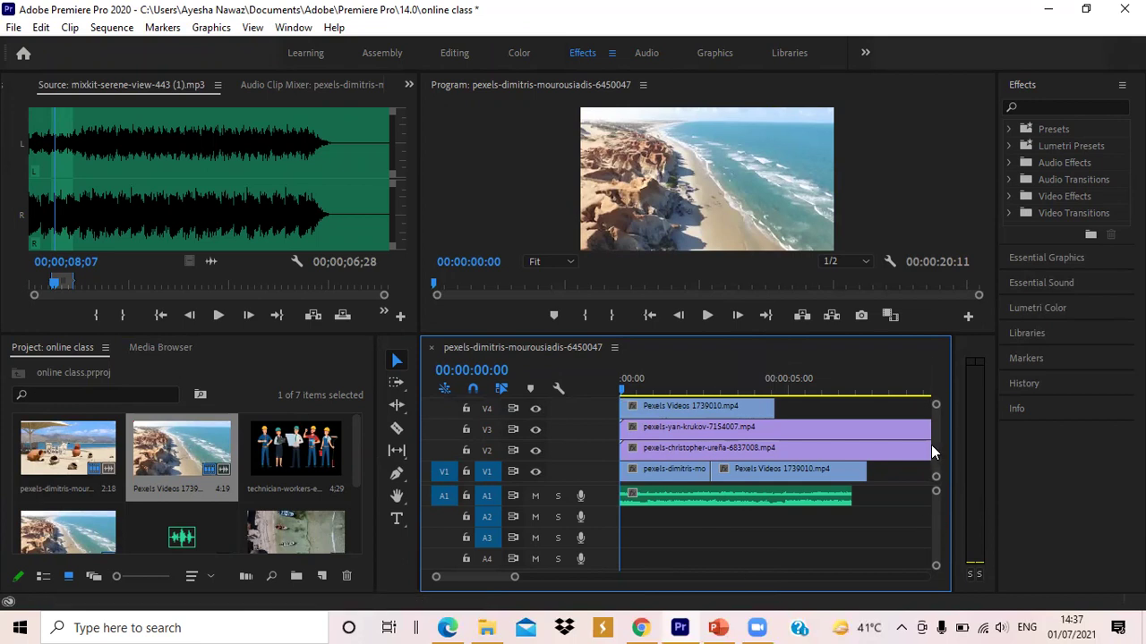
Review the stacked video tracks and delete the clips on tracks V4 and V3.
scroll(931, 439, "up", 2)
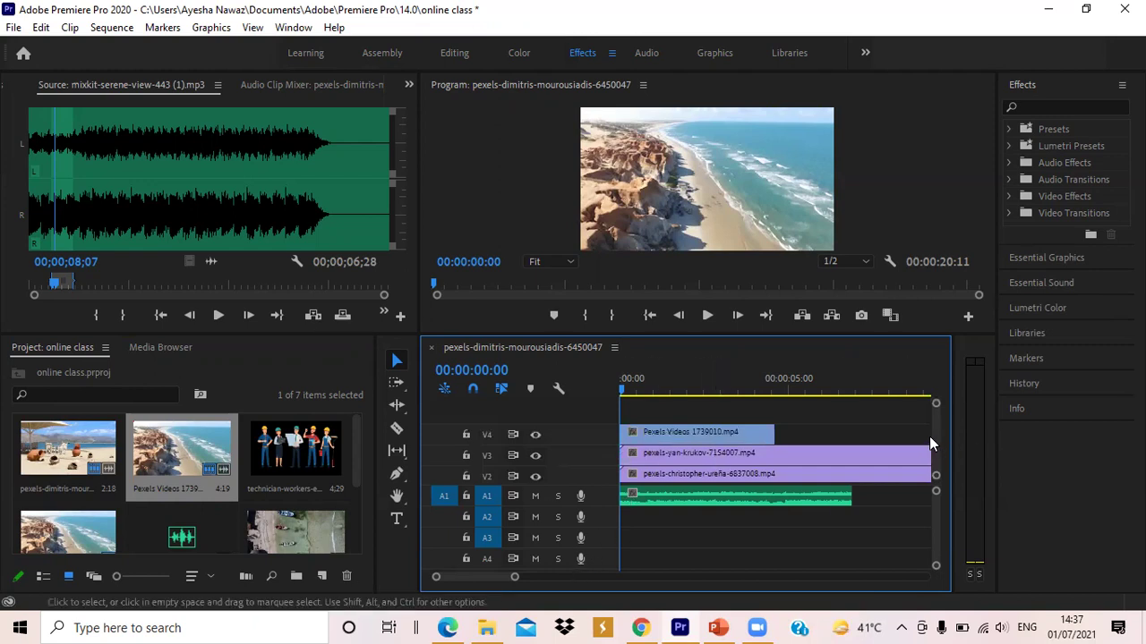
scroll(936, 448, "down", 2)
scroll(937, 452, "down", 1)
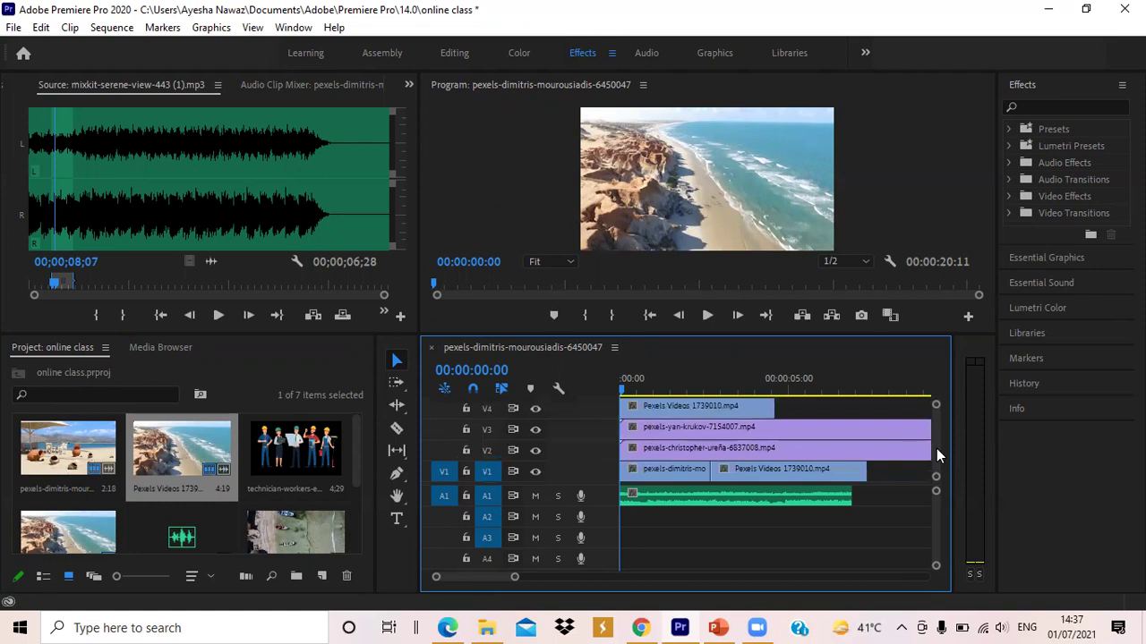
scroll(936, 448, "up", 2)
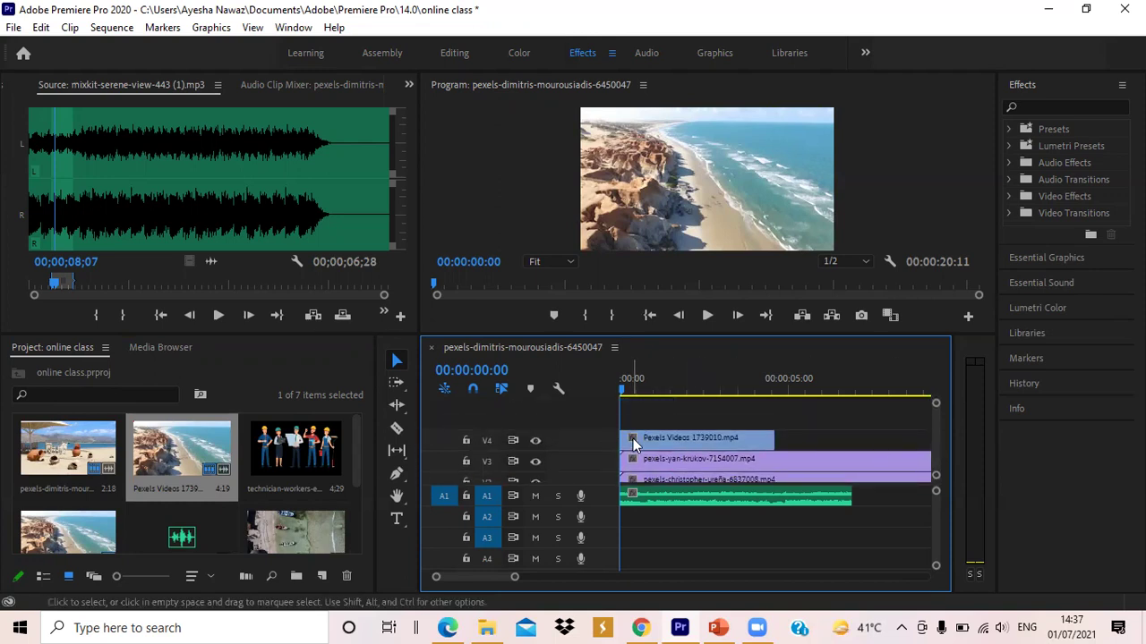
scroll(935, 437, "down", 2)
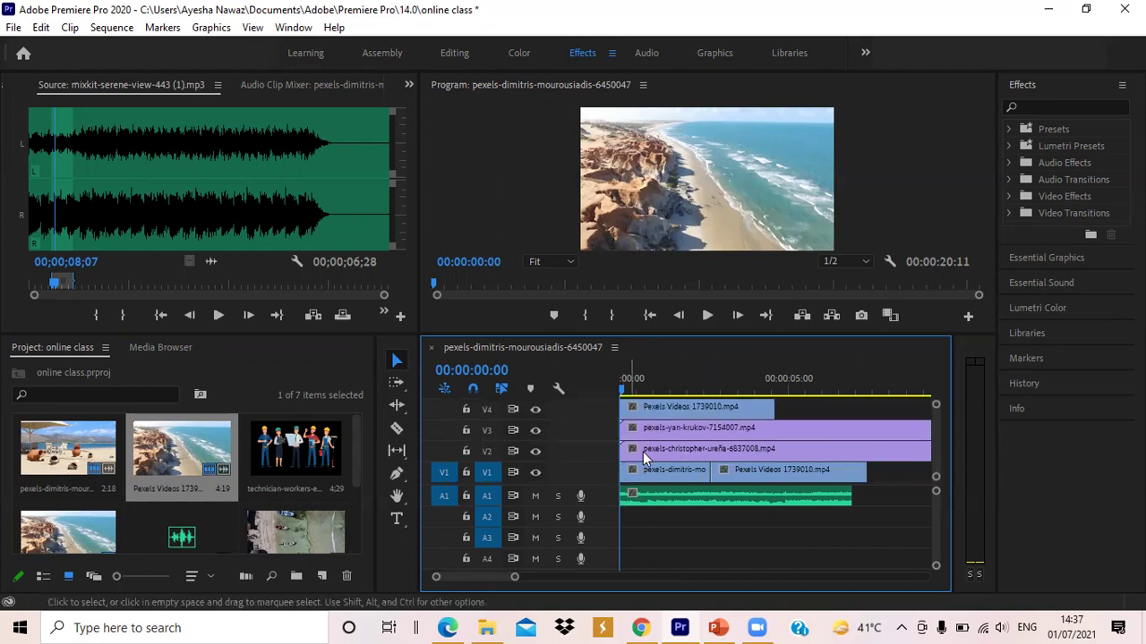
left_click(656, 407)
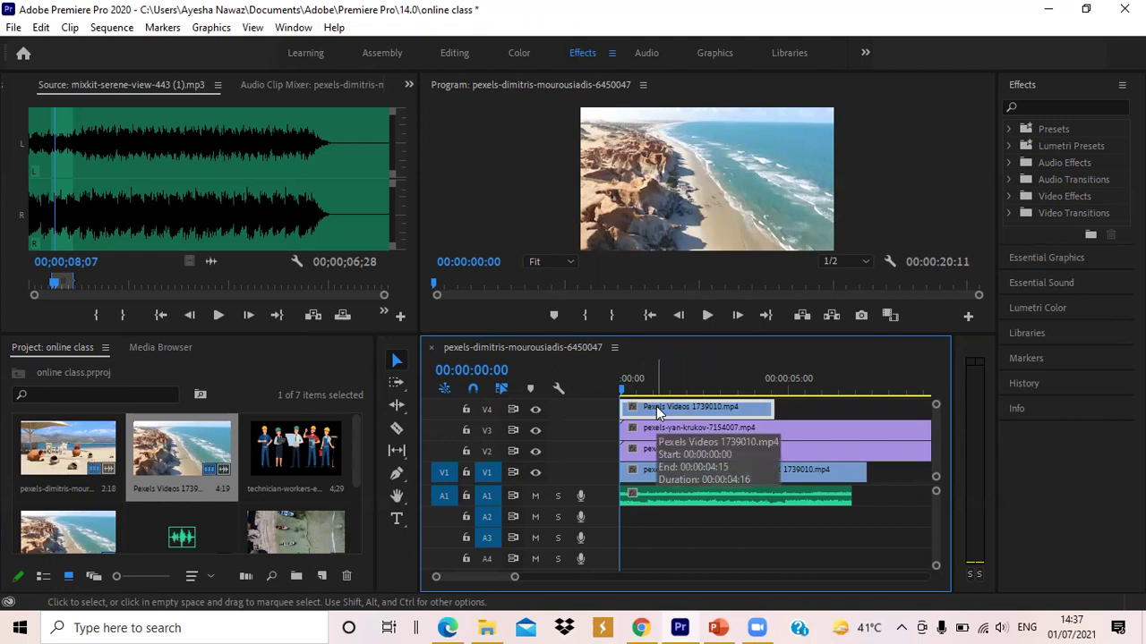
key("Delete")
left_click(667, 424)
key("Delete")
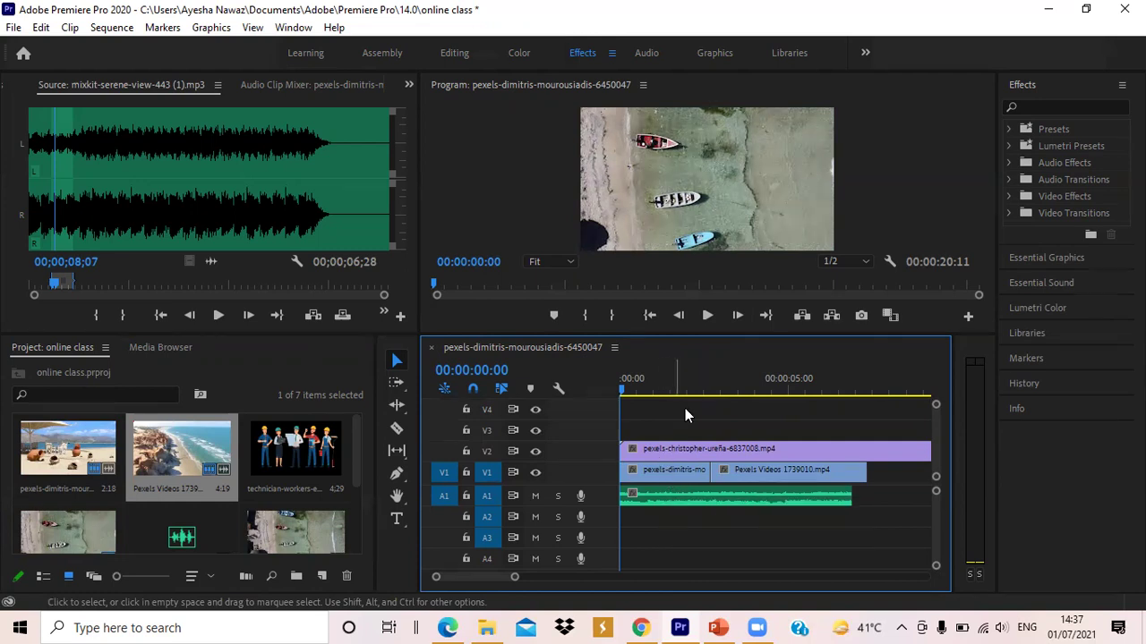
Play the start of the sequence and move the aerial boats clip on V2 to begin at 00:00:02:18, above the second V1 clip.
left_click(708, 315)
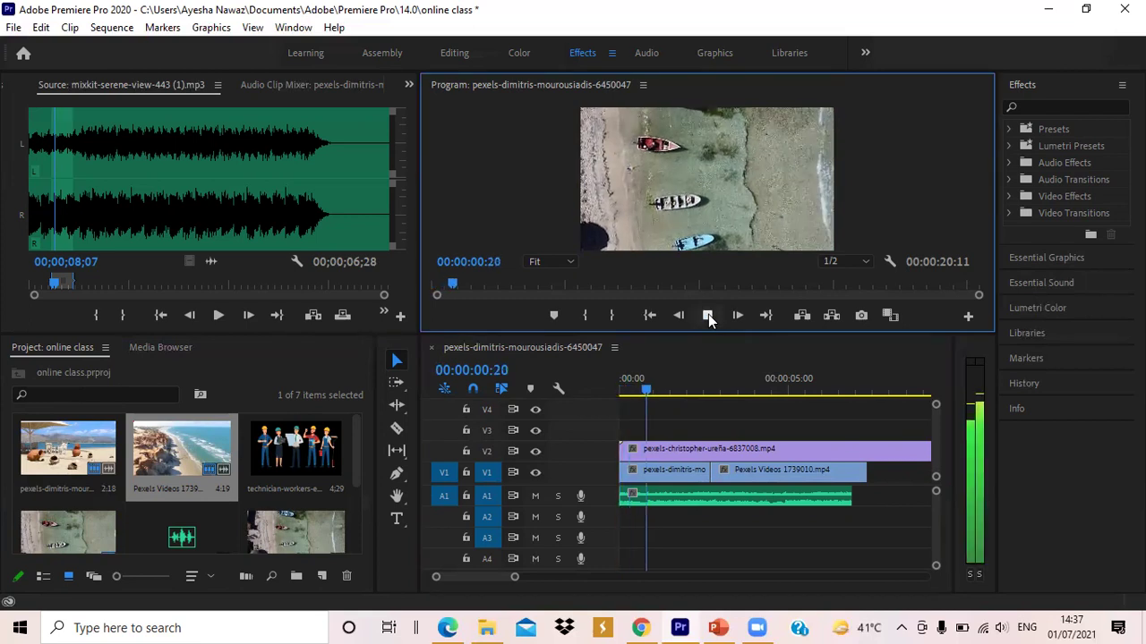
key("space")
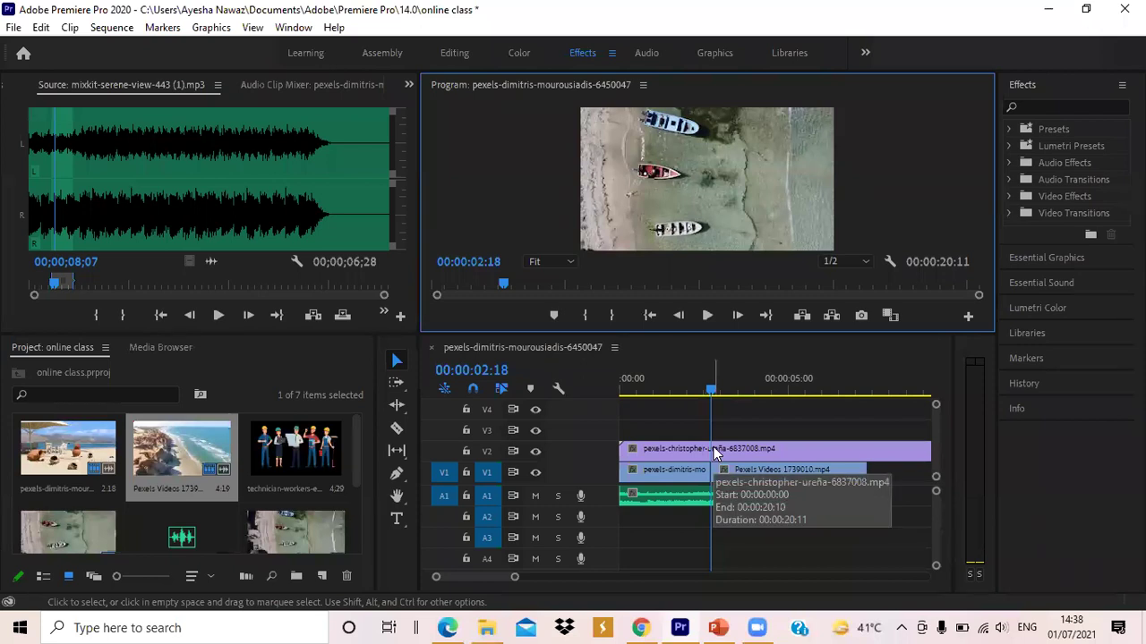
left_click_drag(718, 449, 812, 444)
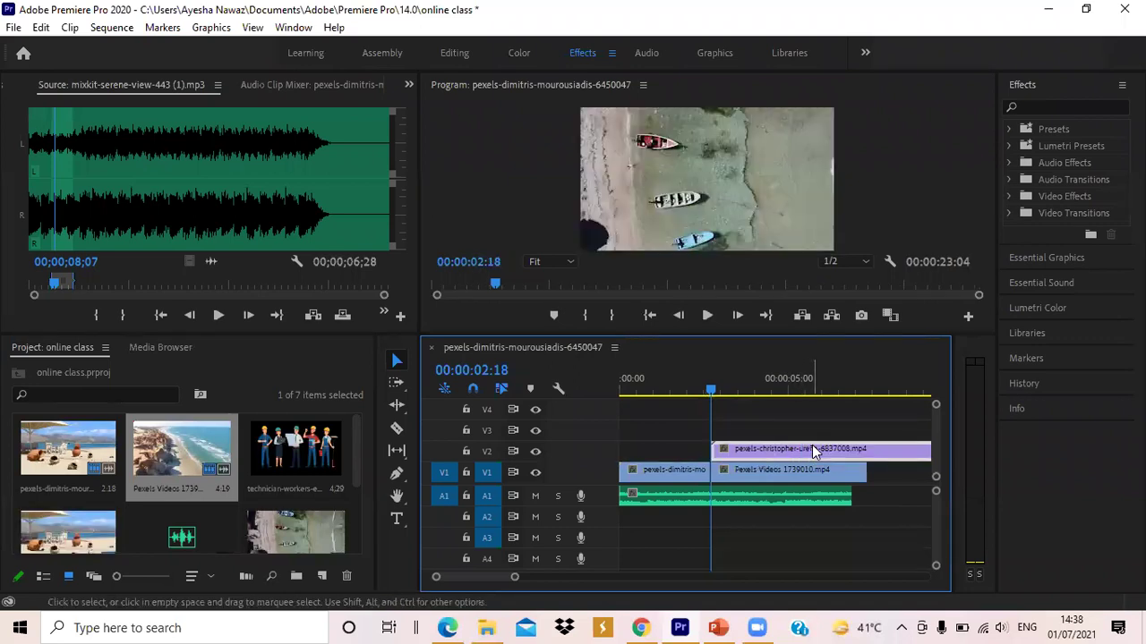
Play the sequence from just before the boats clip and from near the start to check how V2 covers V1.
left_click_drag(714, 397, 687, 390)
left_click(706, 315)
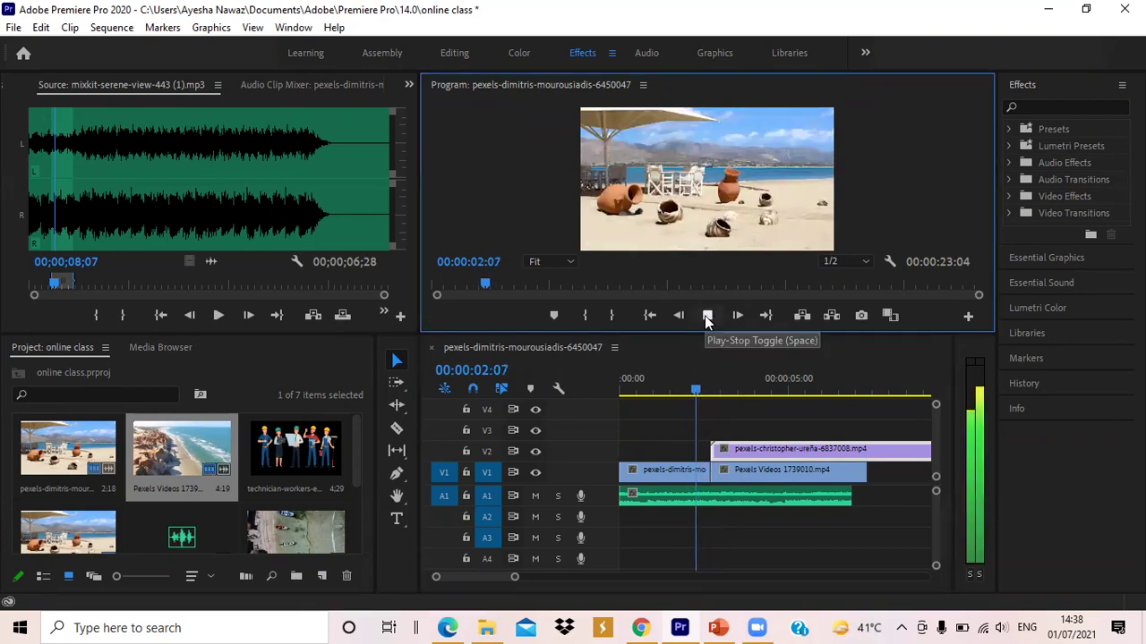
left_click(630, 391)
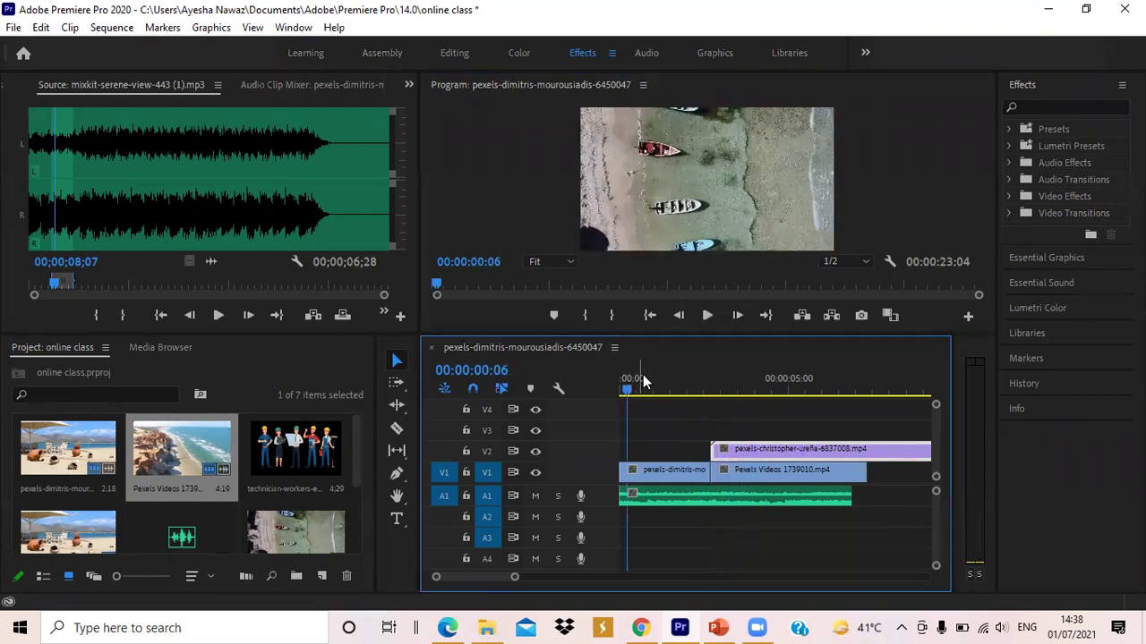
left_click(703, 314)
left_click(708, 317)
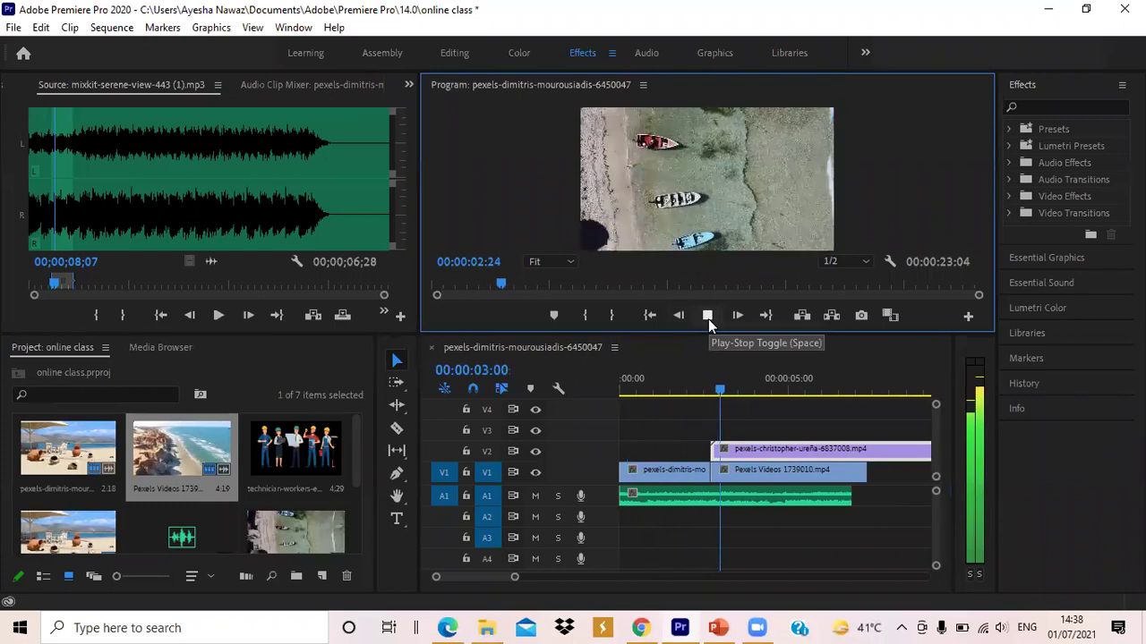
key("space")
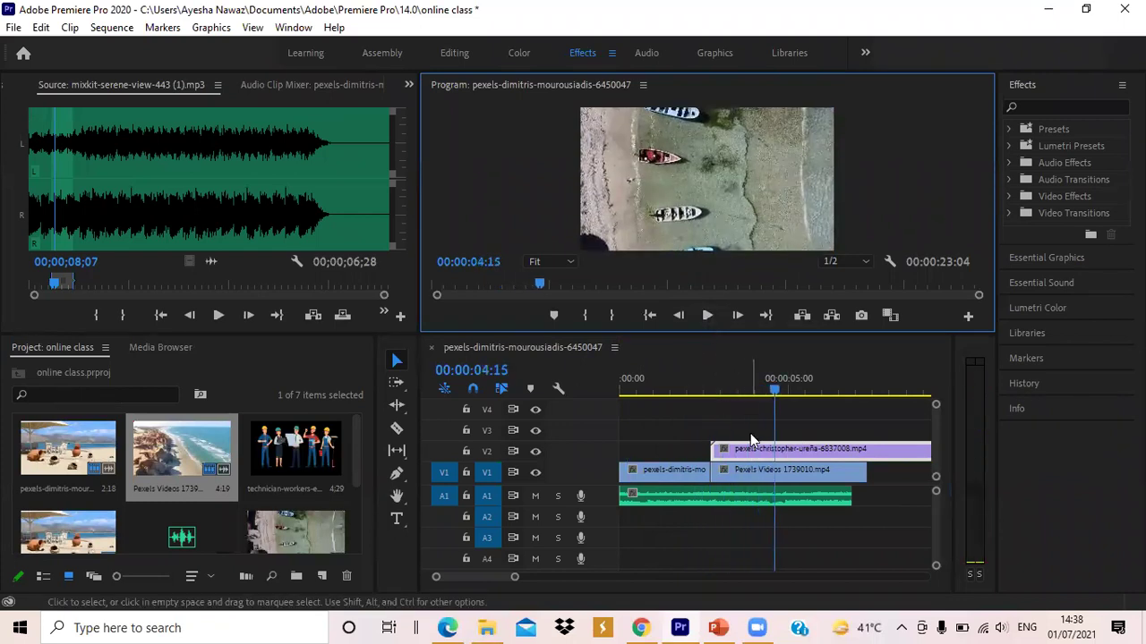
Position the playhead at the end of the second V1 clip, at 00:00:07:09.
left_click(489, 581)
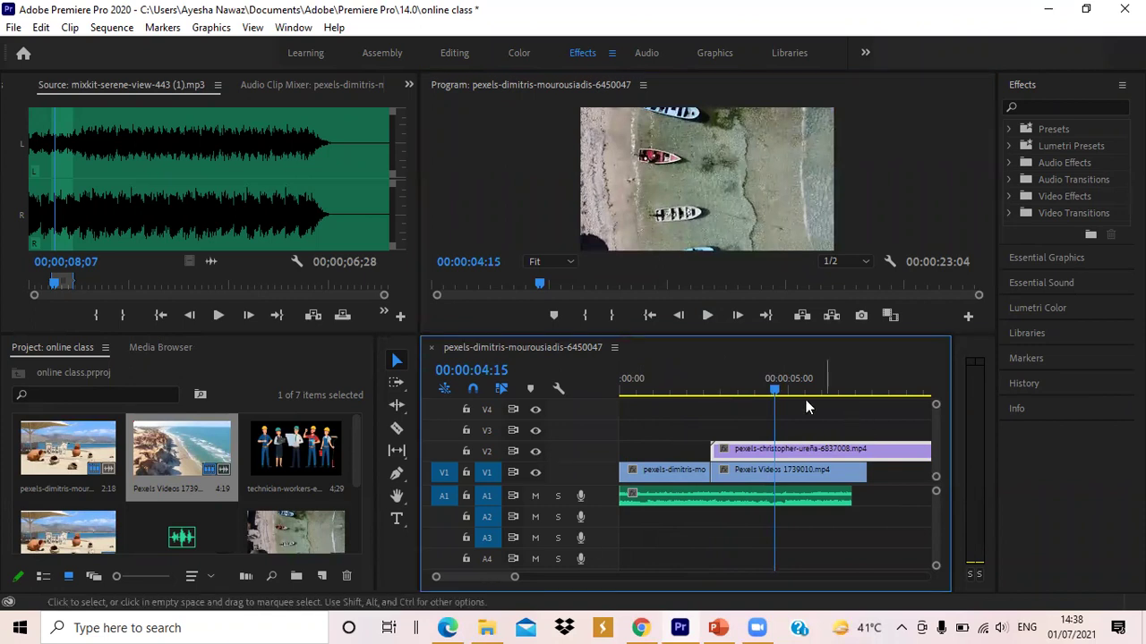
left_click_drag(775, 391, 865, 393)
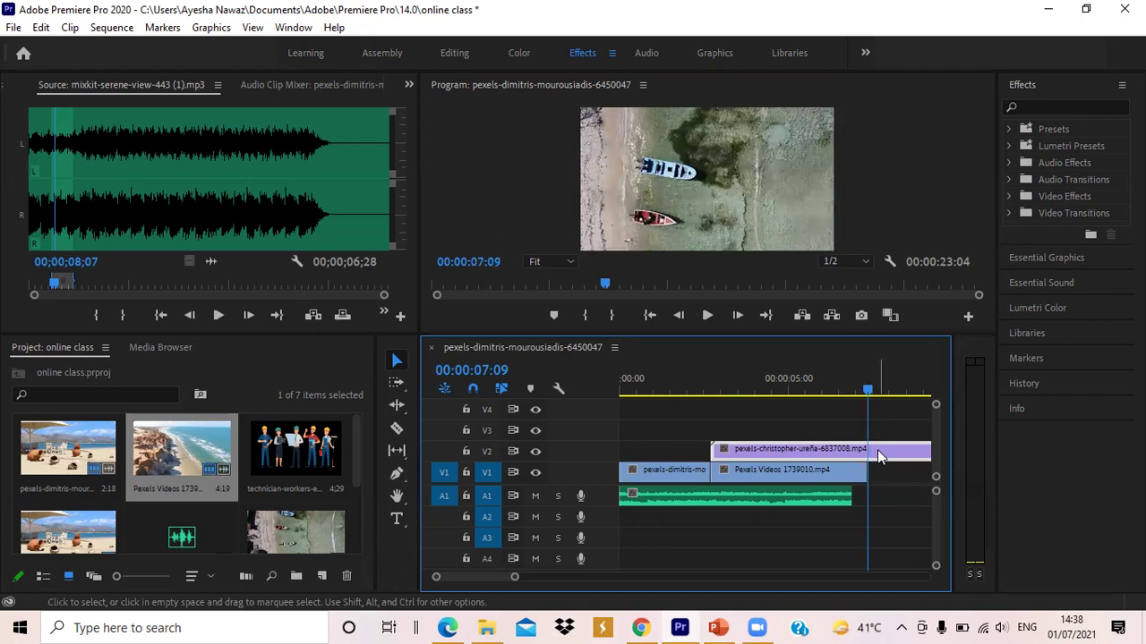
right_click(877, 449)
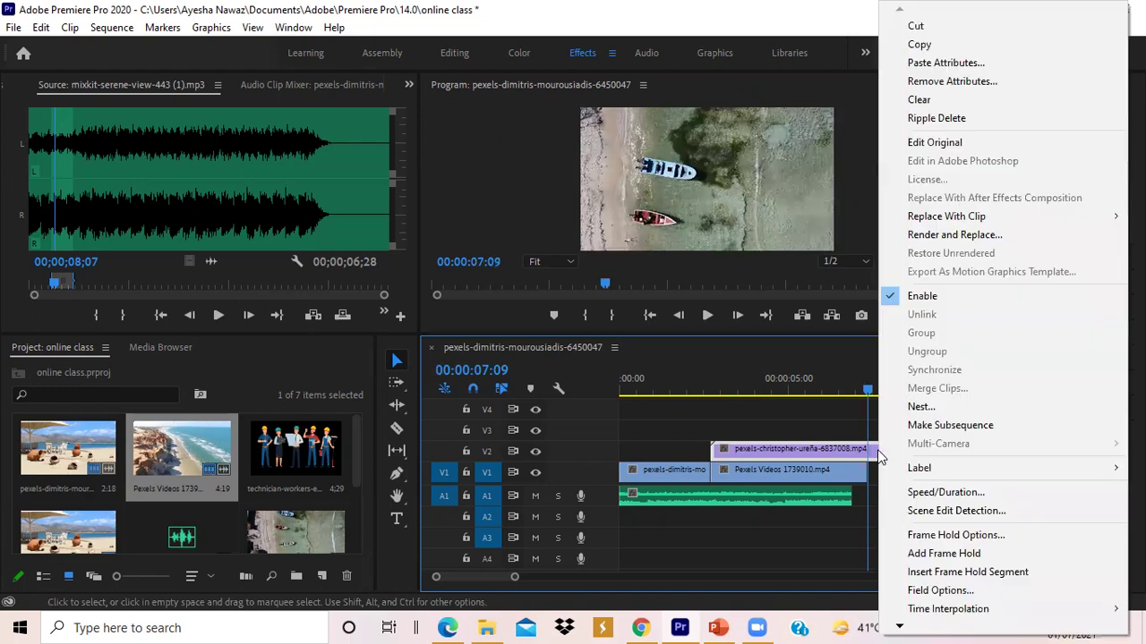
left_click(832, 452)
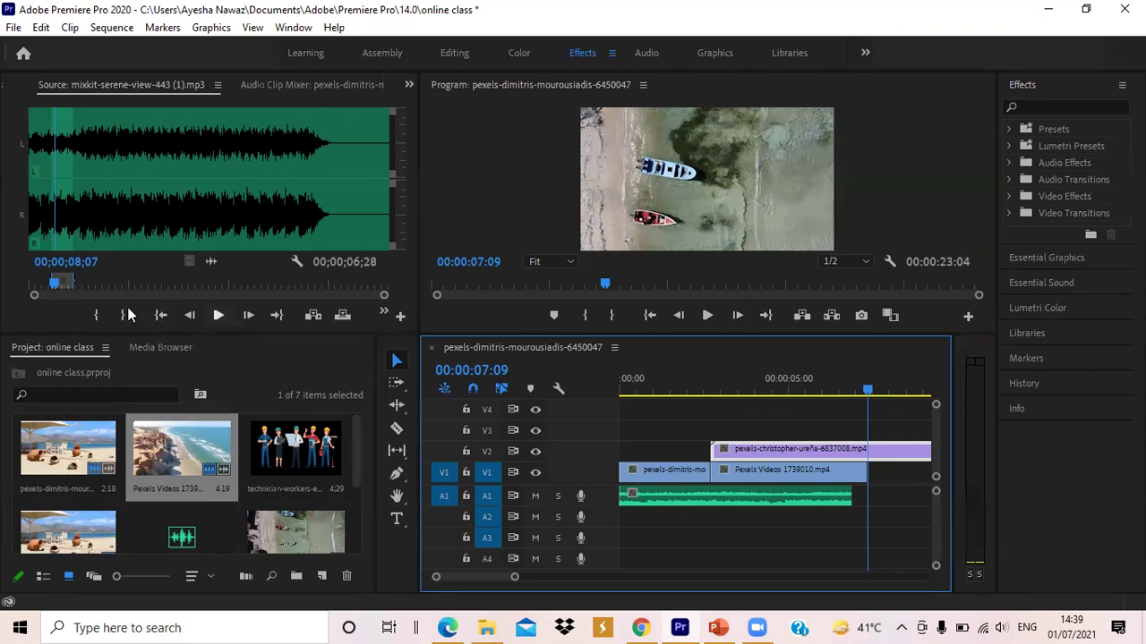
Audition mixkit-serene-view-443 (1).mp3 in the Source Monitor and mark a new In point at 00;00;39;13.
left_click(217, 315)
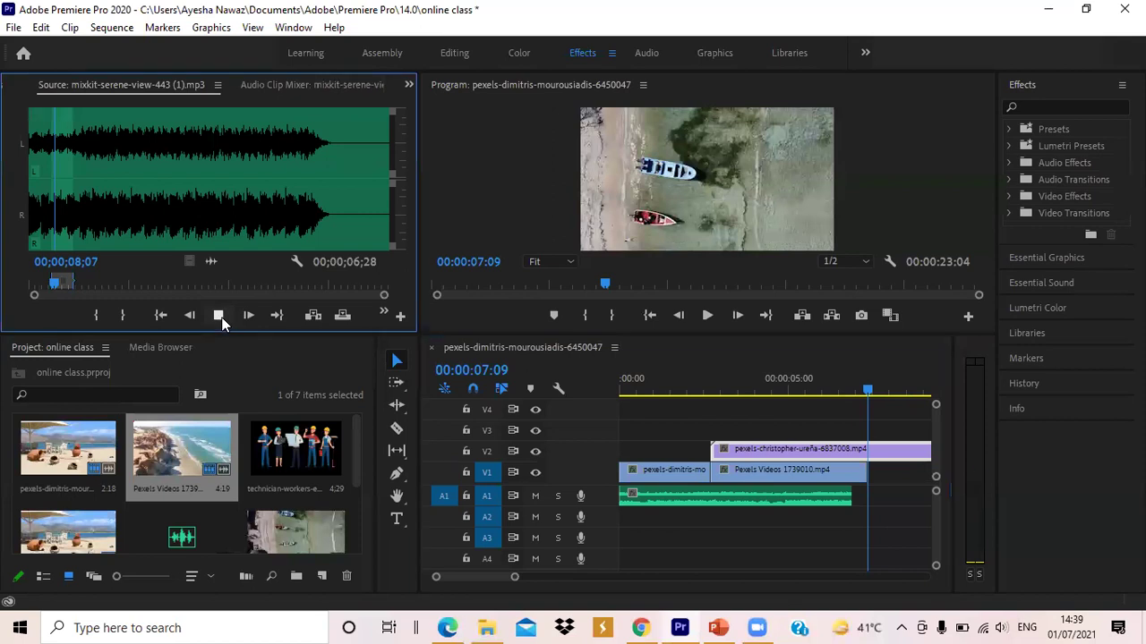
left_click(108, 282)
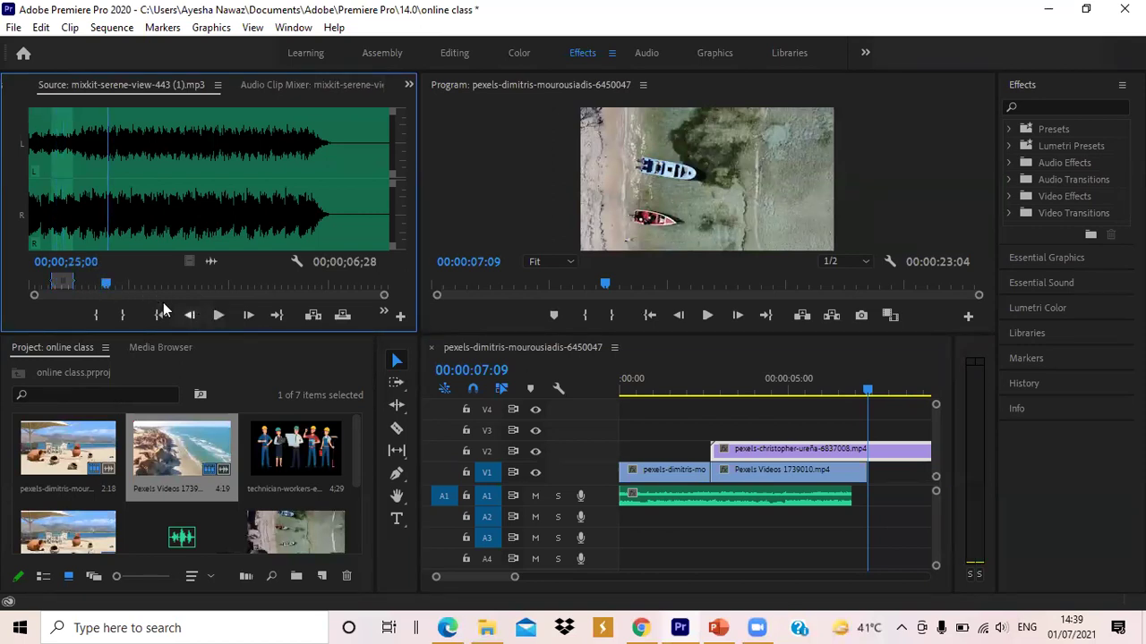
left_click_drag(106, 286, 139, 284)
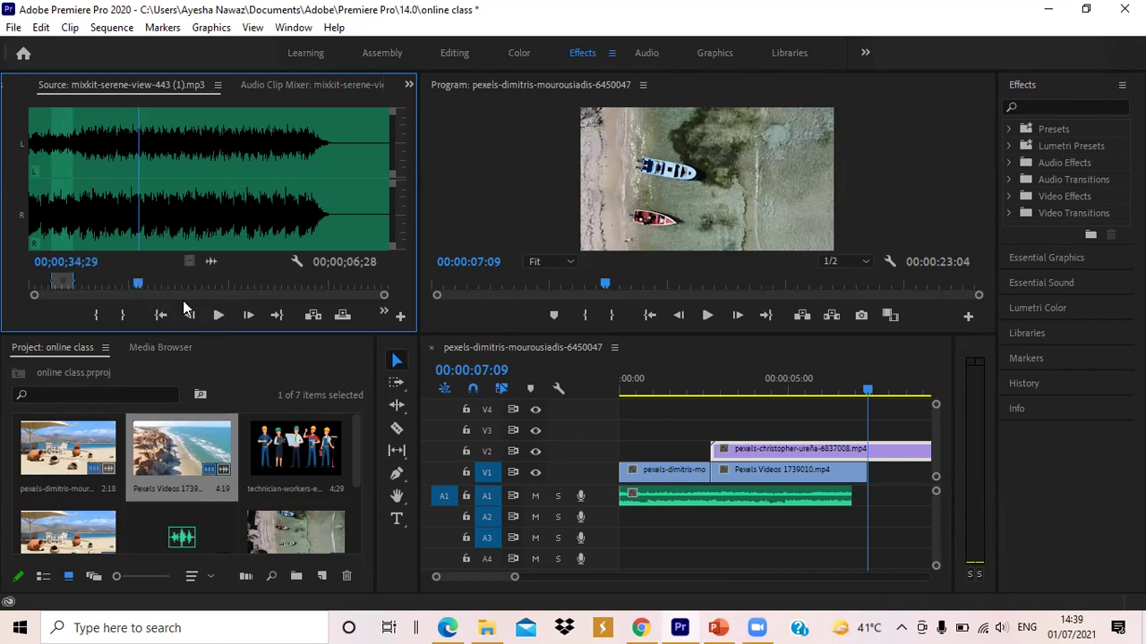
left_click(216, 320)
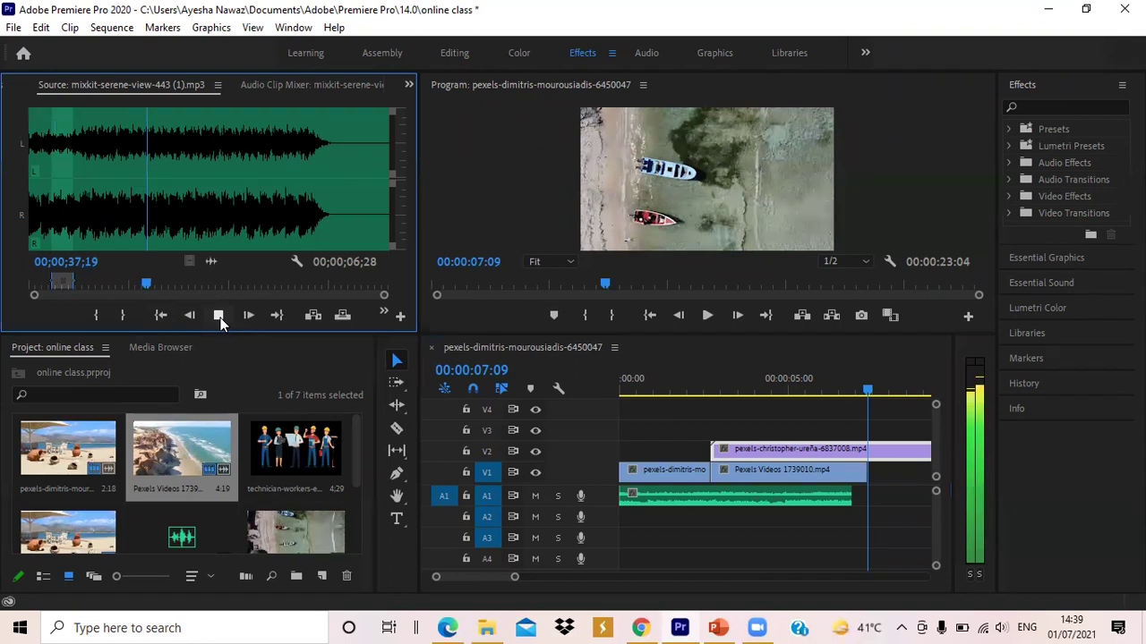
left_click(213, 316)
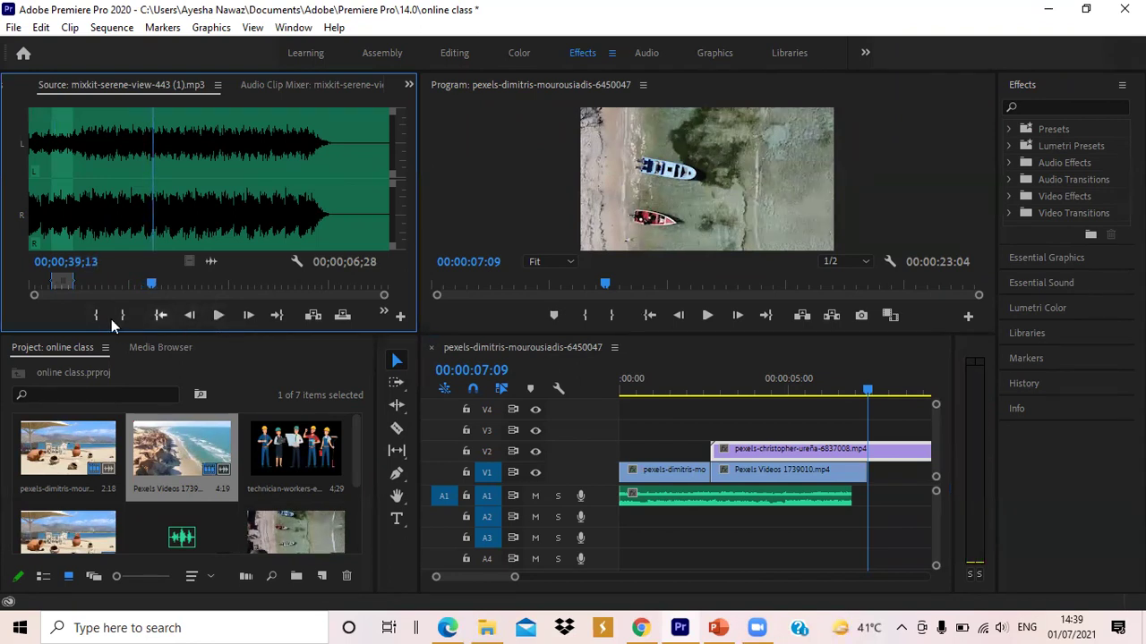
left_click(96, 321)
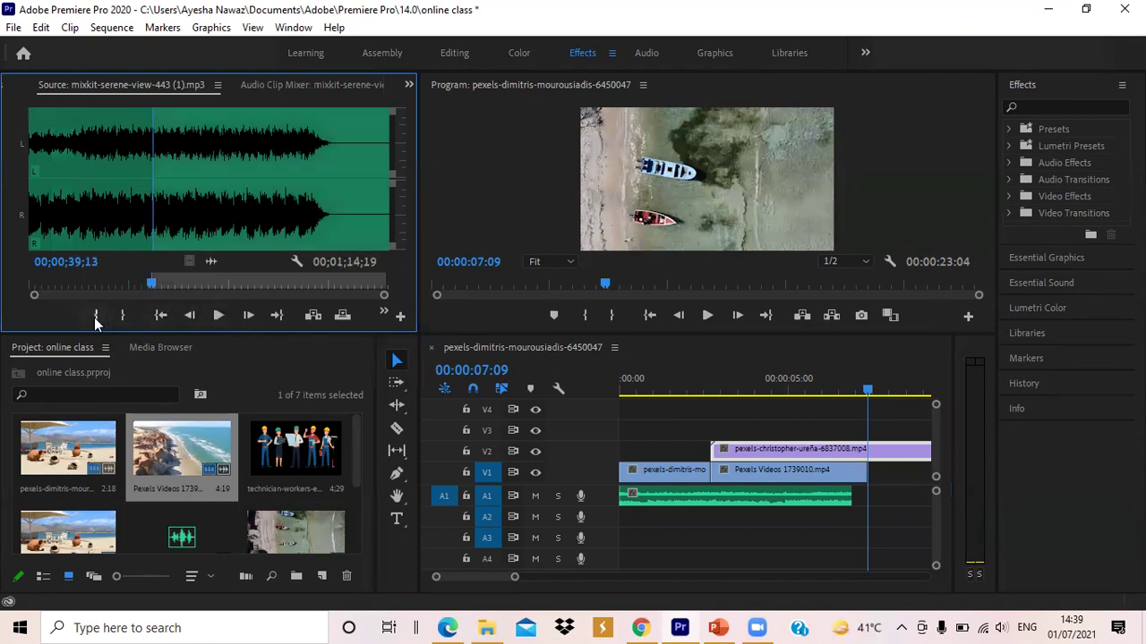
Mark the music's Out point at 00;00;46;14 and add the section to track A1 after the first music clip, leaving a gap.
left_click(216, 318)
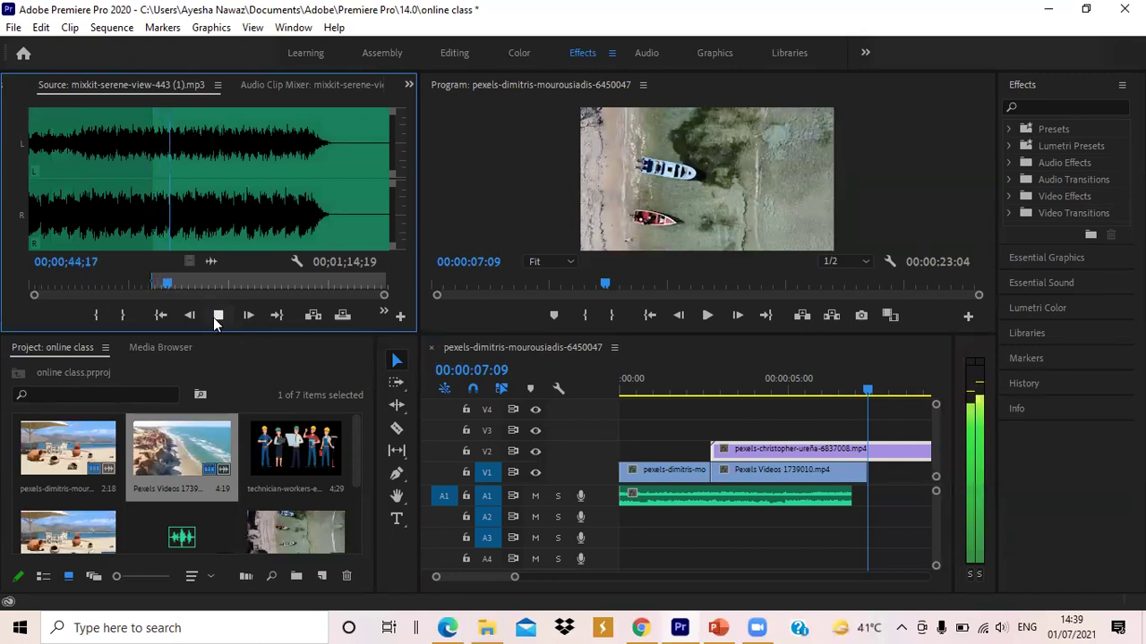
left_click(217, 317)
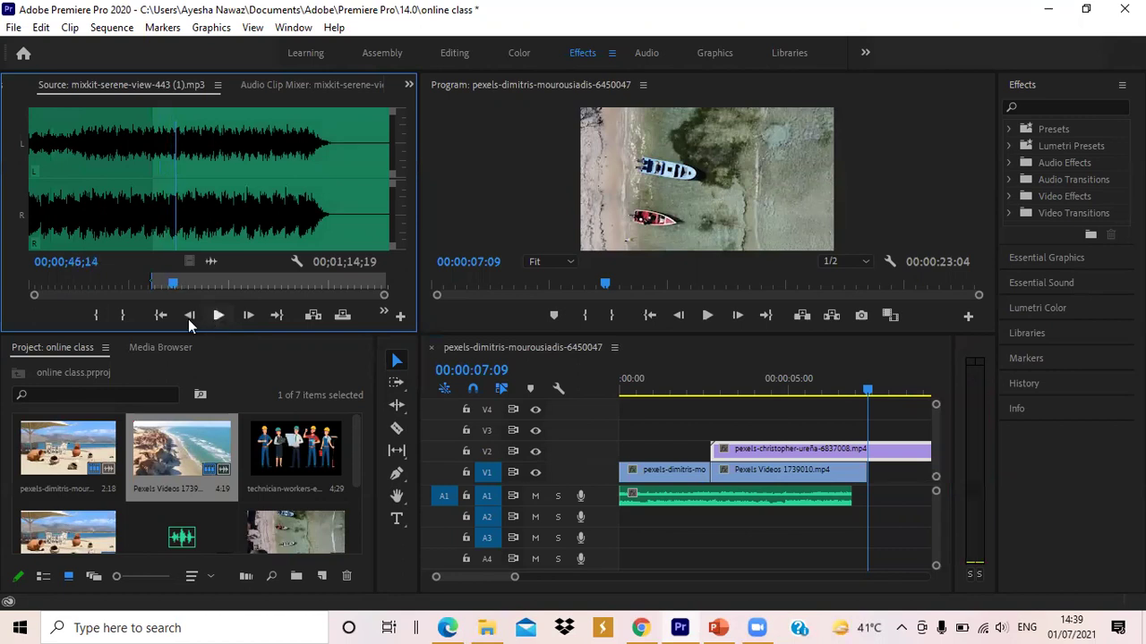
left_click(122, 314)
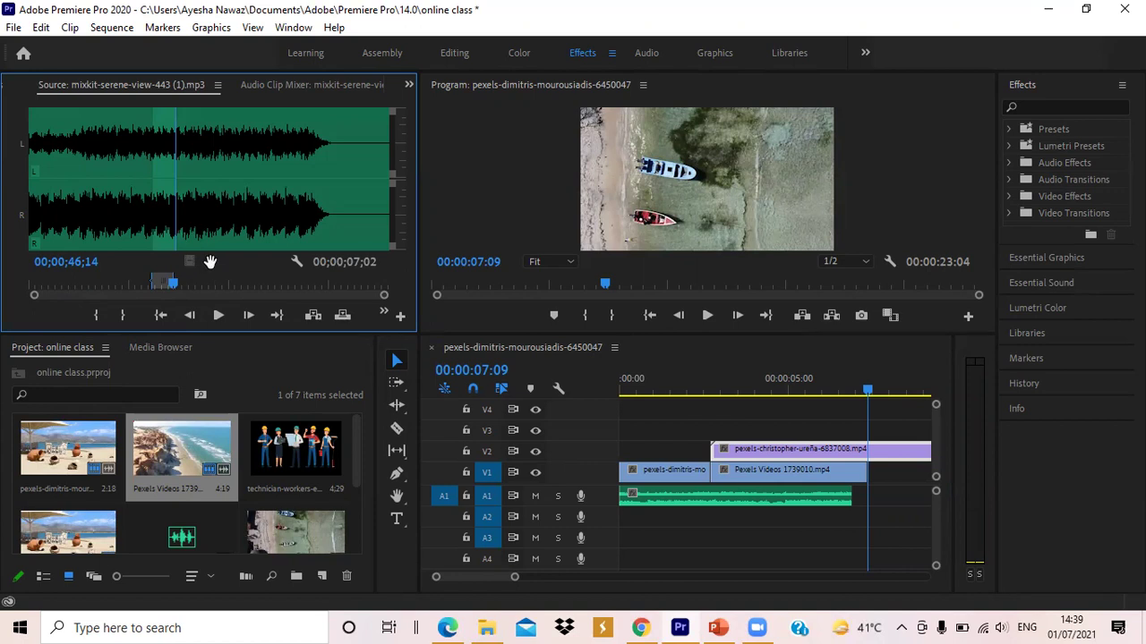
left_click_drag(211, 260, 893, 494)
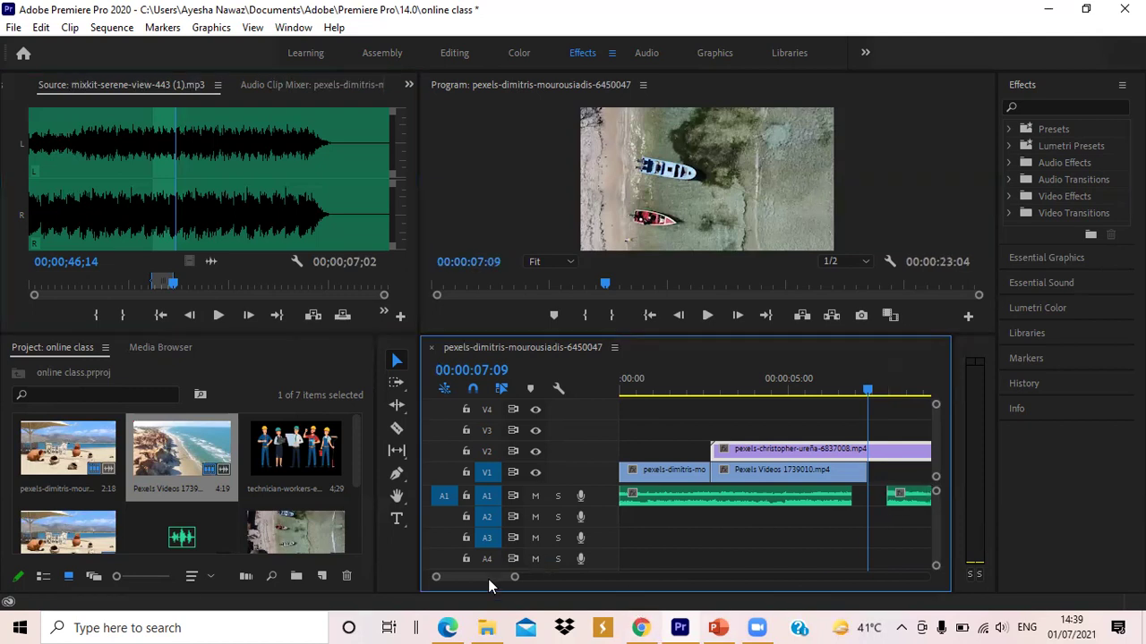
Play the sequence from 00:00:07:20, in the gap between the music clips, to check the second music section.
scroll(488, 579, "down", 2)
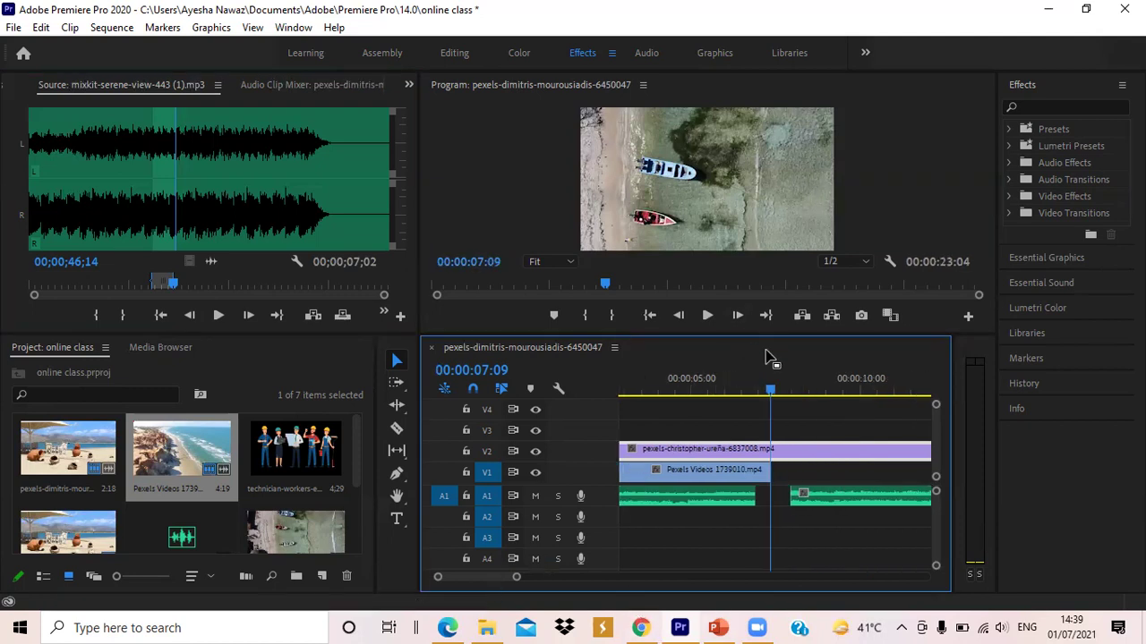
left_click_drag(767, 394, 785, 398)
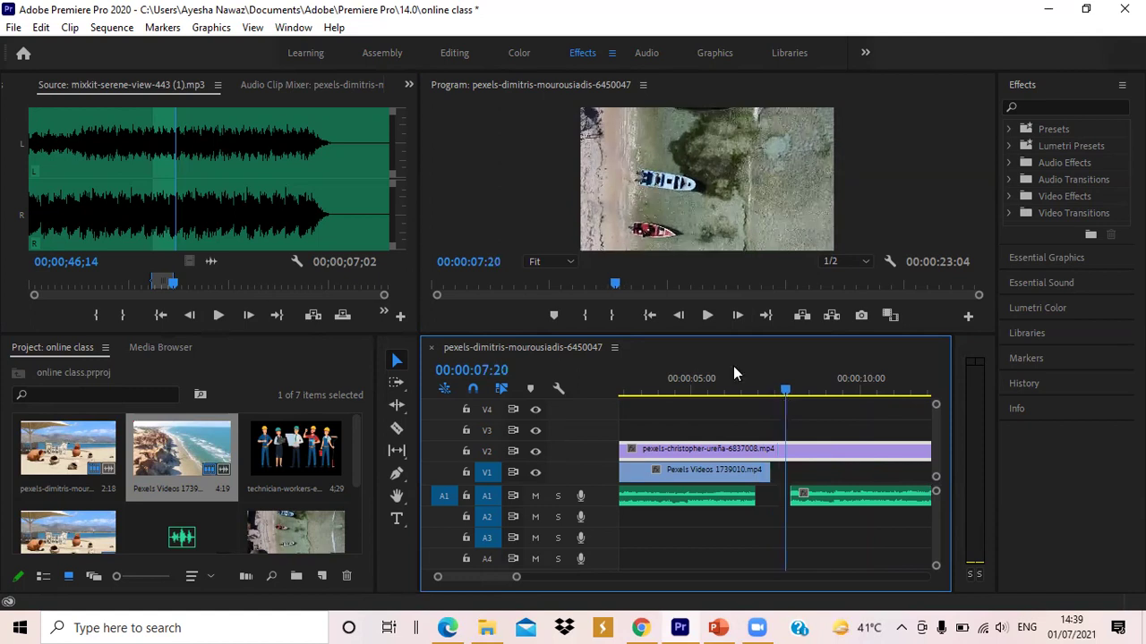
left_click(707, 317)
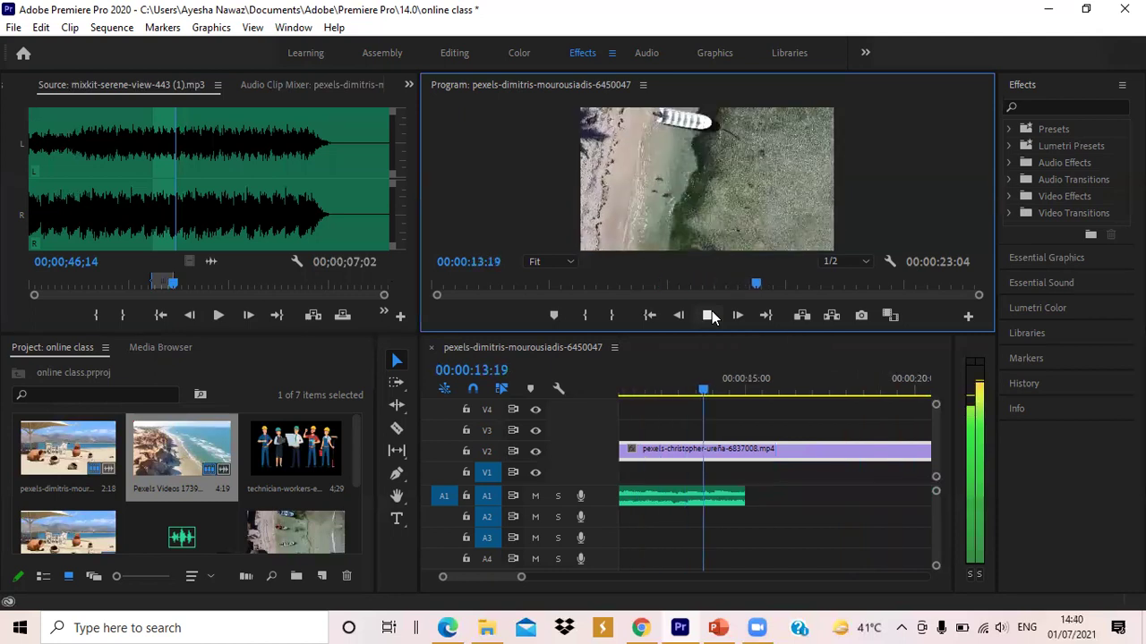
left_click(709, 316)
Move the second music clip on A1 earlier so it begins at the end of the second V1 clip.
left_click_drag(472, 577, 464, 577)
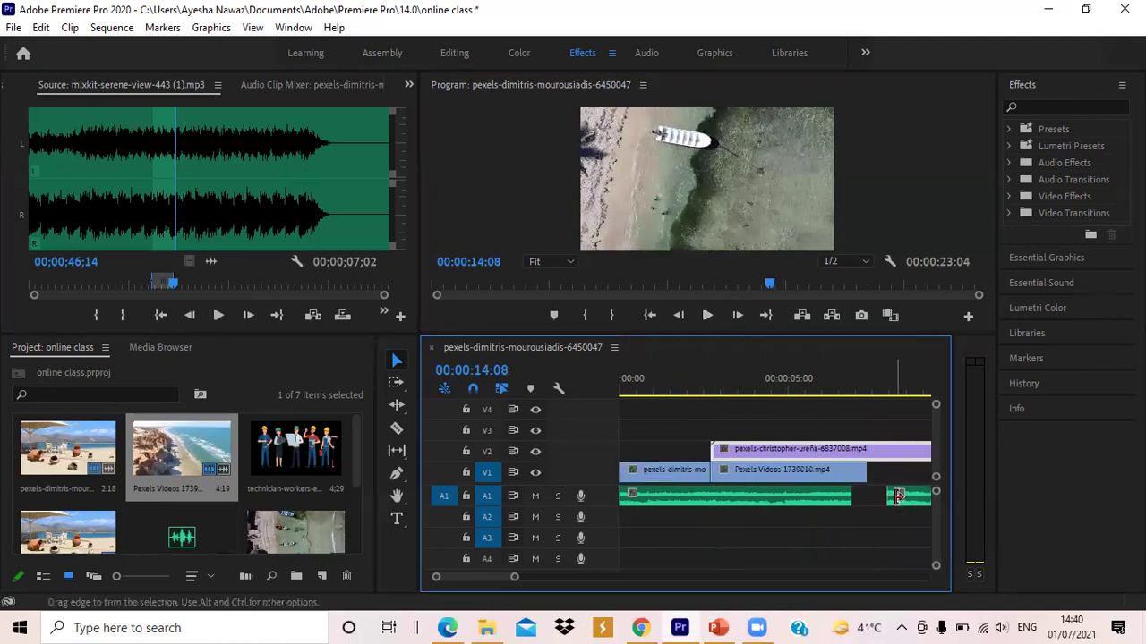
left_click_drag(916, 495, 896, 495)
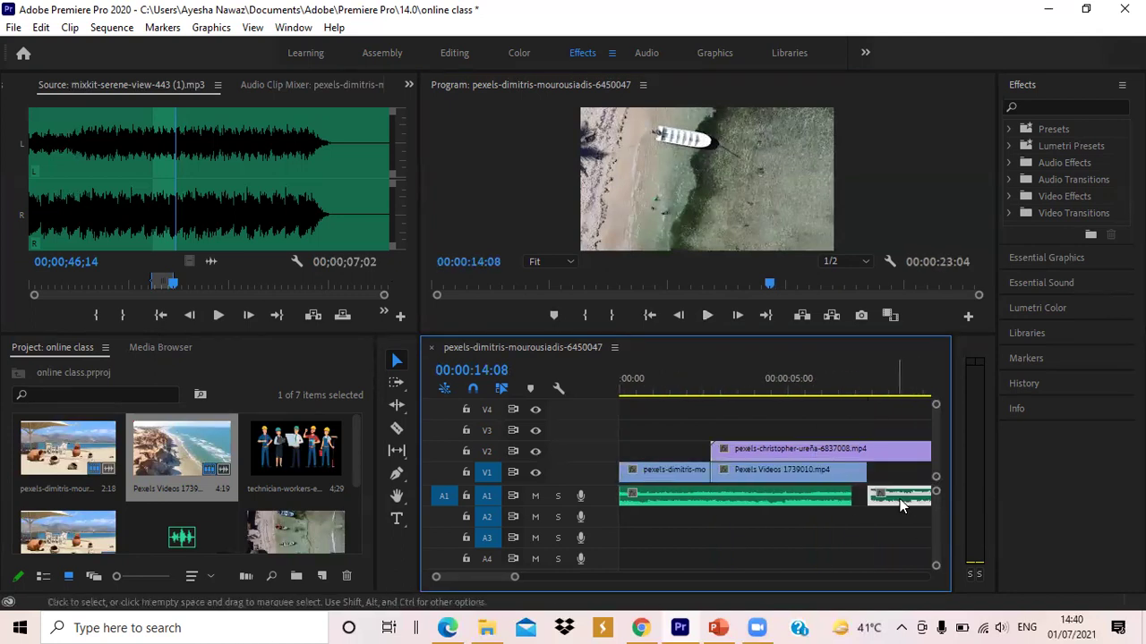
scroll(489, 579, "down", 5)
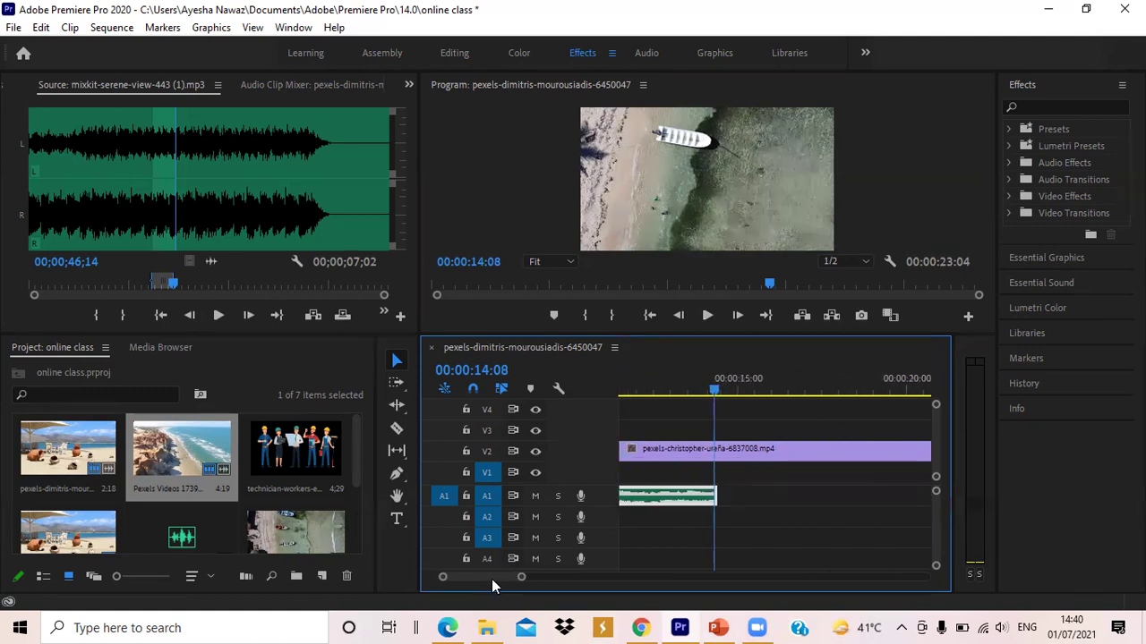
scroll(488, 586, "down", 2)
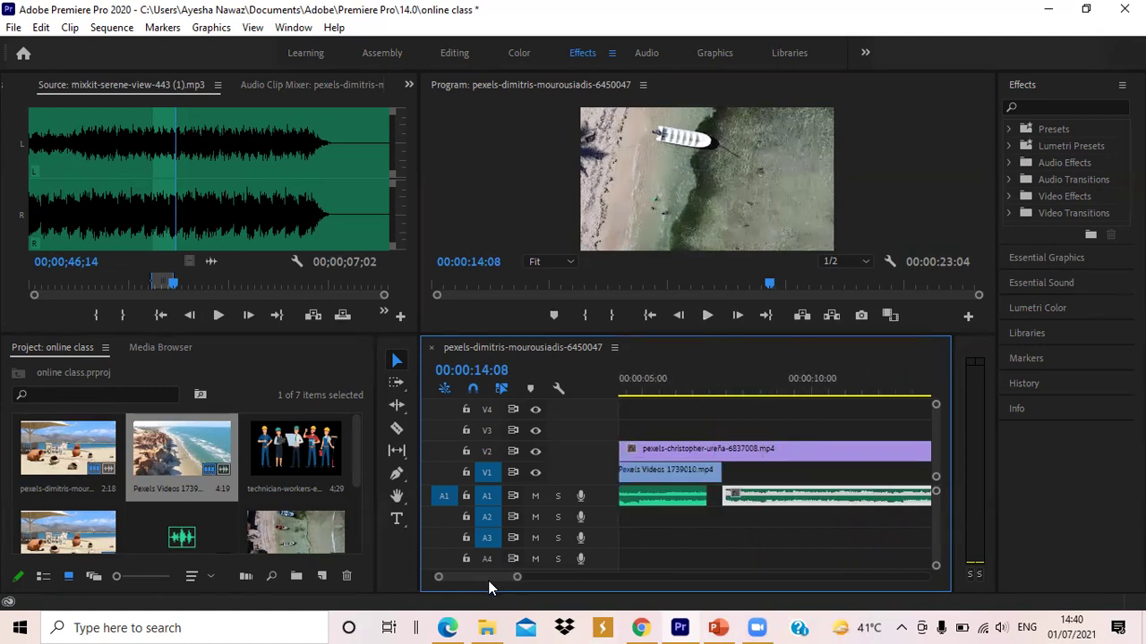
scroll(490, 583, "down", 2)
left_click_drag(927, 495, 908, 494)
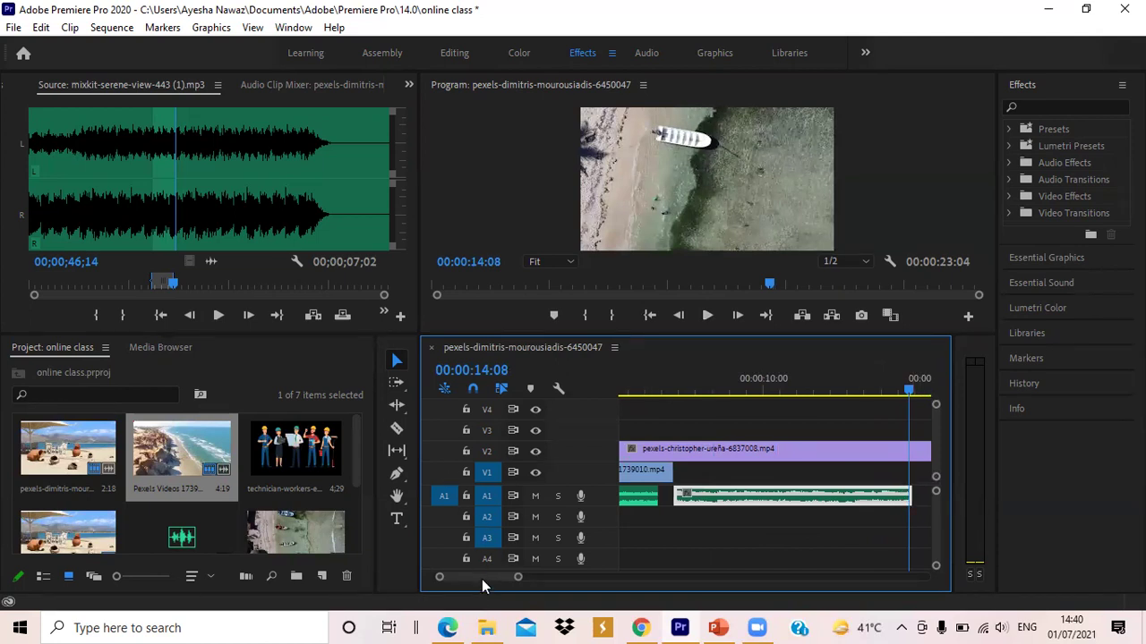
Extend the end of the second A1 music clip past 00:00:16:00, preview it, and trim it back to just before 00:00:15:00.
scroll(482, 579, "down", 5)
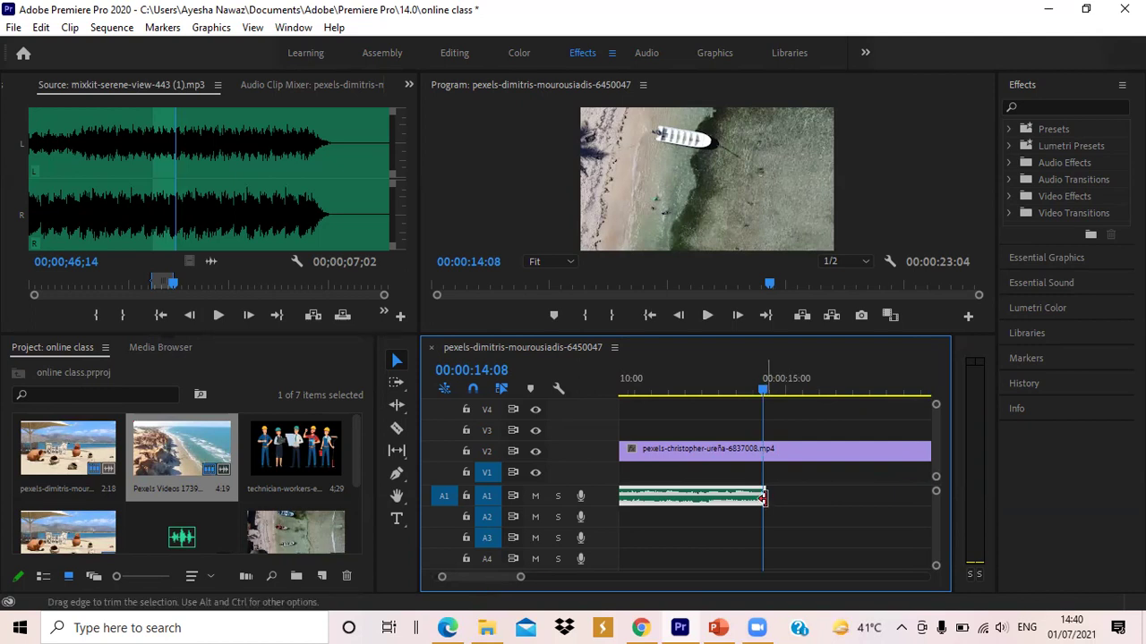
left_click_drag(767, 497, 816, 498)
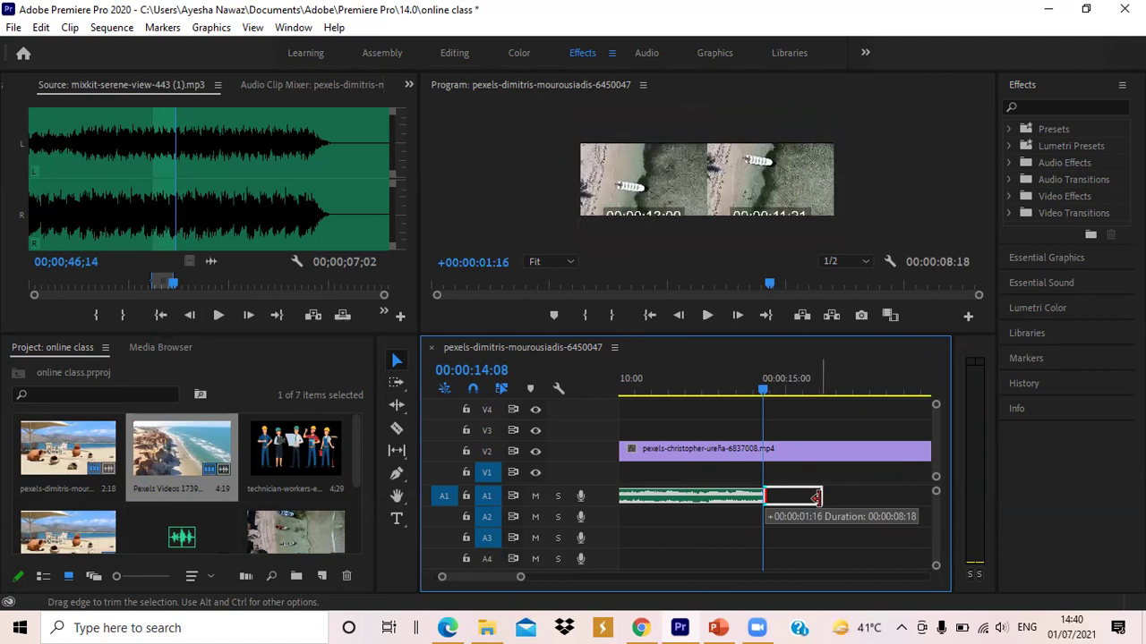
left_click_drag(816, 498, 822, 499)
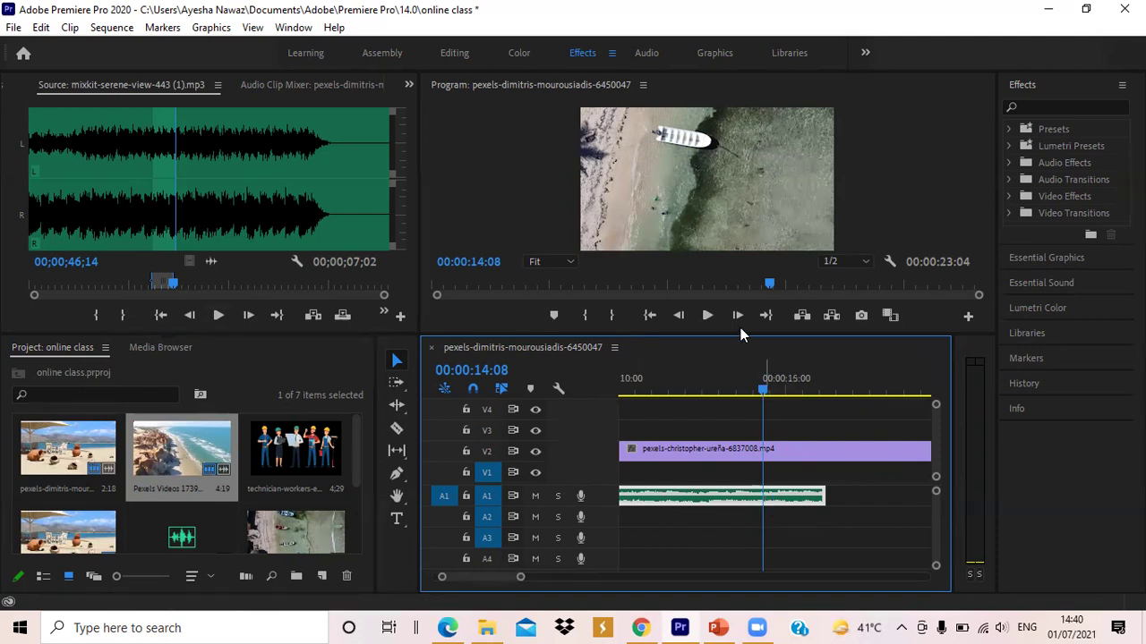
left_click(707, 316)
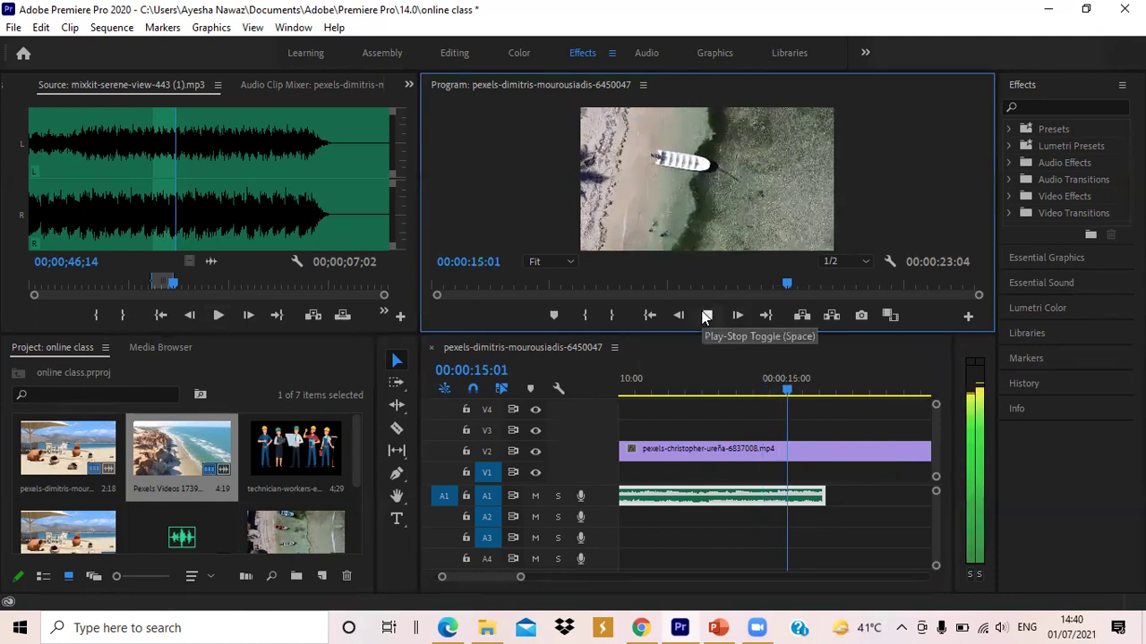
left_click(707, 315)
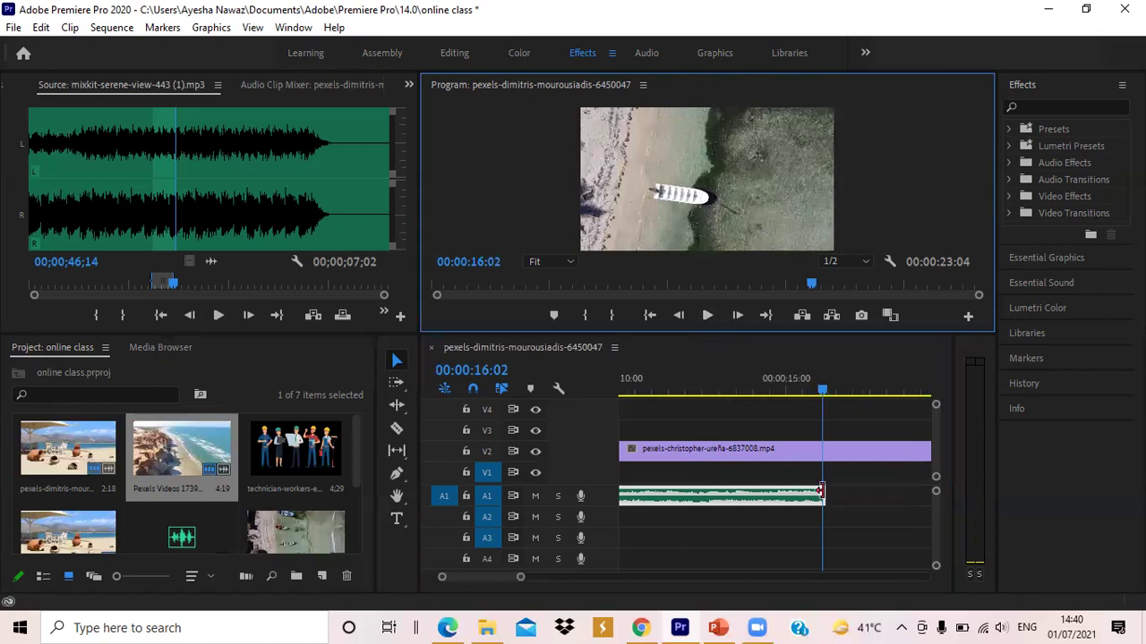
left_click_drag(821, 491, 775, 492)
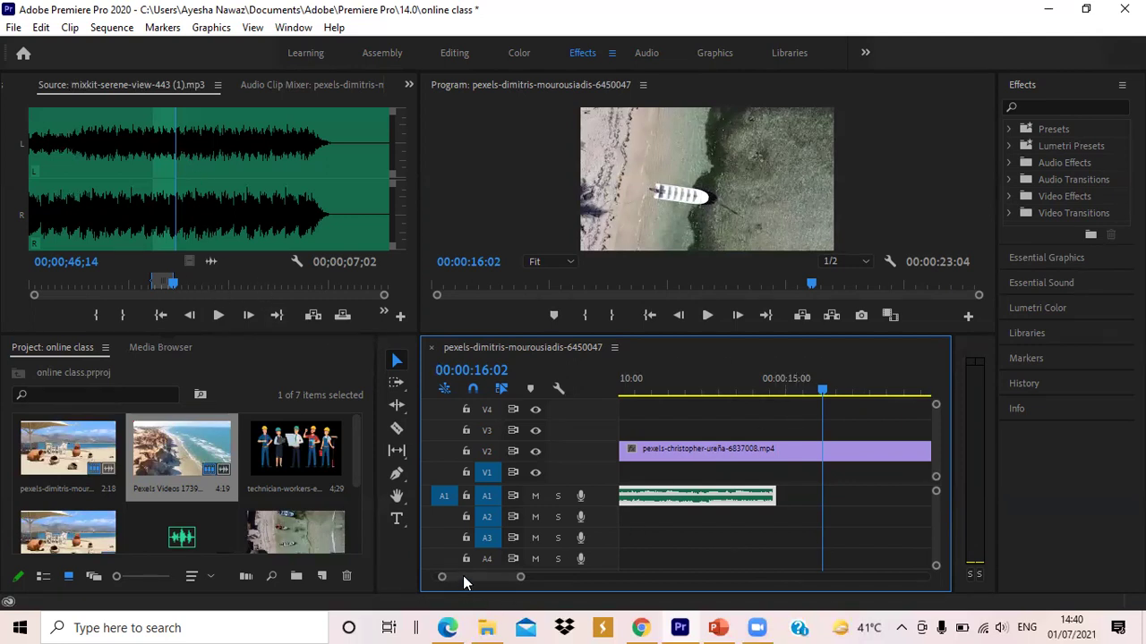
left_click_drag(462, 576, 455, 575)
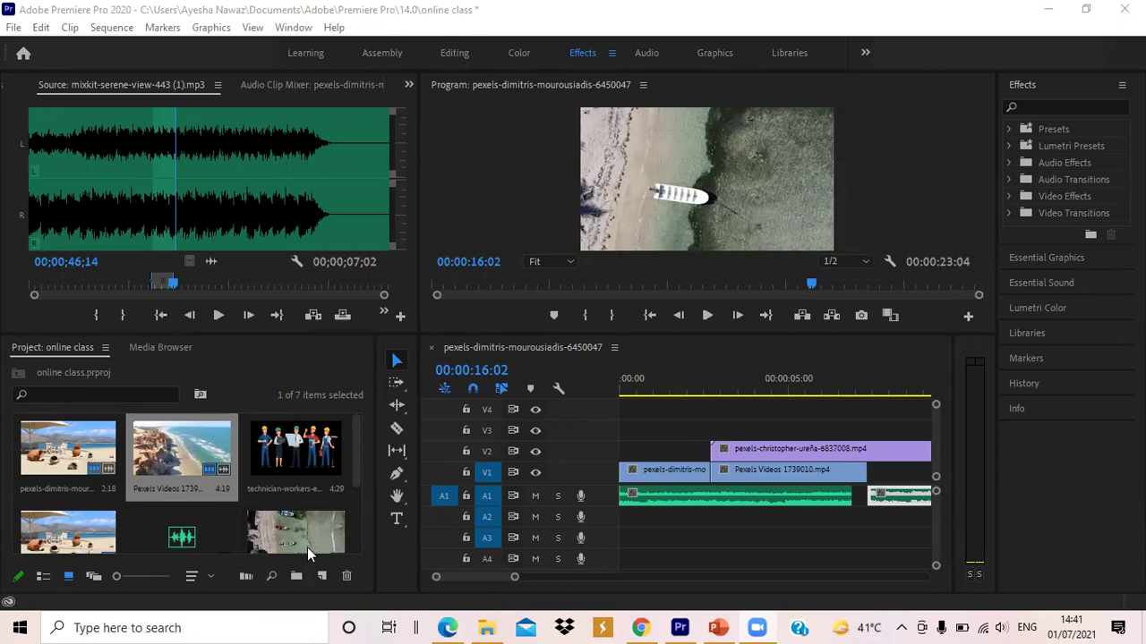
Open Pexels Videos 1739010.mp4 in the Source Monitor and compare its V1 clip with the boats clip above it on V2.
double_click(174, 460)
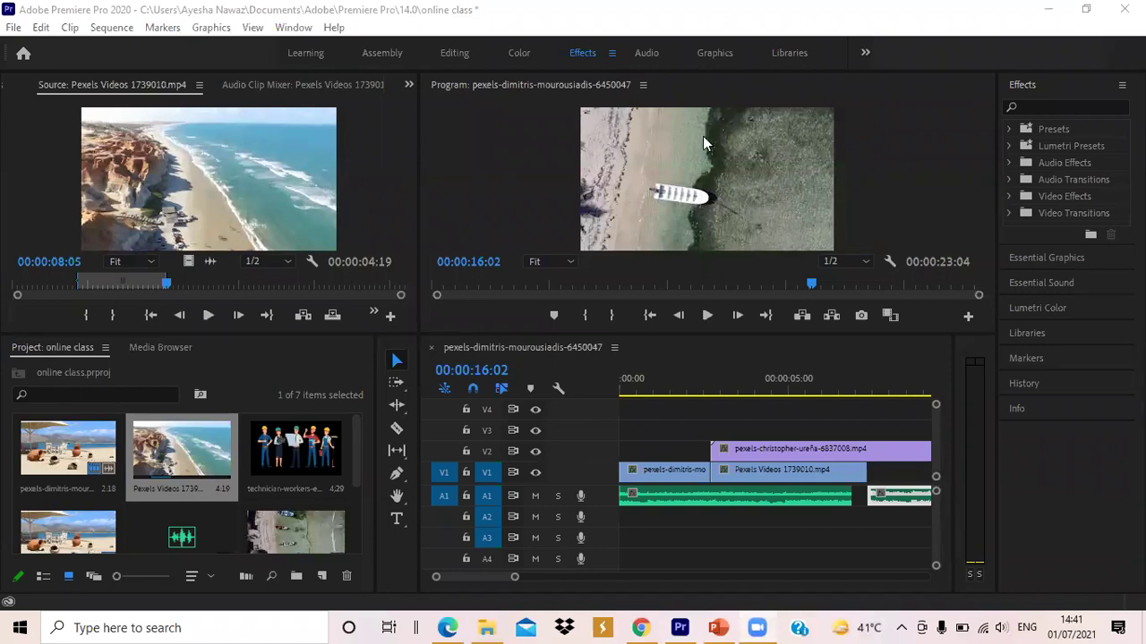
left_click(746, 472)
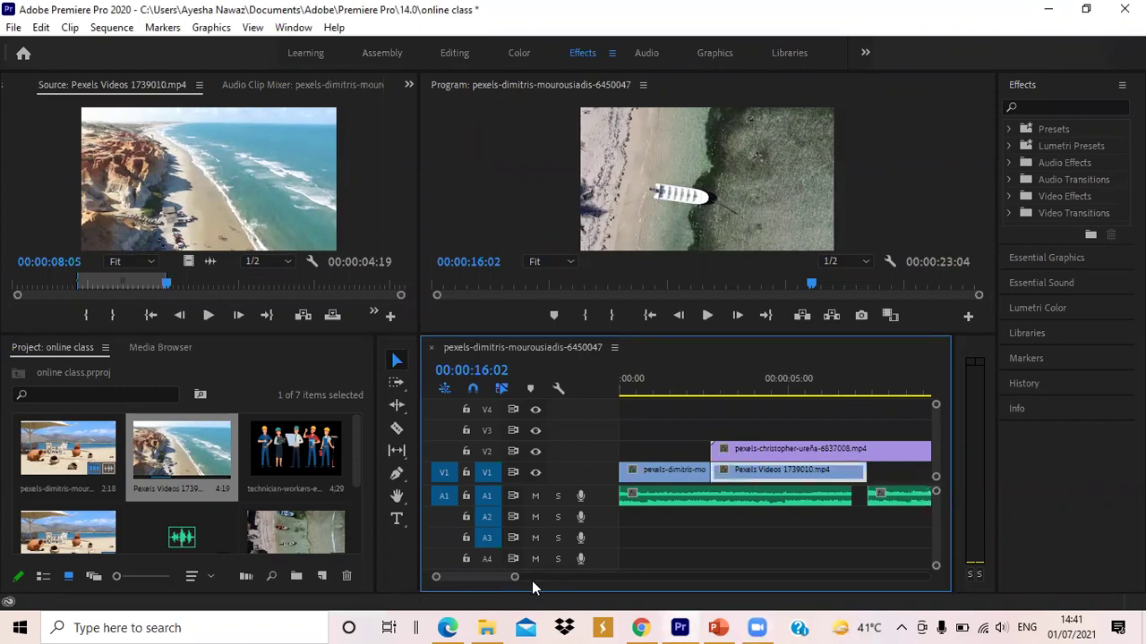
left_click(738, 455)
left_click(741, 477)
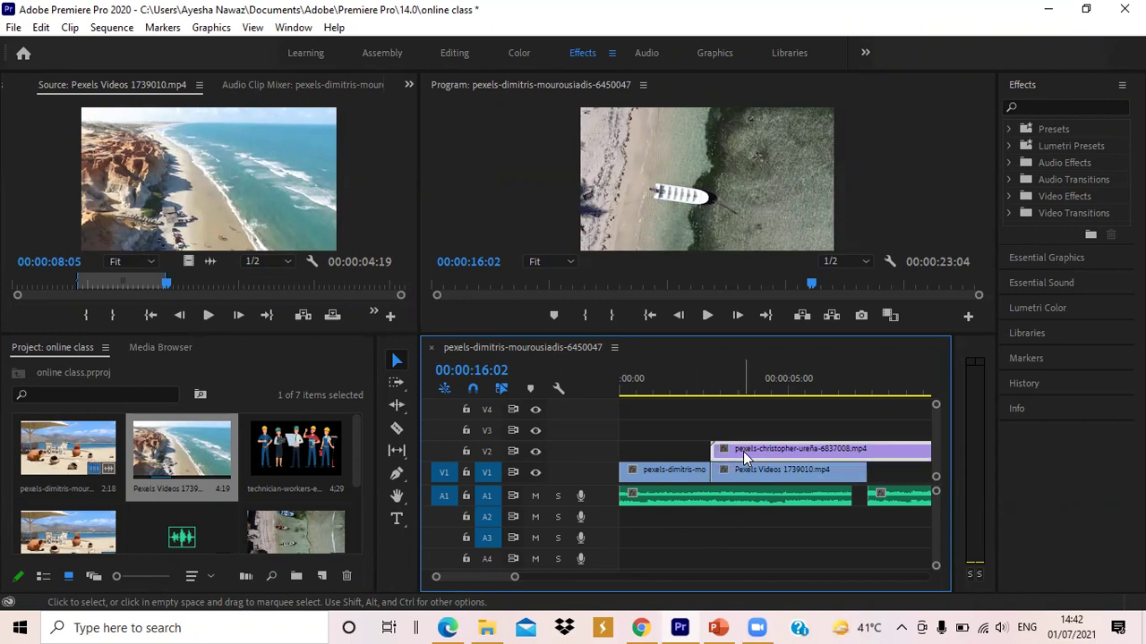
Play the sequence from just before the boats clip to examine which of the stacked V1 and V2 clips is displayed.
left_click(694, 390)
left_click(706, 391)
left_click(707, 315)
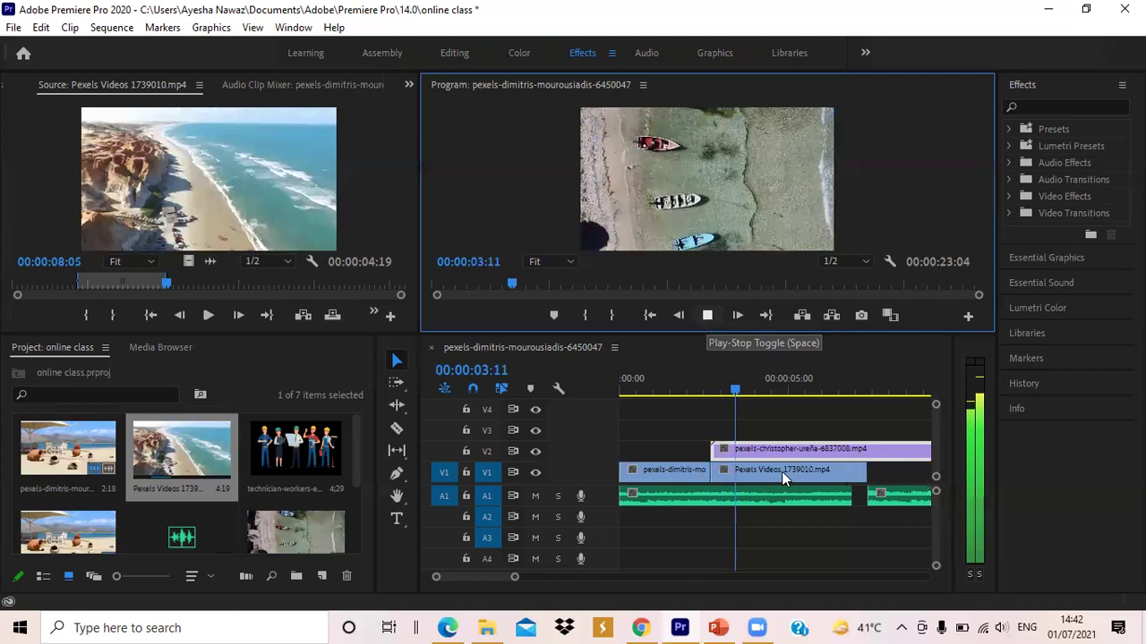
key("space")
Move the Pexels Videos 1739010.mp4 clip from V1 to V3, above the boats clip, and position the playhead just before it.
left_click_drag(792, 479, 790, 438)
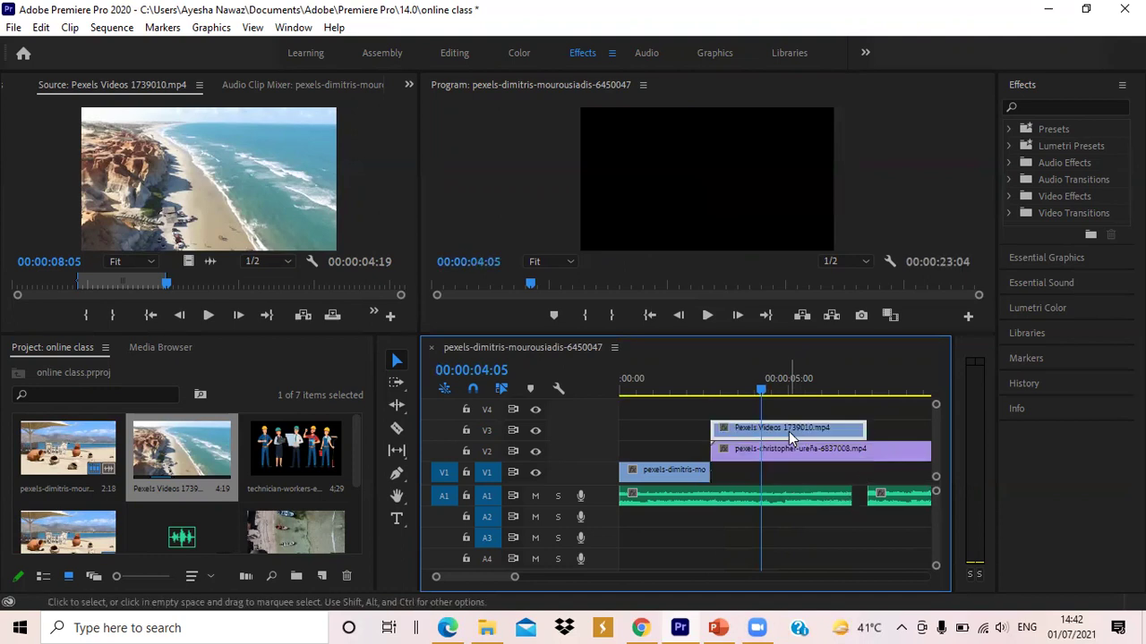
left_click_drag(761, 391, 709, 394)
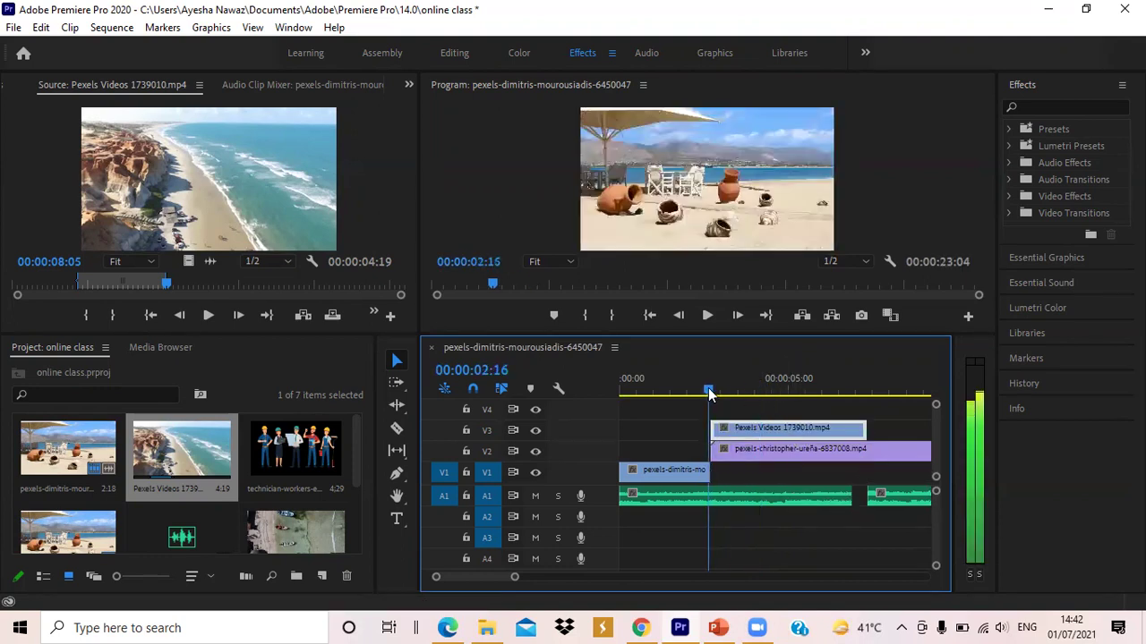
Play the stacked section twice to compare Pexels Videos 1739010.mp4 on V3 with the boats clip on V2.
left_click(707, 315)
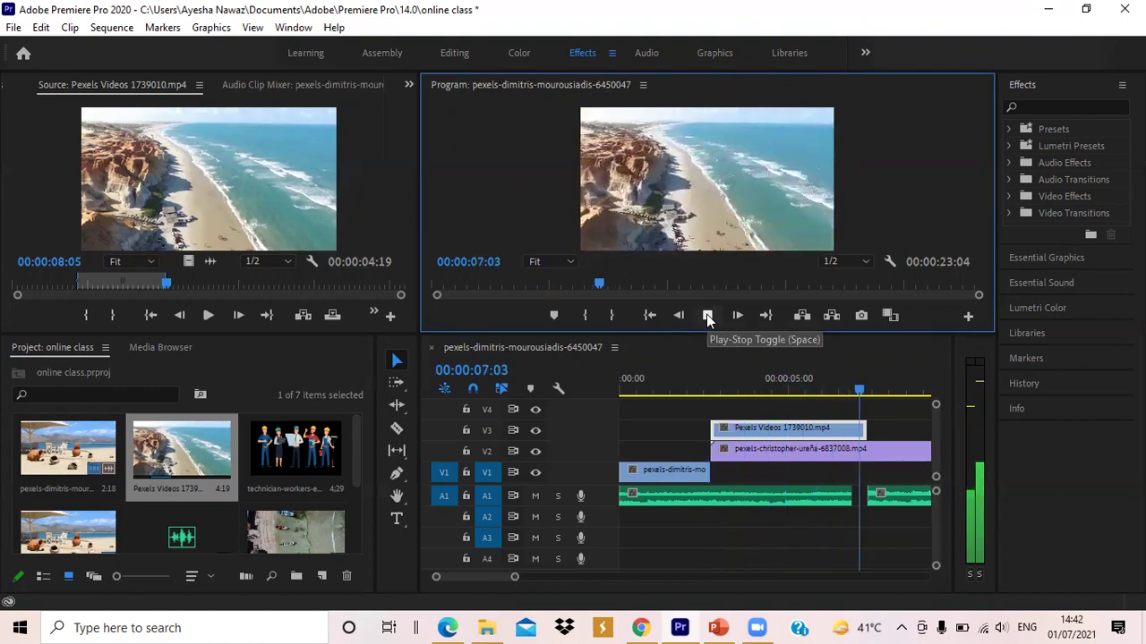
left_click(707, 316)
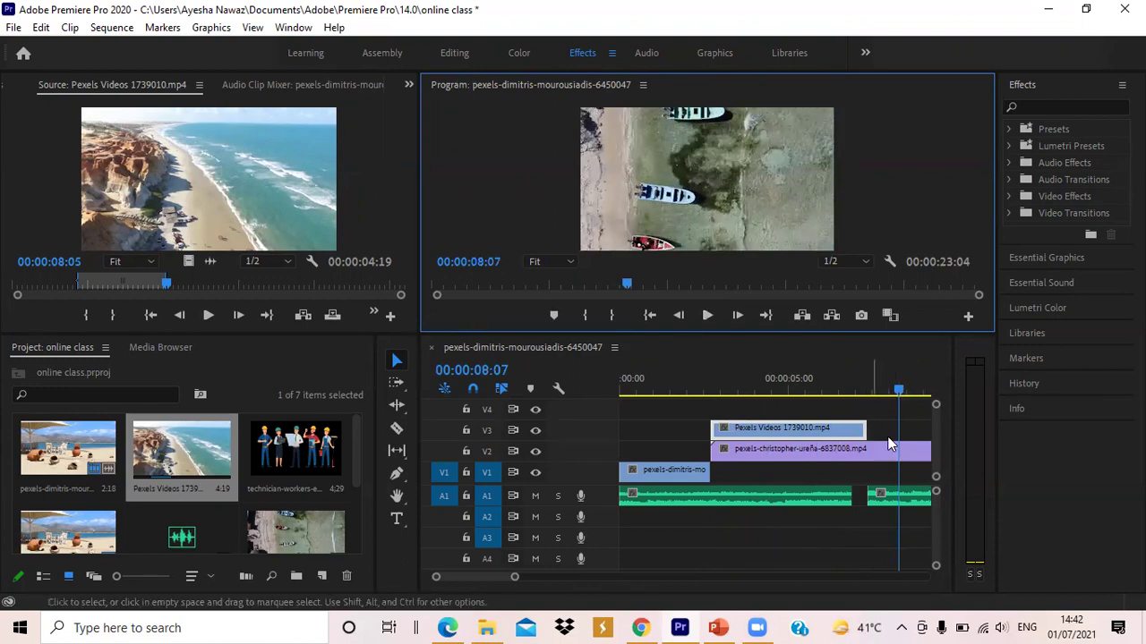
left_click(900, 394)
left_click_drag(901, 395, 767, 395)
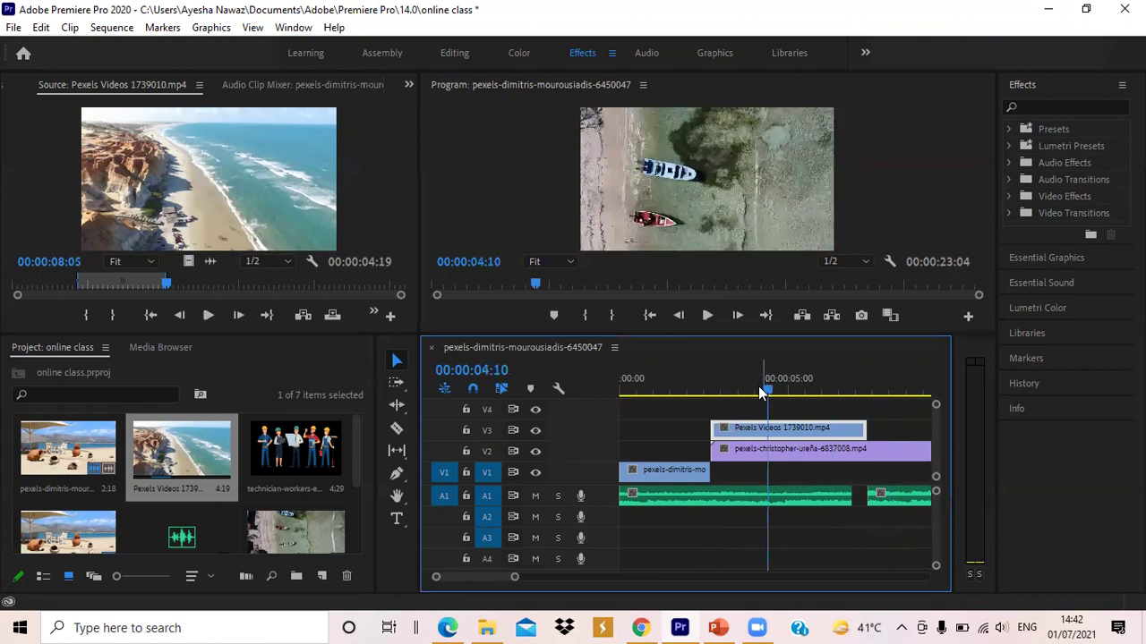
left_click(709, 316)
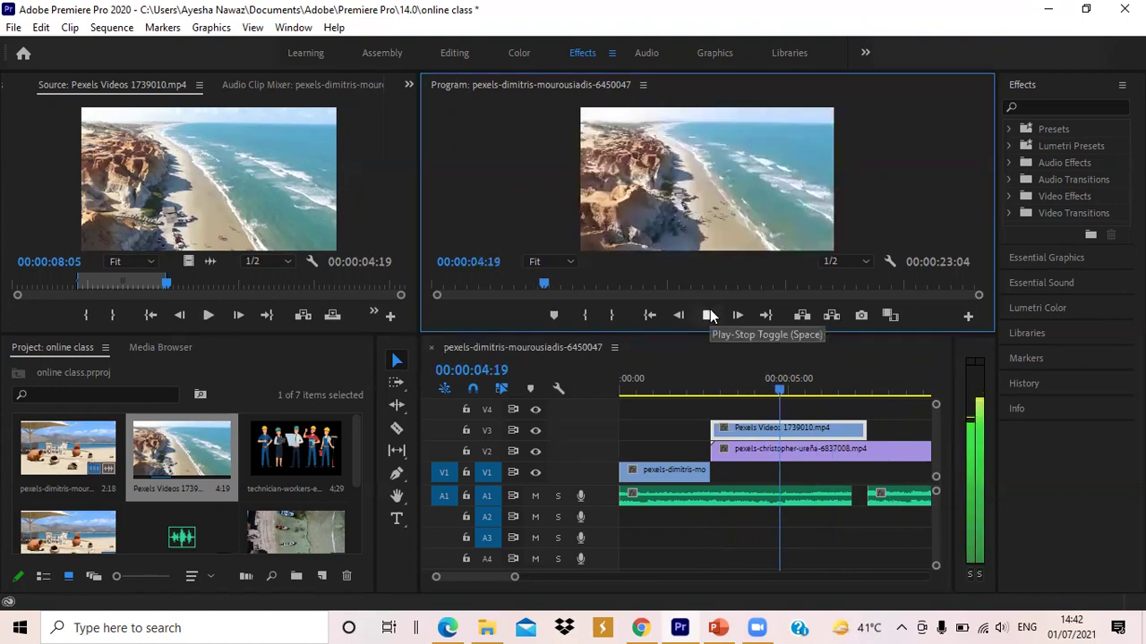
left_click(709, 316)
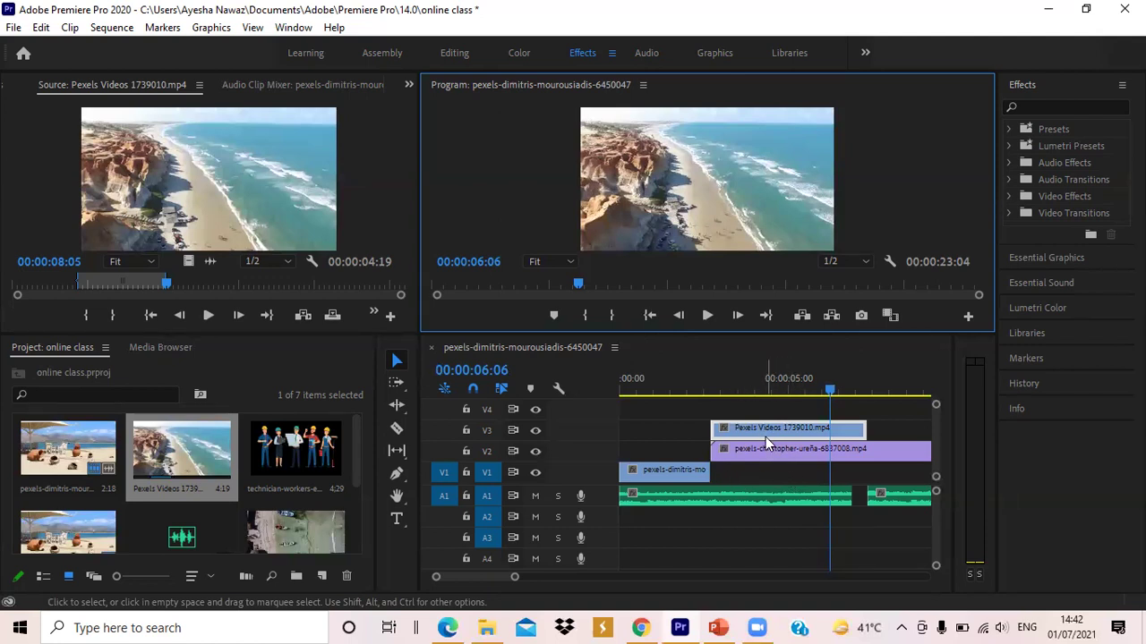
Return Pexels Videos 1739010.mp4 to V1, shift the V2 boats clip to start at 00:00:04:02, and briefly preview the source clip.
left_click_drag(766, 432, 797, 457)
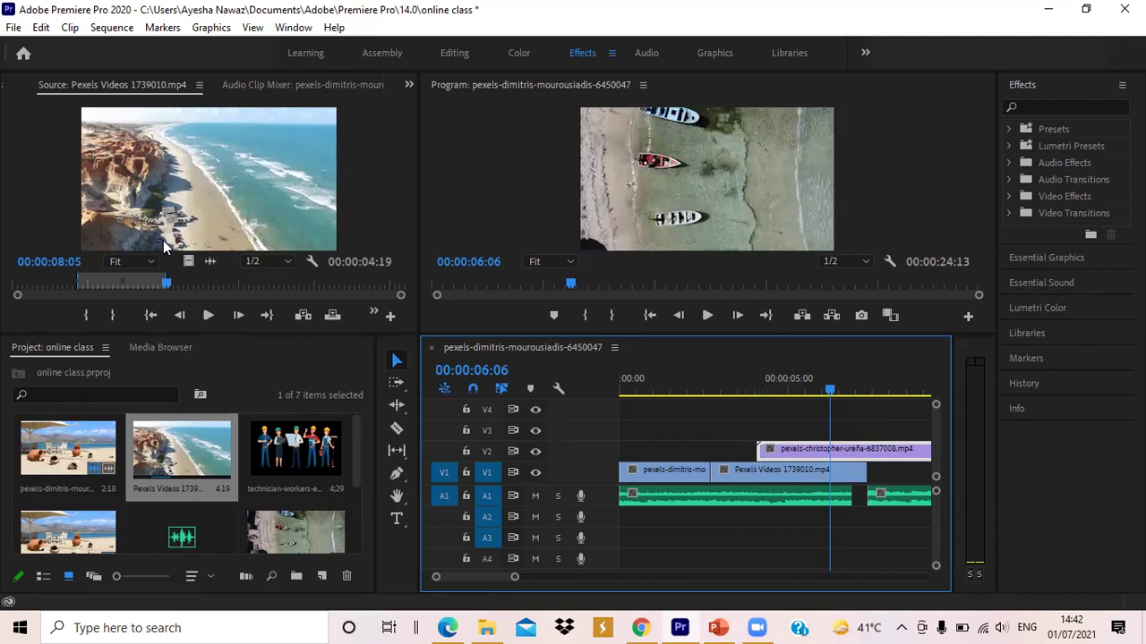
left_click(205, 318)
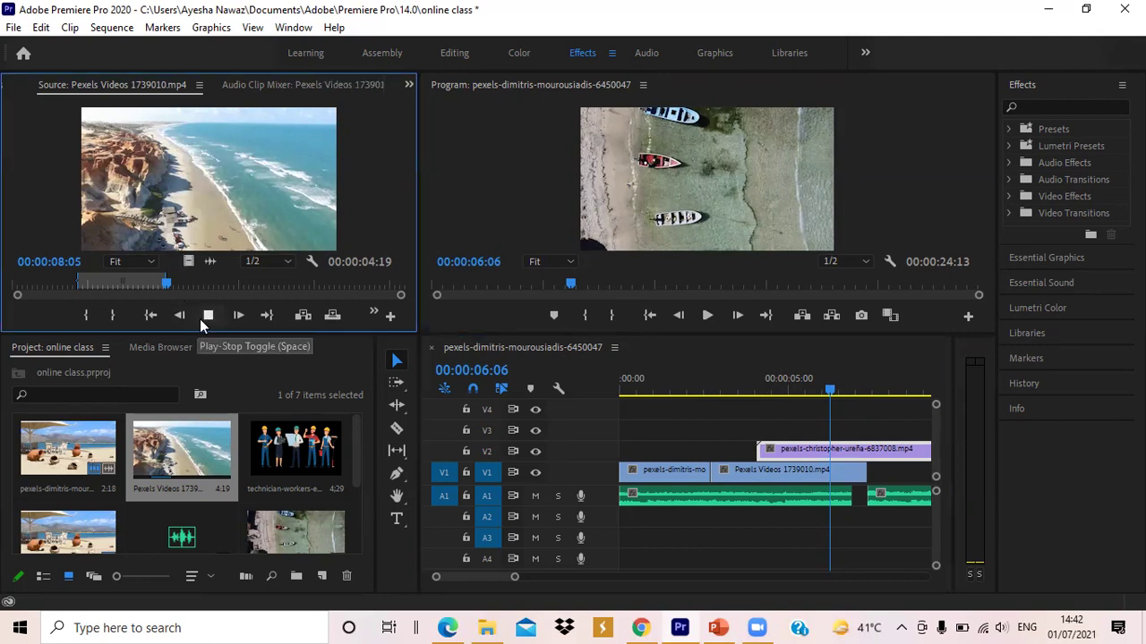
left_click(208, 317)
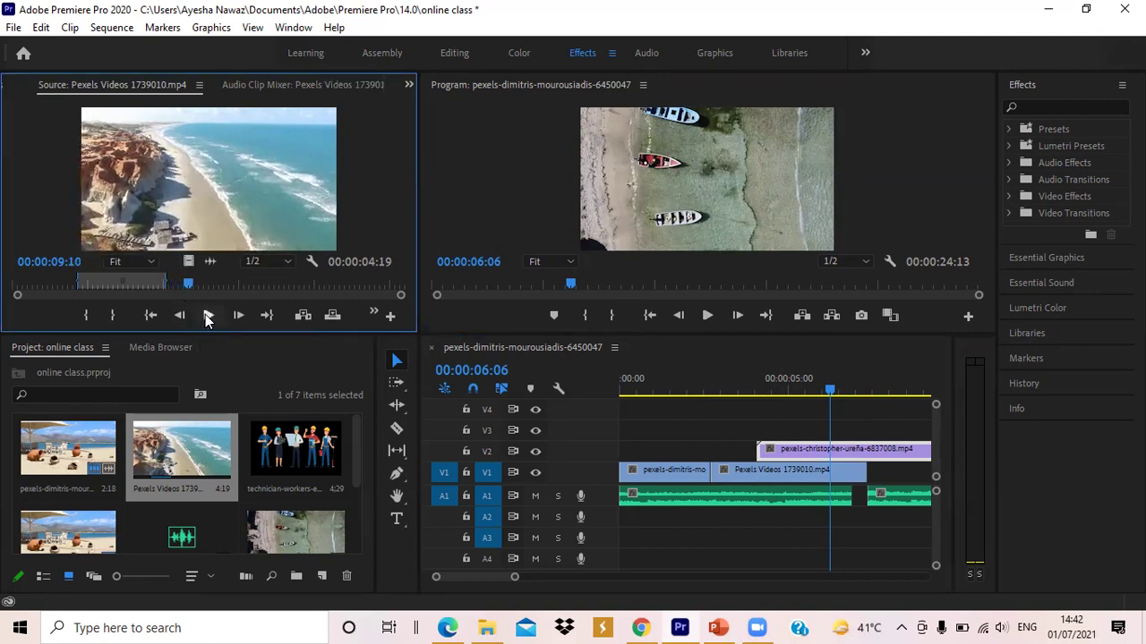
Play from the start of the V2 boats clip, and check the V1 clip just before the overlap.
left_click_drag(829, 396, 757, 391)
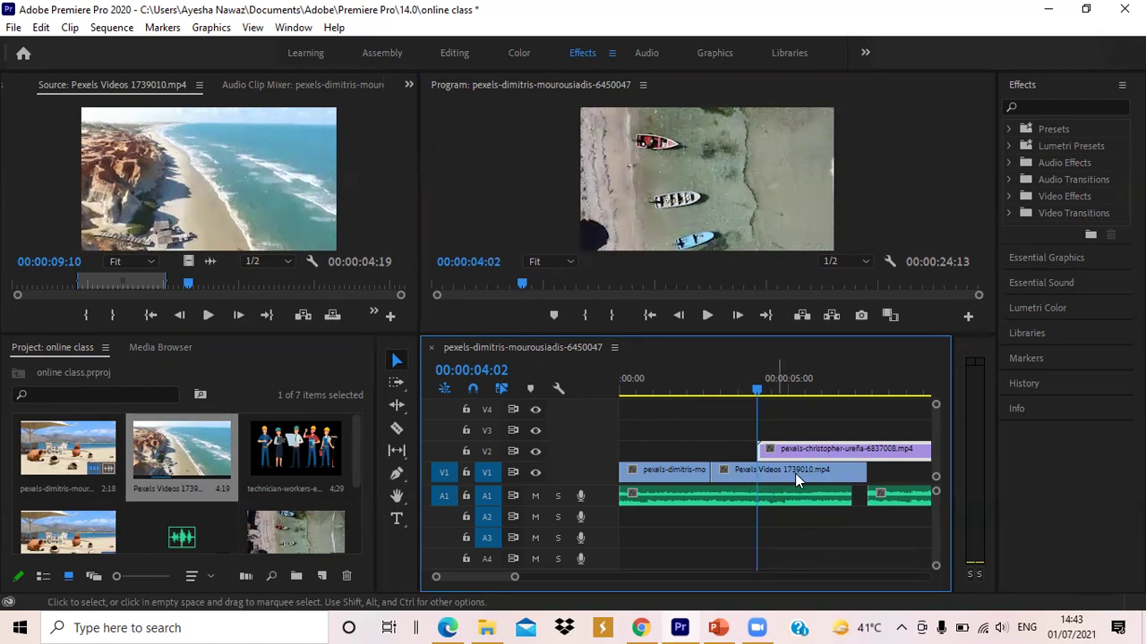
left_click(706, 315)
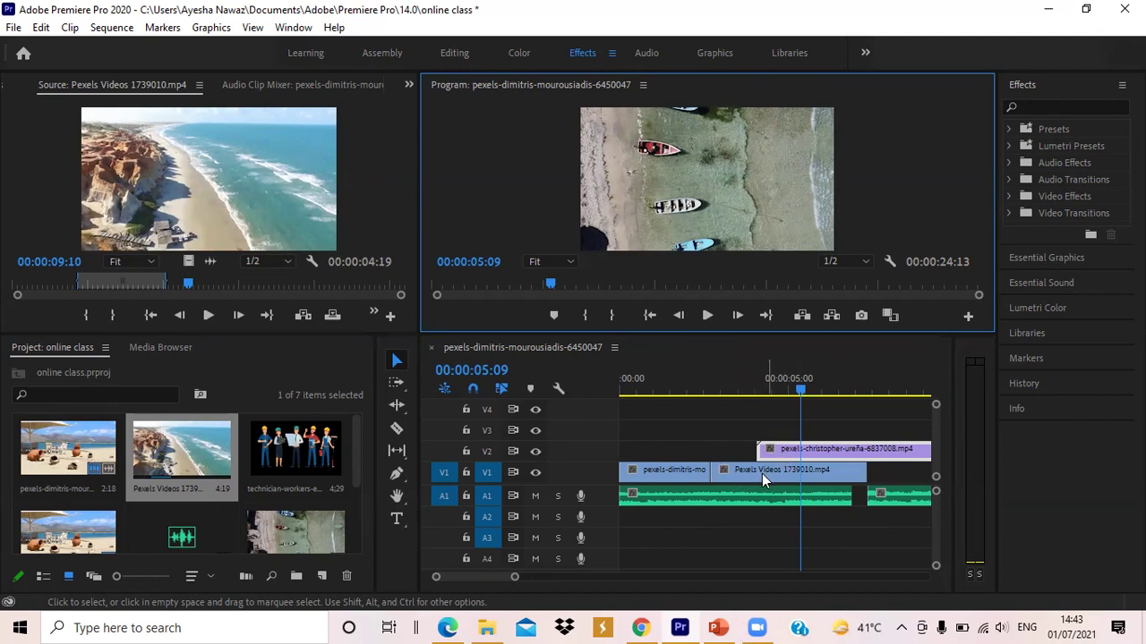
left_click(758, 376)
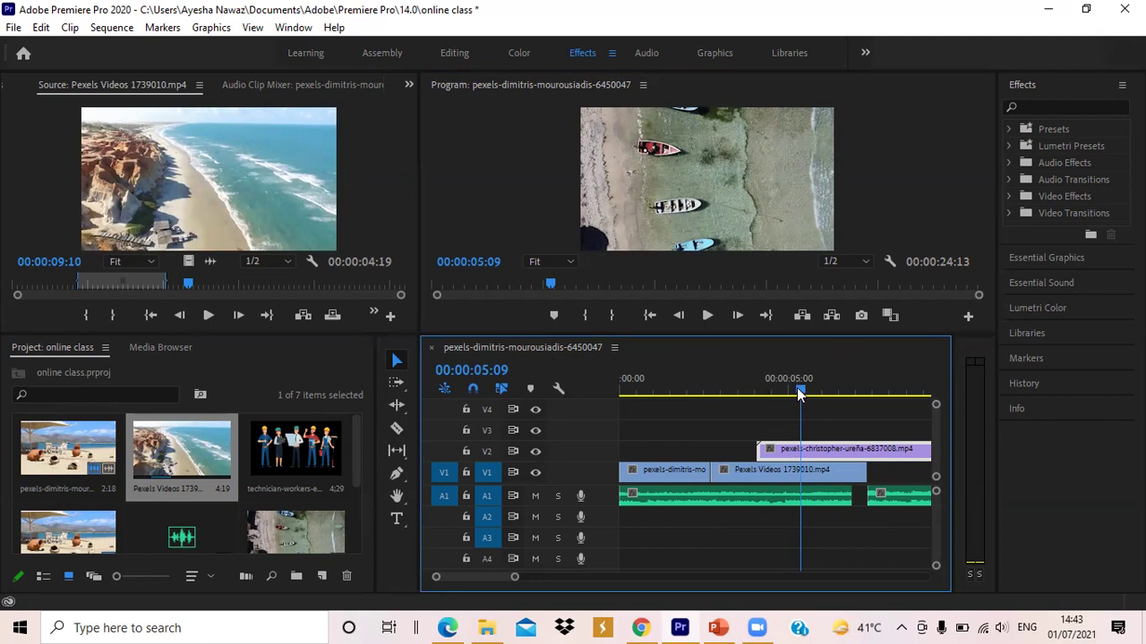
key("space")
left_click_drag(739, 374, 731, 374)
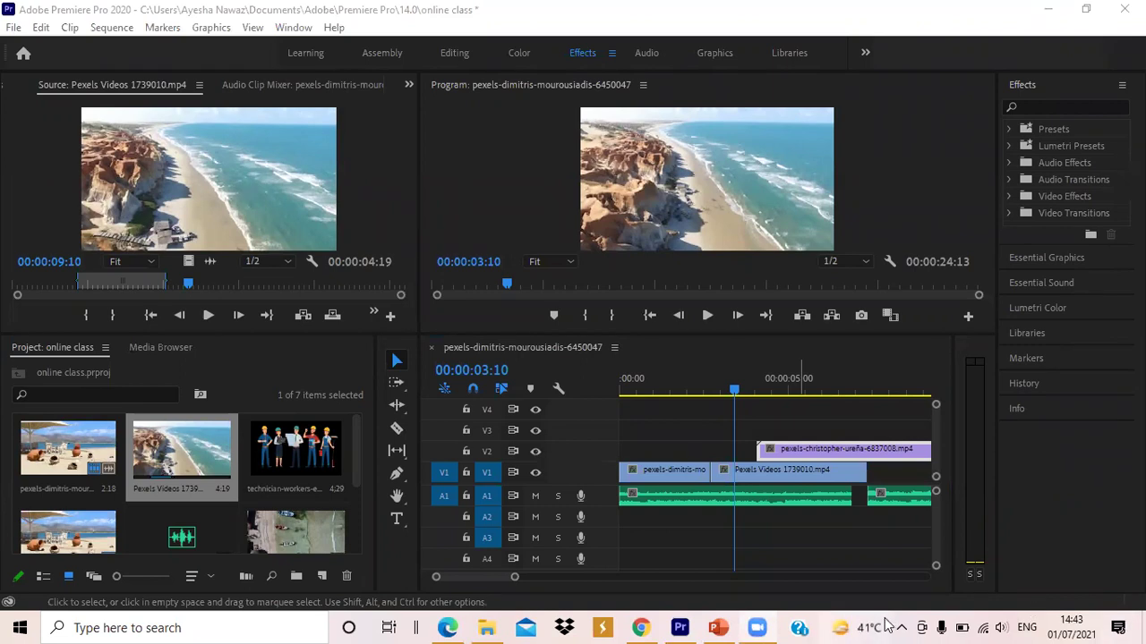
mouse_move(886, 627)
left_click(542, 177)
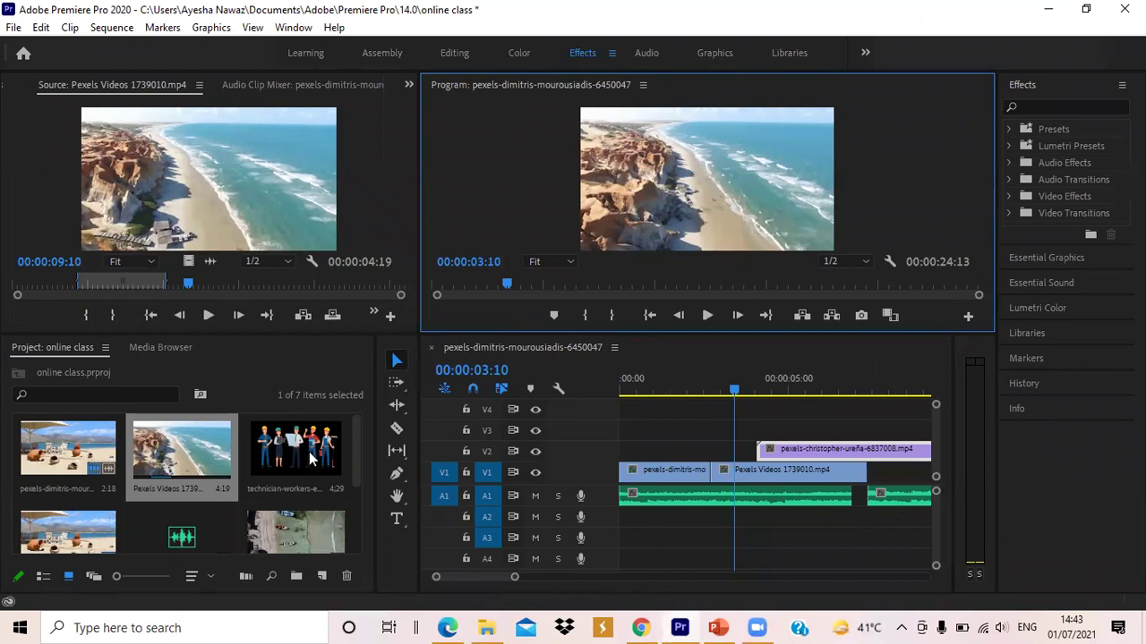
Add the technician workers image at the start of V3 and shorten it to end within the first V1 clip.
left_click_drag(277, 459, 629, 431)
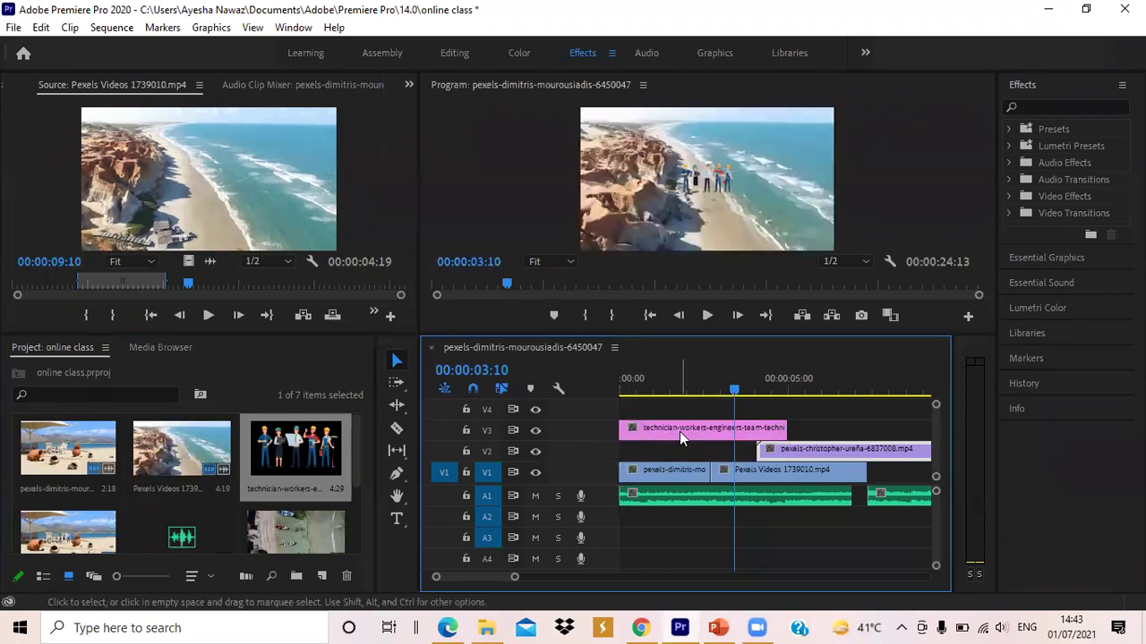
left_click_drag(784, 429, 672, 430)
Trim the end of Pexels Videos 1739010.mp4 on V1 back to the start of the V2 boats clip.
mouse_move(734, 391)
left_mouse_down()
mouse_move(614, 379)
mouse_move(726, 378)
left_mouse_up()
left_click(787, 471)
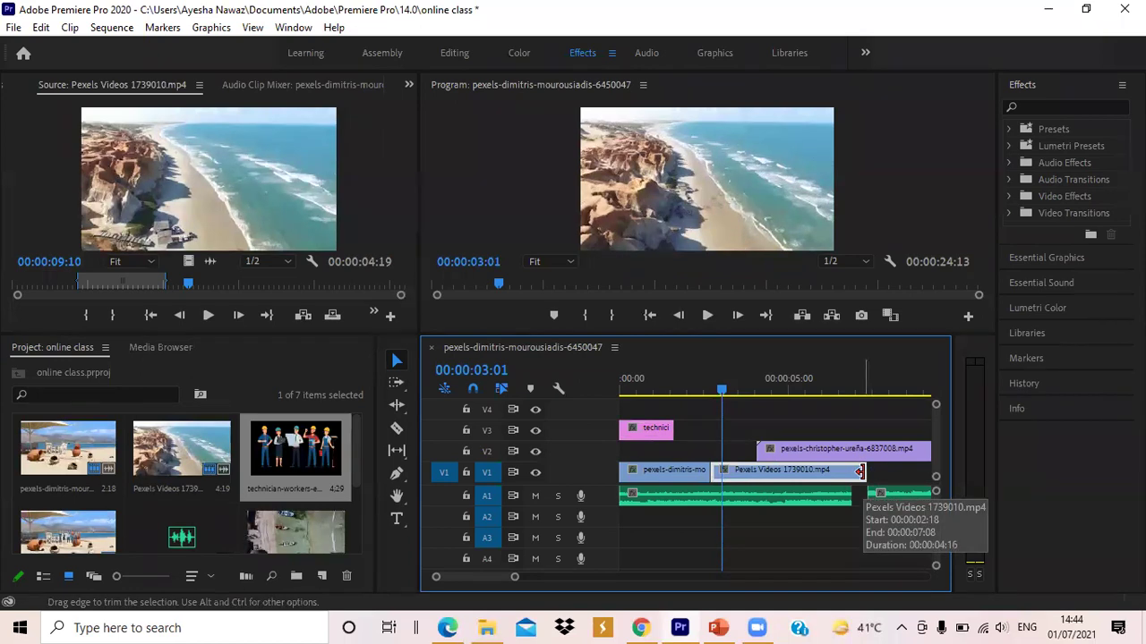
left_click_drag(861, 472, 755, 474)
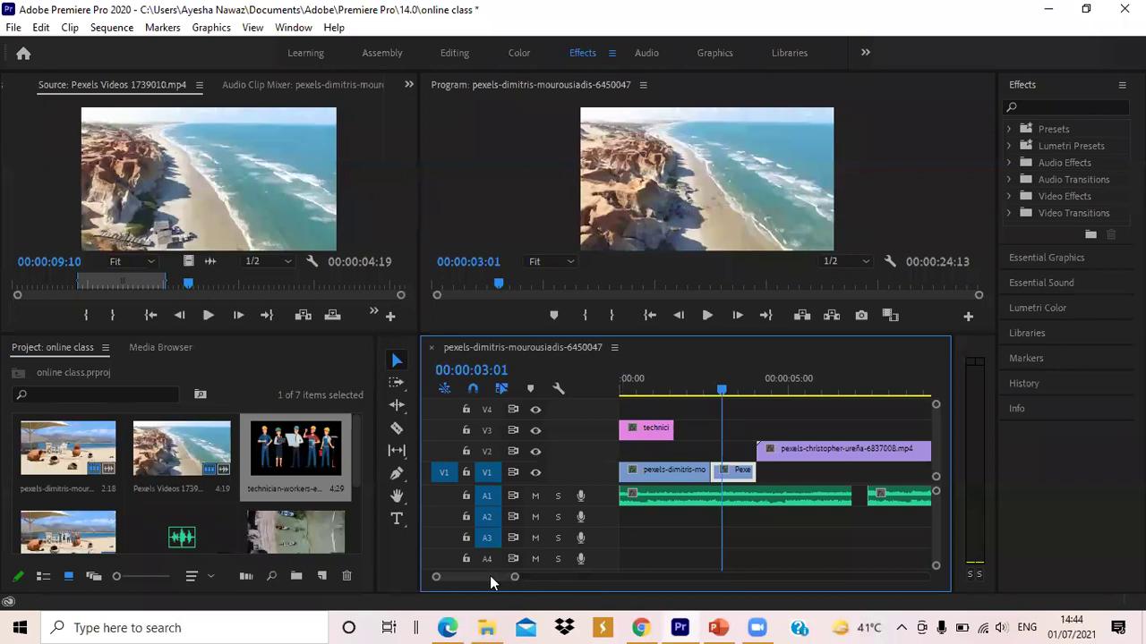
Trim the end of the boats clip on V2 back to 00:00:20:11.
left_click_drag(490, 576, 495, 577)
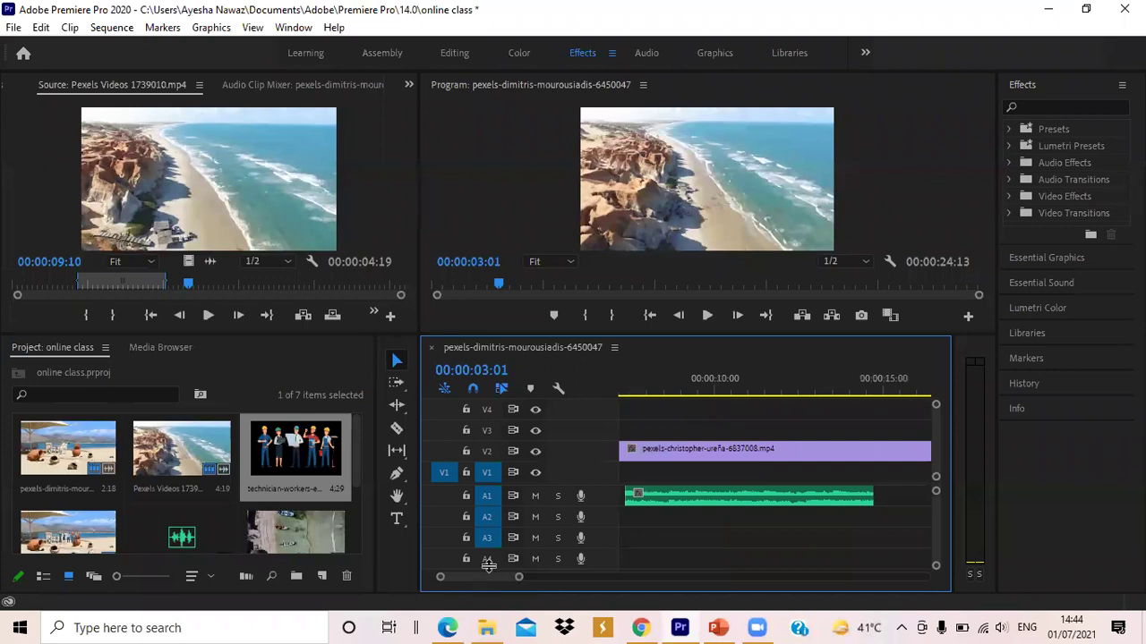
left_click_drag(761, 458, 662, 454)
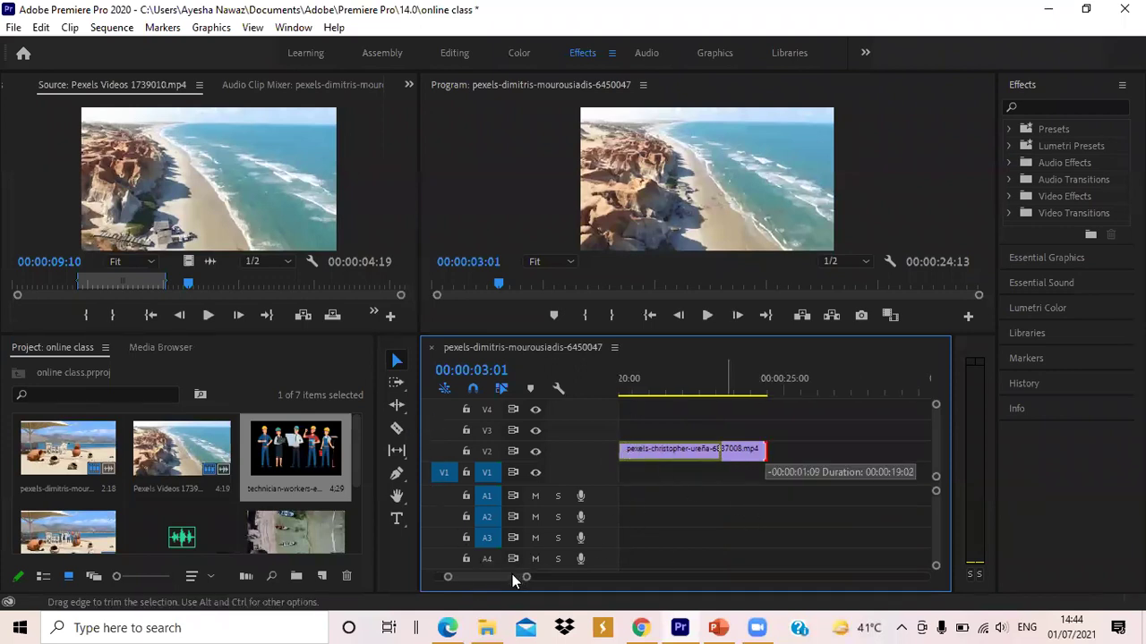
left_click_drag(498, 577, 499, 577)
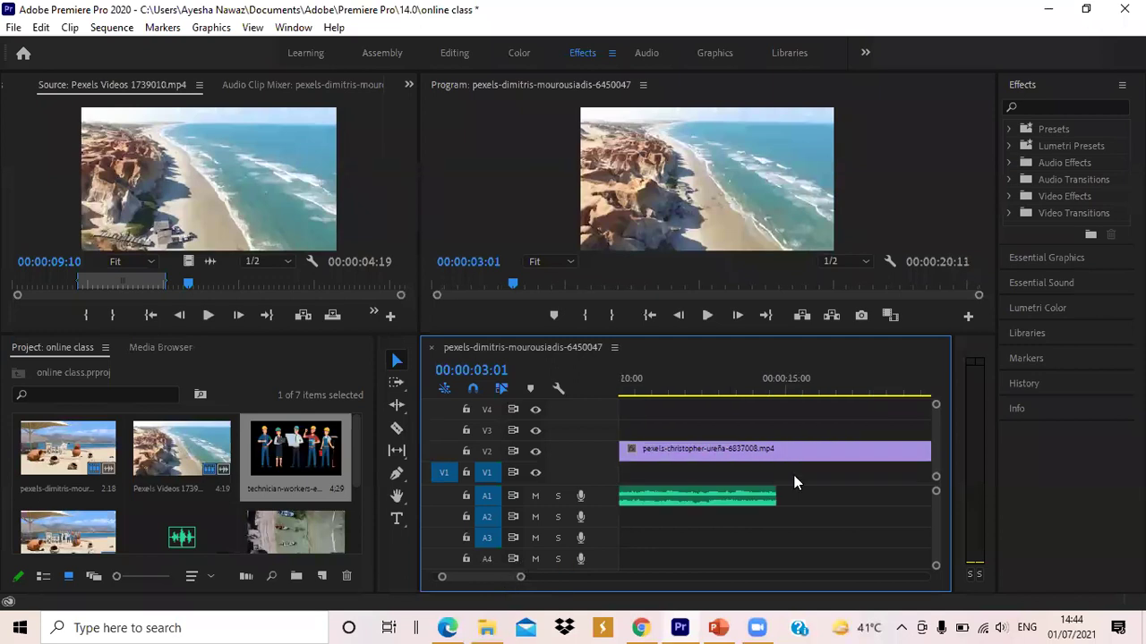
left_click_drag(520, 578, 515, 577)
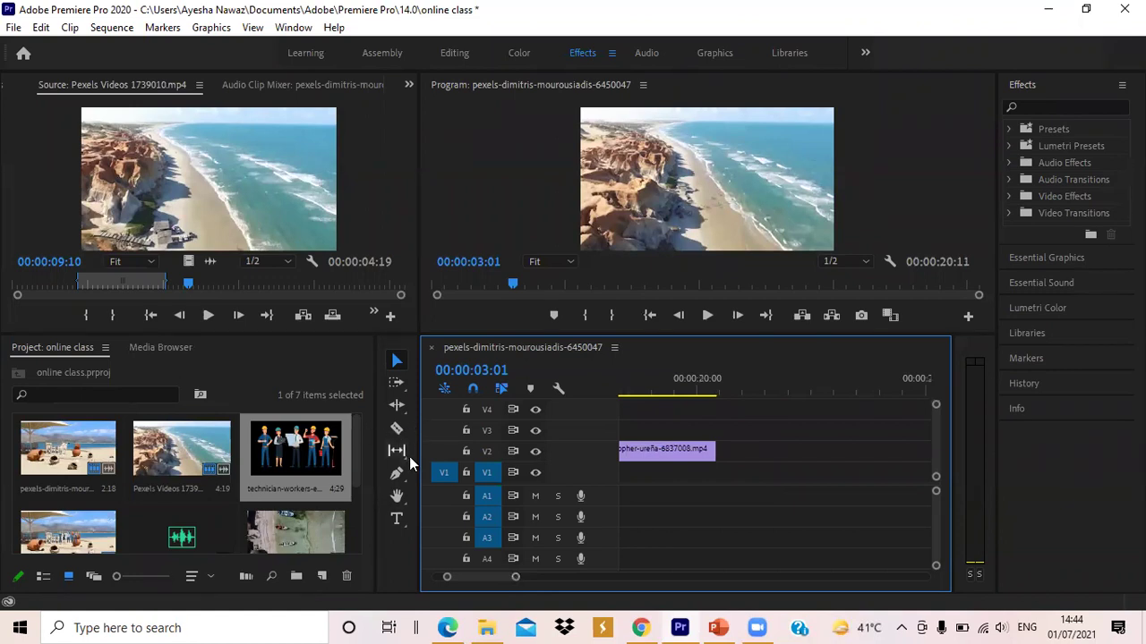
Widen the Timeline by narrowing the Project panel, and zoom out to show the whole sequence.
left_click_drag(417, 452, 254, 448)
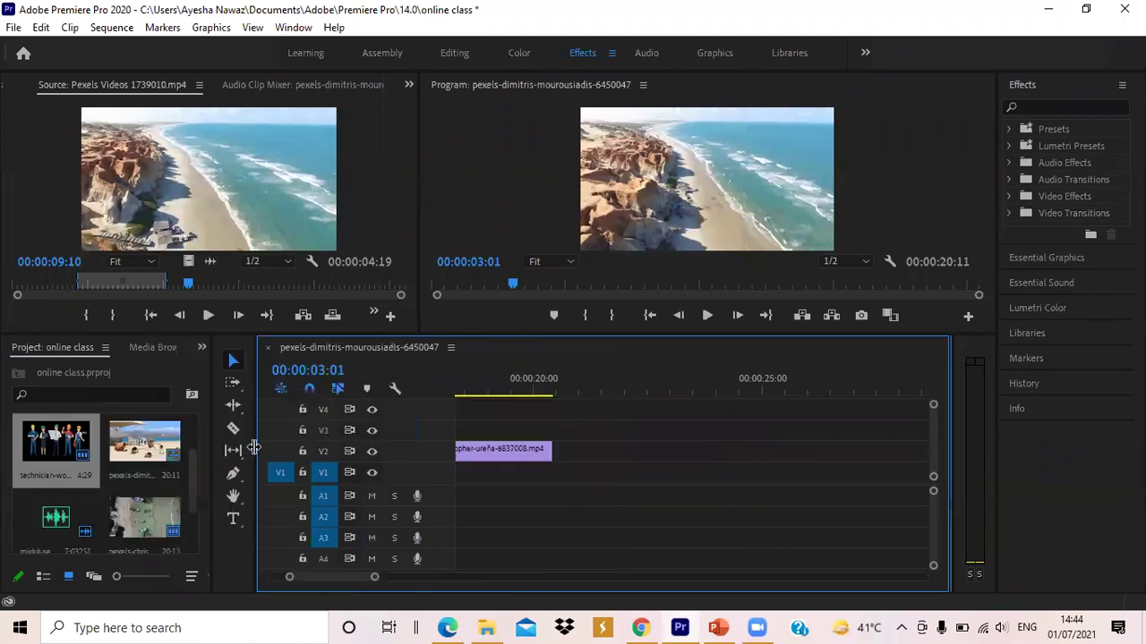
left_click_drag(332, 581, 428, 591)
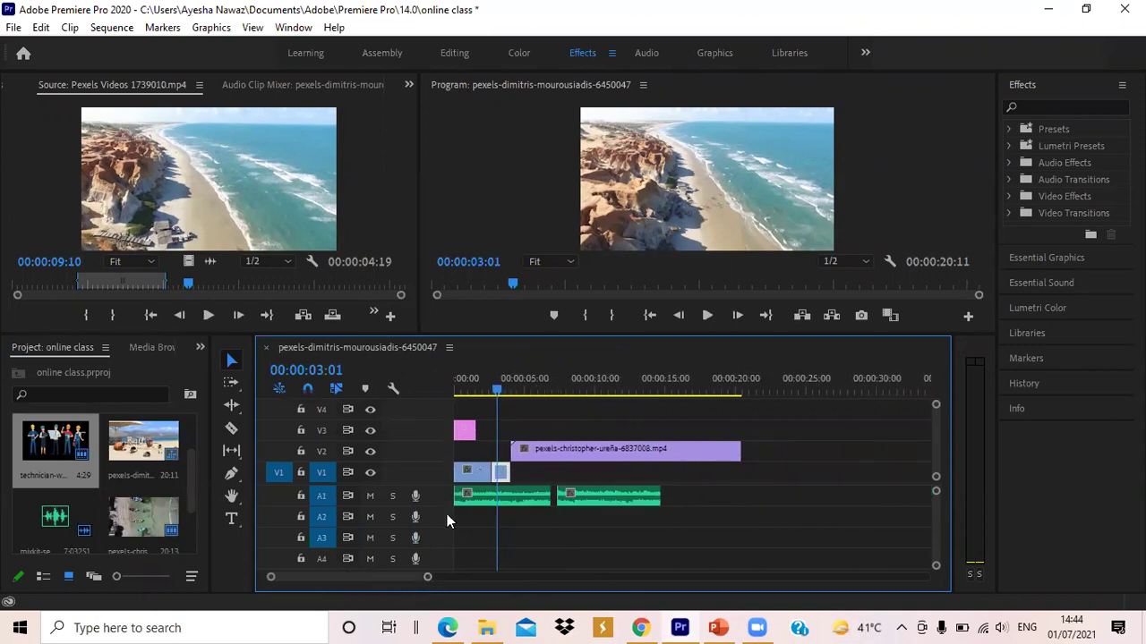
left_click(666, 184)
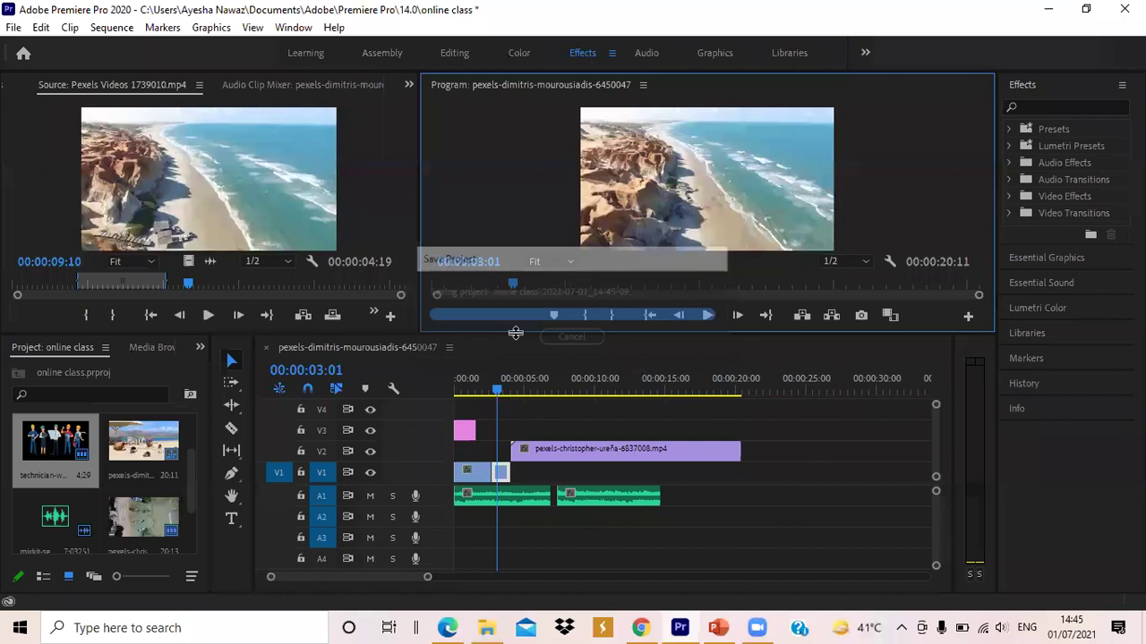
Resize the Source and Program Monitors in height and width, ending with a slightly taller row and a narrow Source Monitor.
left_click_drag(516, 333, 516, 456)
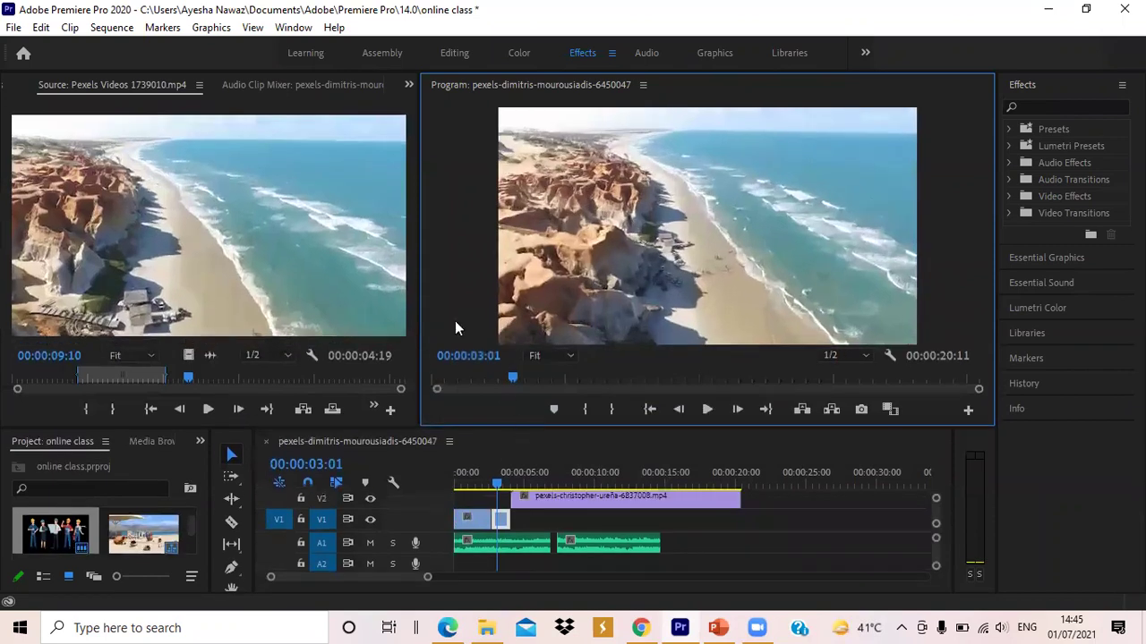
left_click(415, 254)
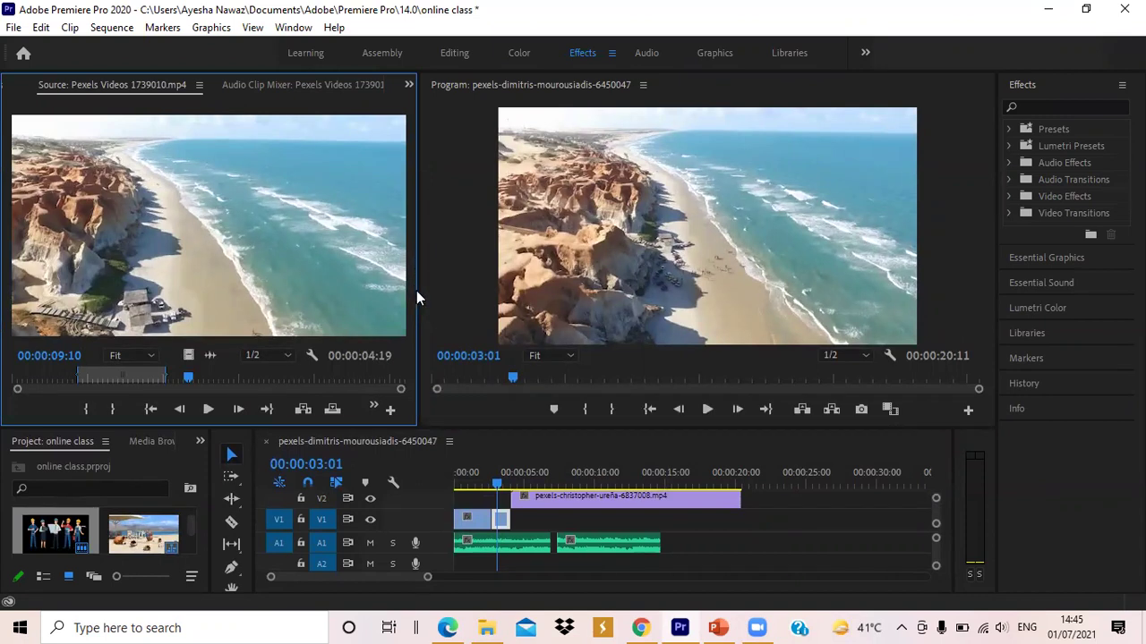
left_click_drag(411, 268, 654, 274)
left_click_drag(325, 426, 313, 354)
left_click_drag(648, 255, 273, 251)
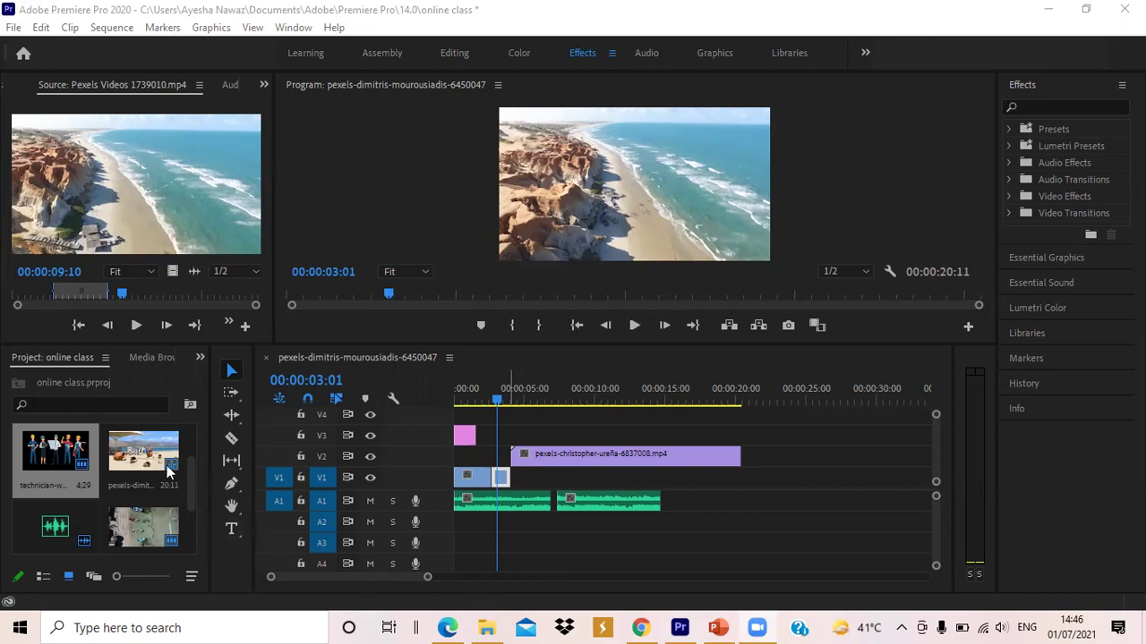
Rebalance the workspace by widening the Source Monitor and Project panel and narrowing the Timeline and tools area.
left_click(207, 502)
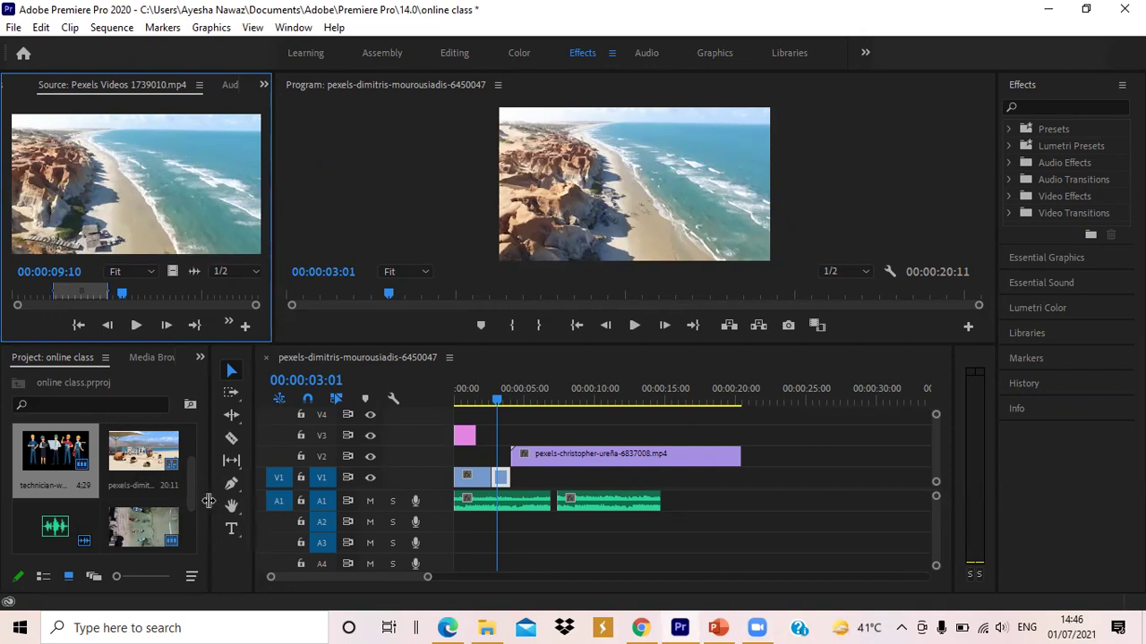
left_click_drag(274, 256, 407, 256)
left_click_drag(254, 462, 410, 480)
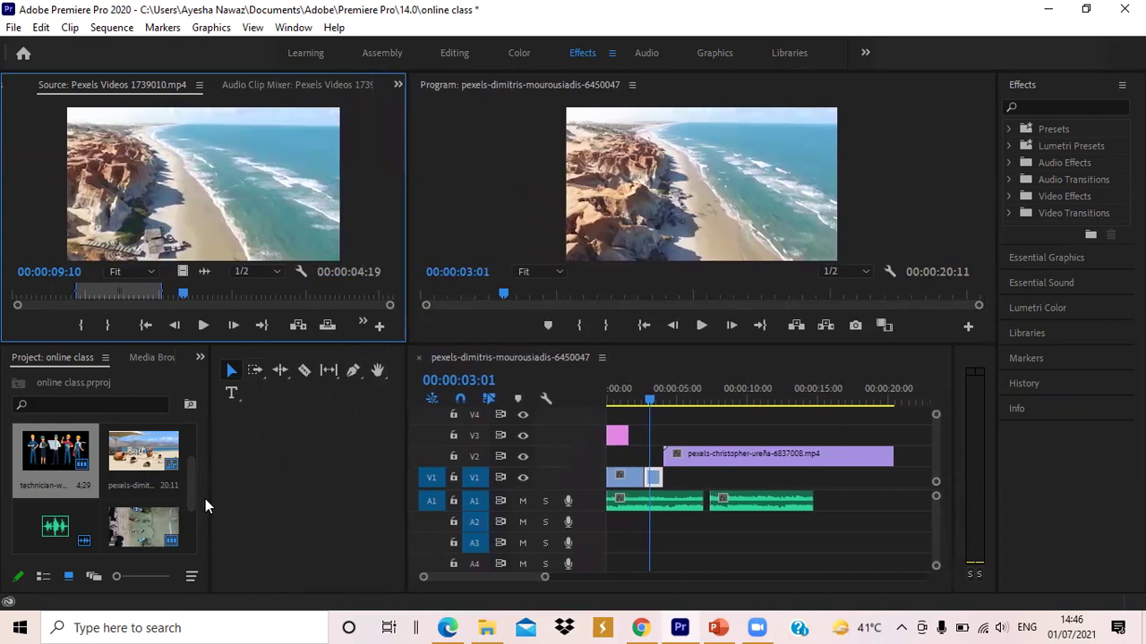
left_click_drag(212, 504, 391, 531)
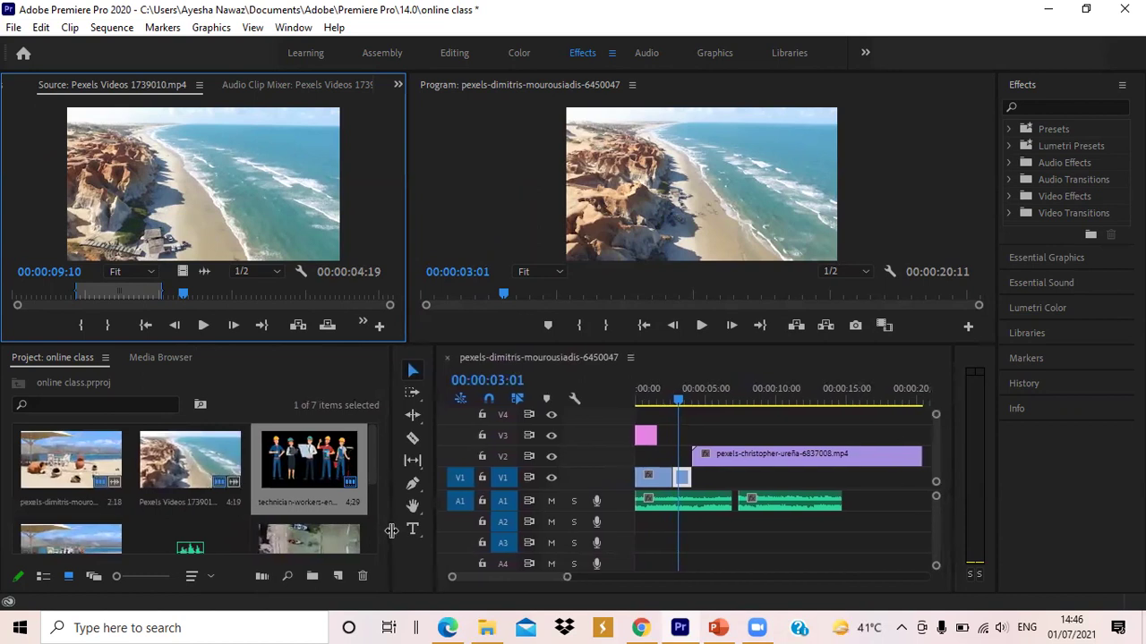
Import the Pexels boats video 6837008 from the Downloads folder into the project again.
double_click(249, 490)
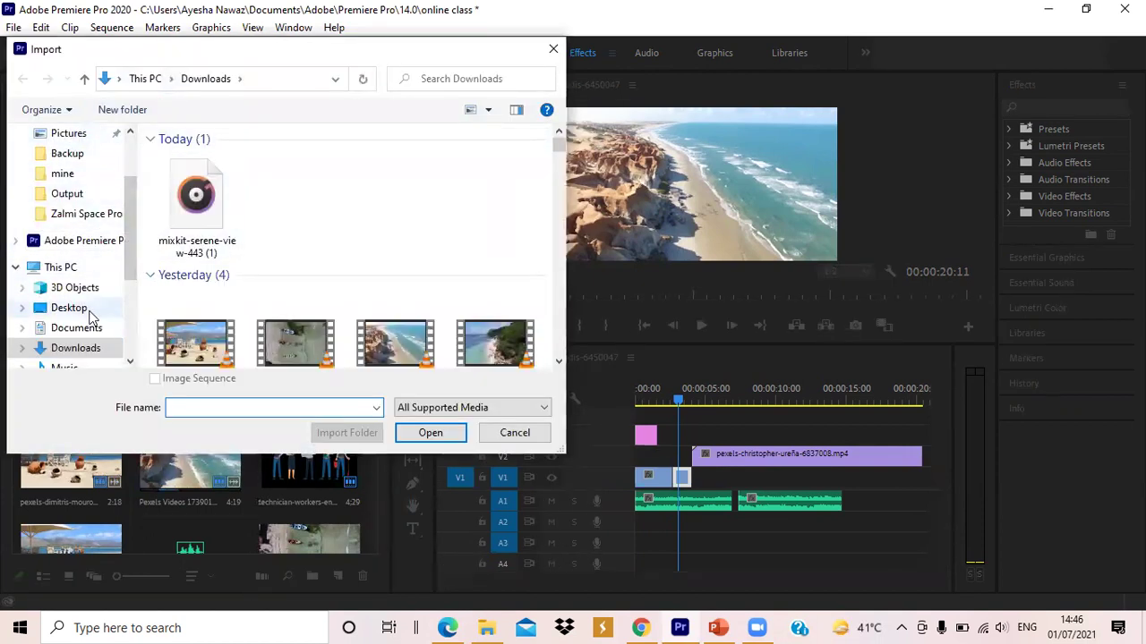
scroll(133, 213, "up", 2)
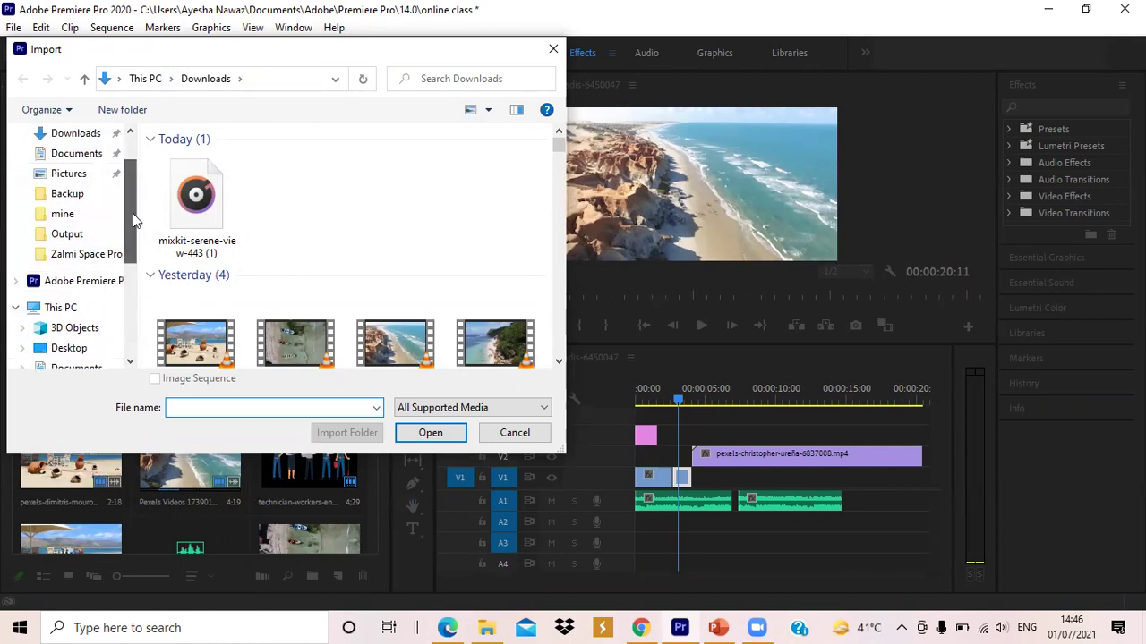
scroll(133, 213, "down", 1)
left_click(97, 134)
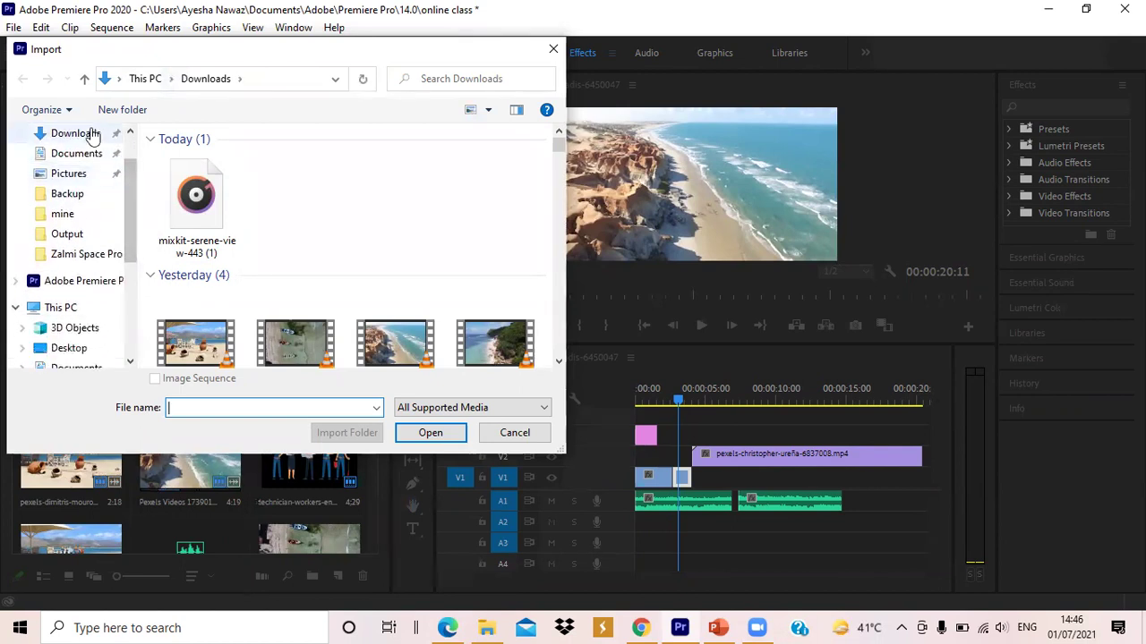
scroll(128, 221, "down", 1)
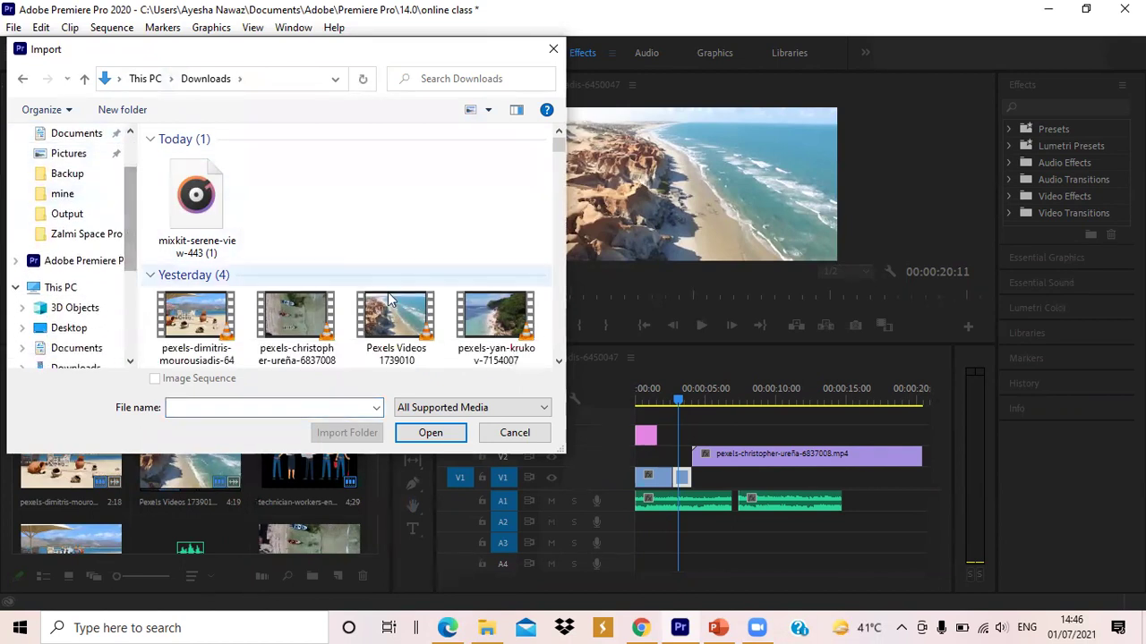
double_click(305, 327)
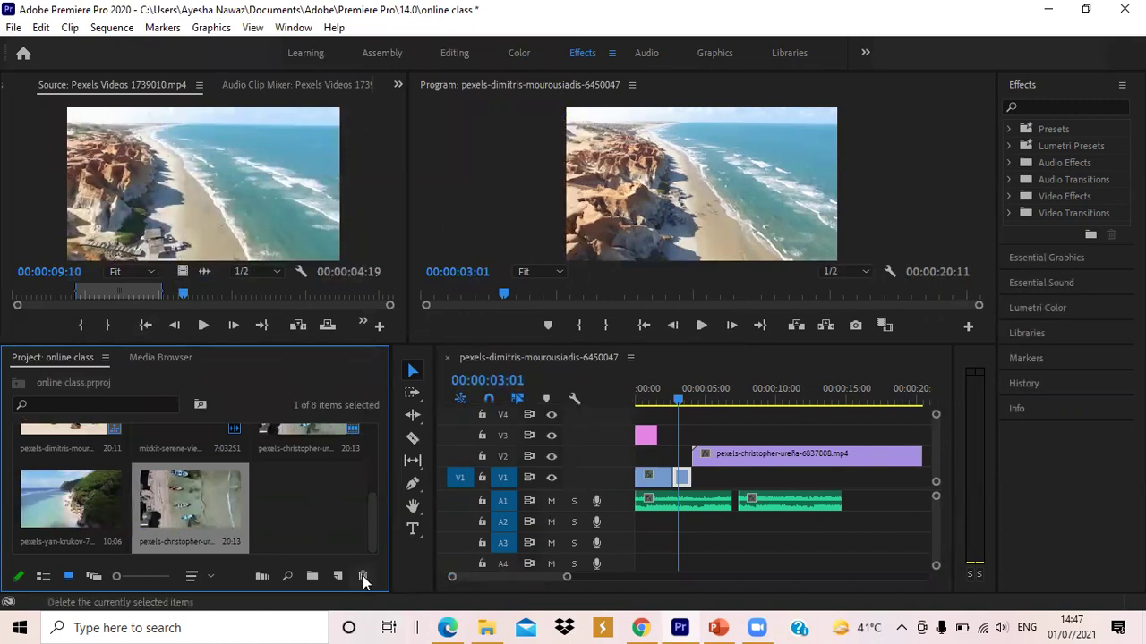
mouse_move(375, 537)
left_mouse_down()
mouse_move(370, 516)
mouse_move(375, 534)
left_mouse_up()
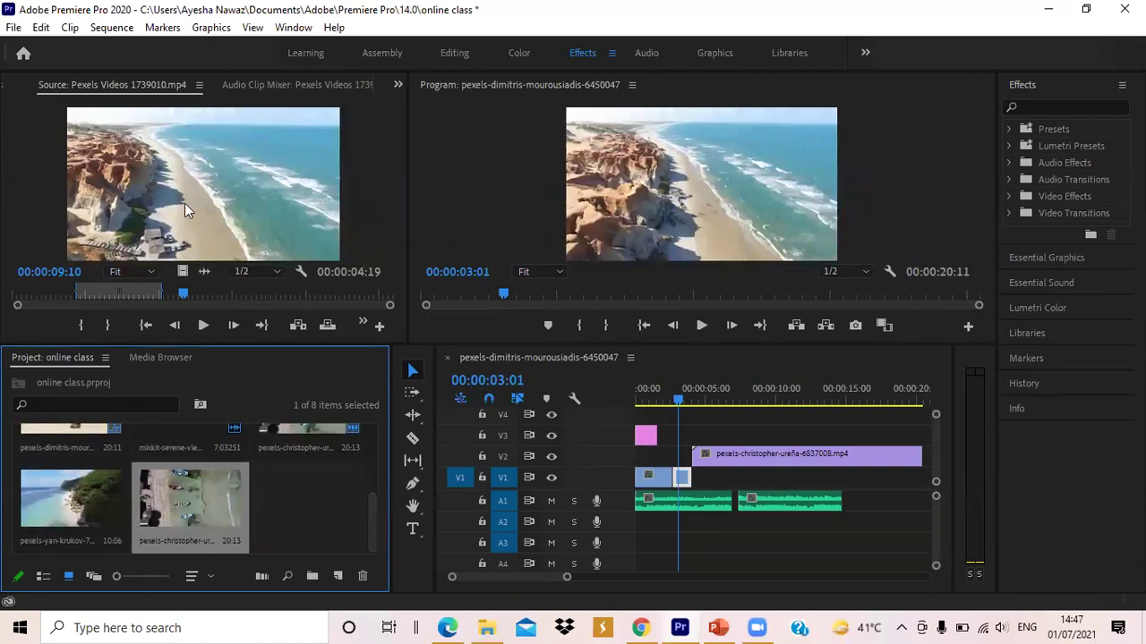
Open the boats video 6837008 in the Source Monitor, preview it, and mark an In point at 00:00:05:03.
double_click(173, 486)
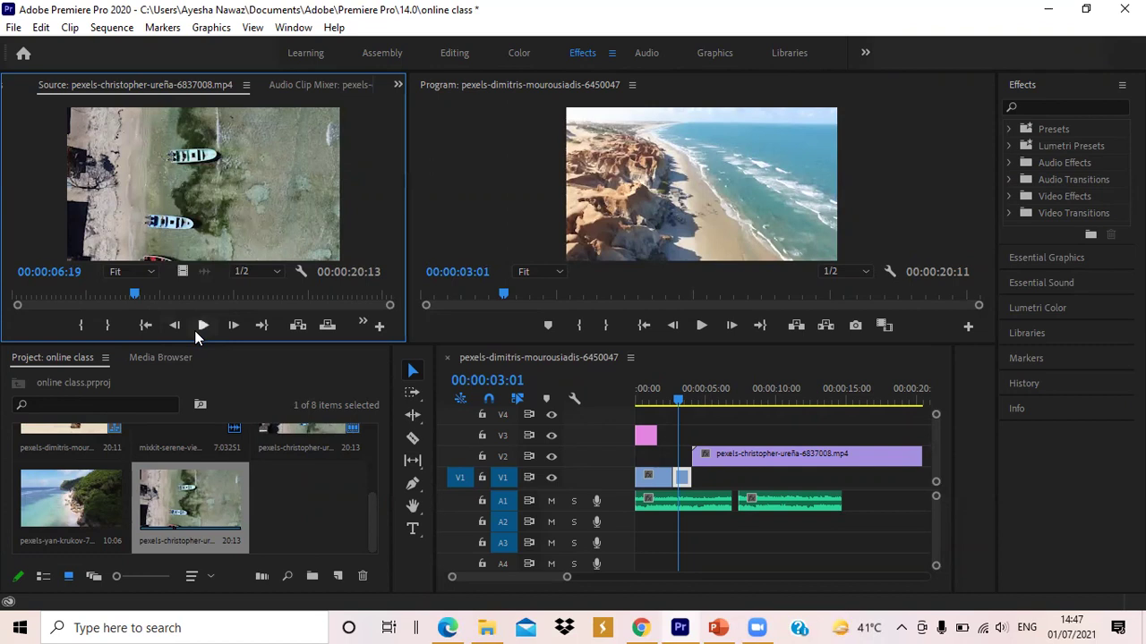
left_click(204, 327)
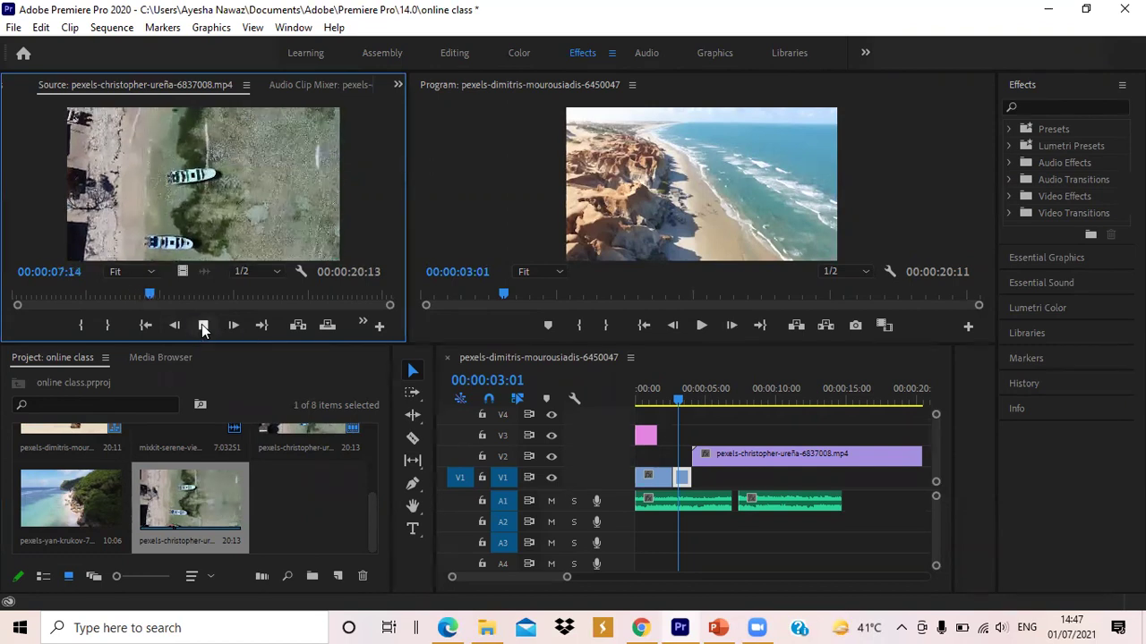
left_click(86, 297)
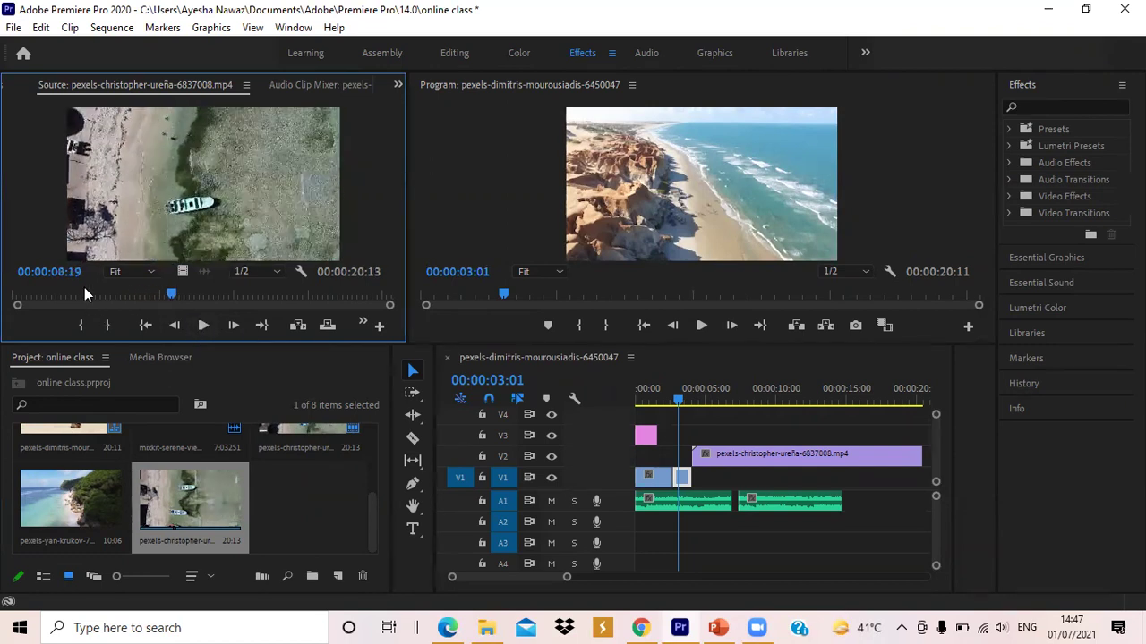
left_click(205, 326)
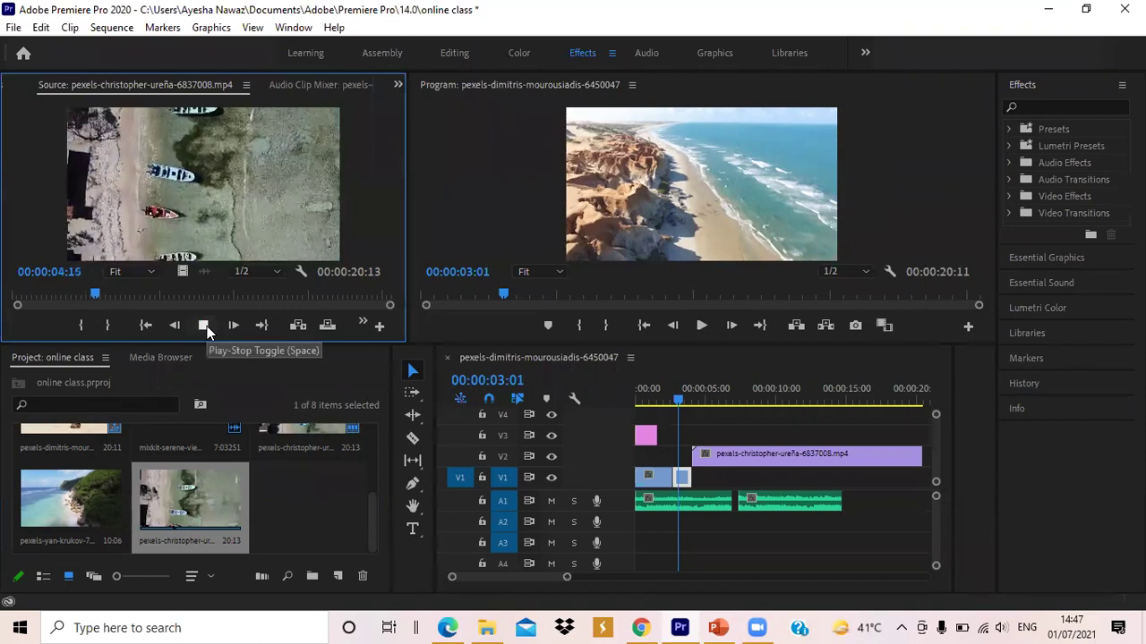
left_click(205, 326)
left_click(82, 327)
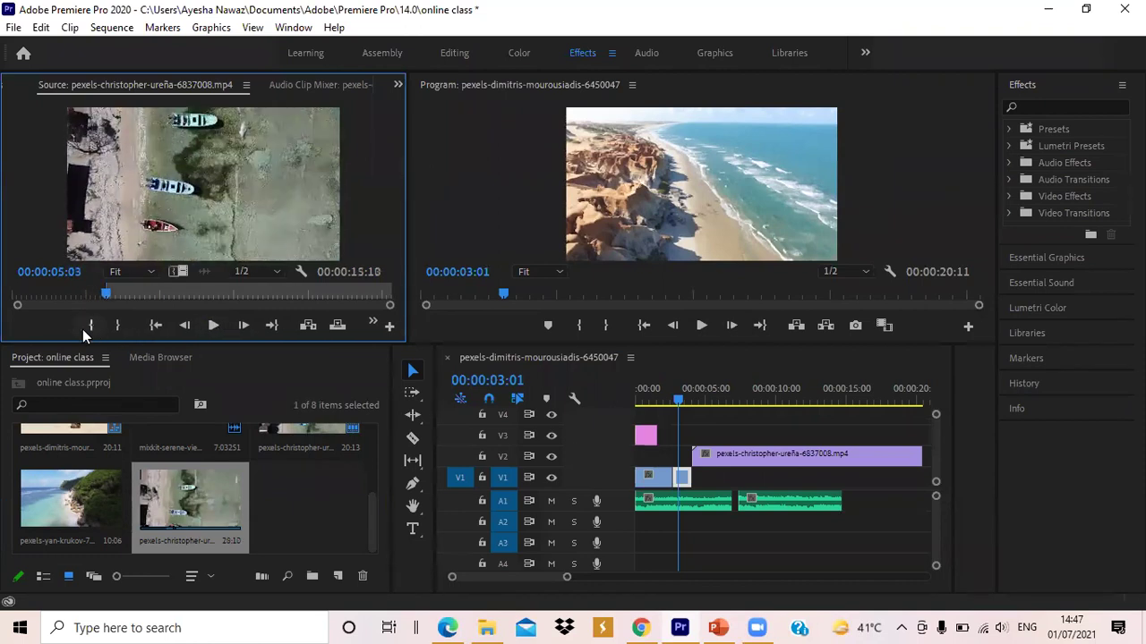
Play the boats clip onward in the Source Monitor and mark an Out point at 00:00:09:26.
left_click(214, 330)
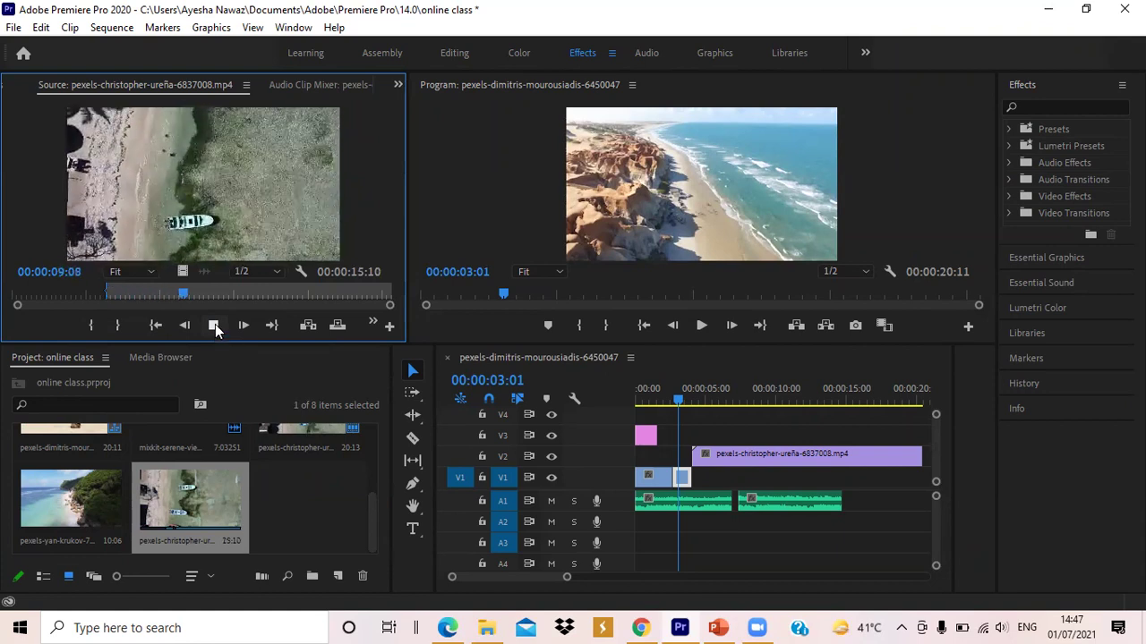
left_click(215, 324)
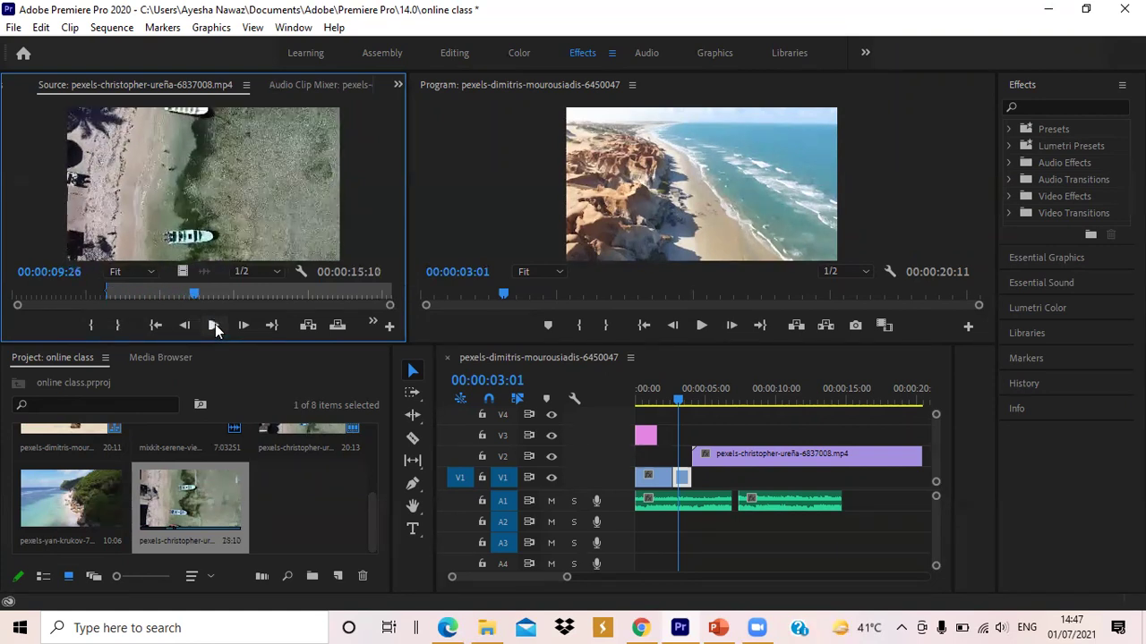
left_click(116, 326)
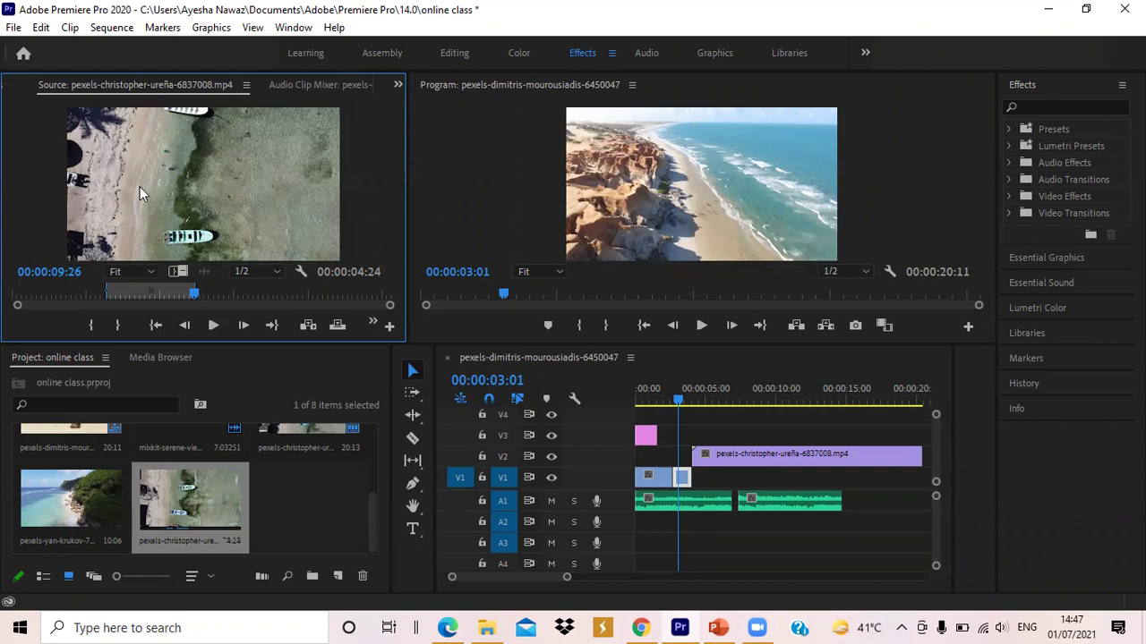
Place the marked boats section on V3, aligned with the start of the V2 clip, and play the sequence through it.
left_click_drag(166, 197, 714, 438)
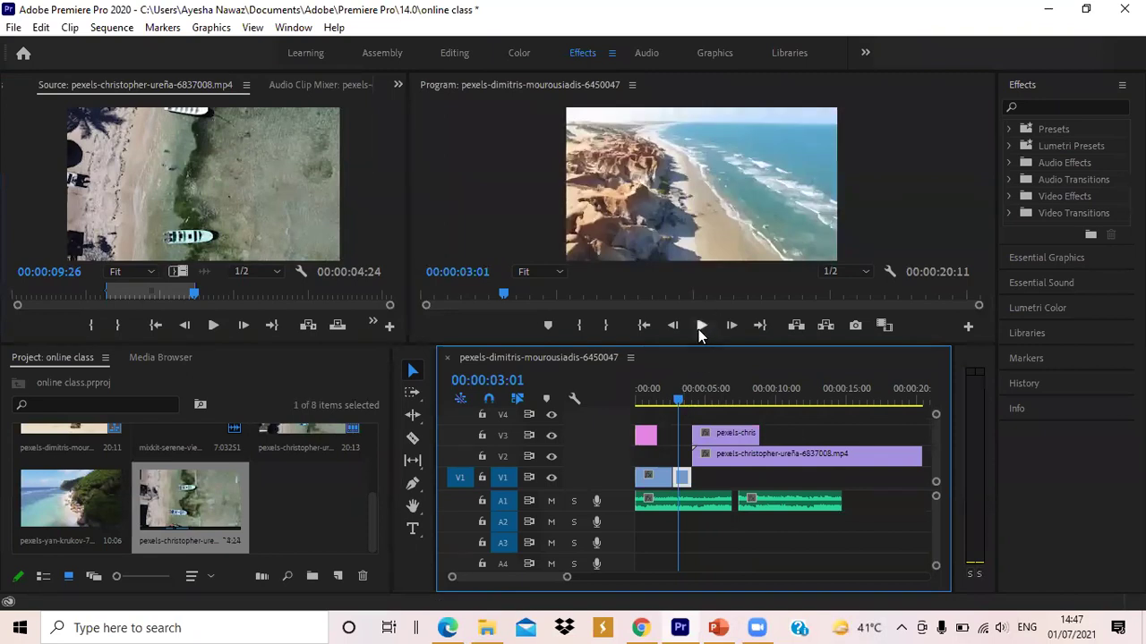
left_click(700, 328)
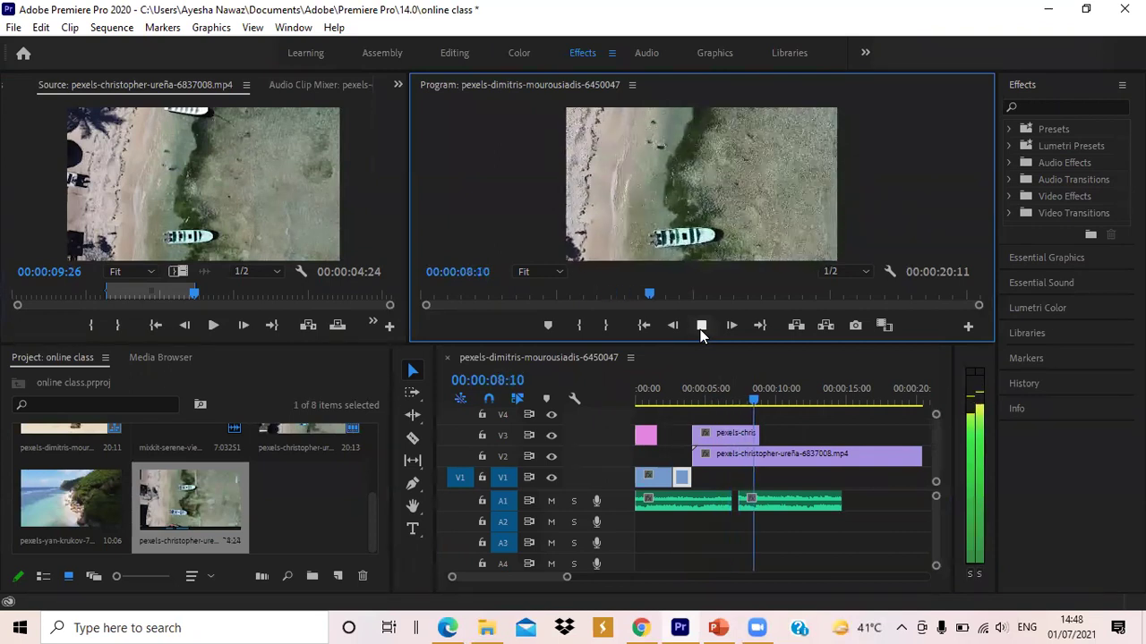
key("space")
Close the gap between the two music clips on A1 and widen the Project panel slightly.
left_click_drag(793, 509, 784, 509)
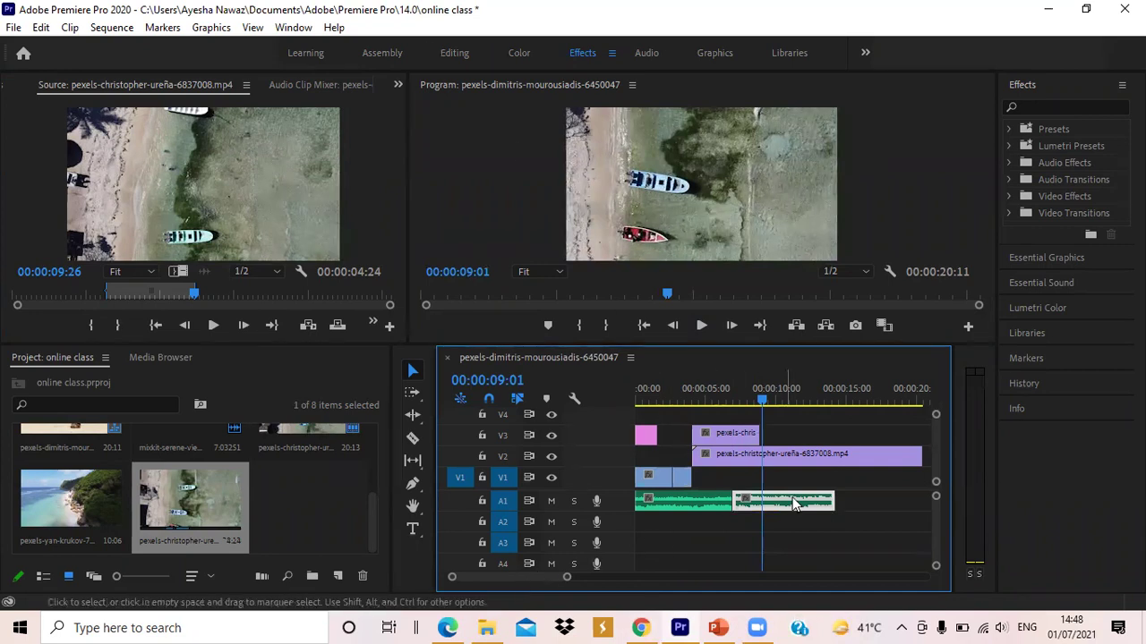
left_click_drag(393, 517, 410, 537)
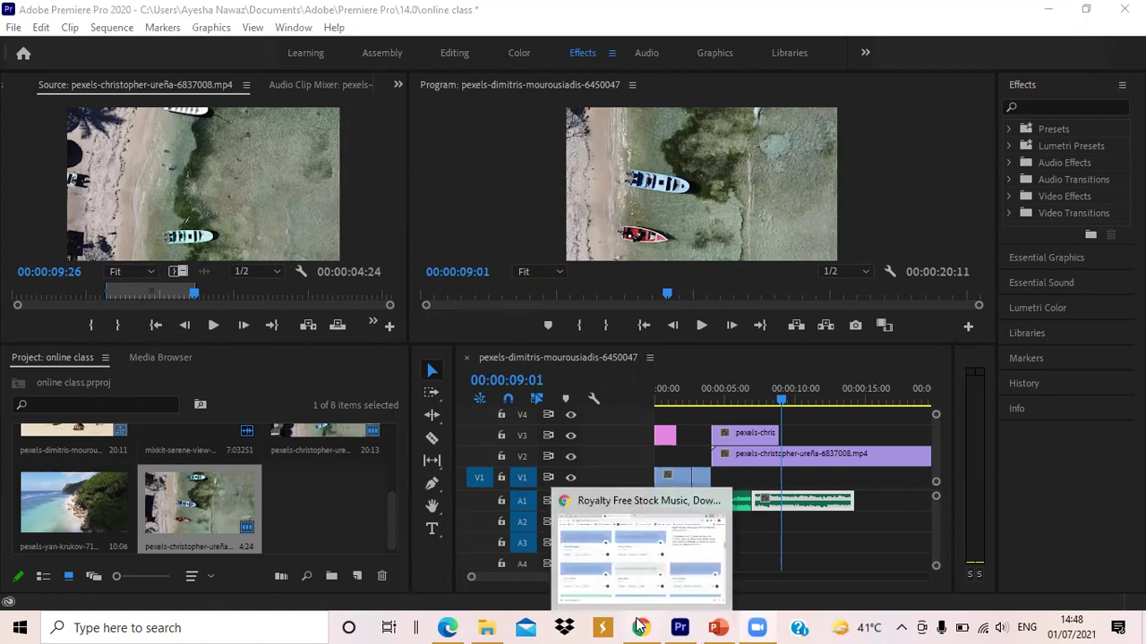
mouse_move(759, 627)
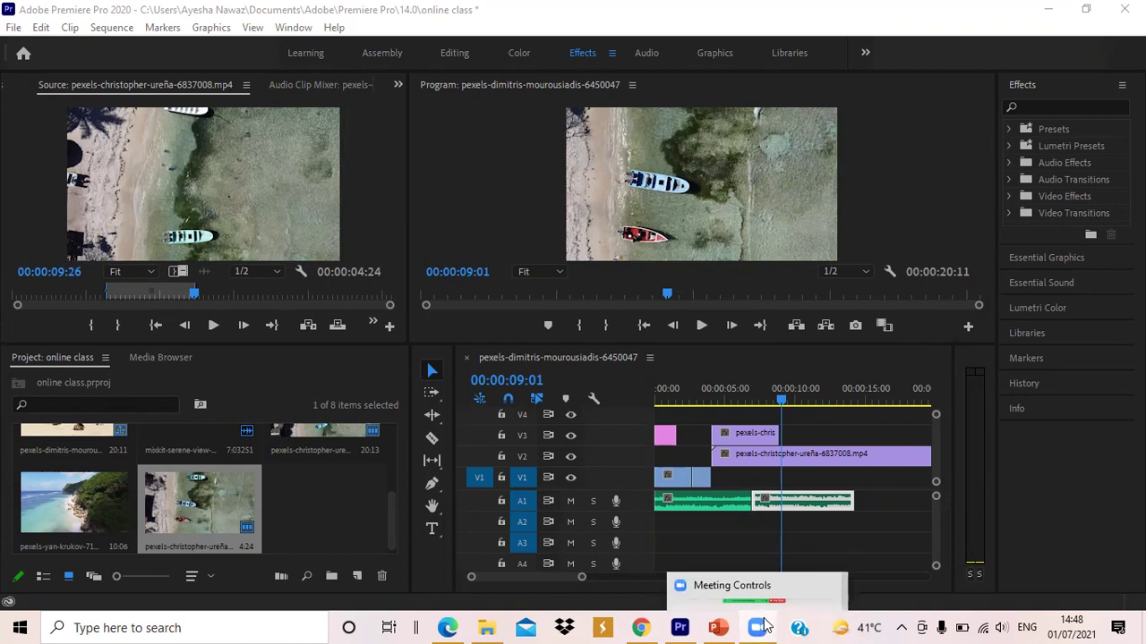